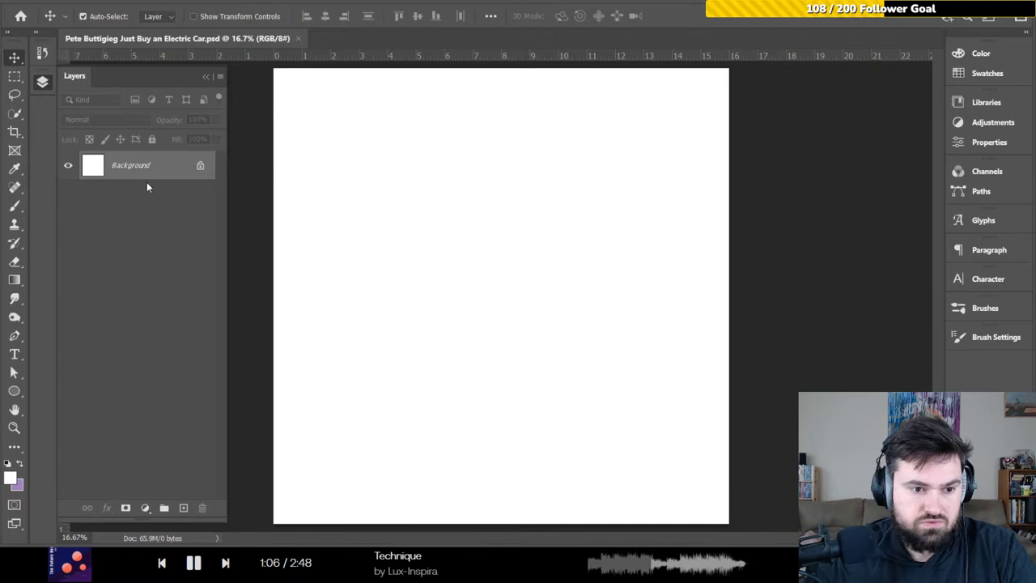
- Place the "pete face combined copy" photo, scale it to 136.17% to span the canvas width, and move it up to about Y 2724 px
click(184, 508)
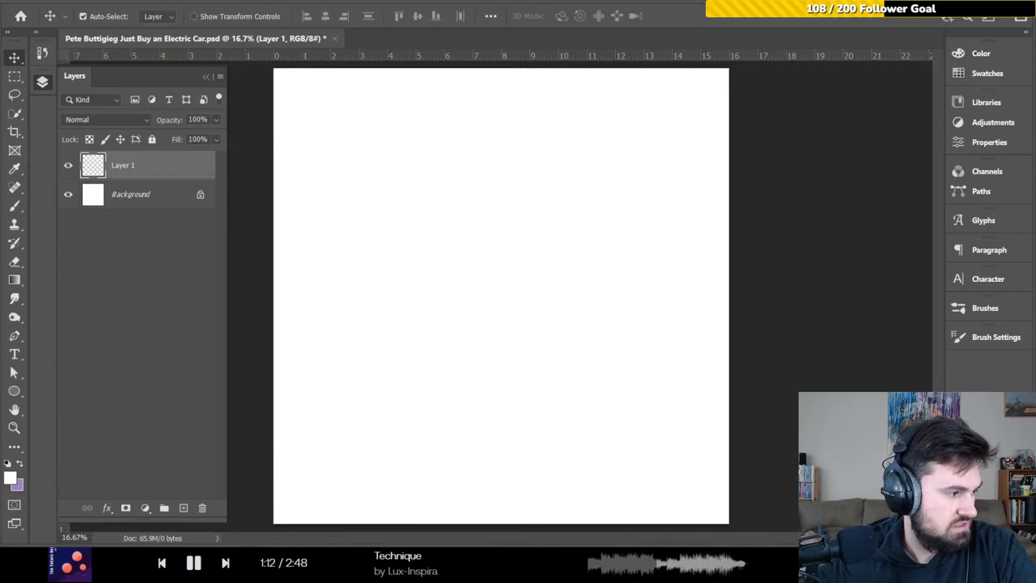
drag(225, 315, 491, 322)
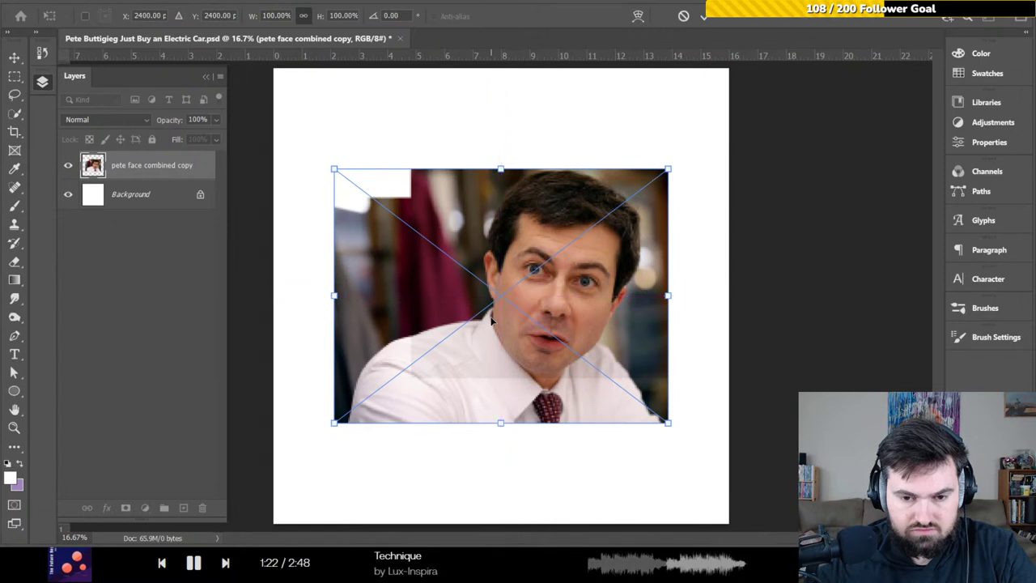
drag(500, 422, 511, 516)
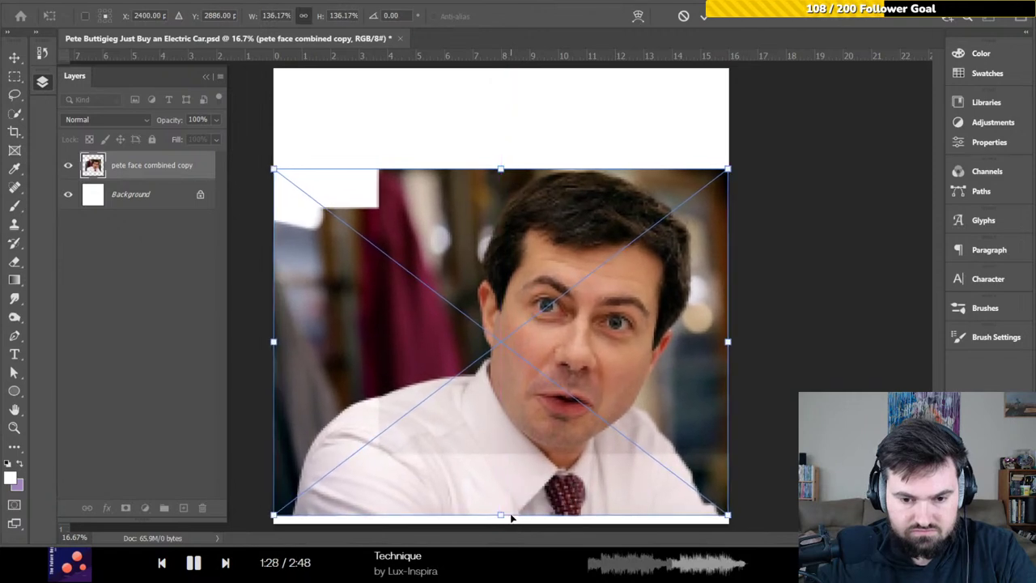
mouse_move(526, 446)
mouse_down()
mouse_move(522, 394)
mouse_move(520, 430)
mouse_up()
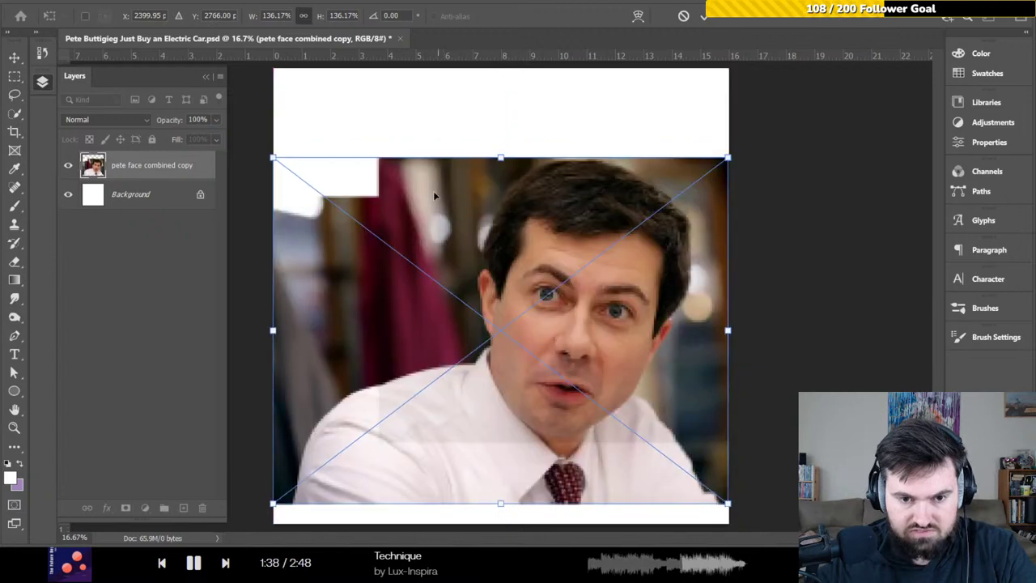
drag(531, 394, 531, 390)
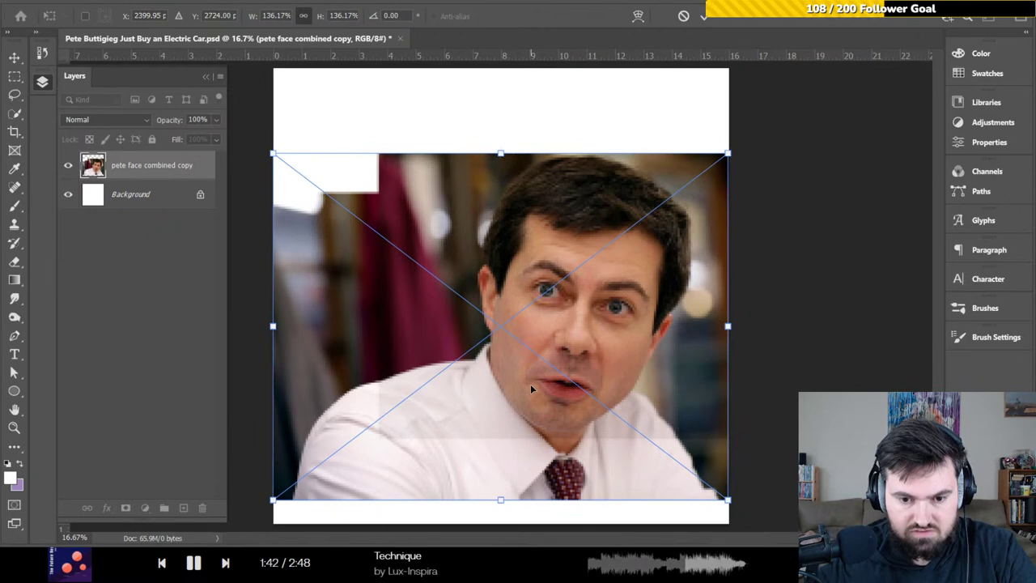
- Try flipping the placed photo horizontally
right_click(532, 387)
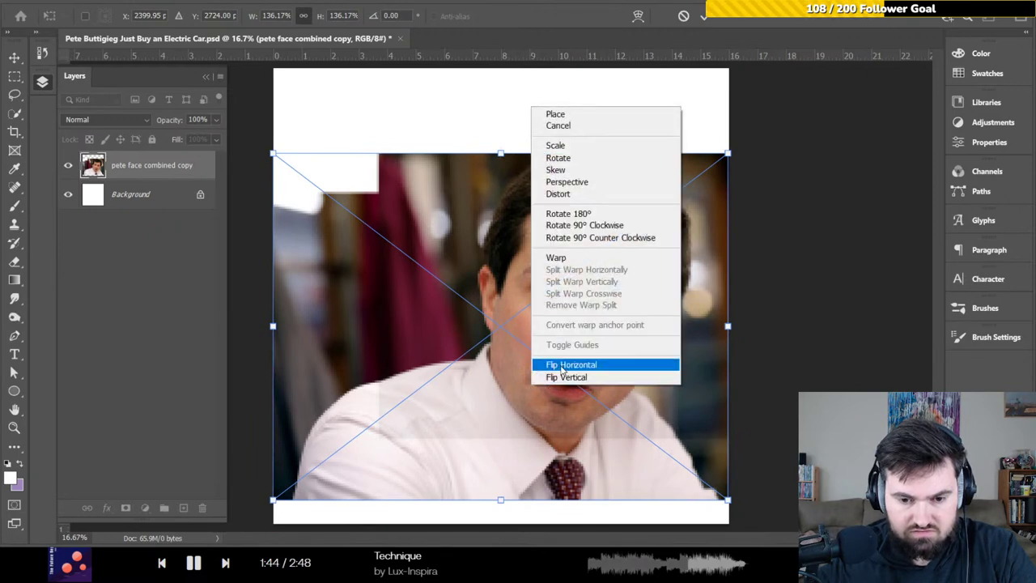
click(563, 365)
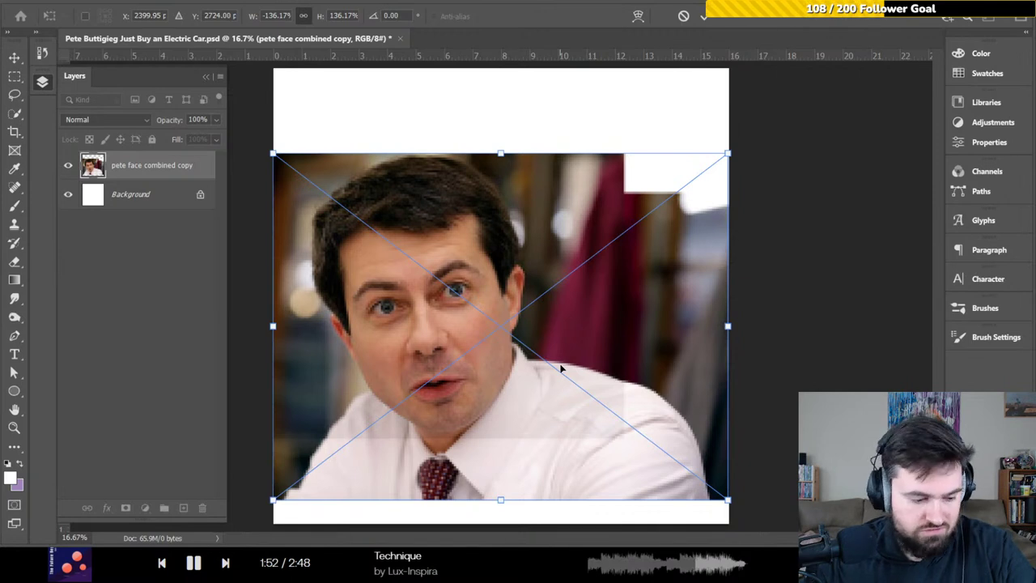
key(ctrl+z)
- Commit the photo placement and add a new layer named "sketch" above it
key(Return)
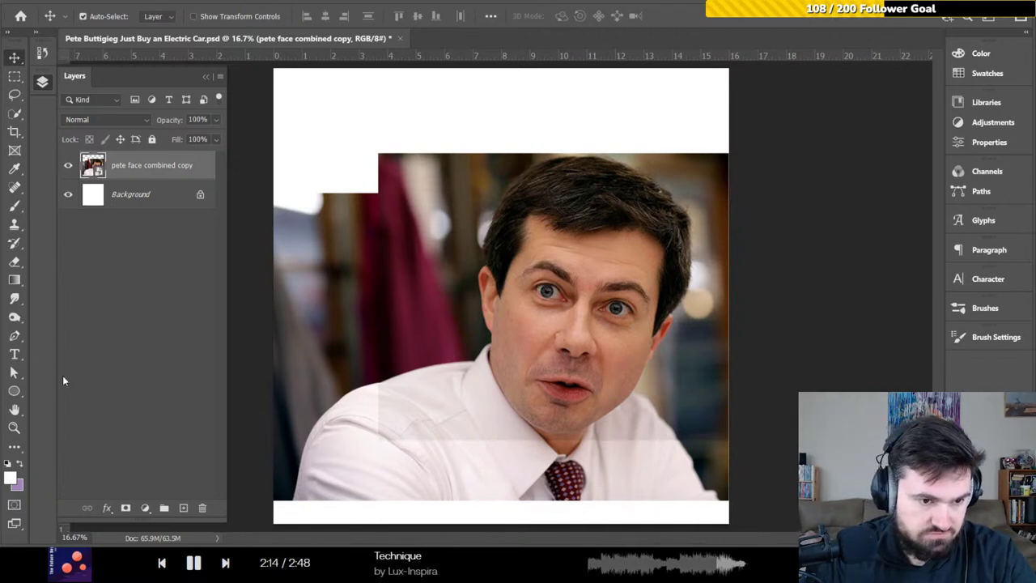
click(183, 508)
double_click(125, 165)
text(sketch)
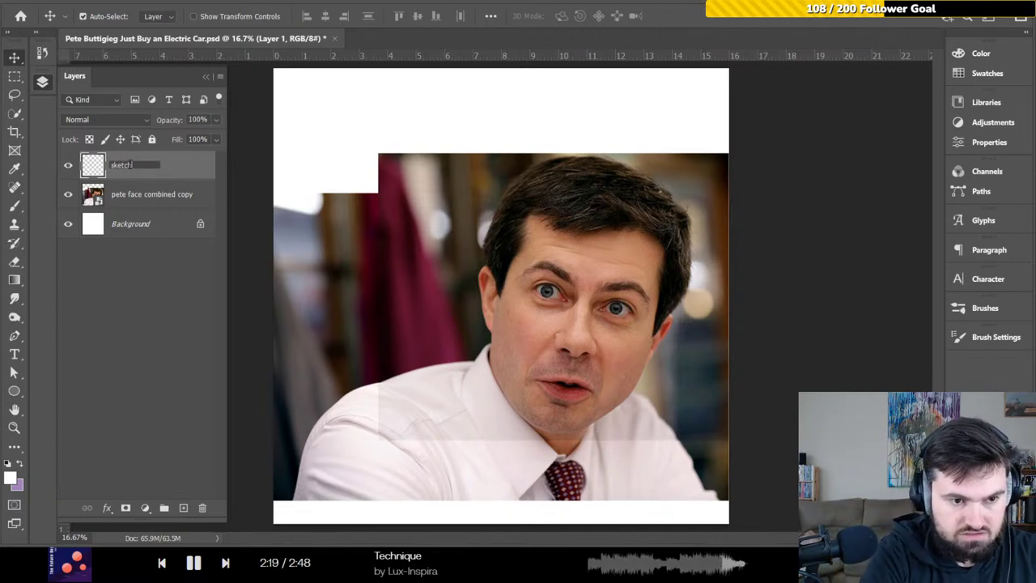
key(Return)
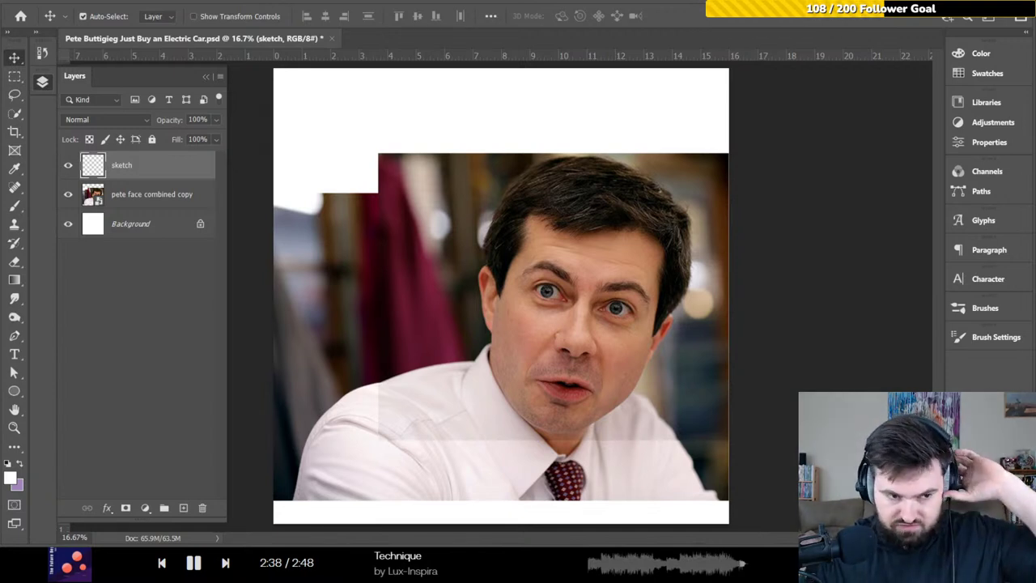
- Reduce the opacity of the "pete face combined copy" layer to 50%
click(166, 197)
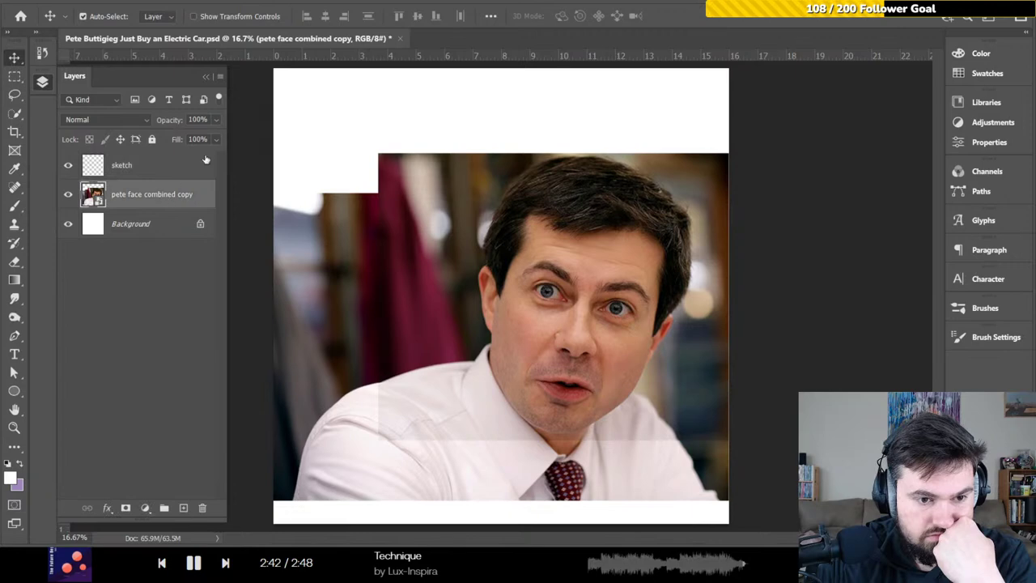
click(197, 119)
scroll(207, 119, down, 14)
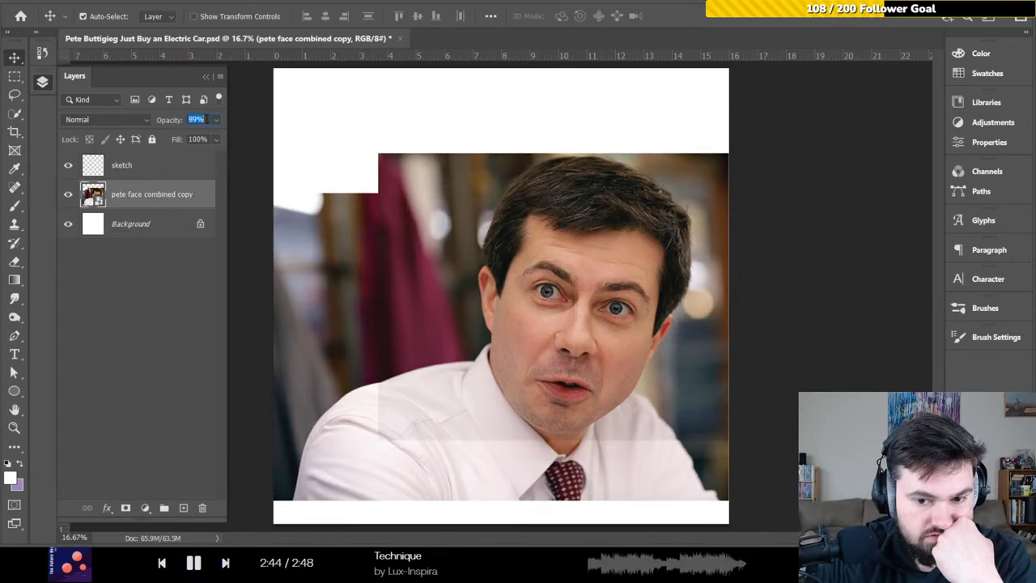
scroll(206, 119, down, 8)
scroll(206, 119, down, 1)
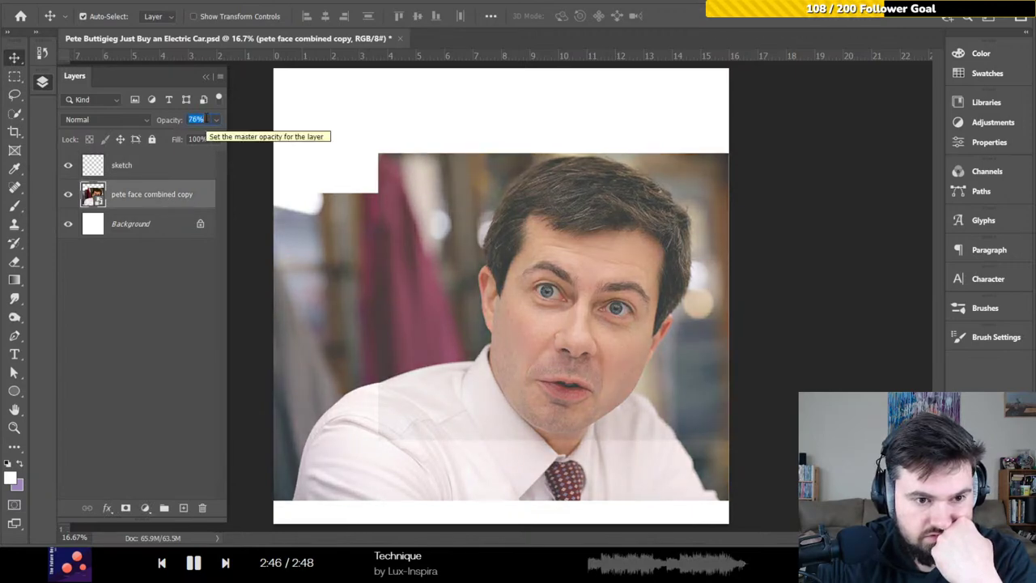
scroll(206, 119, down, 5)
scroll(209, 119, down, 12)
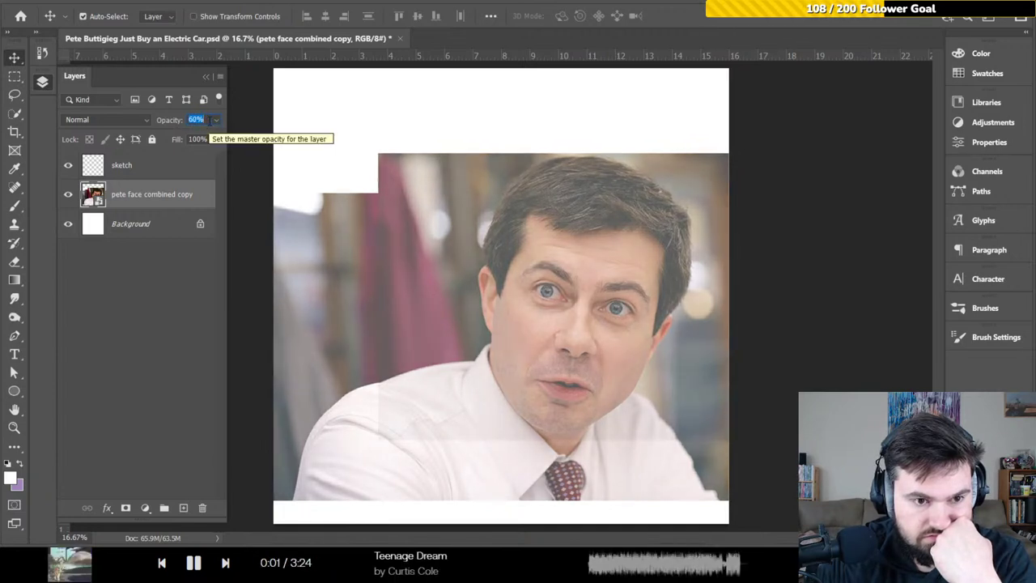
scroll(209, 119, down, 2)
scroll(209, 119, down, 1)
scroll(209, 119, down, 1)
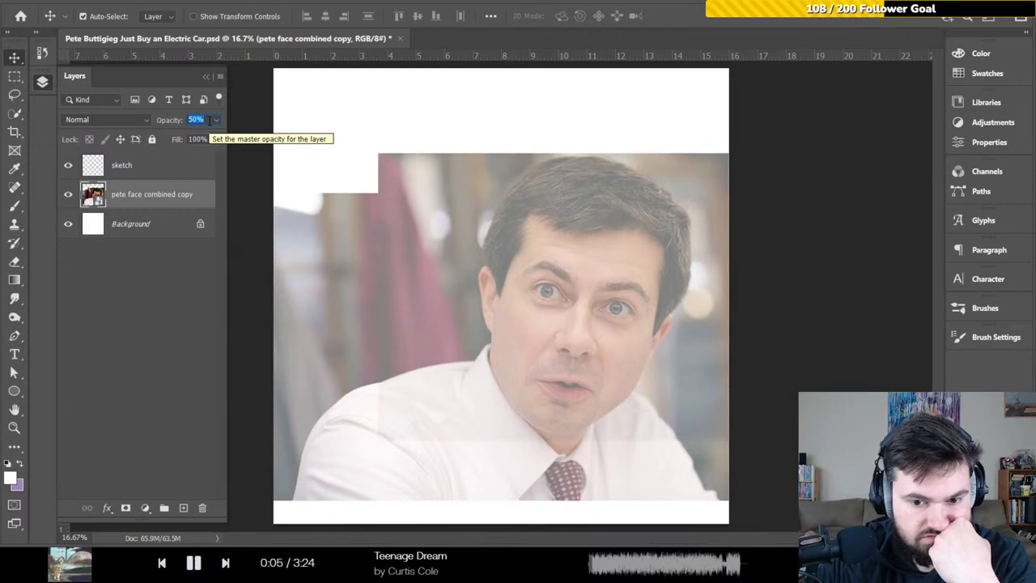
- Activate the sketch layer and set up the Brush tool with a size of 5 px
click(135, 164)
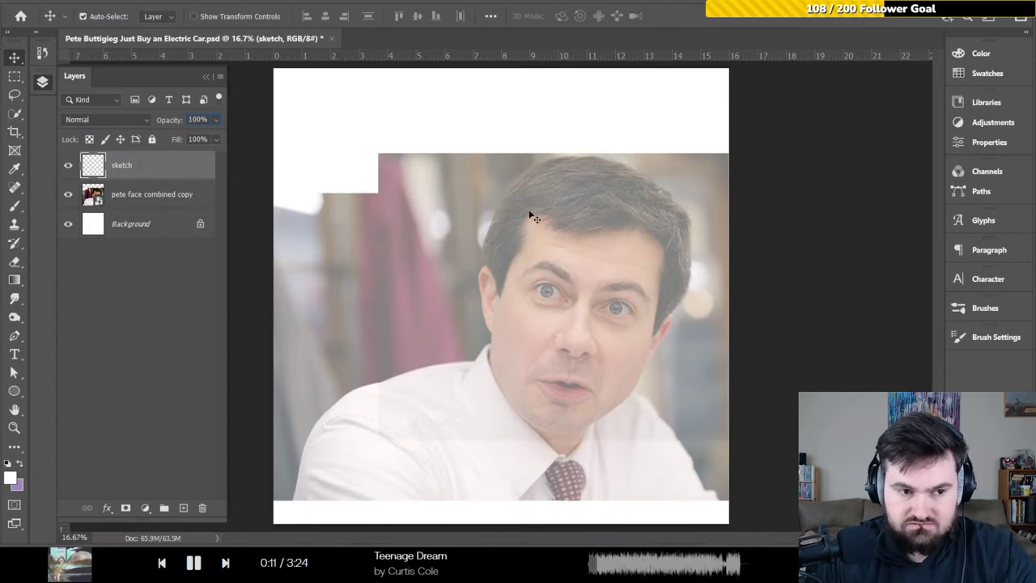
key(Return)
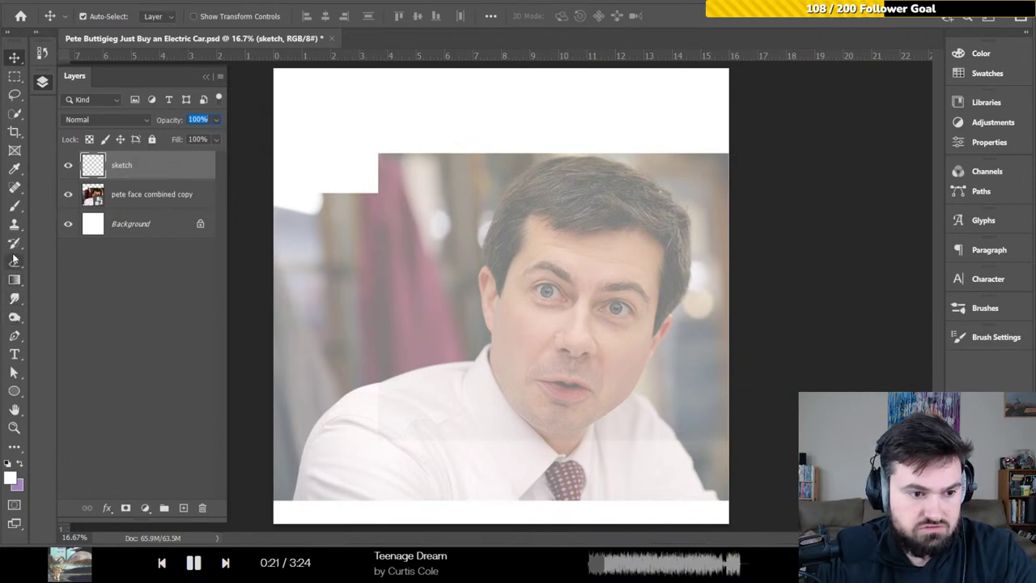
click(17, 207)
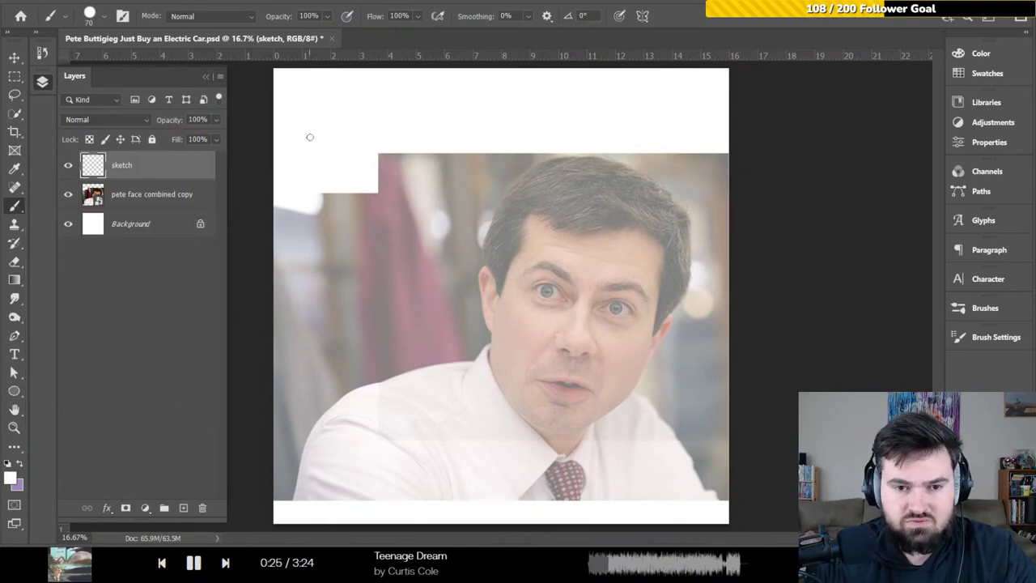
key(bracketleft)
key(bracketleft)
key(bracketleft)
key(bracketleft)
key(bracketleft)
key(bracketleft)
key(bracketleft)
key(bracketleft)
key(bracketleft)
key(bracketleft)
key(bracketleft)
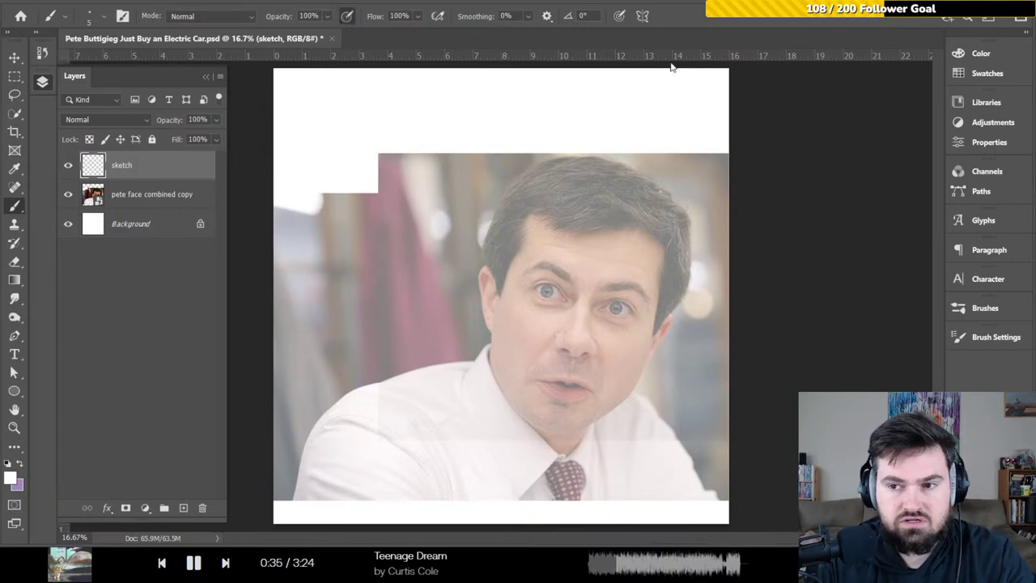
- Trace the ears, jaw and chin in a grey swatch colour, checking the lines with the photo layer temporarily hidden
click(959, 74)
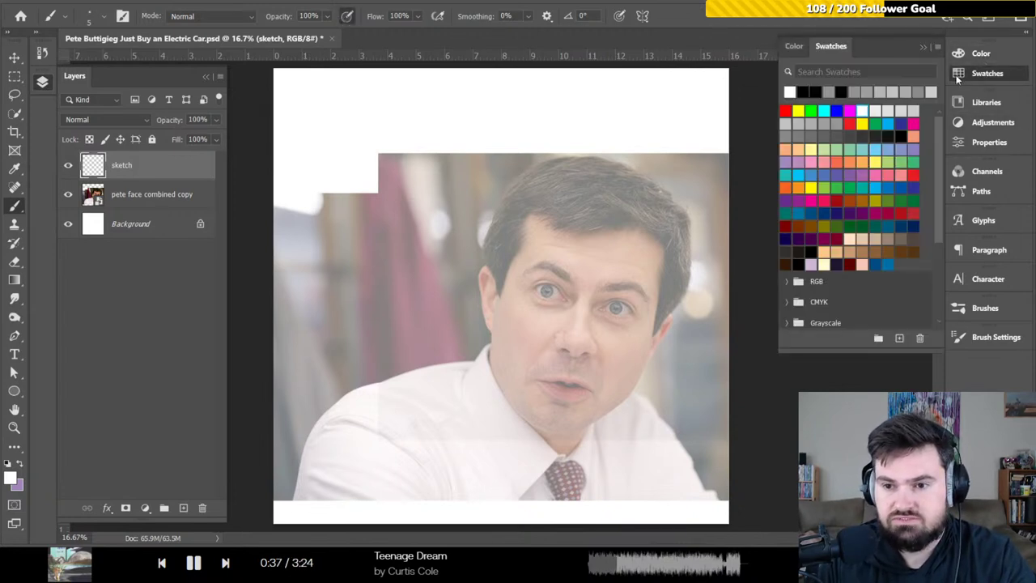
click(839, 121)
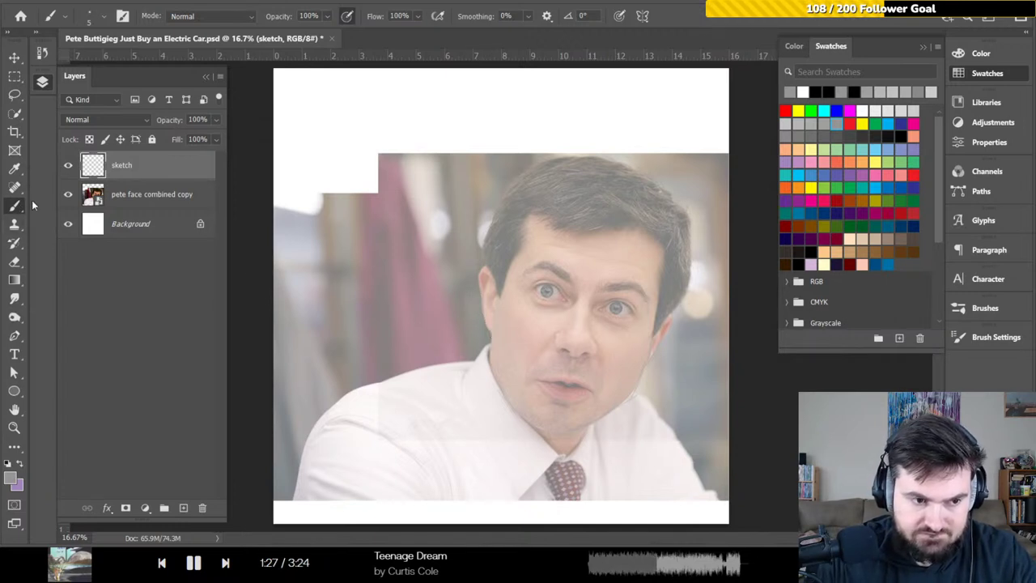
click(69, 195)
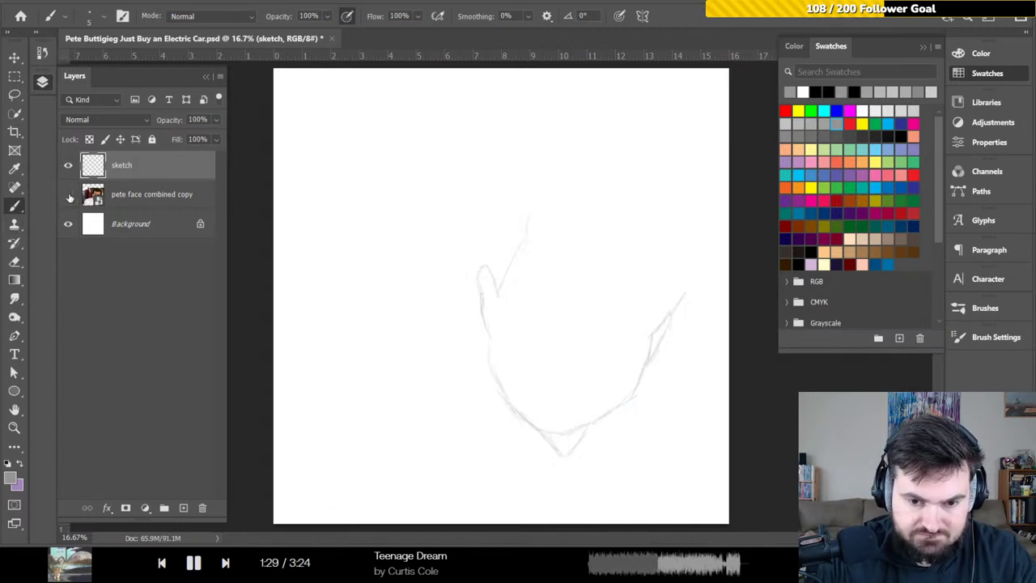
click(69, 195)
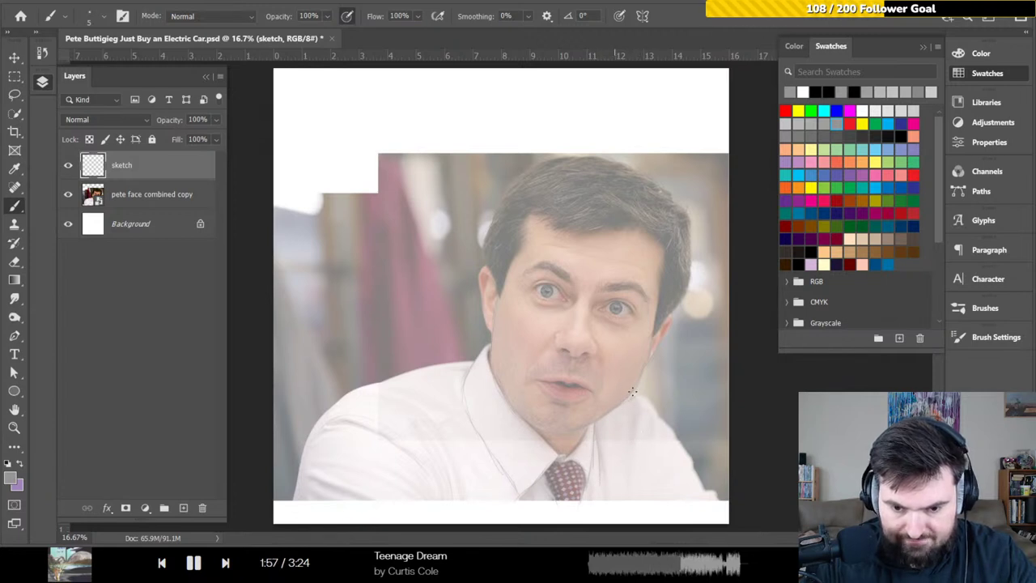
- Refine the jaw, collar and hair outlines on the sketch layer, alternating between erasing stray lines and brushing new ones
key(e)
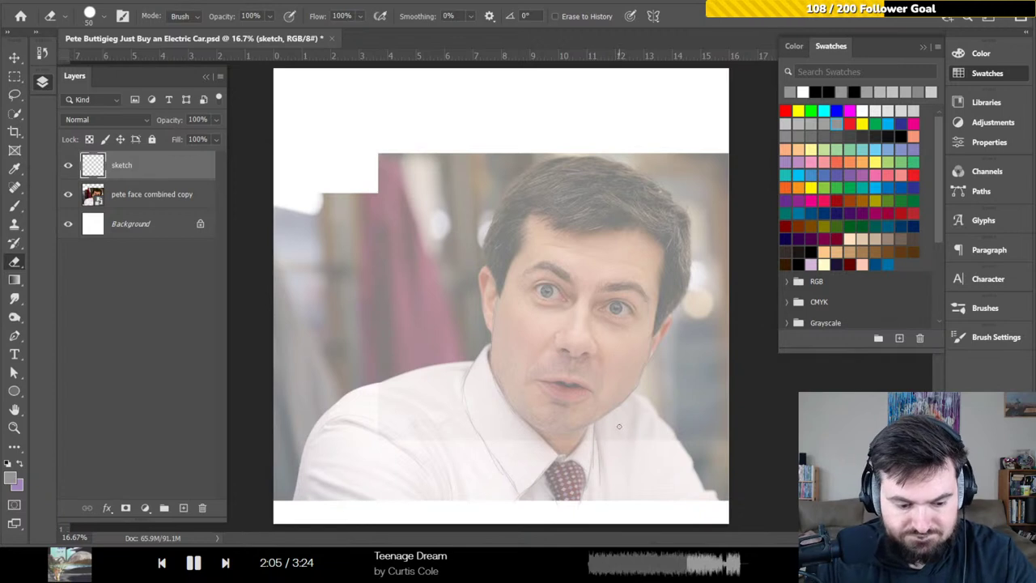
key(b)
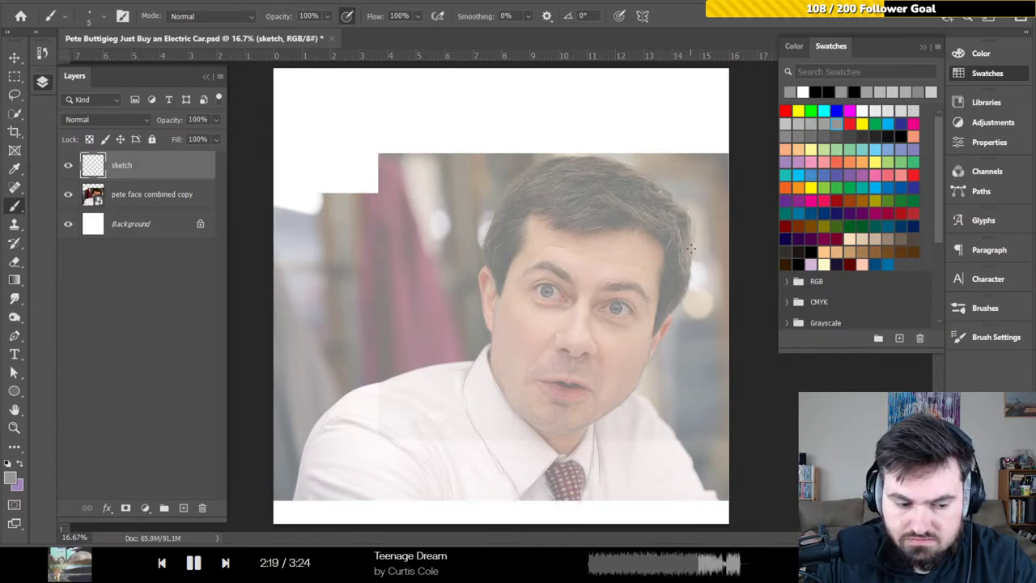
key(e)
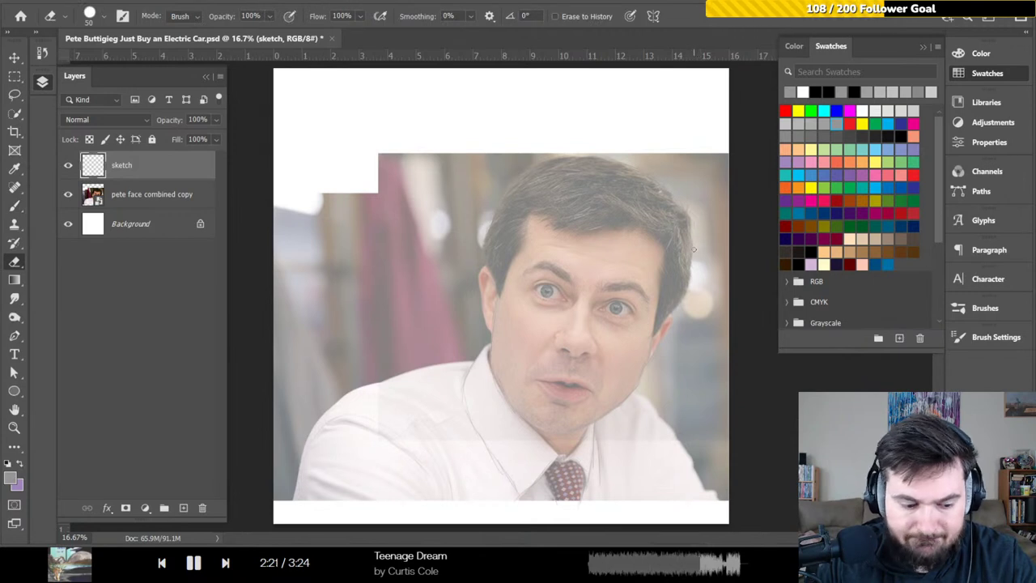
key(b)
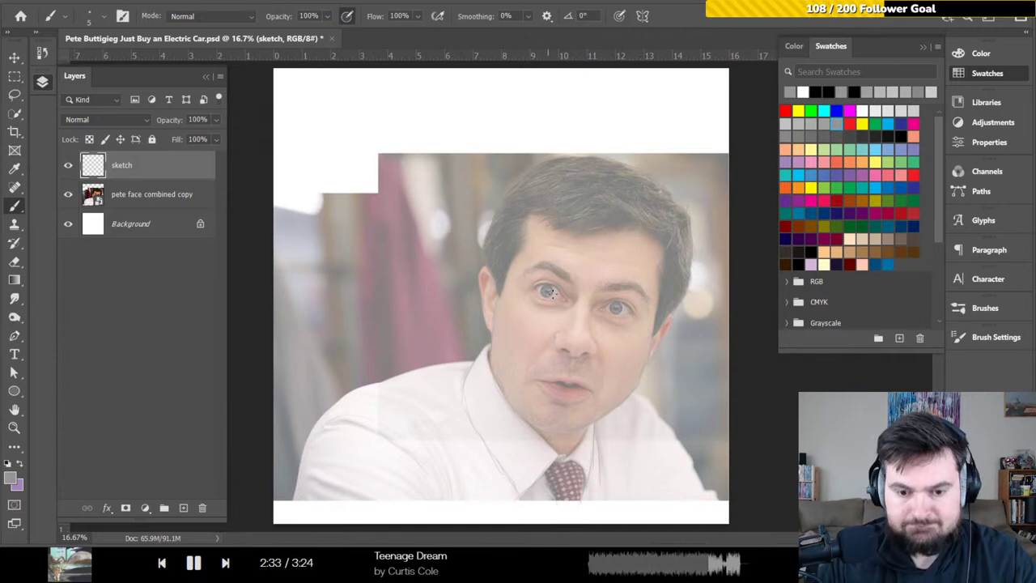
- Trace the shirt collar edges, the smile lines beside the mouth and the crease under the eye at 33.3% zoom
key(ctrl)
ctrl+click(561, 343)
ctrl+click(561, 343)
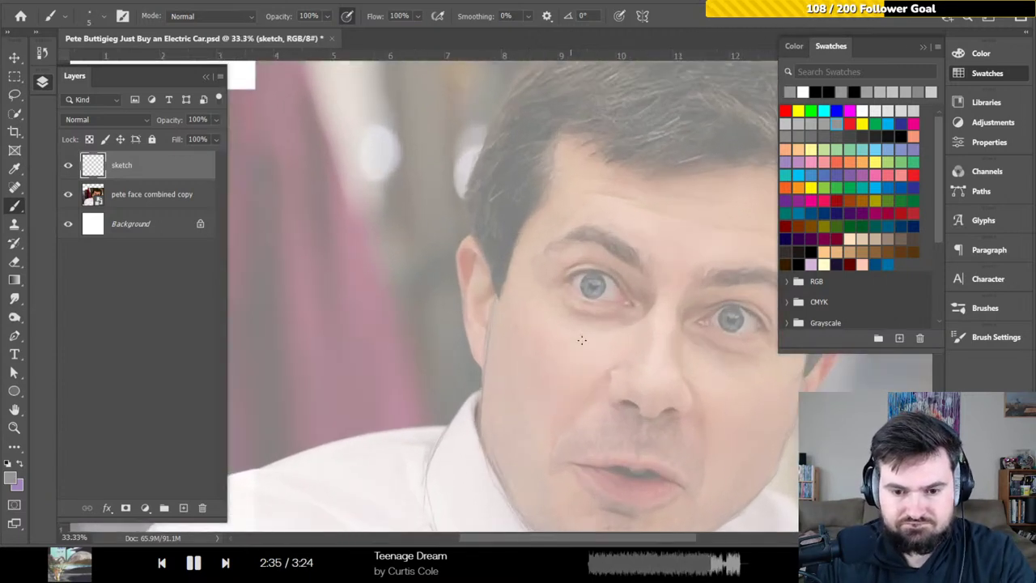
mouse_move(583, 342)
mouse_down()
mouse_move(544, 303)
mouse_move(518, 223)
mouse_up()
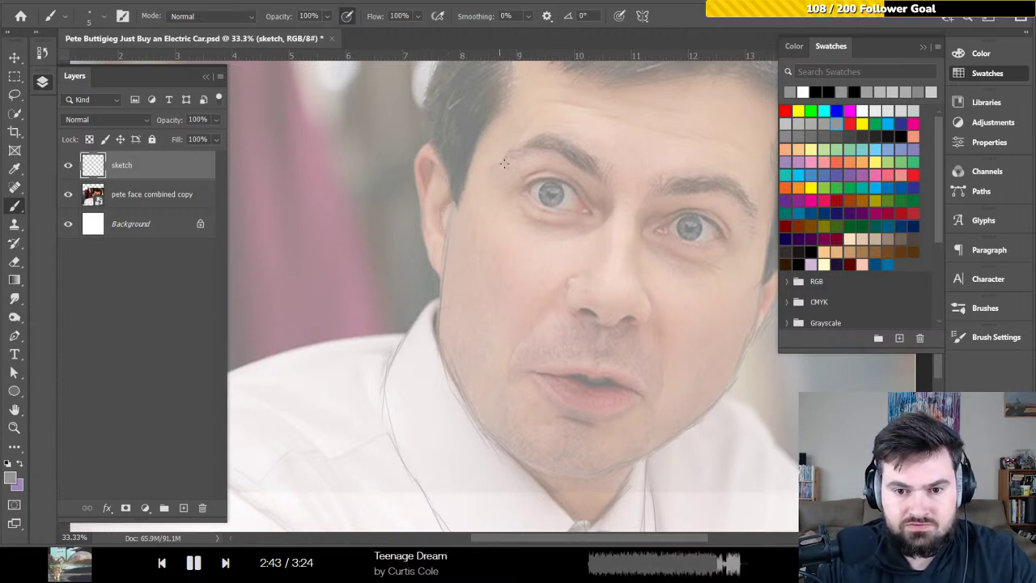
drag(551, 245, 504, 154)
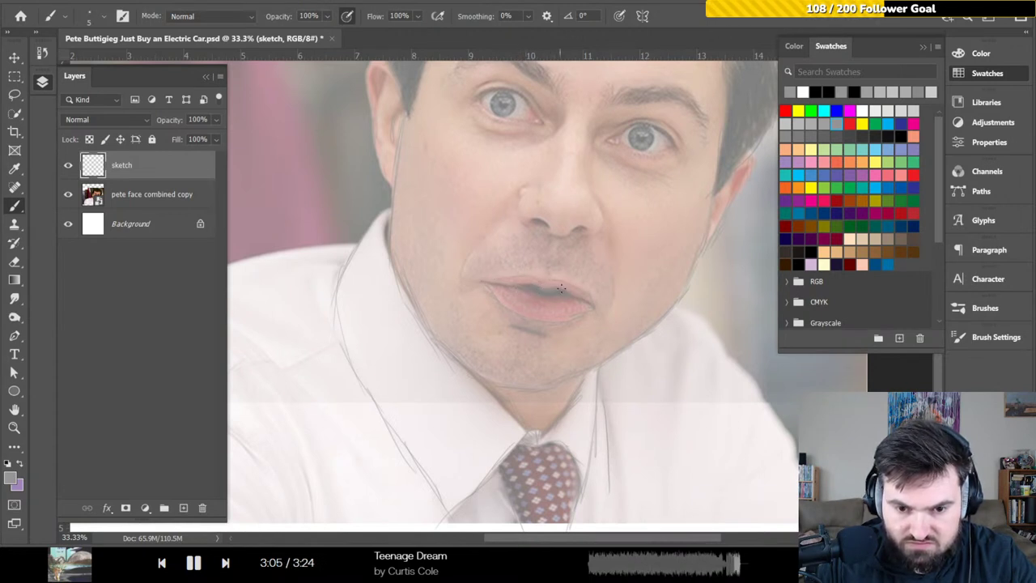
drag(523, 263, 475, 268)
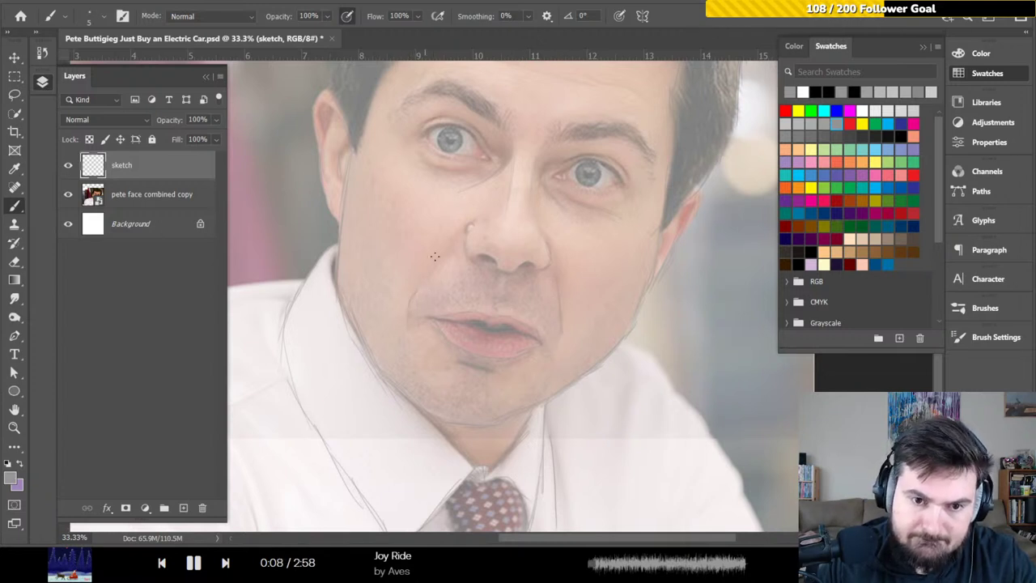
- Trace the forehead wrinkles, then the eyebrows and nose outline on the sketch layer
scroll(432, 262, up, 3)
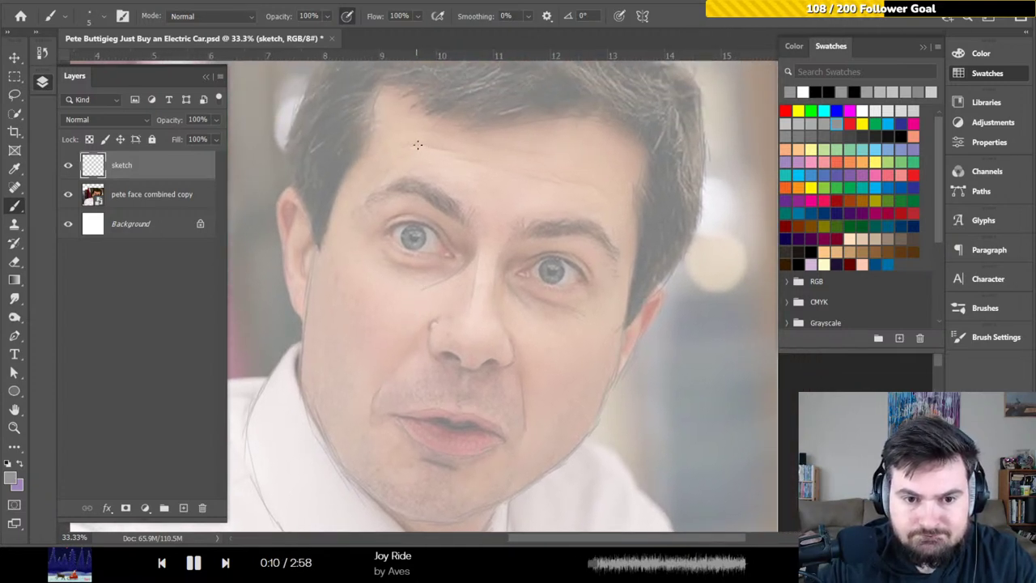
drag(559, 180, 594, 186)
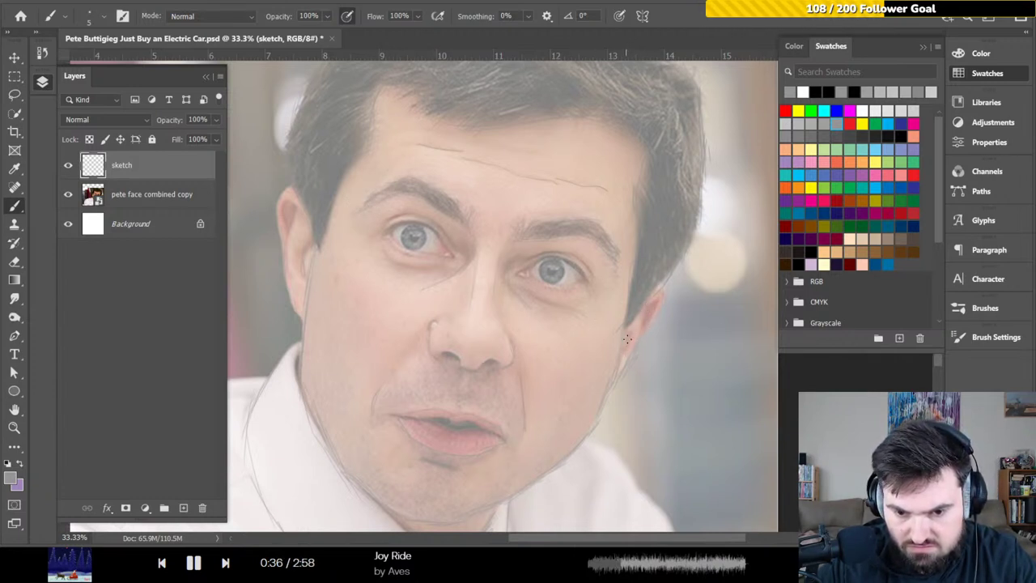
scroll(519, 309, up, 1)
scroll(518, 308, up, 2)
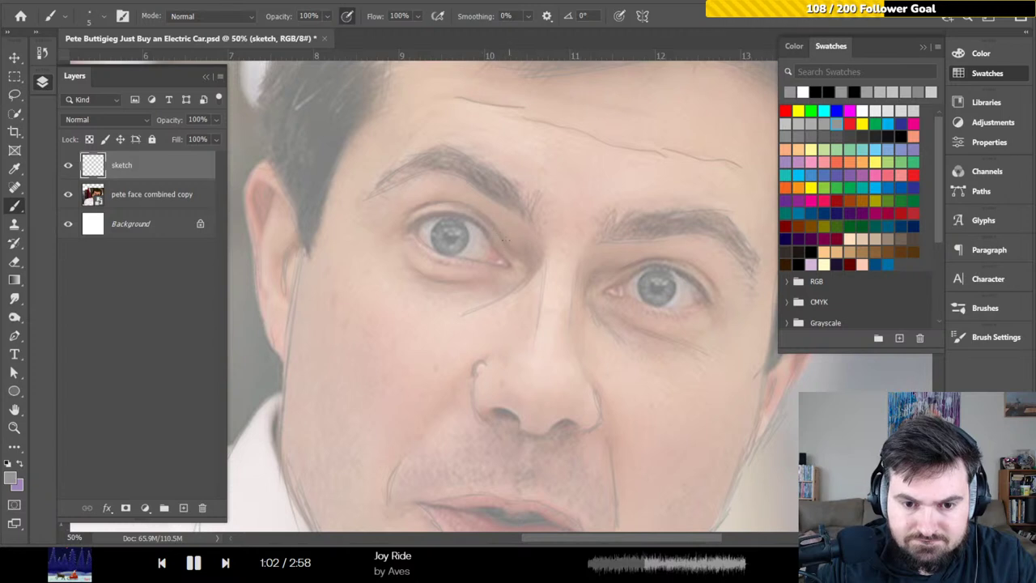
drag(613, 275, 527, 248)
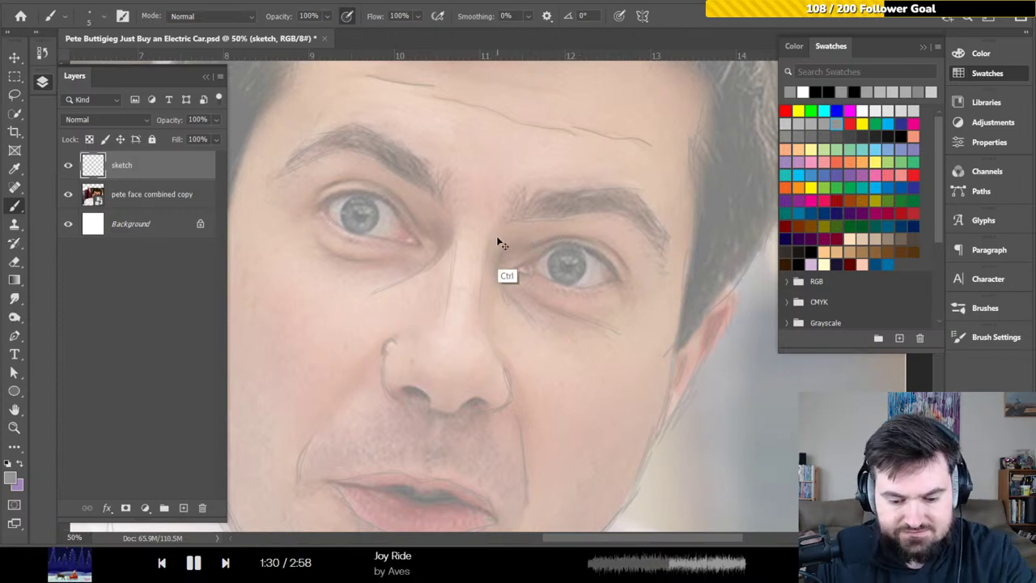
- Trace the shirt's shoulder seam and sleeve fold on the sketch layer, checking the lines with the photo layer temporarily hidden
key(ctrl+0)
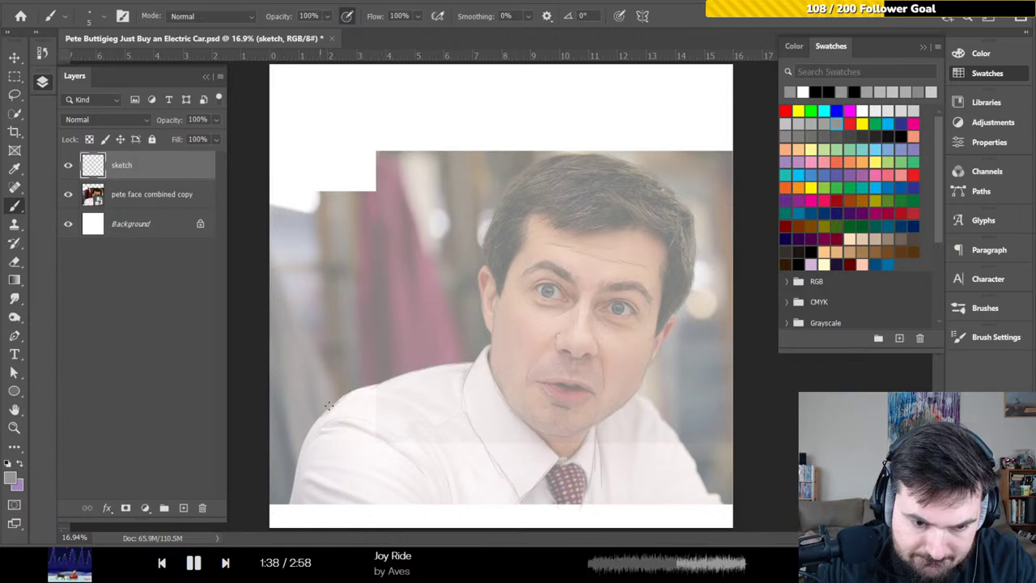
drag(317, 424, 448, 420)
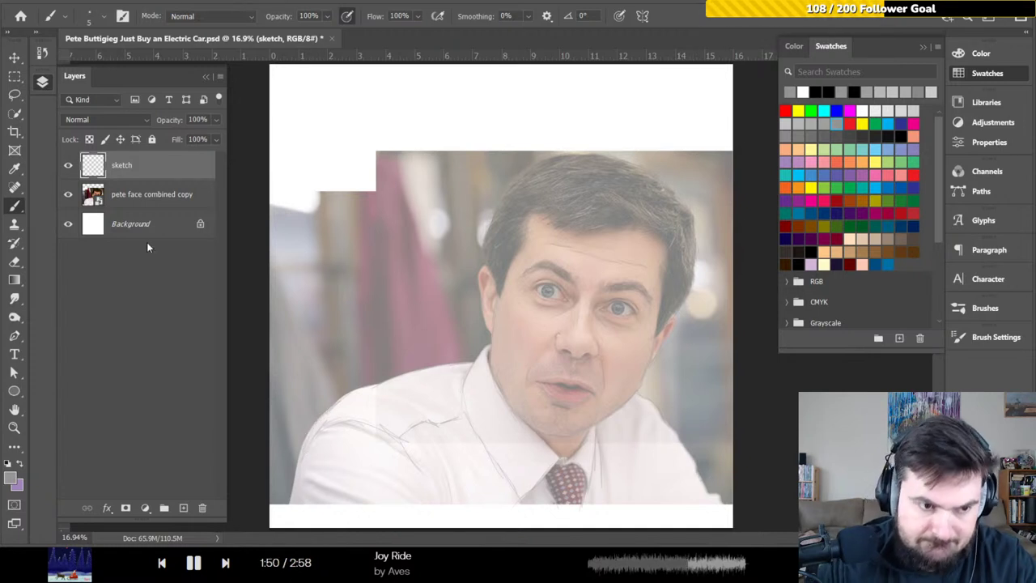
click(68, 195)
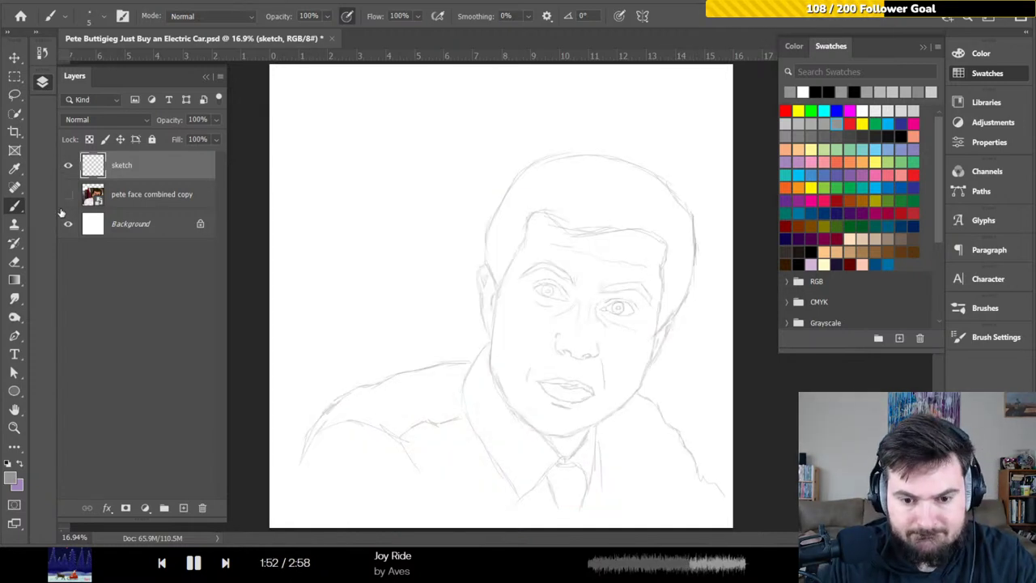
click(69, 198)
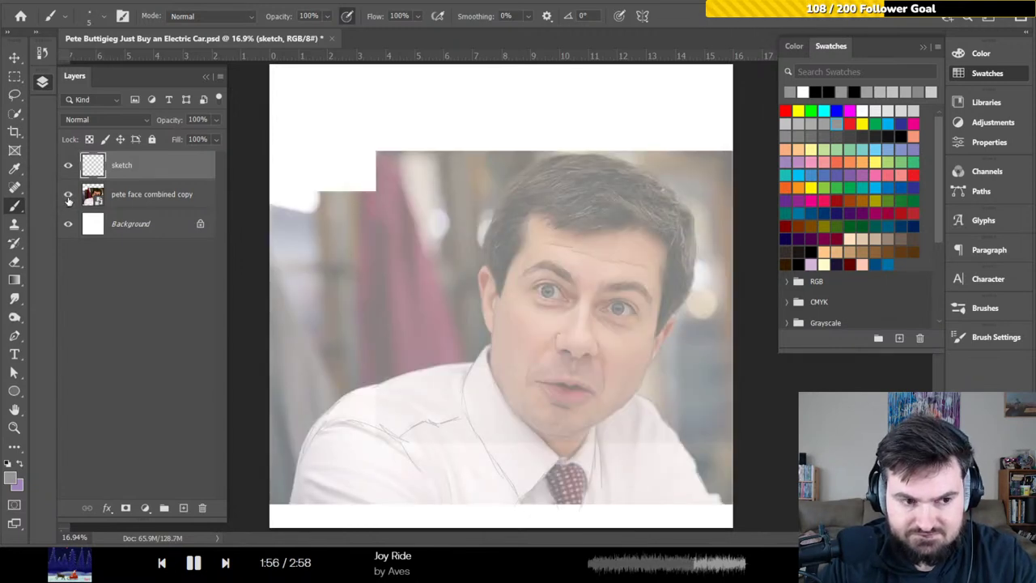
- Restore the "pete face combined copy" photo layer to 100% opacity and hide it
click(69, 196)
click(130, 197)
click(68, 194)
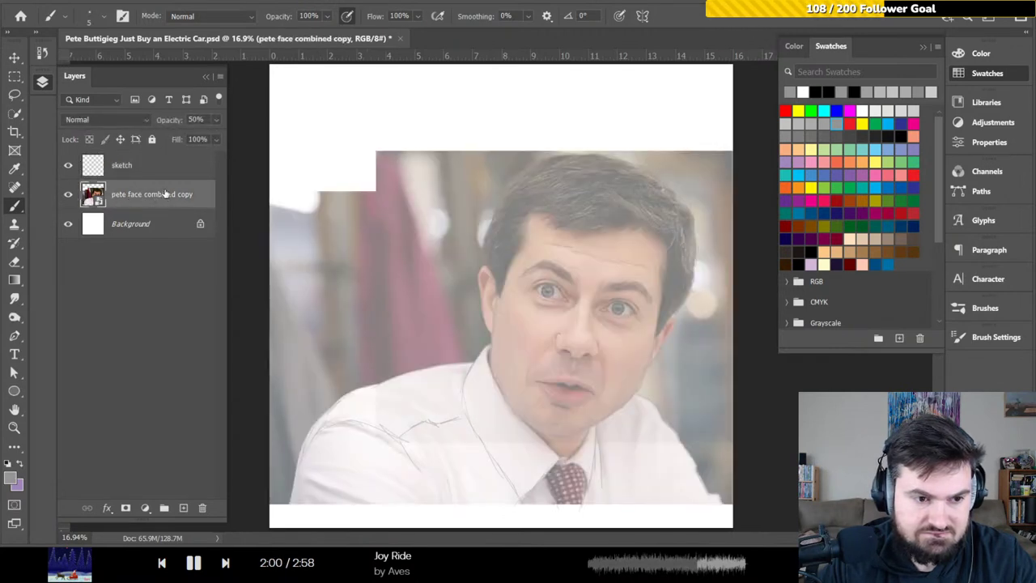
drag(216, 120, 217, 126)
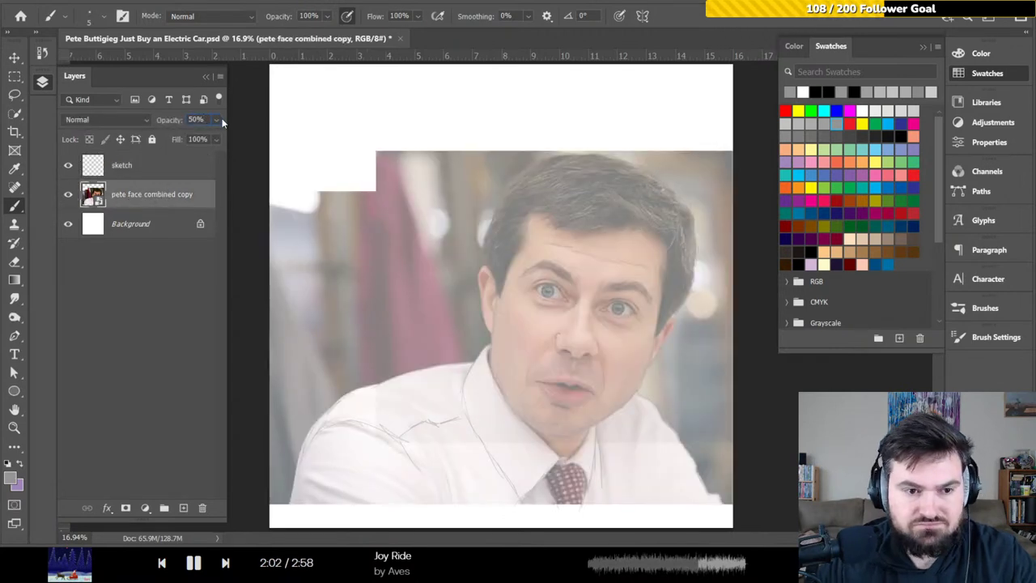
scroll(216, 123, up, 20)
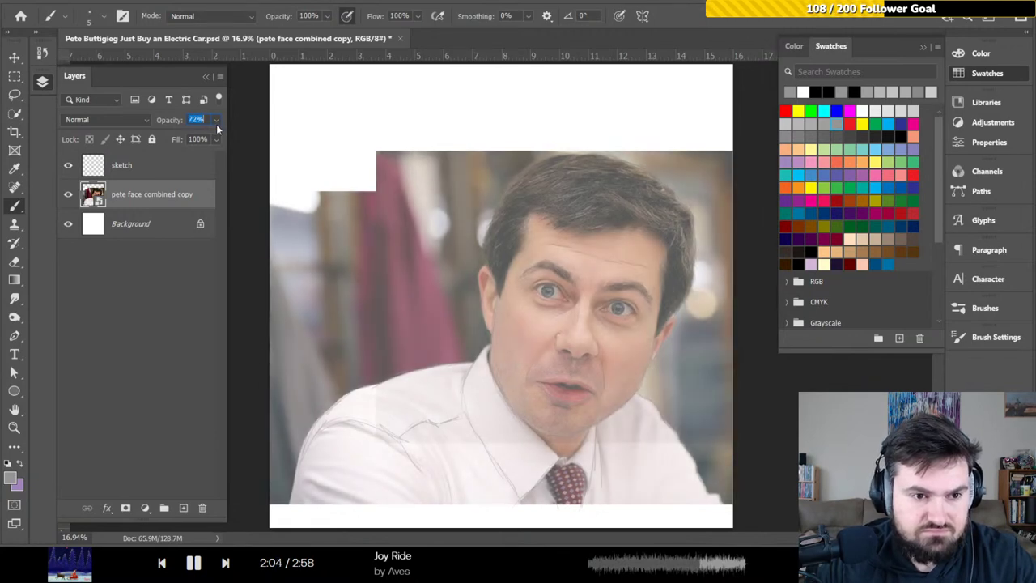
scroll(209, 138, up, 15)
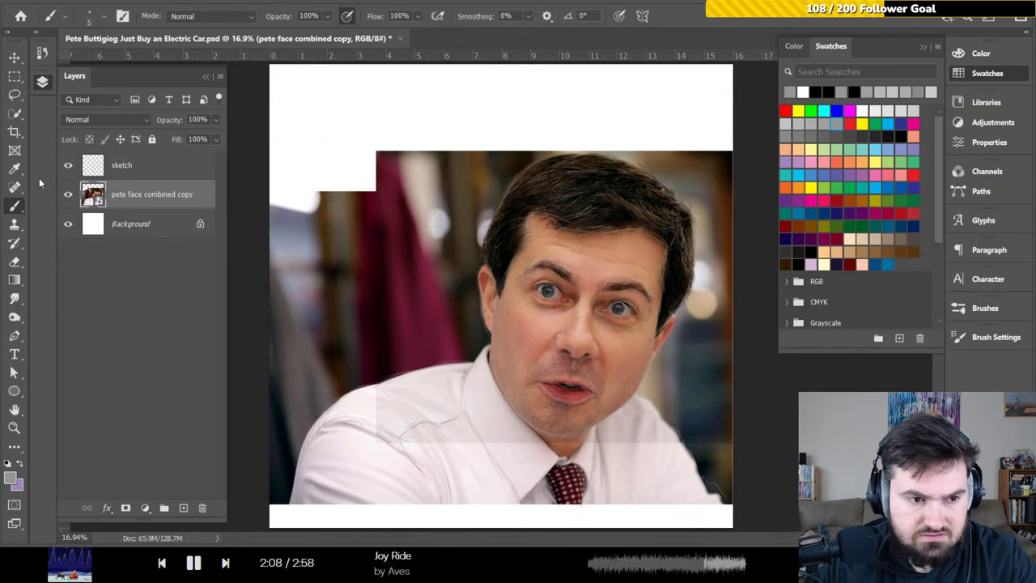
click(68, 197)
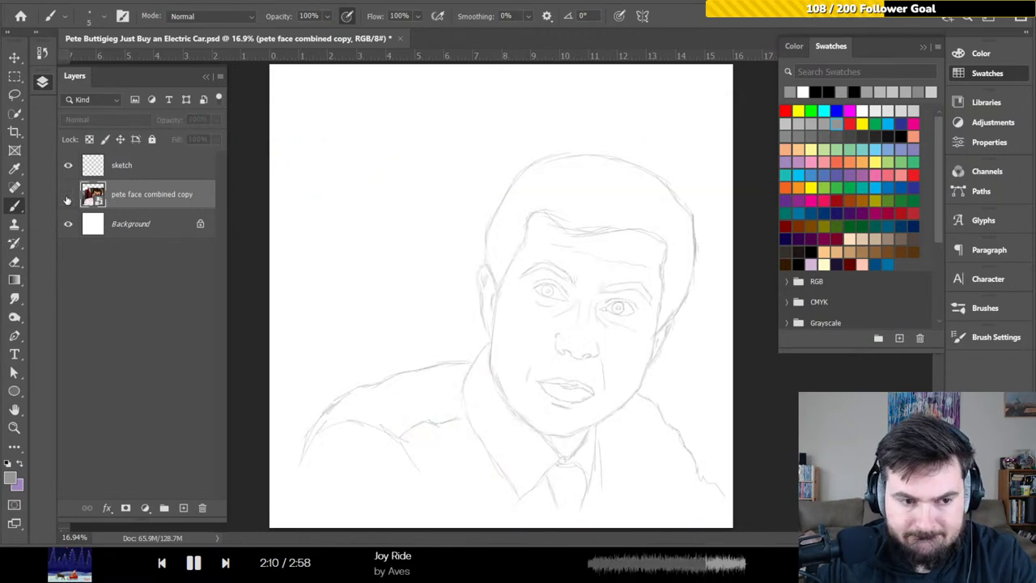
- Add a new empty layer directly above the hidden photo layer, beneath the sketch layer
click(124, 169)
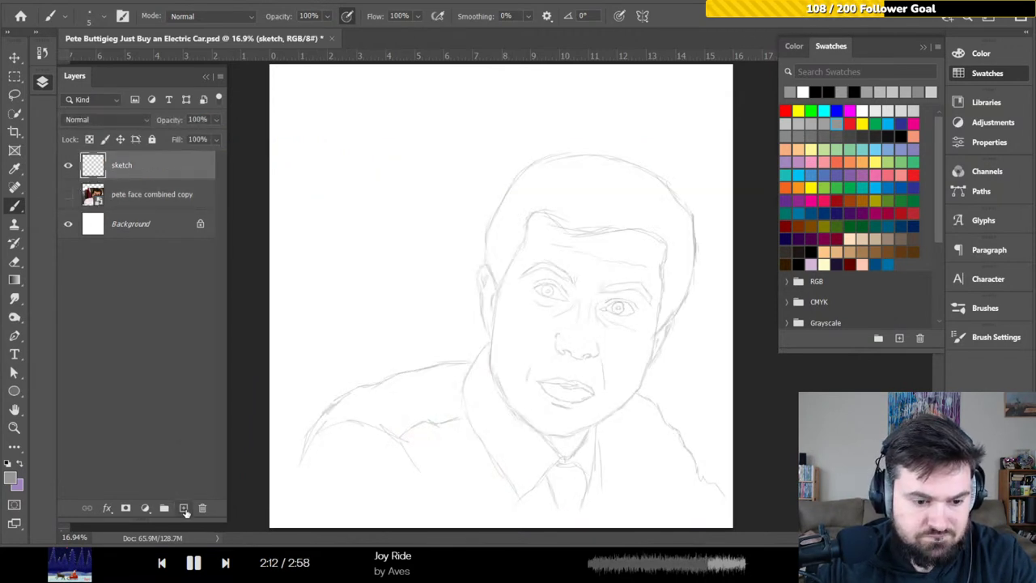
click(160, 196)
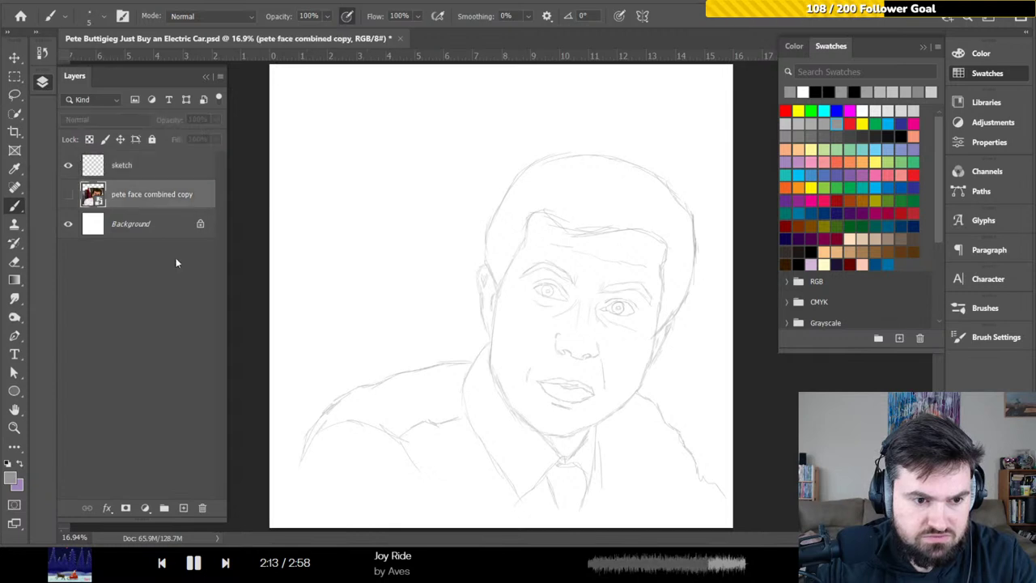
click(184, 508)
- Rename the new layer as skin
double_click(128, 195)
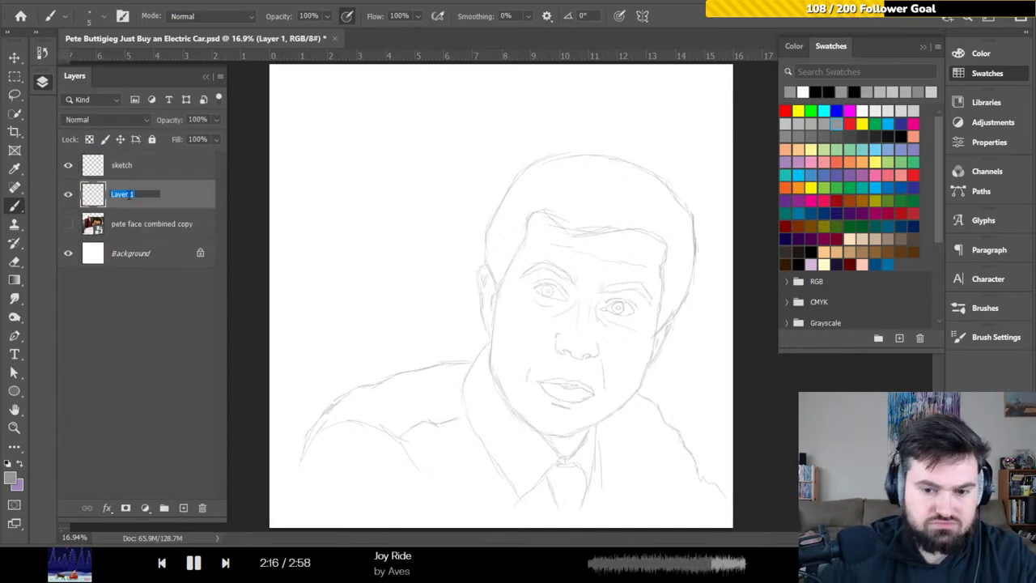
text(skin)
key(Return)
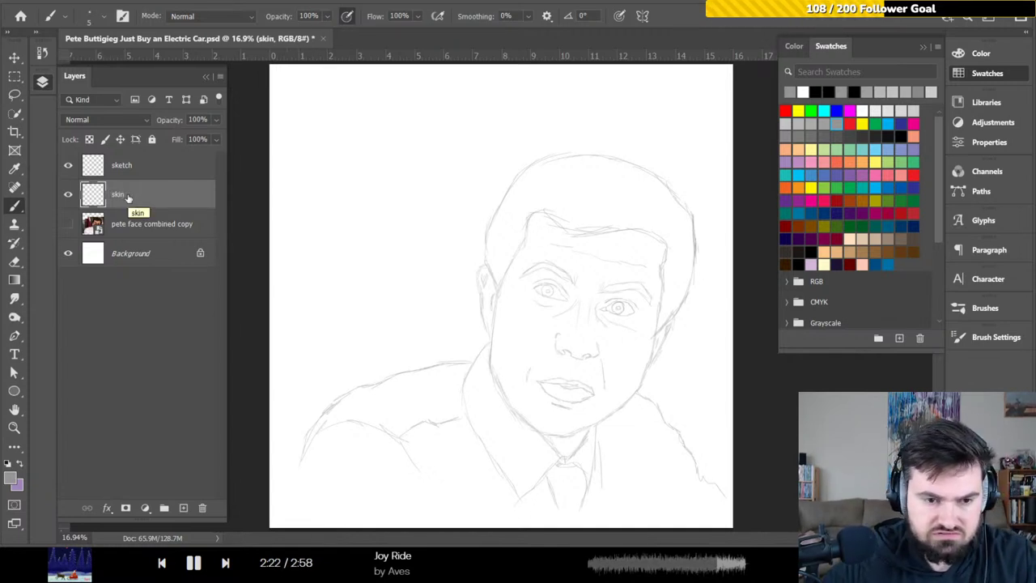
- Rename the skin layer as face
double_click(127, 195)
text(face)
key(Return)
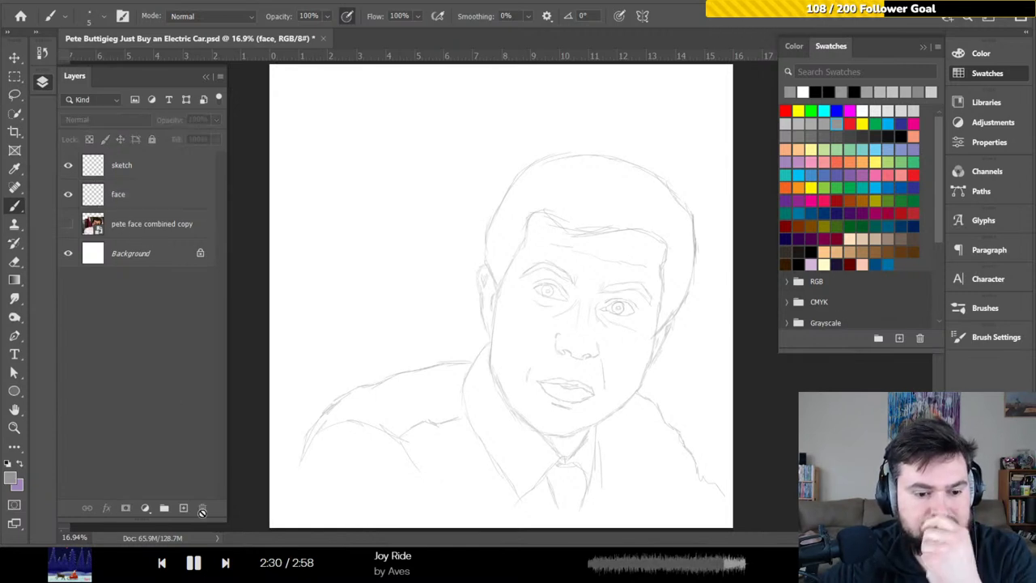
- Add another layer between the sketch and face layers and name it hair
click(183, 507)
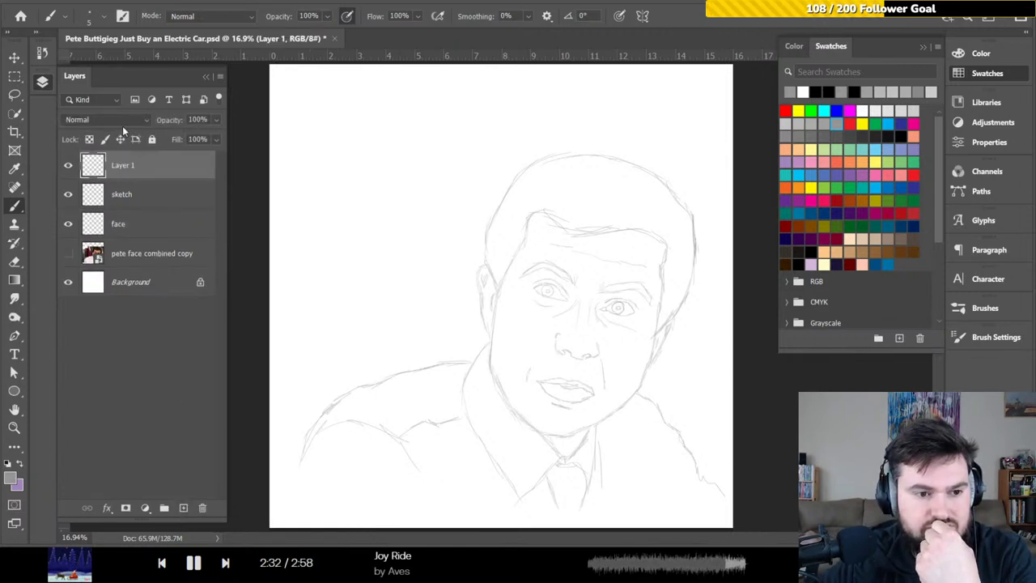
drag(127, 166, 127, 207)
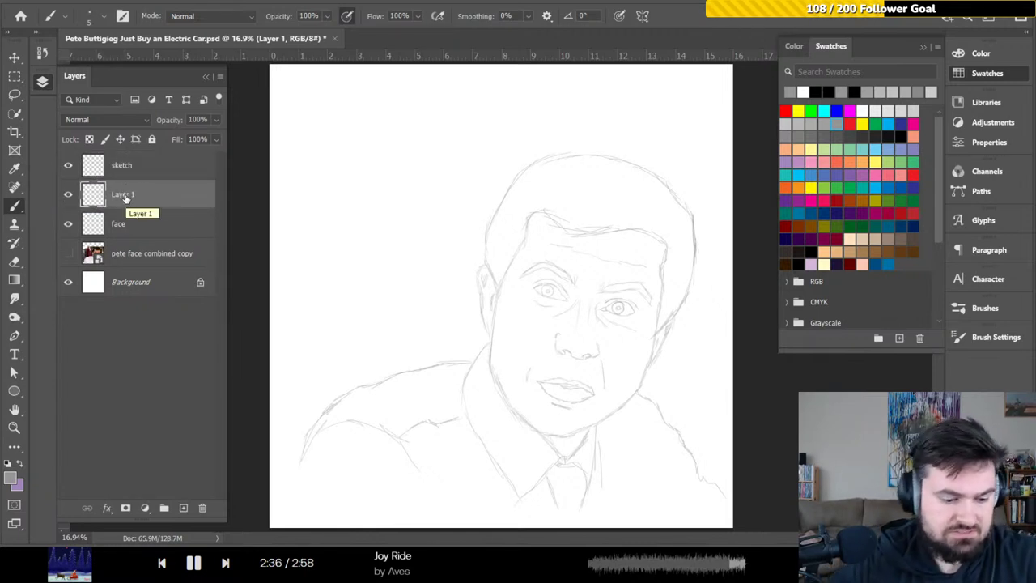
double_click(117, 194)
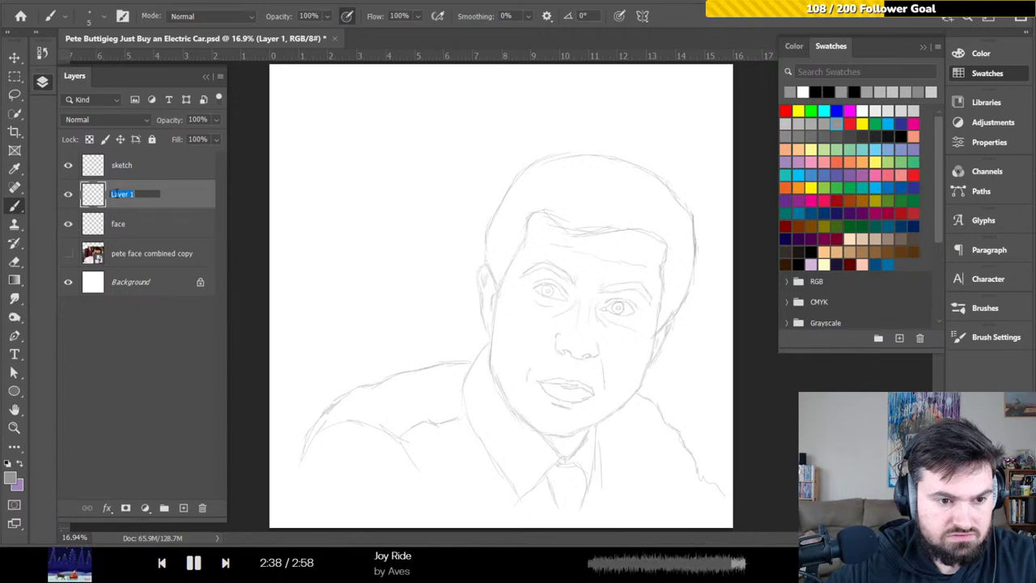
text(hair)
key(Return)
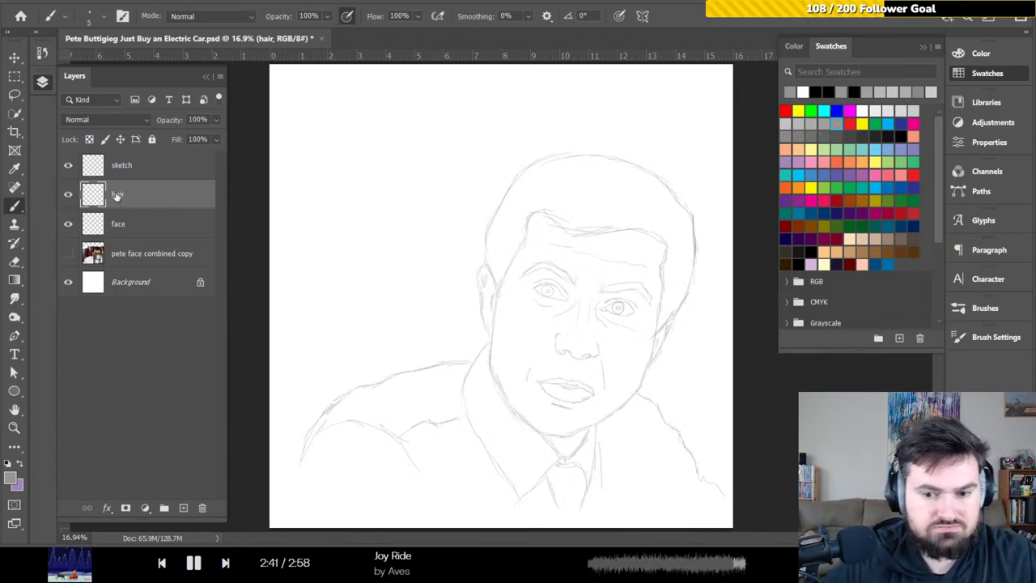
- Add a layer named shirt between the face layer and the photo layer
click(142, 256)
click(182, 509)
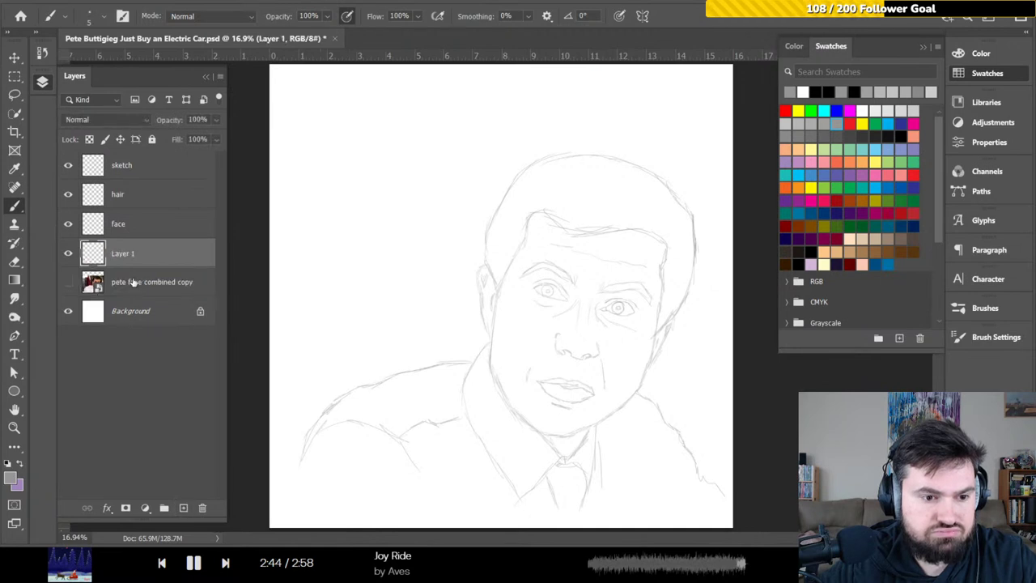
double_click(121, 253)
text(shi)
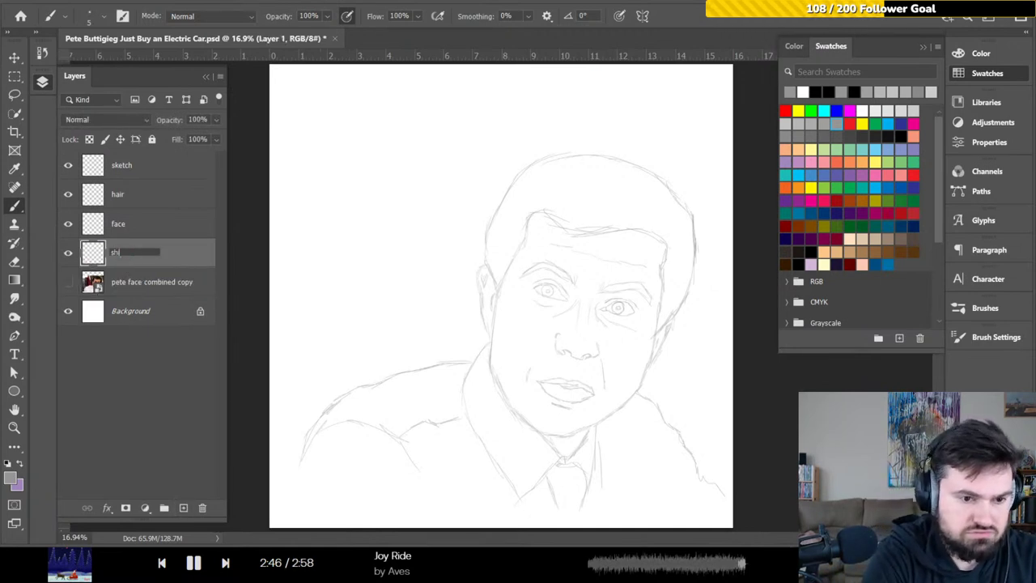
text(rt)
key(Return)
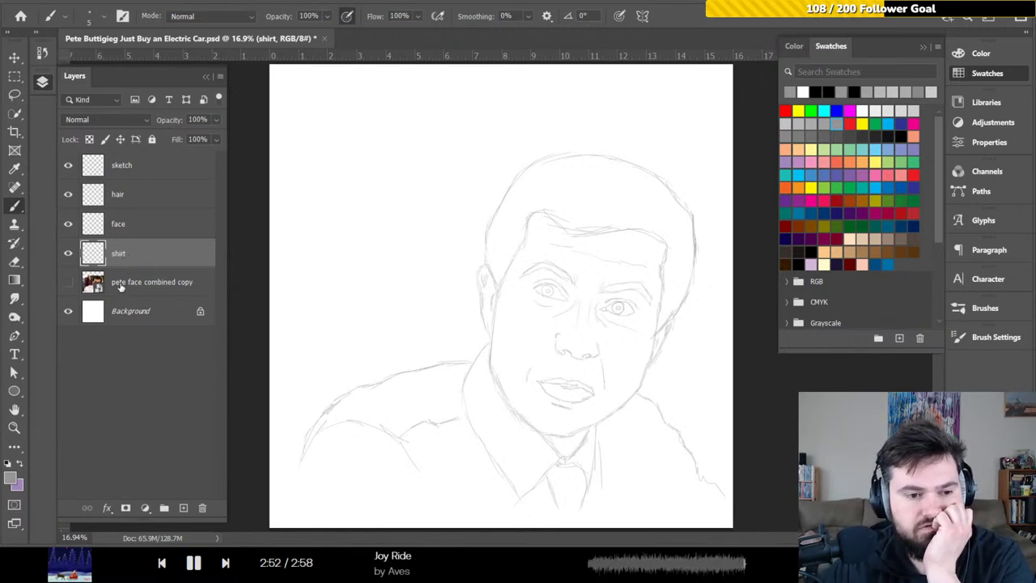
- Show the photo layer, sample a skin tone from the cheek as the foreground colour, and hide the photo again
click(119, 288)
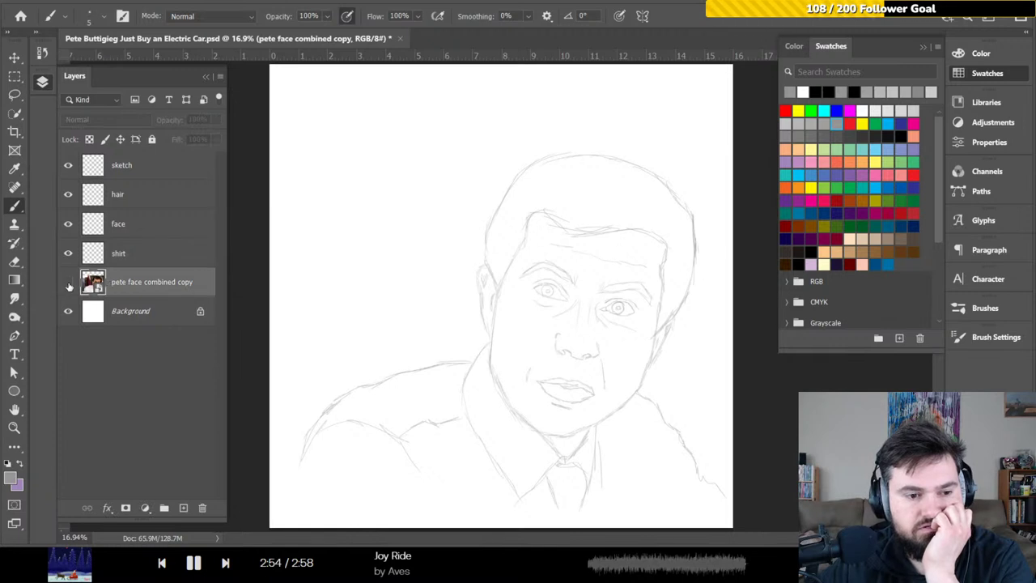
click(68, 285)
key(i)
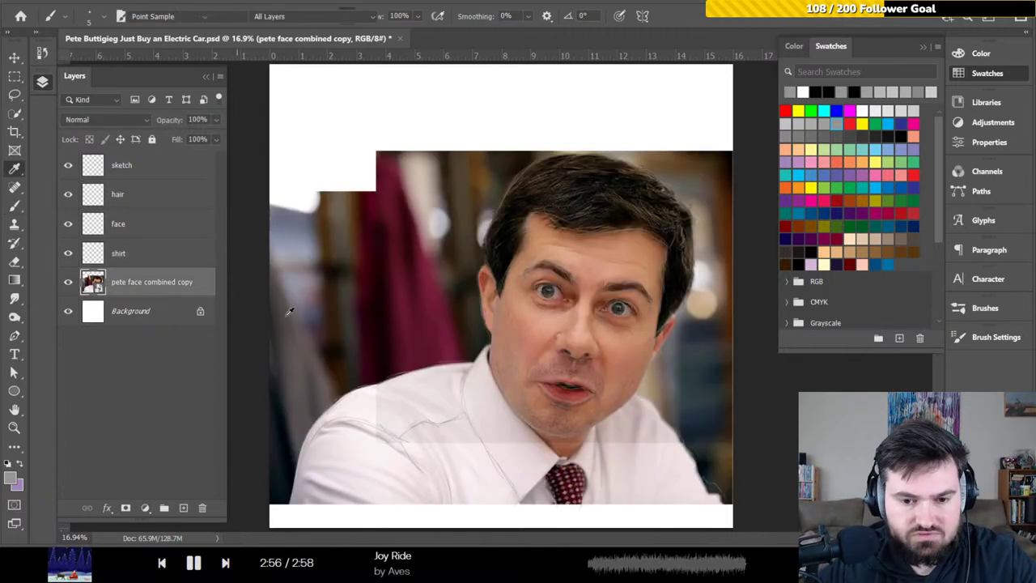
drag(538, 329, 544, 314)
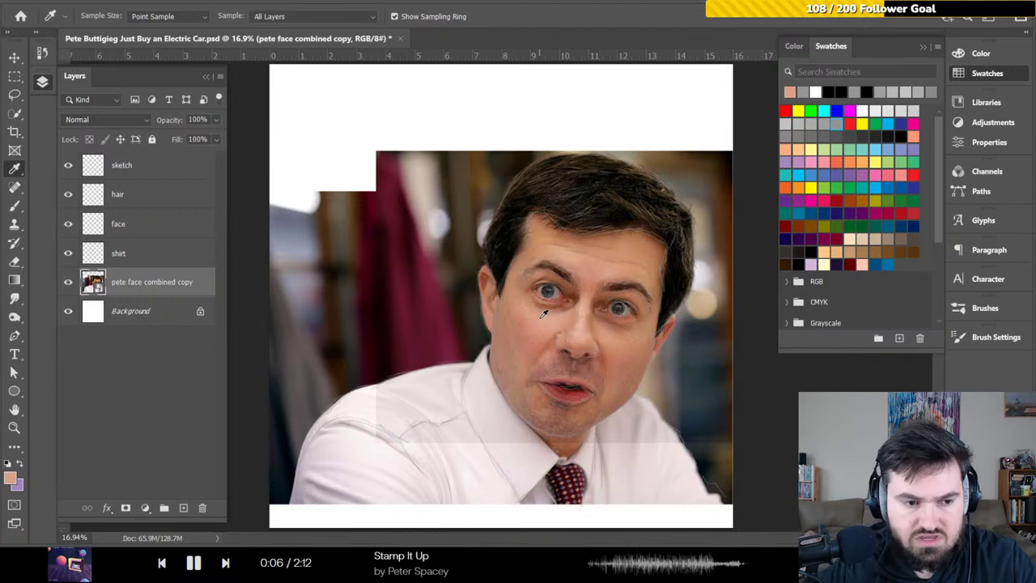
click(68, 282)
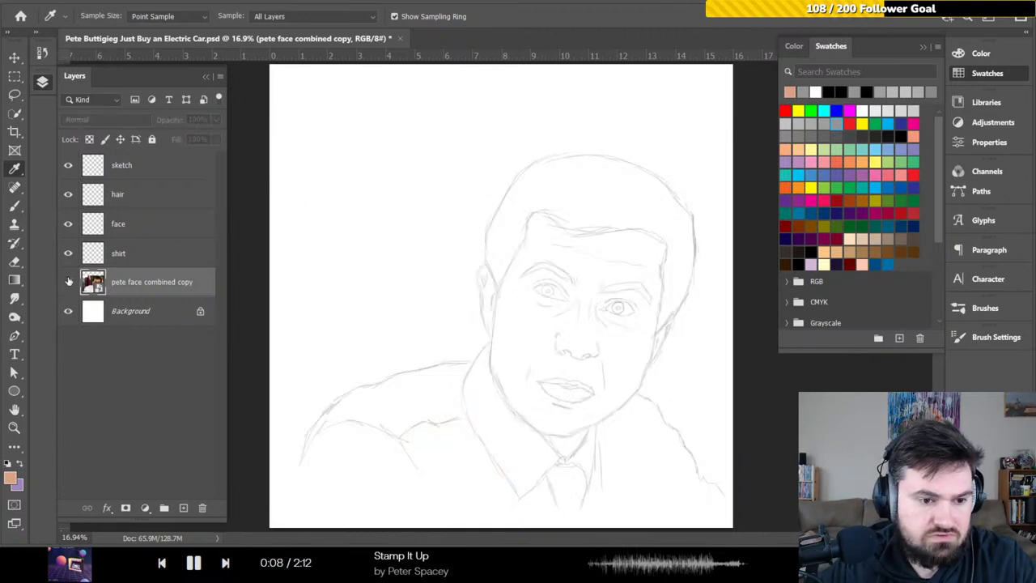
- Paint the sampled skin tone along the hairline, face side, ear, jaw and chin on the face layer with a 250-size brush, and hide that layer
click(119, 224)
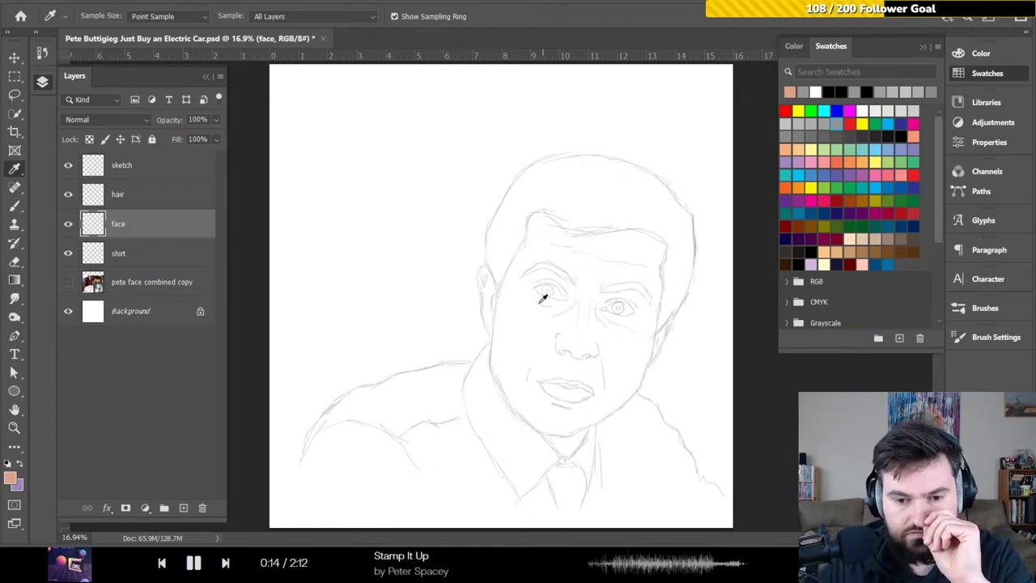
key(b)
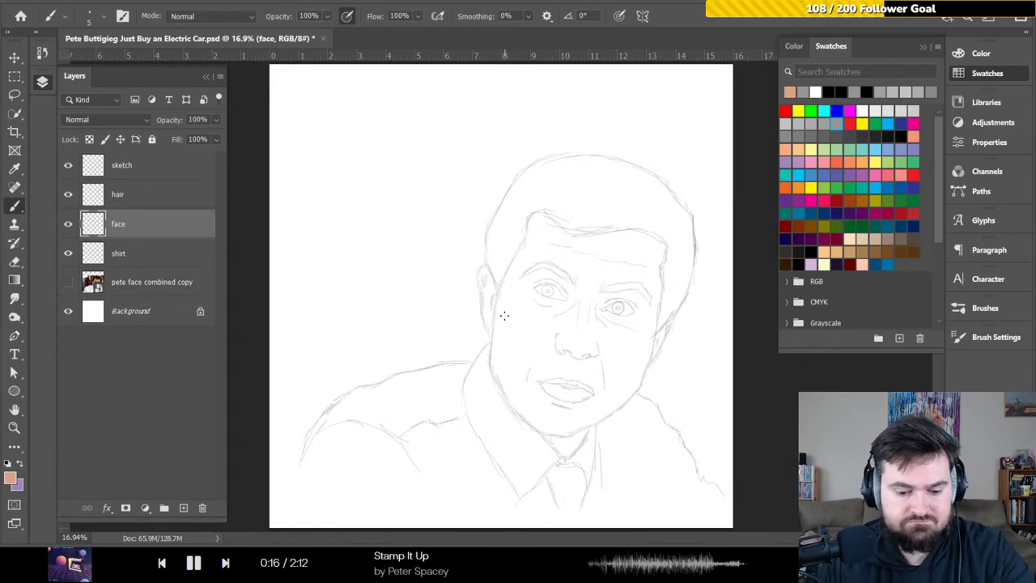
key(bracketright)
key(bracketright)
key(bracketright)
key(bracketright)
key(bracketright)
key(bracketright)
key(bracketright)
key(bracketright)
key(bracketright)
key(bracketright)
key(bracketright)
key(bracketright)
key(bracketright)
key(bracketright)
key(bracketright)
key(bracketright)
key(bracketright)
key(bracketright)
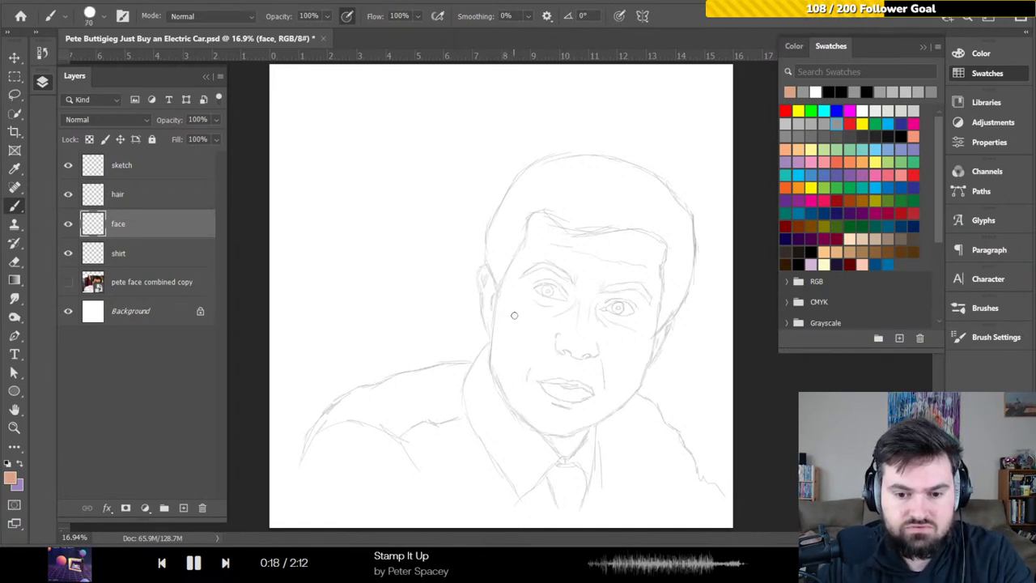
key(bracketright)
key(bracketright)
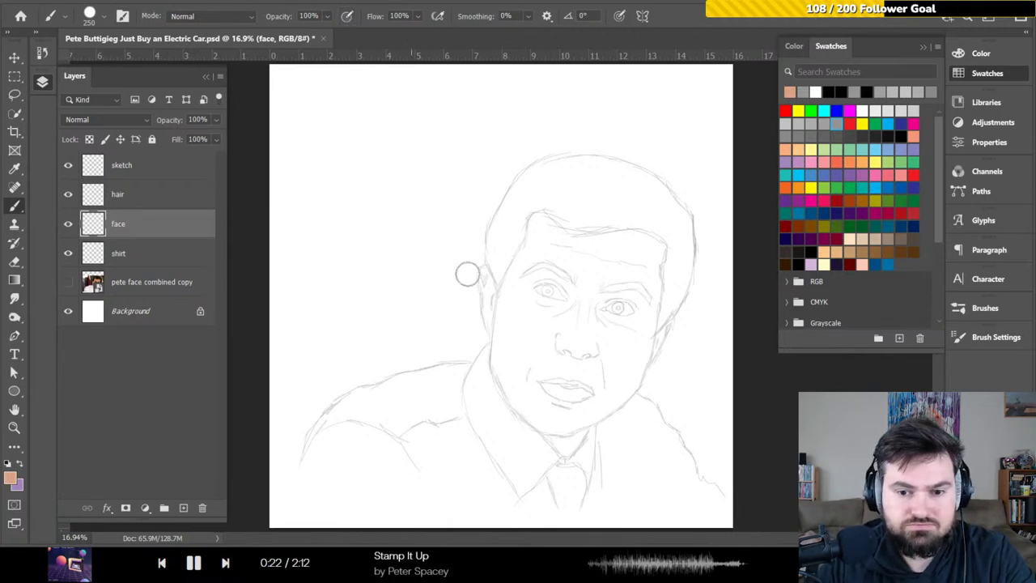
mouse_move(545, 239)
mouse_down()
mouse_move(544, 220)
mouse_move(581, 242)
mouse_move(644, 242)
mouse_up()
mouse_move(650, 250)
mouse_down()
mouse_move(643, 344)
mouse_move(664, 320)
mouse_move(616, 401)
mouse_move(634, 371)
mouse_move(557, 442)
mouse_move(500, 379)
mouse_move(518, 402)
mouse_move(524, 384)
mouse_up()
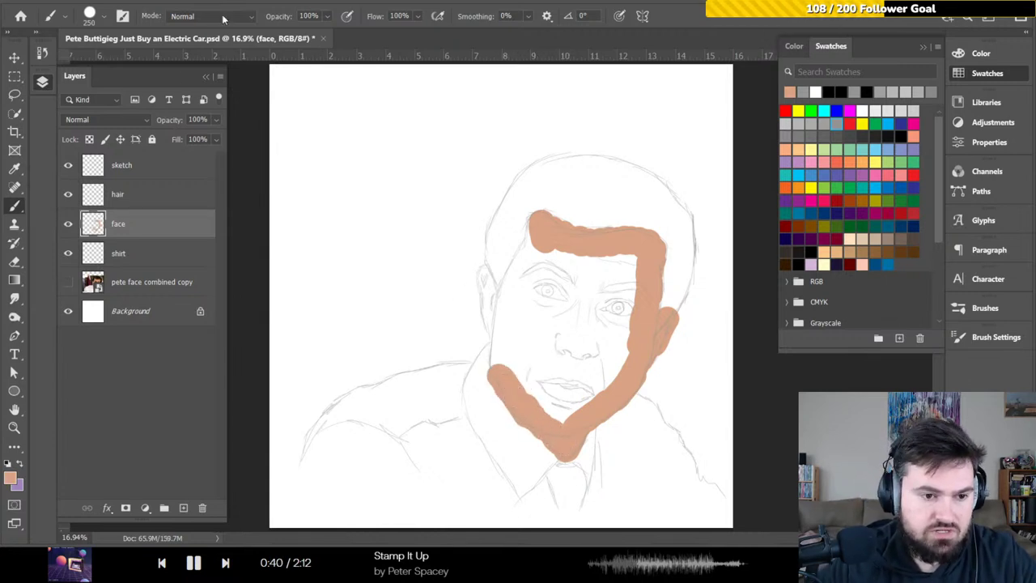
click(68, 224)
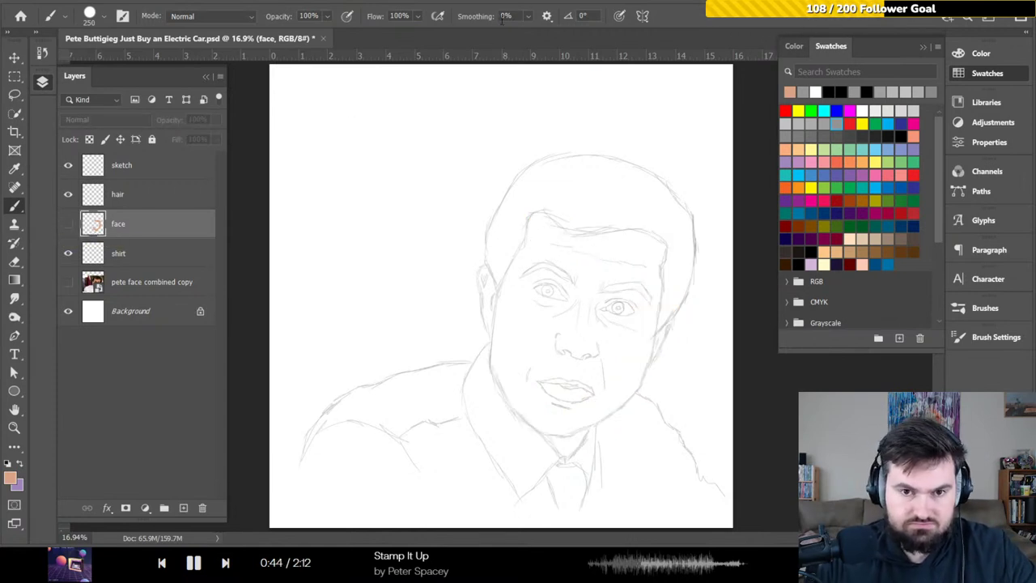
key(ctrl+shift+s)
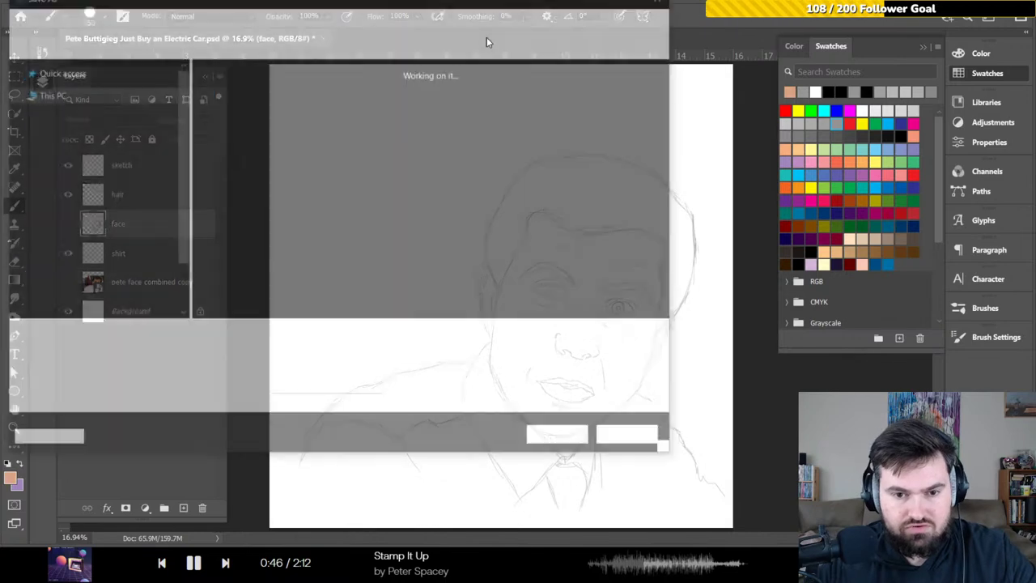
key(Escape)
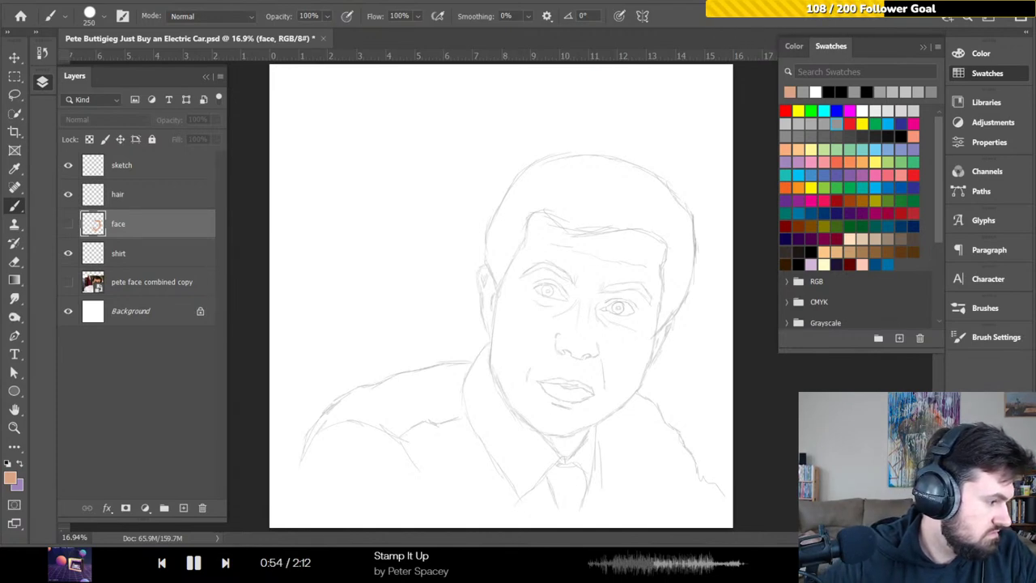
key(ctrl+shift+s)
key(Escape)
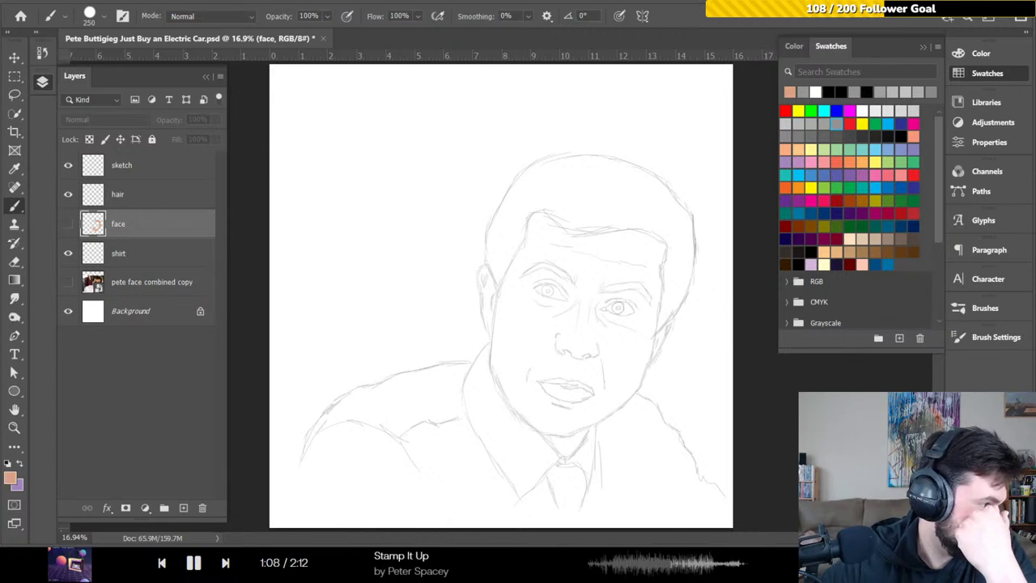
key(h)
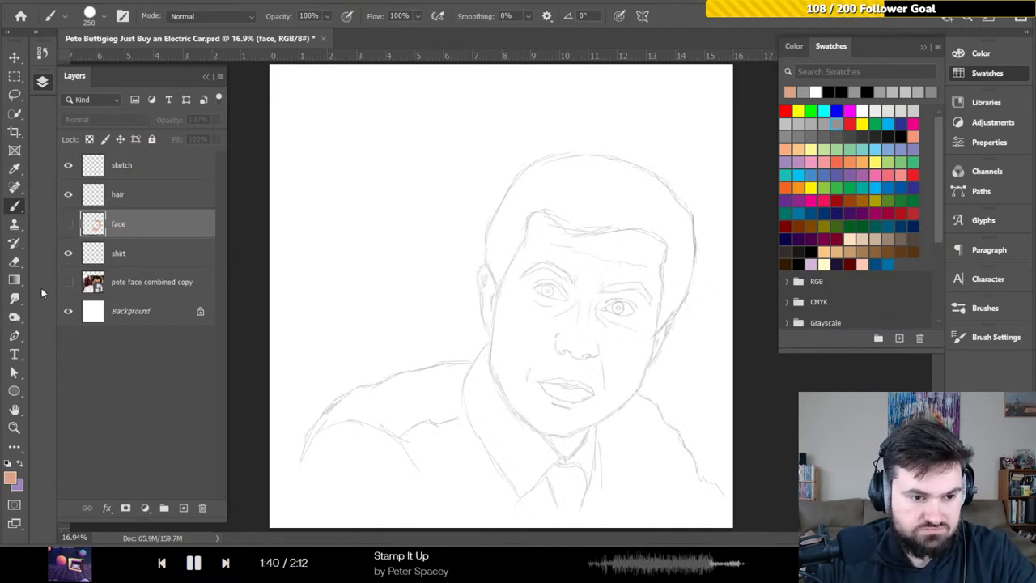
- Show the face layer and fill in the rest of the face and both ears with the sampled skin tone
click(69, 228)
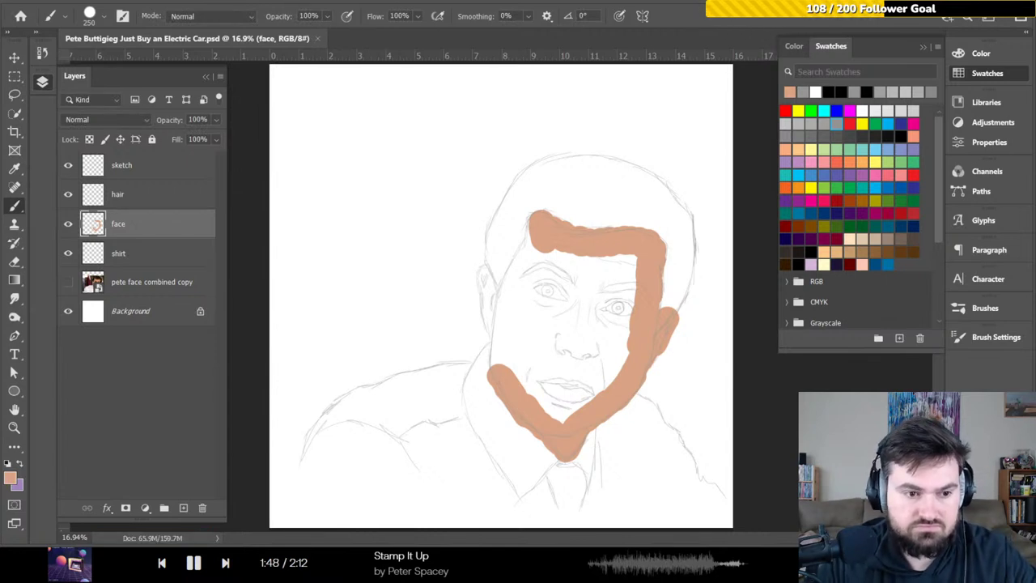
mouse_move(536, 258)
mouse_down()
mouse_move(502, 292)
mouse_move(485, 270)
mouse_move(496, 349)
mouse_move(541, 408)
mouse_move(614, 366)
mouse_move(608, 382)
mouse_move(638, 289)
mouse_move(630, 253)
mouse_move(558, 262)
mouse_move(500, 331)
mouse_move(510, 357)
mouse_move(542, 328)
mouse_move(564, 274)
mouse_move(563, 390)
mouse_move(607, 270)
mouse_move(601, 370)
mouse_up()
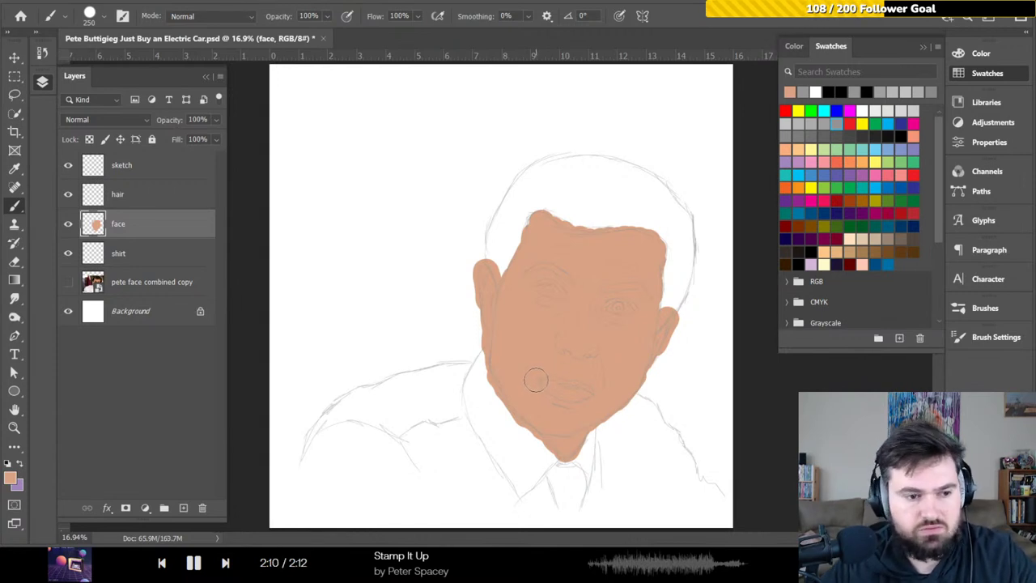
- Select the hair layer, show the photo, sample a dark brown from the hair as the foreground colour, and hide the photo again
click(119, 196)
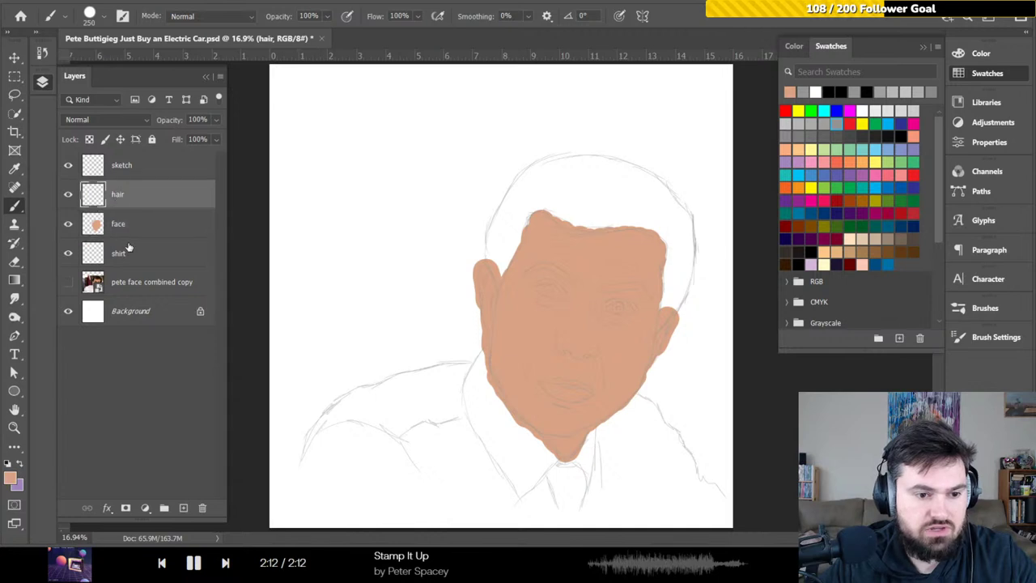
click(68, 283)
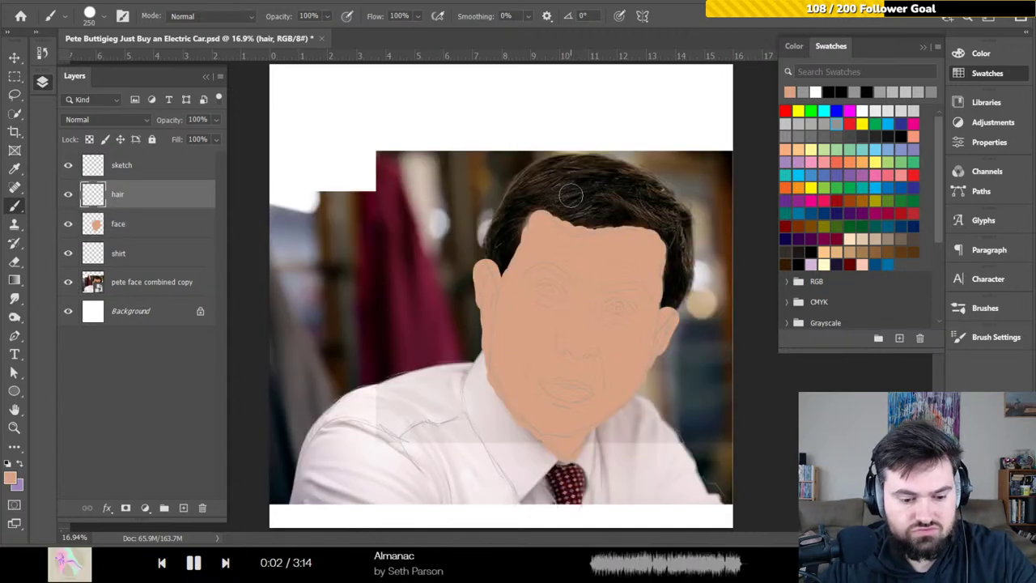
key(i)
drag(578, 187, 650, 209)
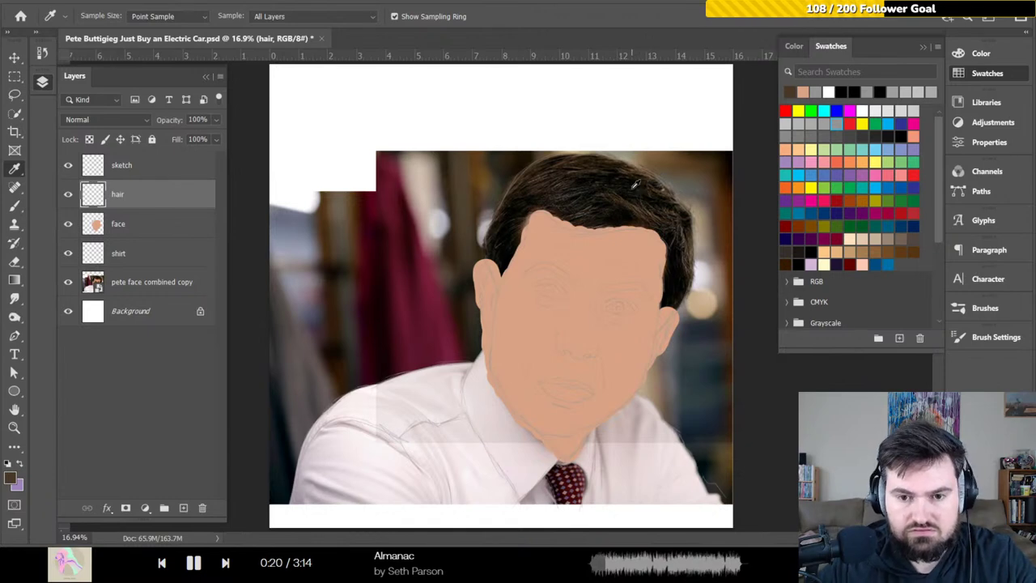
scroll(641, 185, up, 6)
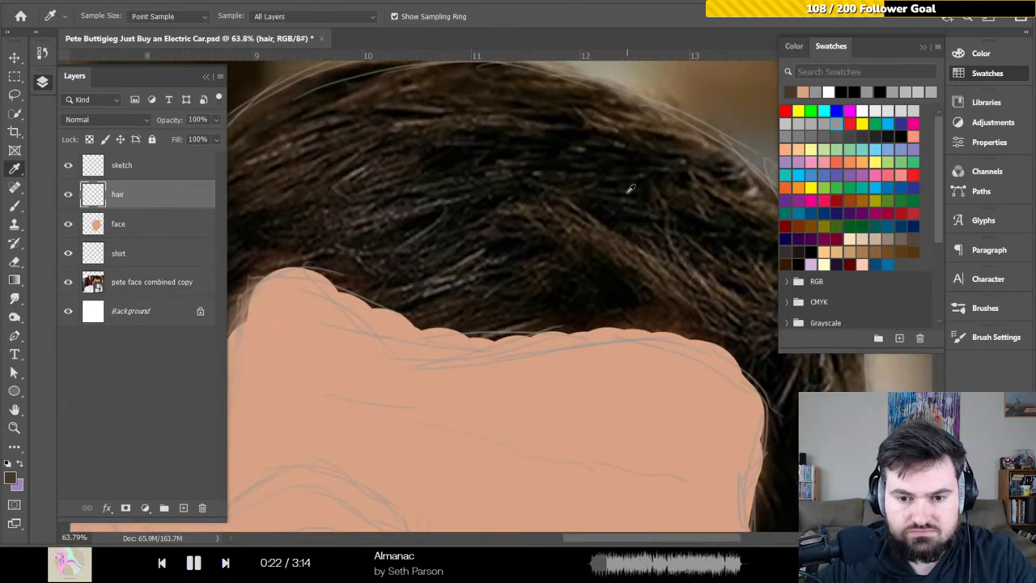
drag(611, 233, 648, 254)
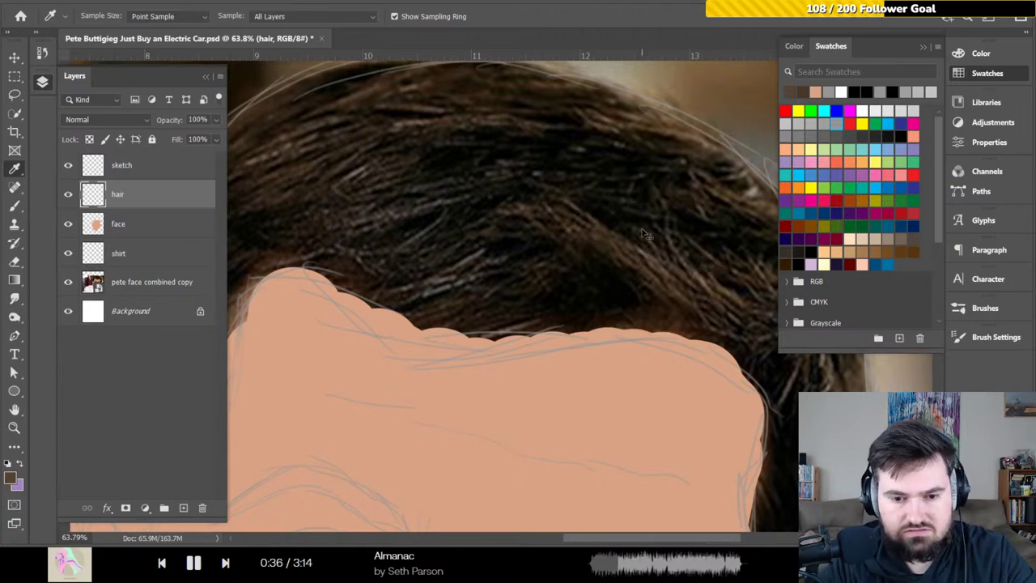
key(ctrl+0)
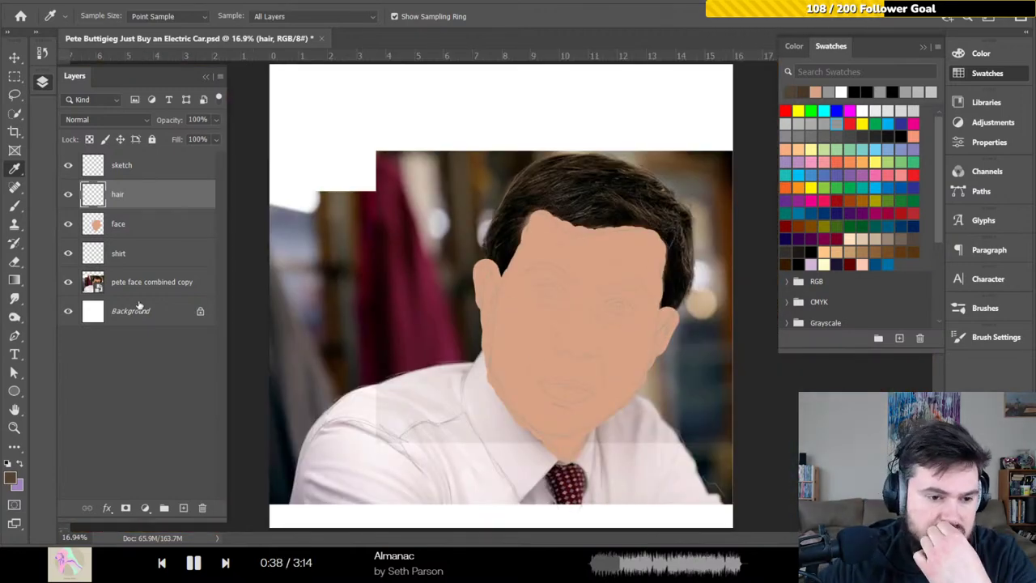
click(68, 282)
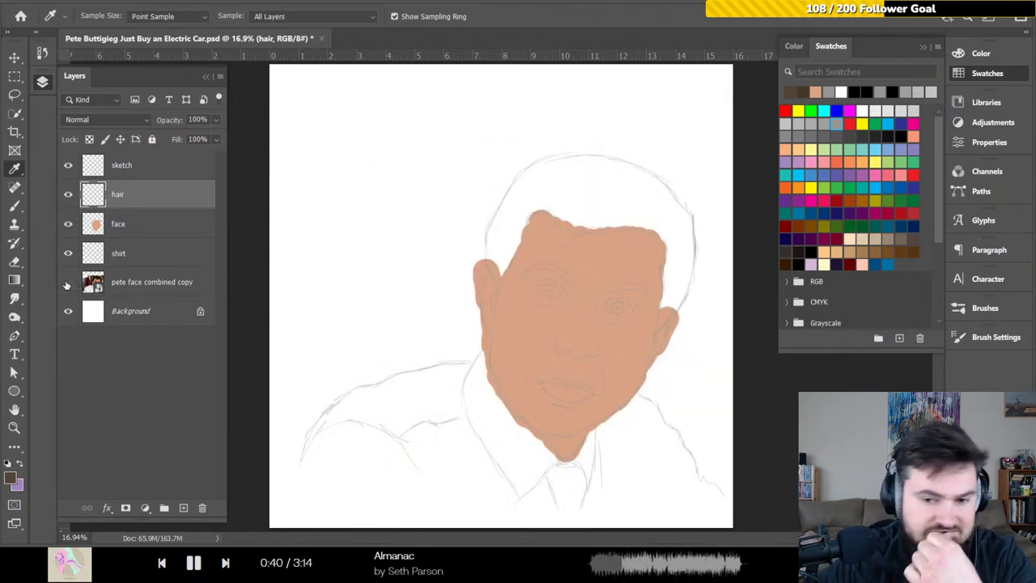
- Paint the brown beside the temple and along the front hairline, reducing the brush size to 100, and erase the overspill at the forehead corner
key(b)
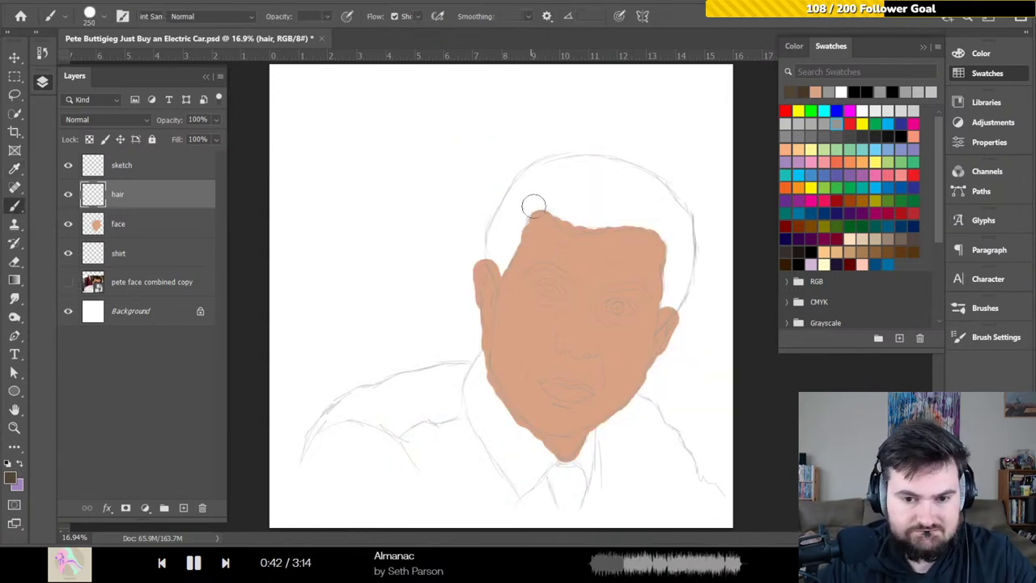
mouse_move(540, 198)
mouse_down()
mouse_move(519, 212)
mouse_move(498, 281)
mouse_up()
key(bracketleft)
key(bracketleft)
key(bracketleft)
key(bracketleft)
key(bracketleft)
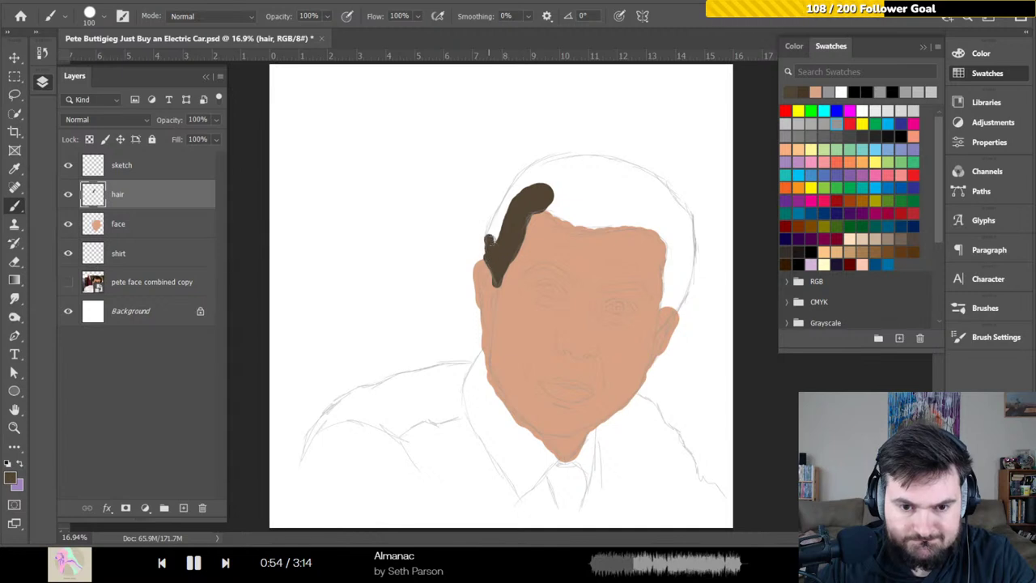
mouse_move(492, 220)
mouse_down()
mouse_move(527, 173)
mouse_move(543, 166)
mouse_move(535, 186)
mouse_move(563, 156)
mouse_move(570, 172)
mouse_move(545, 208)
mouse_move(575, 225)
mouse_move(652, 221)
mouse_move(642, 224)
mouse_move(672, 244)
mouse_up()
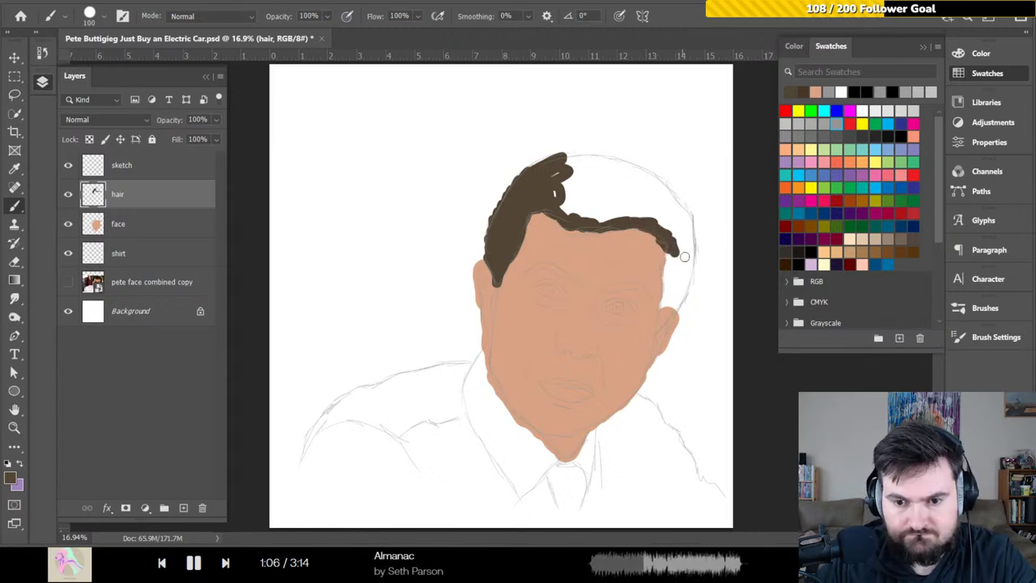
key(e)
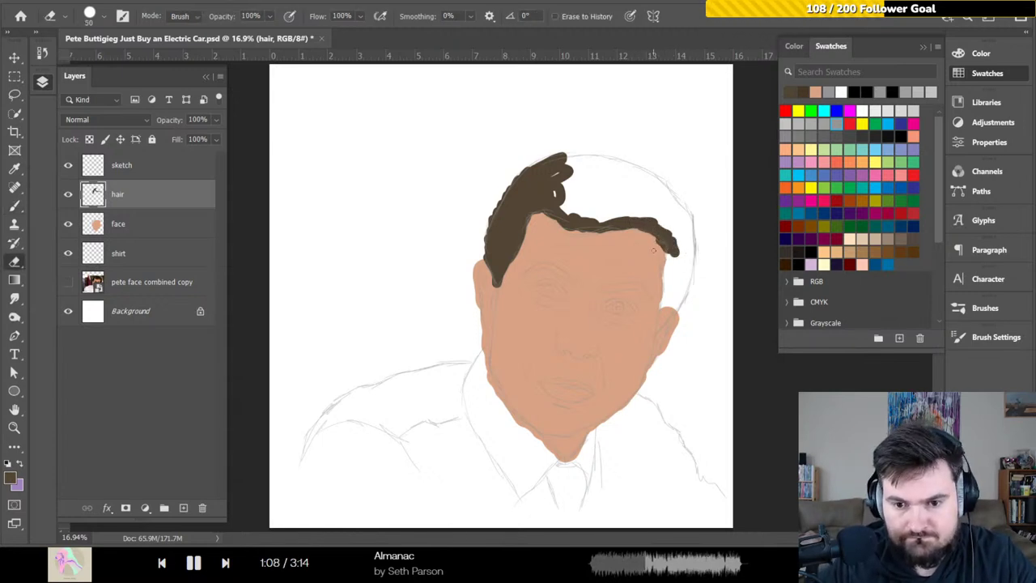
drag(654, 242, 660, 244)
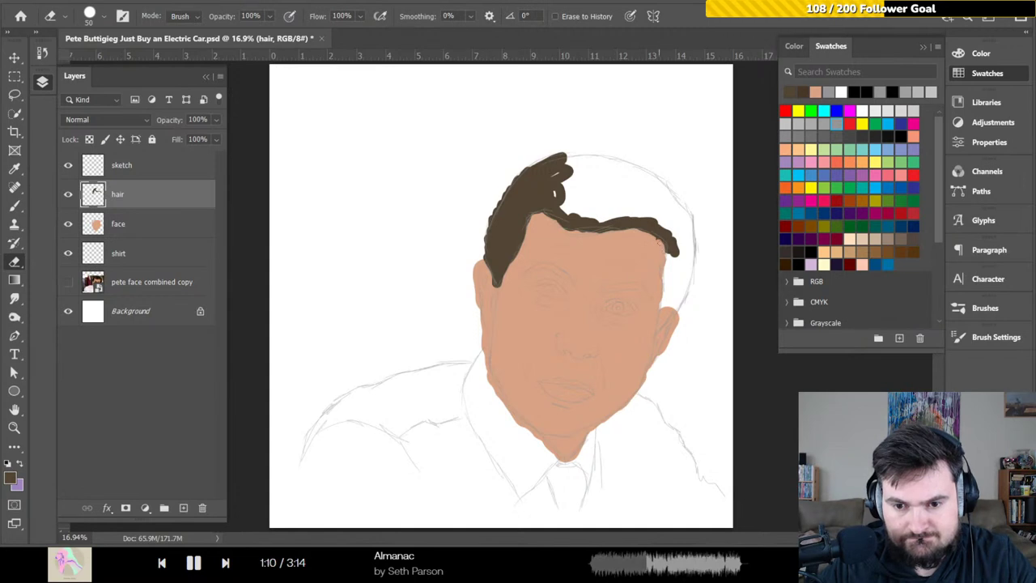
- Paint the hair down to the ear on the other side of the head, and fill the crown with a 175-size brush
key(b)
mouse_move(672, 256)
mouse_down()
mouse_move(659, 323)
mouse_move(675, 309)
mouse_move(691, 247)
mouse_move(687, 227)
mouse_move(660, 207)
mouse_move(684, 219)
mouse_up()
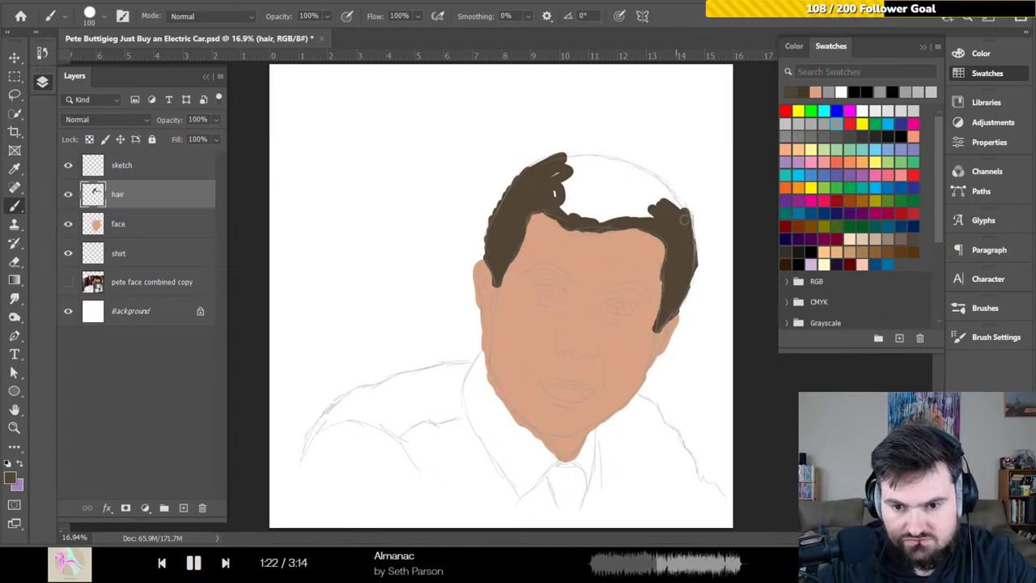
key(bracketright)
key(bracketright)
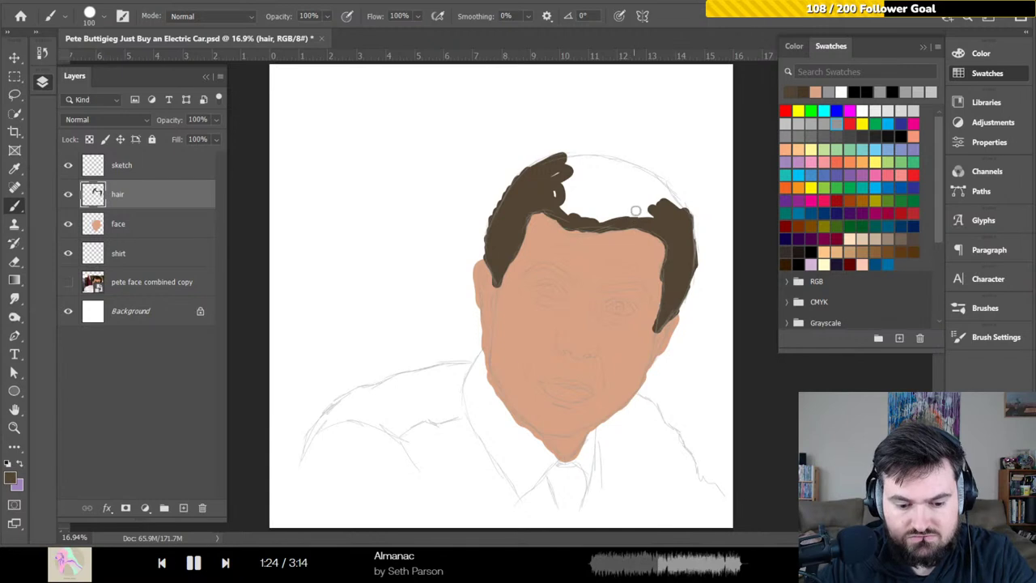
mouse_move(657, 213)
mouse_down()
mouse_move(579, 213)
mouse_move(556, 200)
mouse_move(572, 192)
mouse_move(550, 189)
mouse_move(552, 175)
mouse_move(585, 161)
mouse_move(643, 178)
mouse_move(627, 172)
mouse_move(683, 215)
mouse_move(593, 181)
mouse_up()
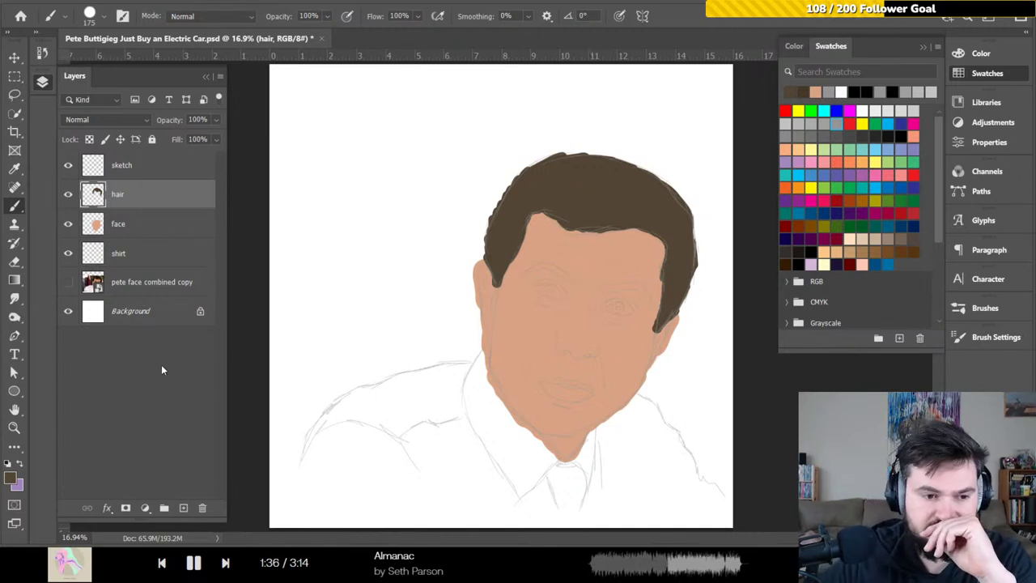
- Add a layer directly above the locked Background layer and name it background
click(125, 317)
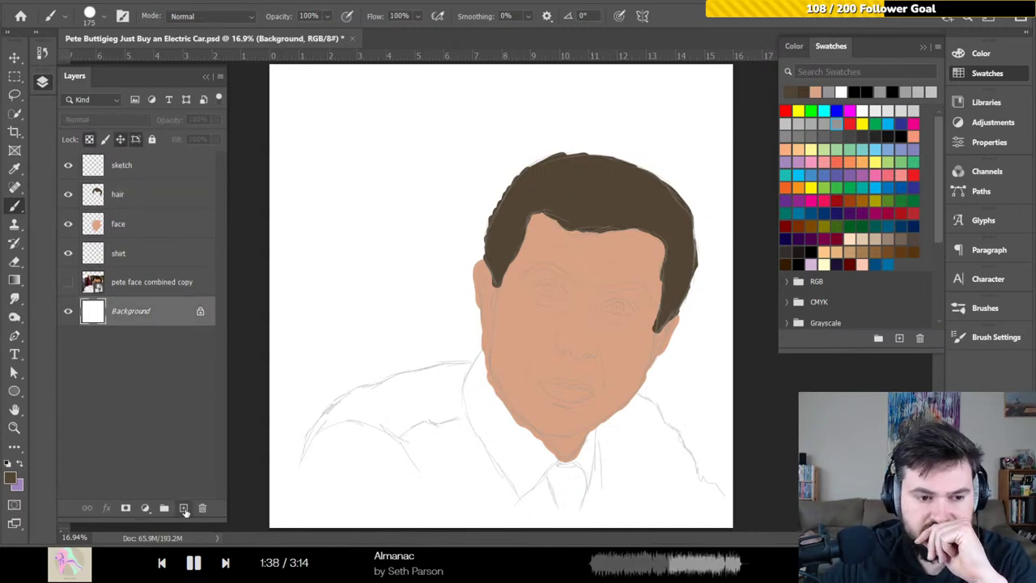
click(183, 508)
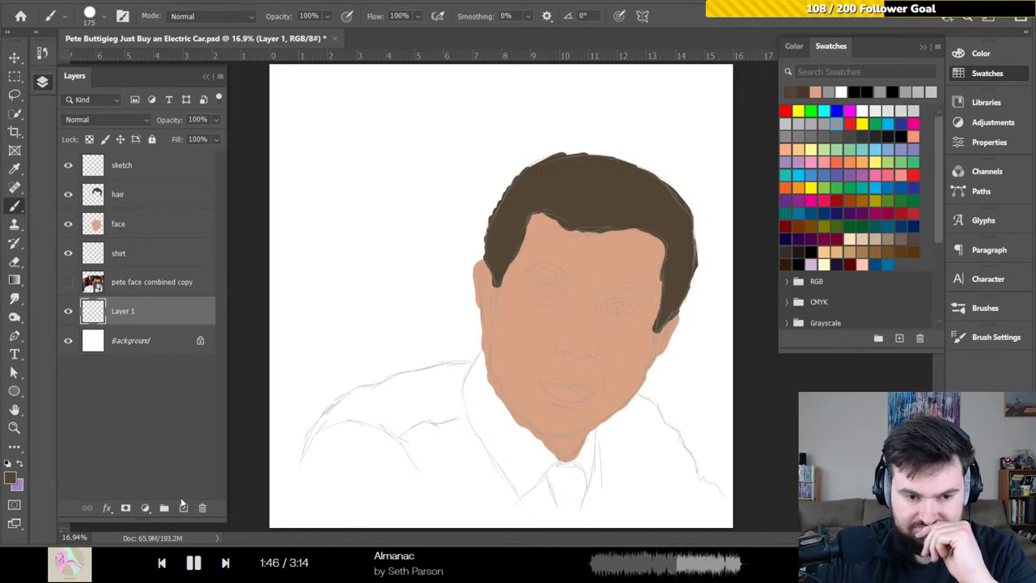
double_click(122, 312)
text(backg)
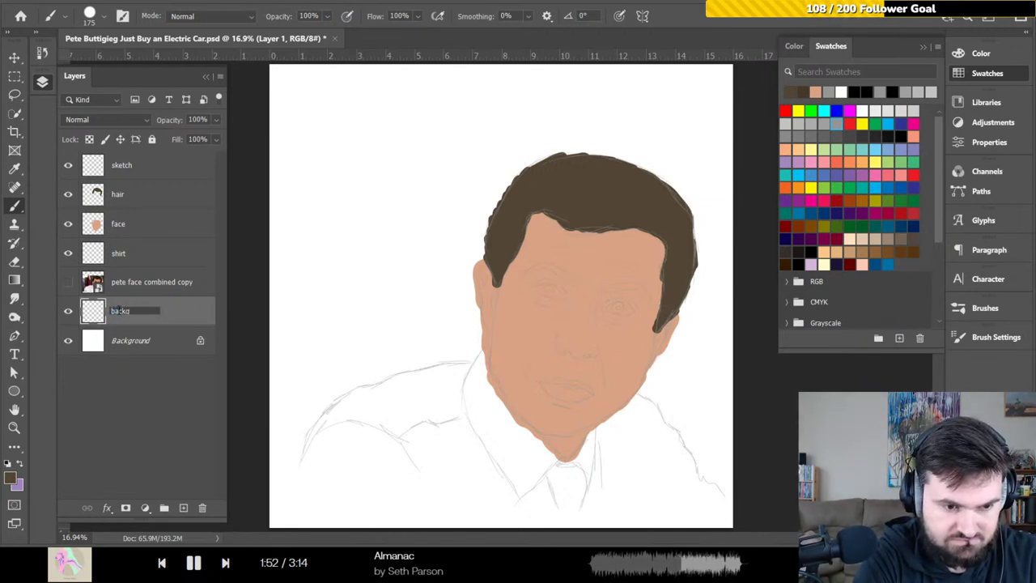
text(round)
key(Return)
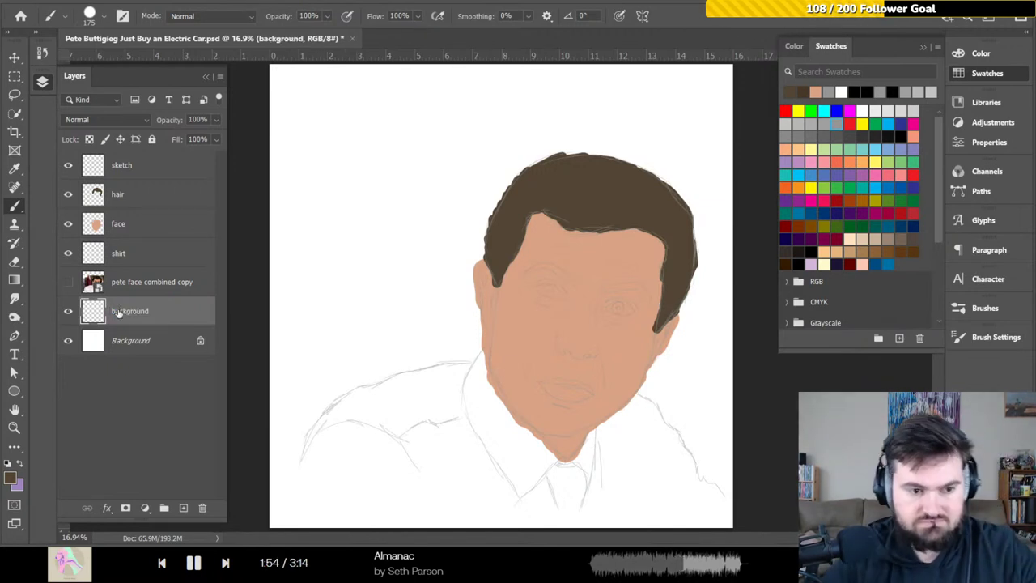
- Show the photo, hide the face and hair layers, sample a light skin tone near the nose, and hide the photo again
click(68, 283)
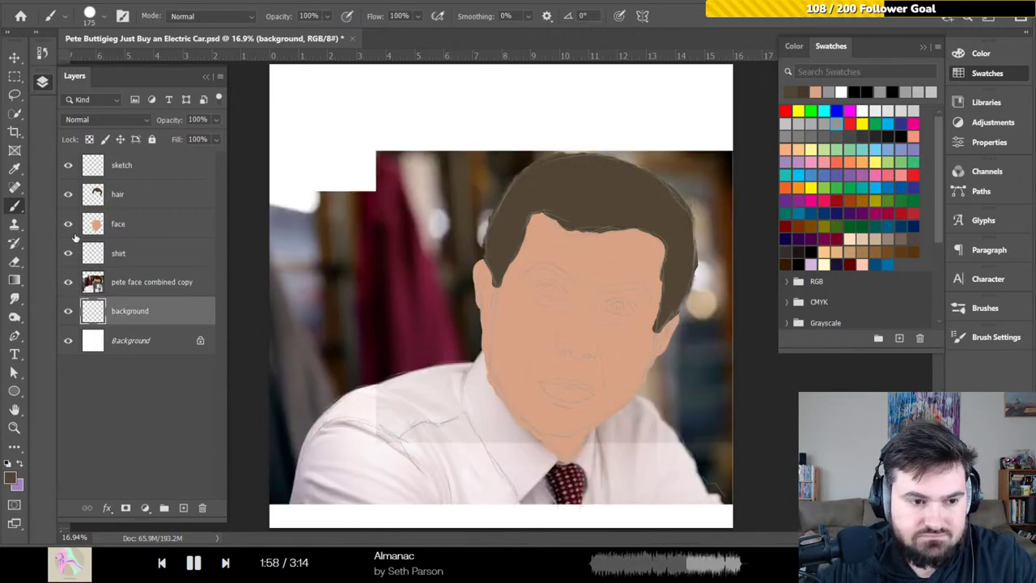
click(68, 223)
click(68, 195)
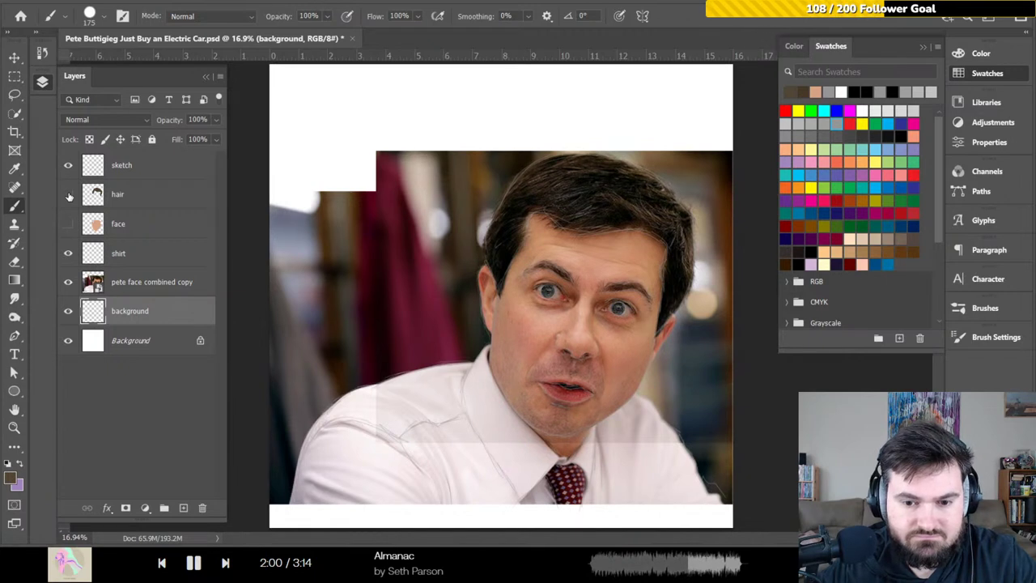
key(i)
drag(554, 318, 581, 324)
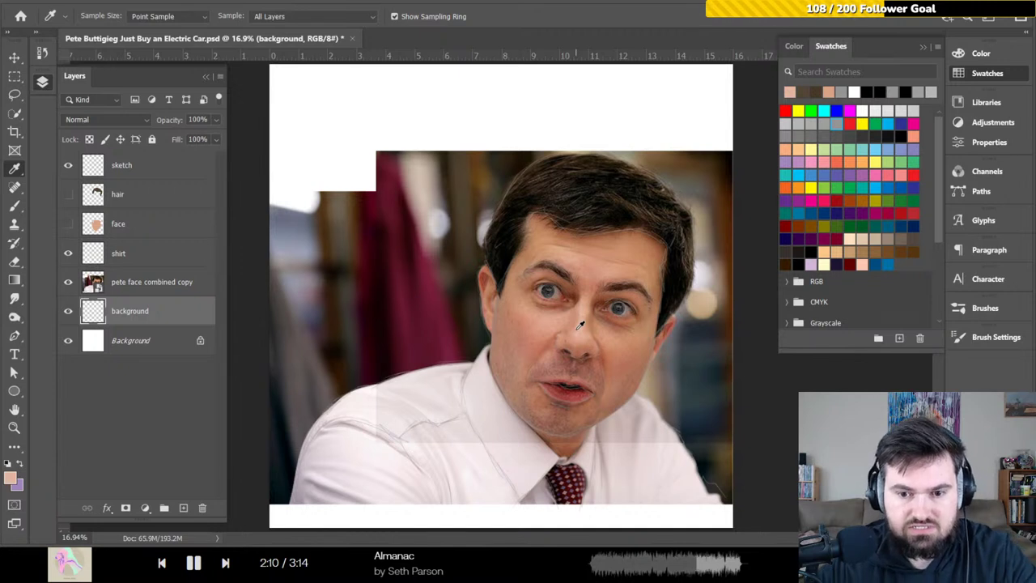
click(68, 282)
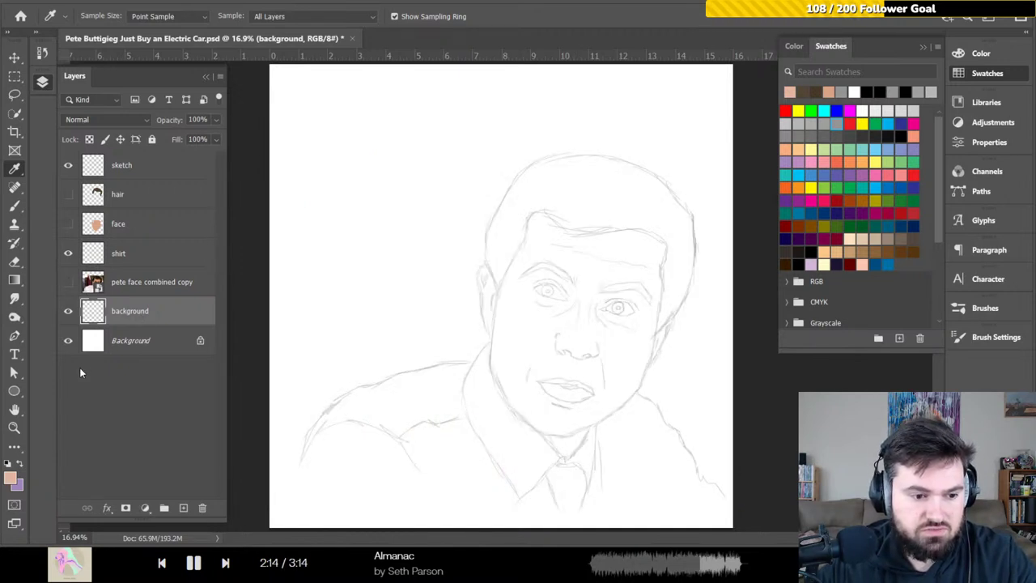
- Draw a filled rectangle about 5249 by 5200 px on the background layer, extending past all canvas edges
key(ctrl+minus)
key(ctrl+minus)
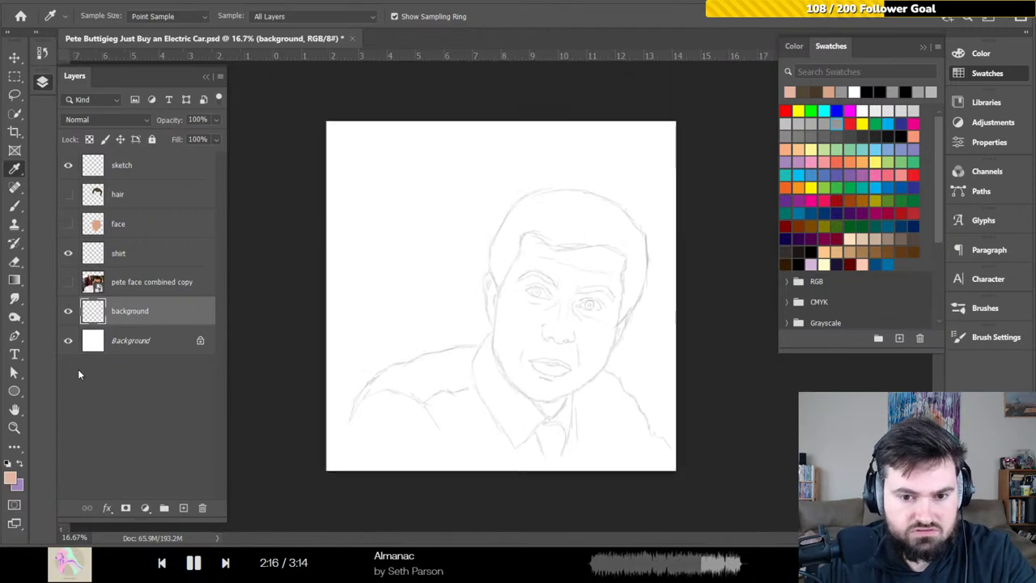
click(14, 391)
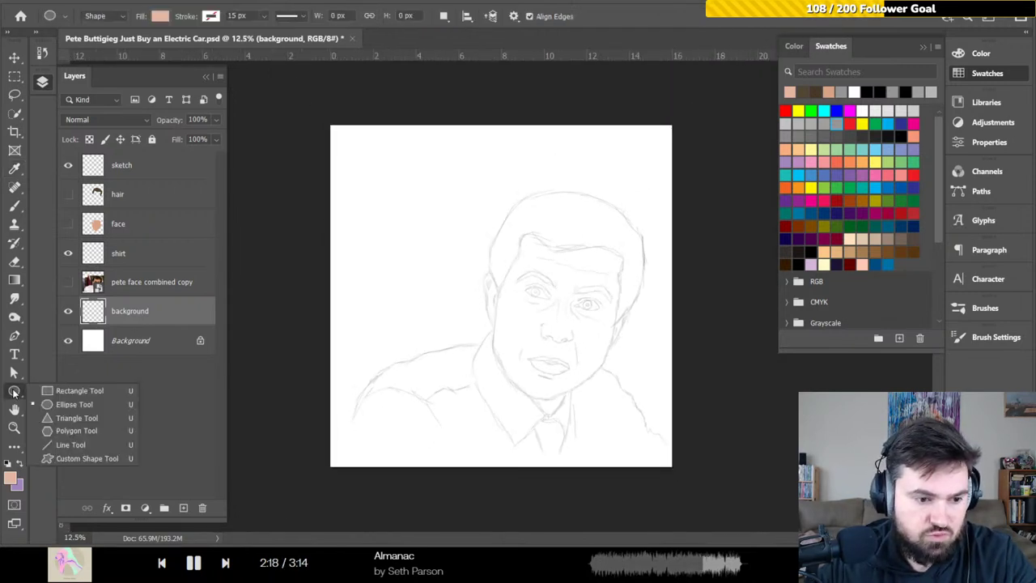
click(49, 391)
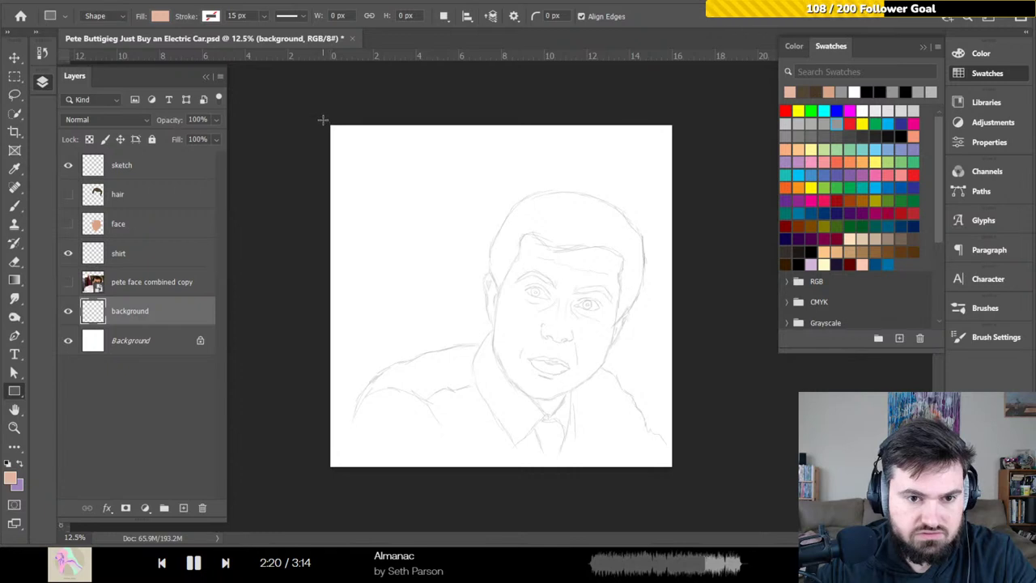
drag(311, 110, 685, 480)
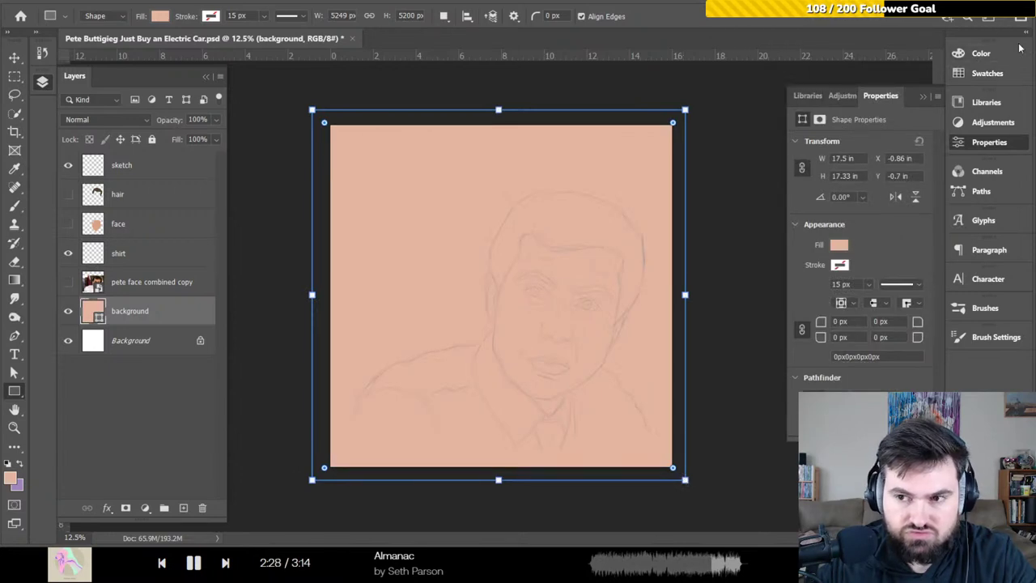
- Try a fill with cyan reduced to 0% on the background rectangle, and restore the sampled light skin tone
click(982, 52)
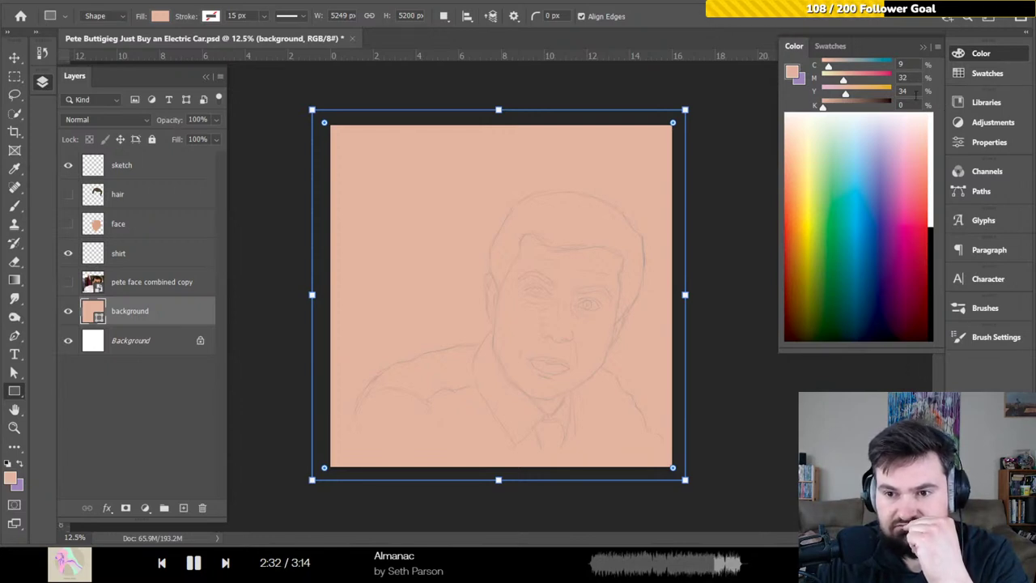
drag(830, 68, 823, 69)
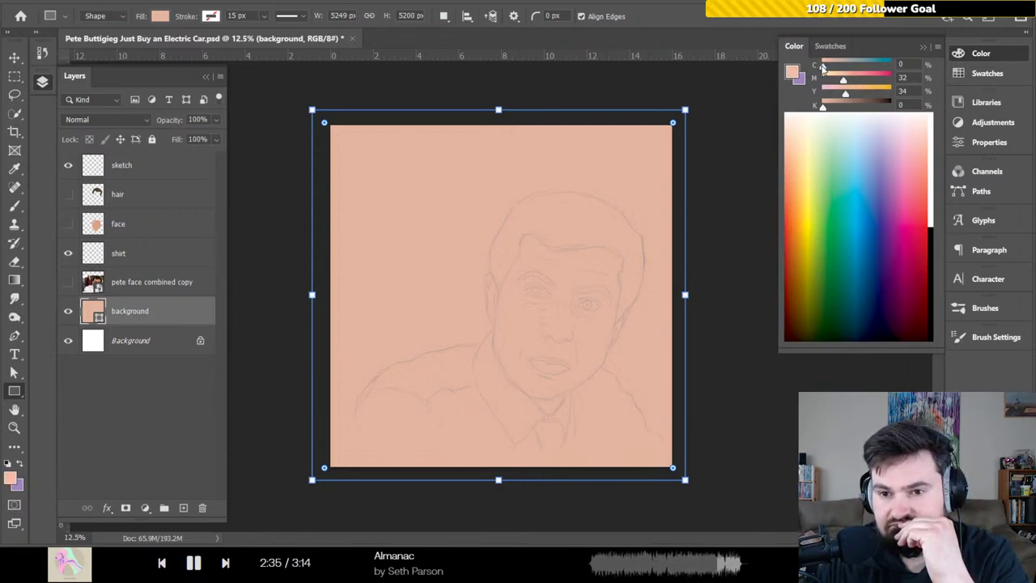
click(160, 15)
click(71, 90)
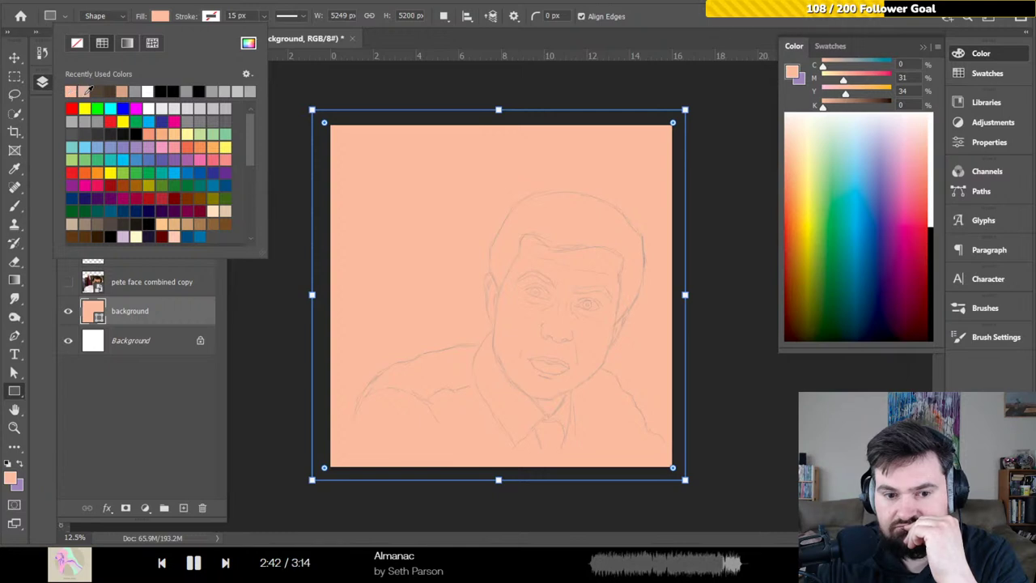
click(85, 90)
click(160, 16)
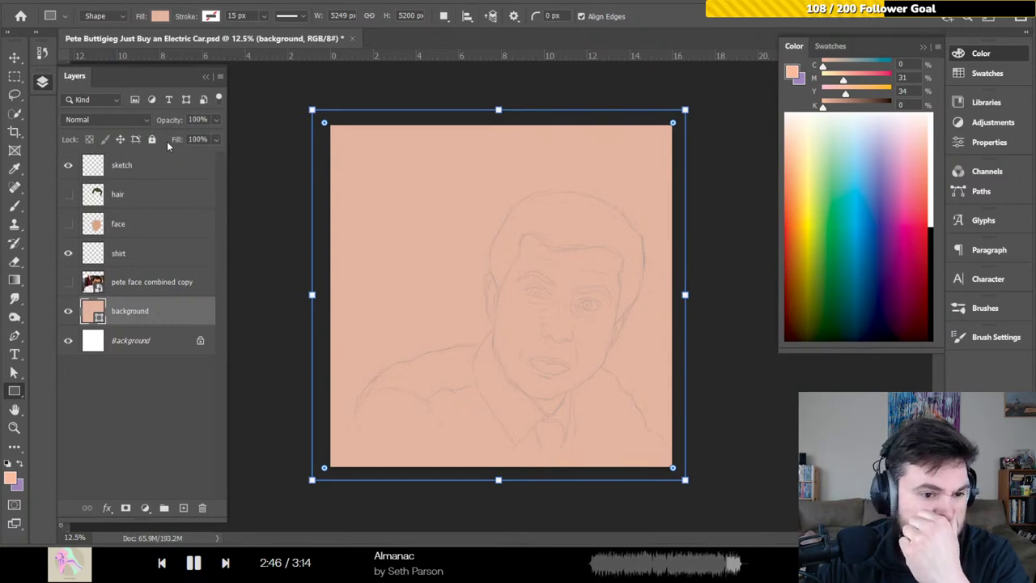
- Show the face and hair layers again and fully lock the background layer
click(68, 223)
click(68, 195)
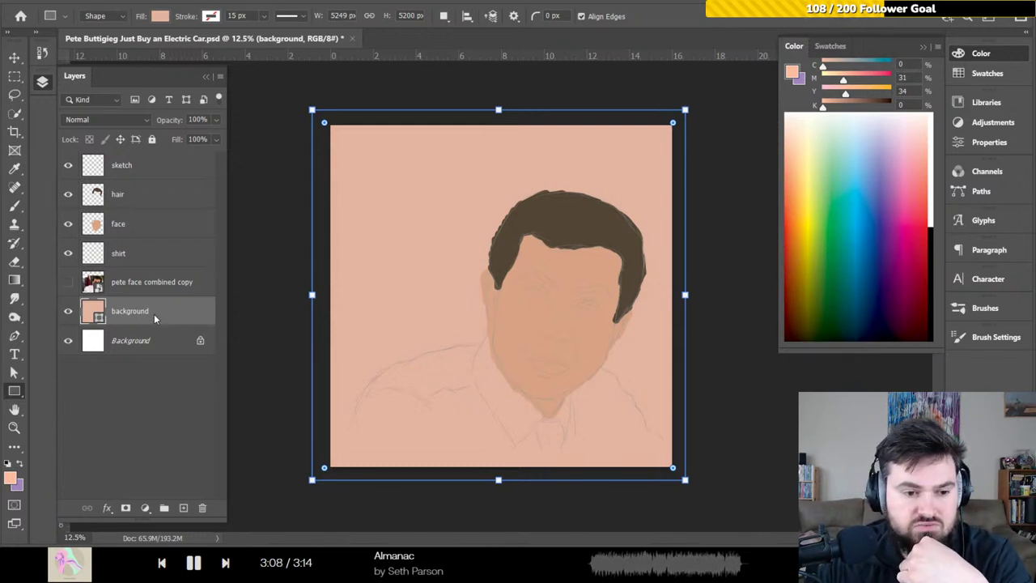
click(152, 140)
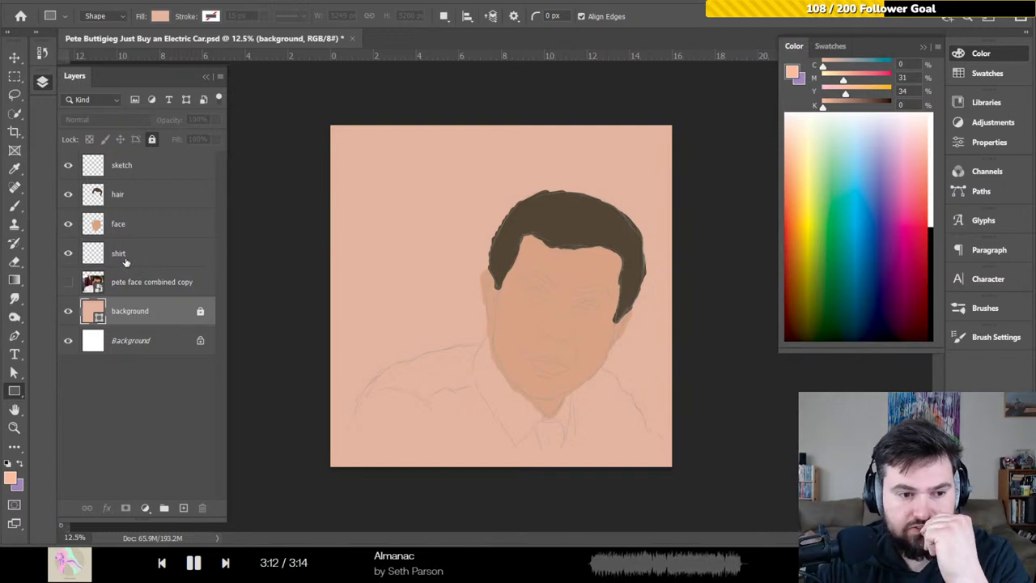
- Show the reference photo, sample the pale shirt colour near the collar, and hide the photo again
click(68, 282)
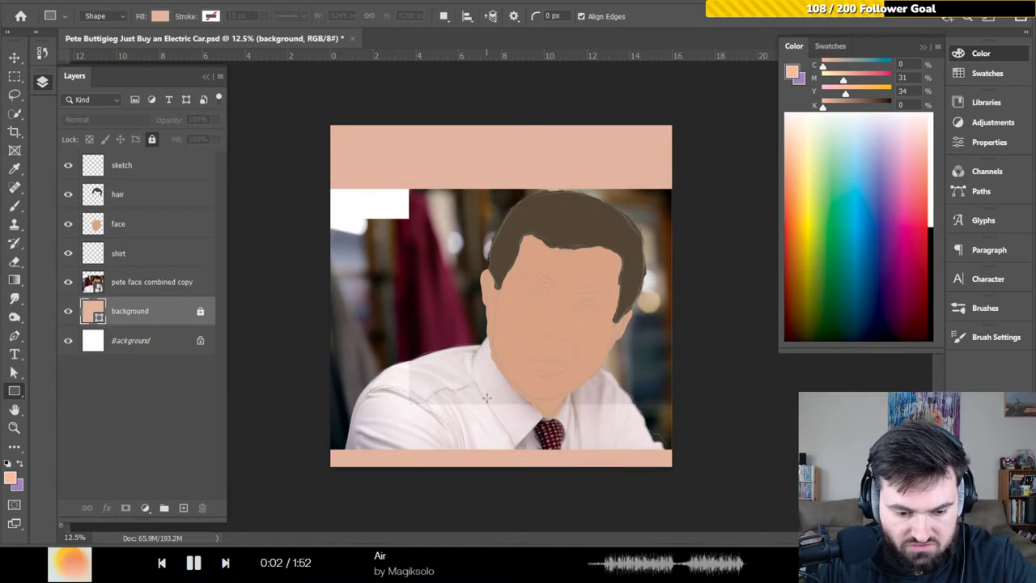
key(i)
mouse_move(491, 380)
mouse_down()
mouse_move(479, 361)
mouse_move(473, 381)
mouse_up()
key(u)
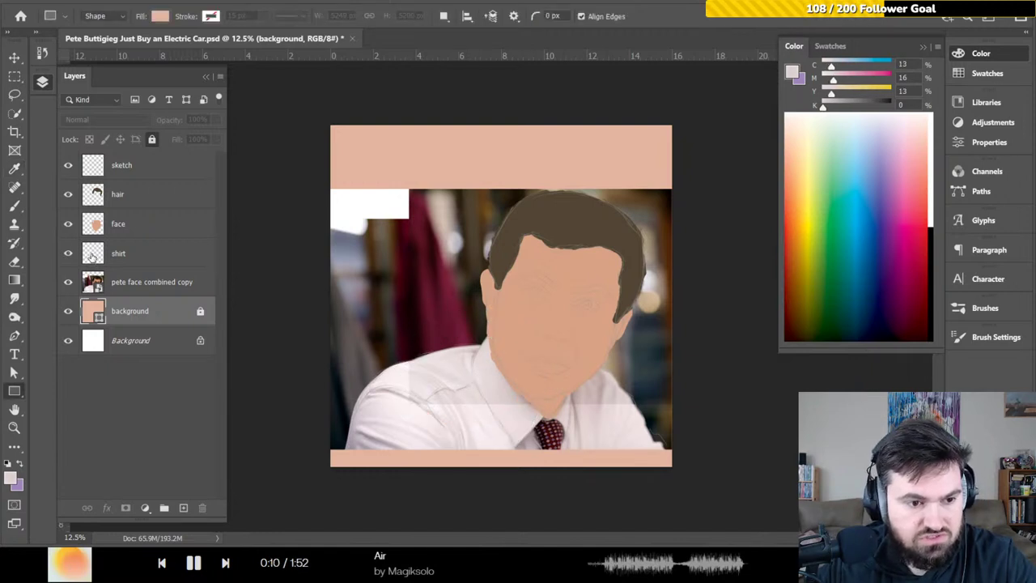
click(68, 281)
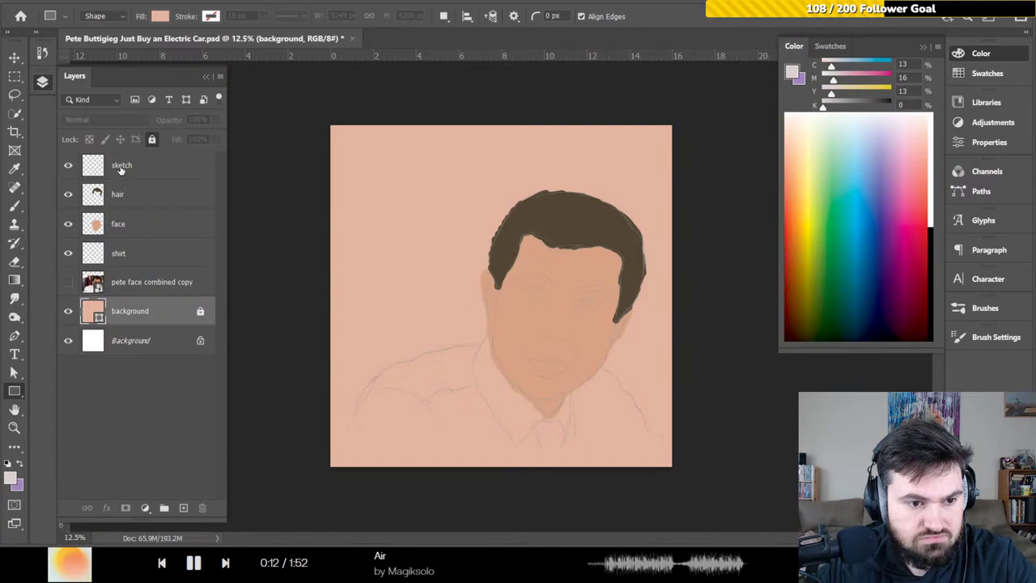
- Paint the shirt and shoulders on the shirt layer in the sampled pale colour, enlarging the brush to 600 px for the interior
click(120, 256)
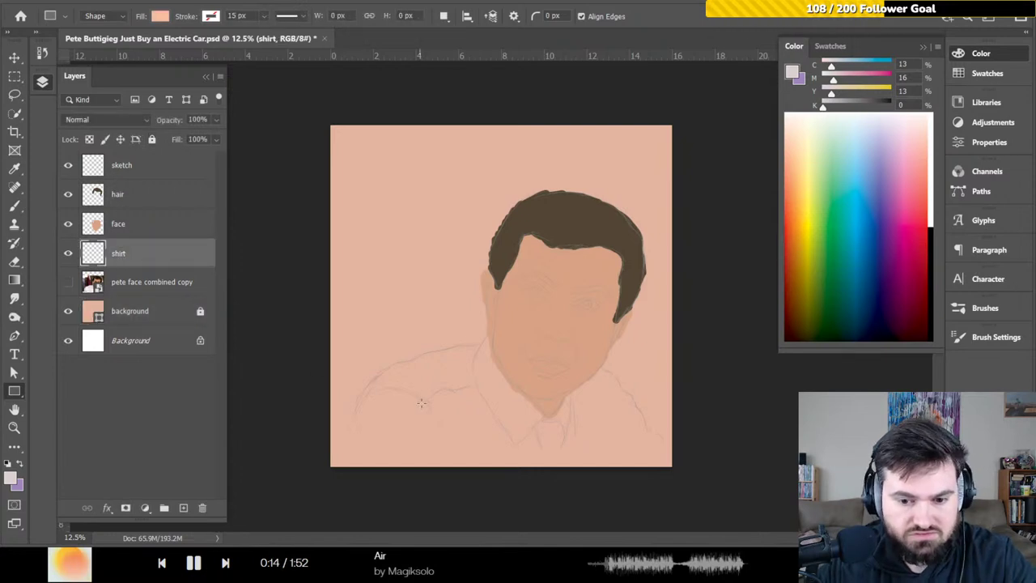
key(b)
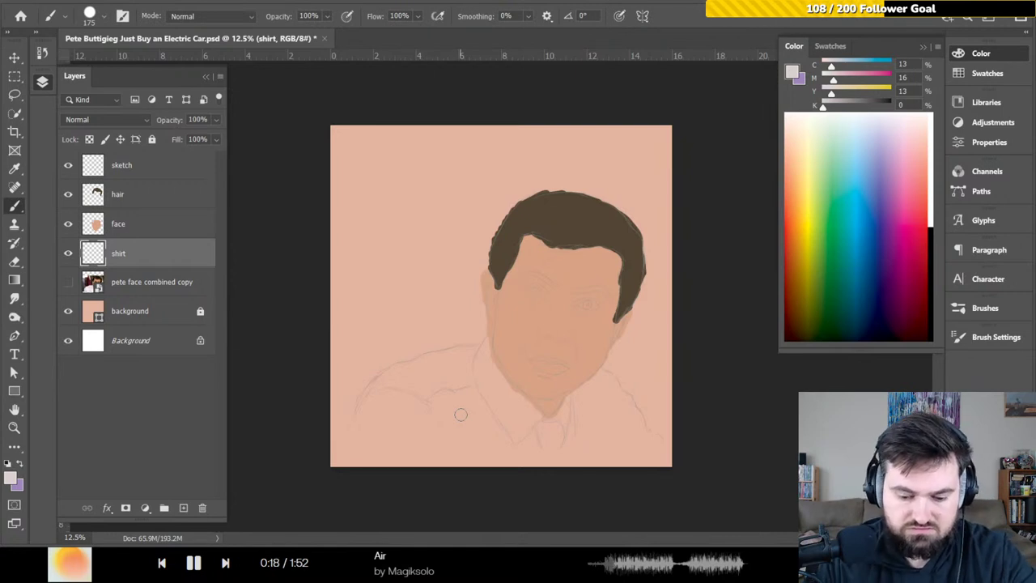
scroll(461, 414, up, 2)
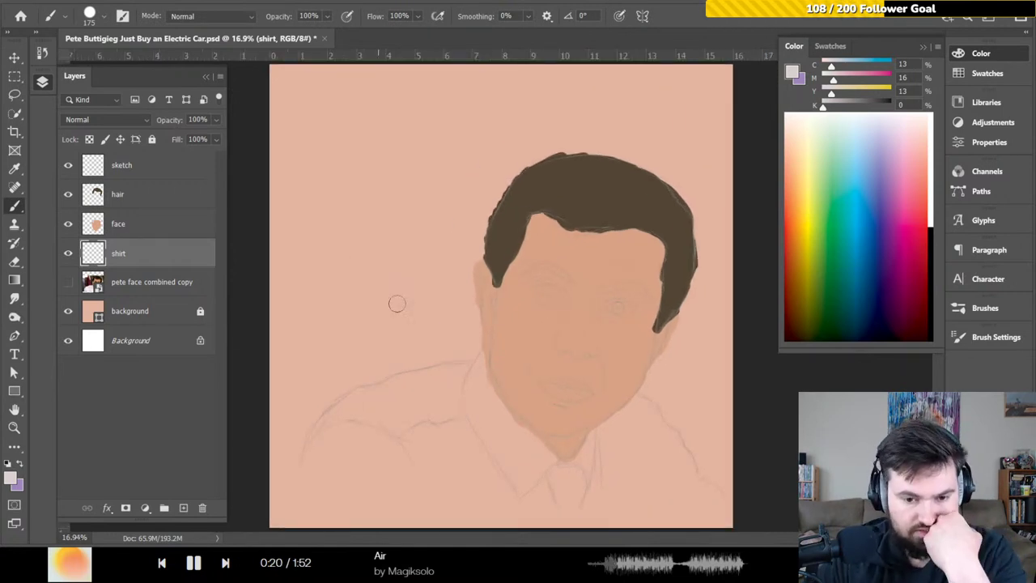
mouse_move(474, 382)
mouse_down()
mouse_move(489, 353)
mouse_move(511, 427)
mouse_move(550, 442)
mouse_move(545, 469)
mouse_move(520, 489)
mouse_move(516, 473)
mouse_move(529, 460)
mouse_move(495, 461)
mouse_move(465, 394)
mouse_move(474, 371)
mouse_move(379, 386)
mouse_move(332, 412)
mouse_move(313, 443)
mouse_move(350, 417)
mouse_move(334, 434)
mouse_move(340, 419)
mouse_move(382, 412)
mouse_move(404, 381)
mouse_move(426, 416)
mouse_move(458, 396)
mouse_move(435, 421)
mouse_move(527, 477)
mouse_move(523, 460)
mouse_move(554, 489)
mouse_move(634, 400)
mouse_move(725, 495)
mouse_move(684, 498)
mouse_move(657, 461)
mouse_move(620, 465)
mouse_move(623, 449)
mouse_move(604, 442)
mouse_move(604, 465)
mouse_move(635, 502)
mouse_move(689, 506)
mouse_move(685, 480)
mouse_move(600, 478)
mouse_move(485, 500)
mouse_move(471, 492)
mouse_move(492, 464)
mouse_move(448, 488)
mouse_move(467, 466)
mouse_move(446, 458)
mouse_move(435, 435)
mouse_move(370, 440)
mouse_move(335, 465)
mouse_move(329, 456)
mouse_move(403, 406)
mouse_up()
key(bracketright)
key(bracketright)
key(bracketright)
key(bracketright)
key(bracketright)
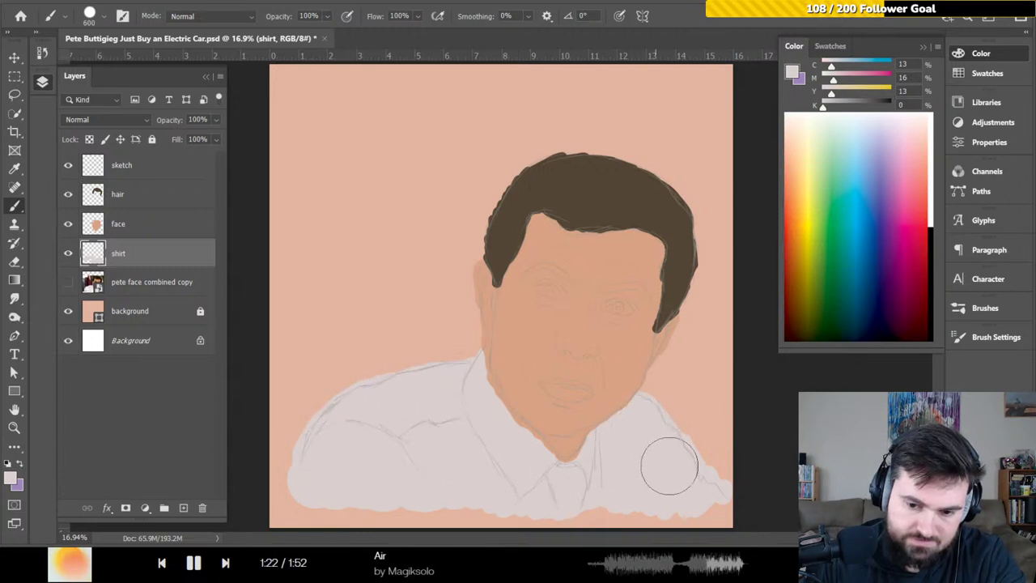
drag(700, 490, 645, 477)
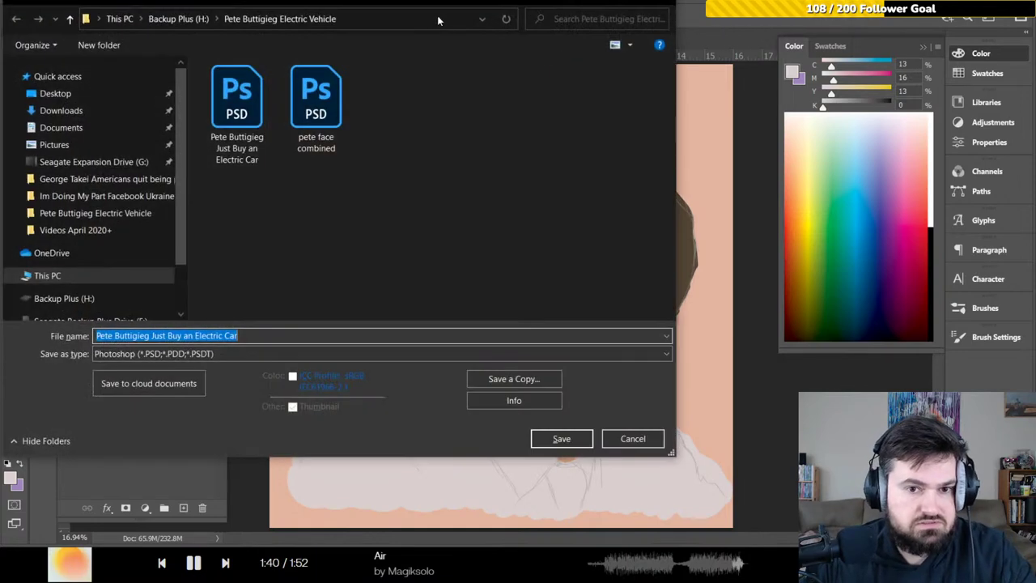
key(Escape)
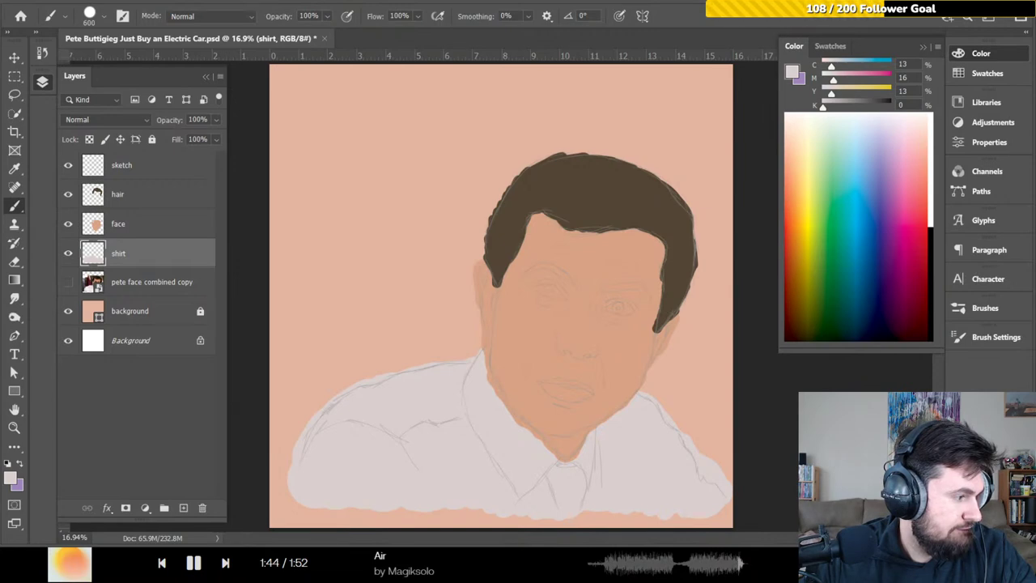
key(ctrl+shift+s)
key(Escape)
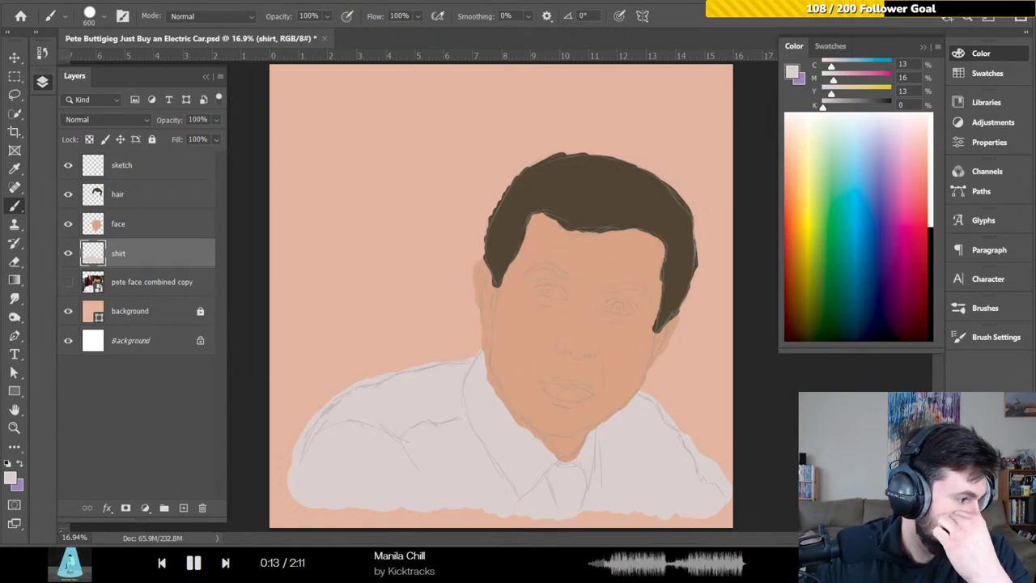
key(h)
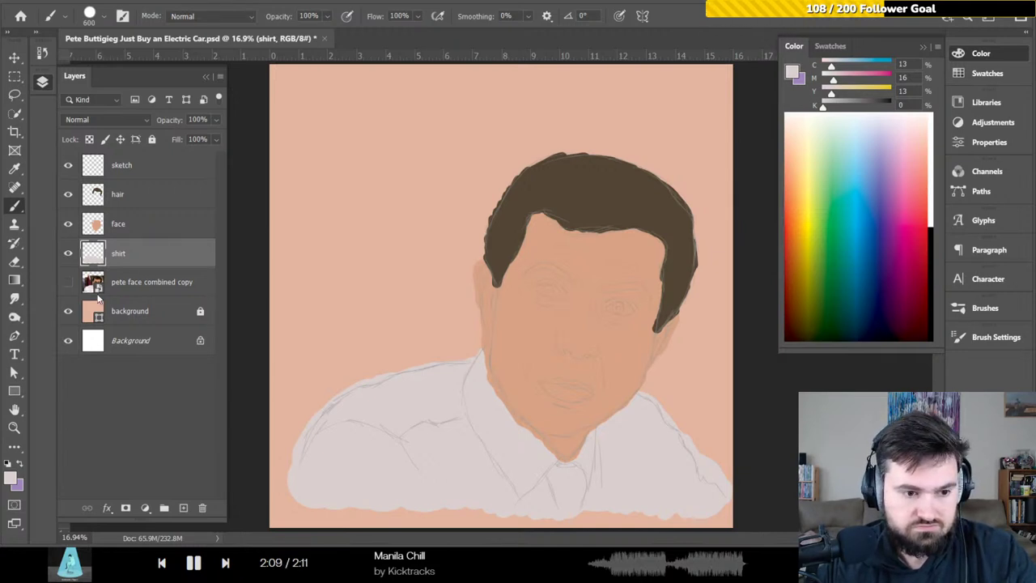
- Make the face layer active and reduce the brush size to 30 px for work around the eyes
click(119, 230)
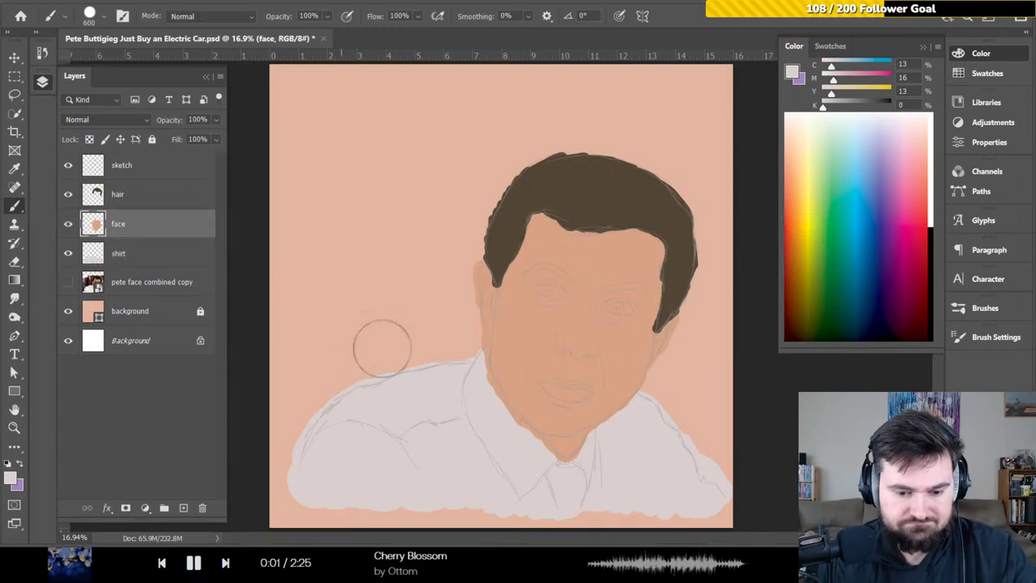
key(ctrl+plus)
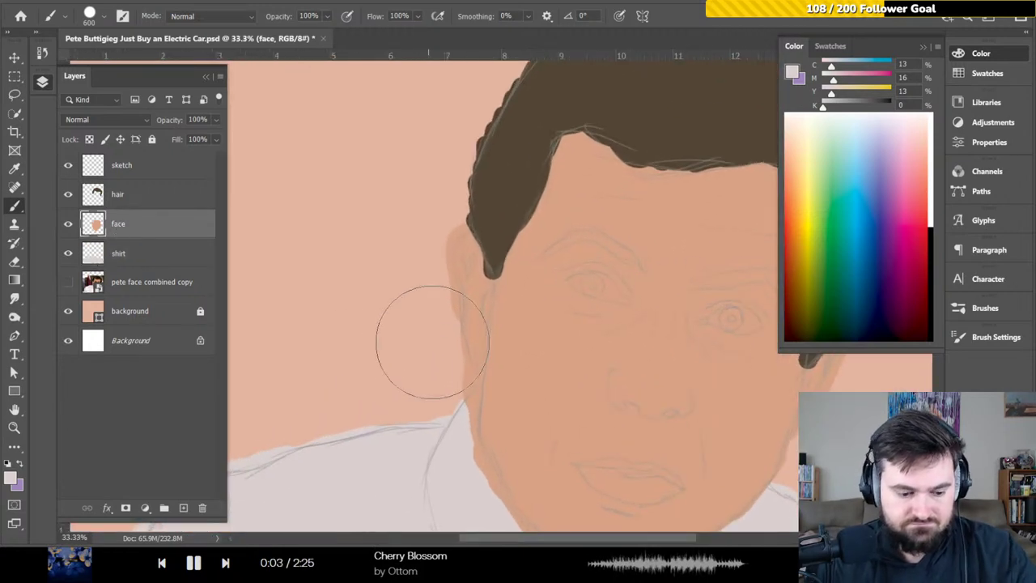
key(ctrl+plus)
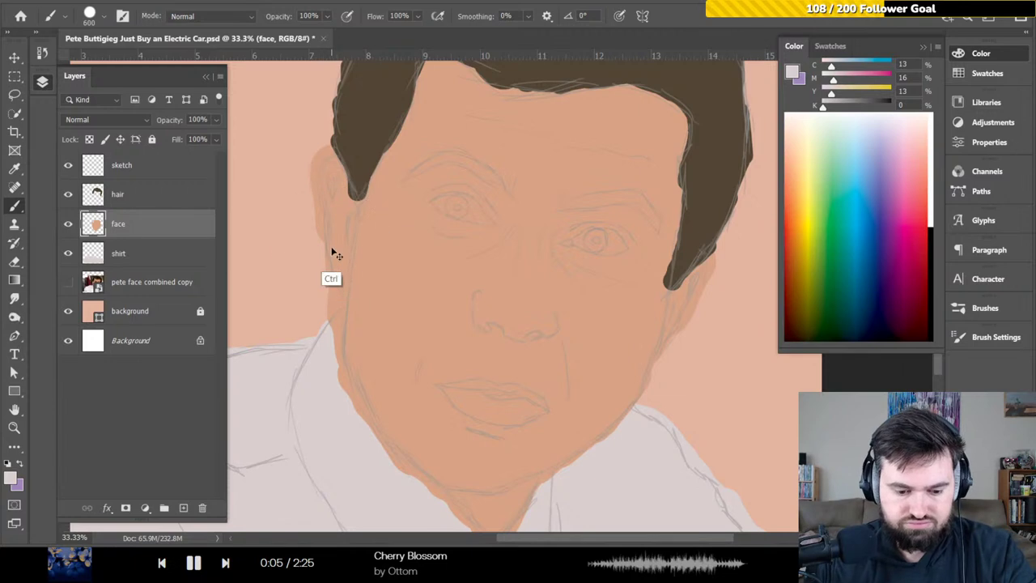
key(ctrl+minus)
key(bracketleft)
key(bracketleft)
key(bracketleft)
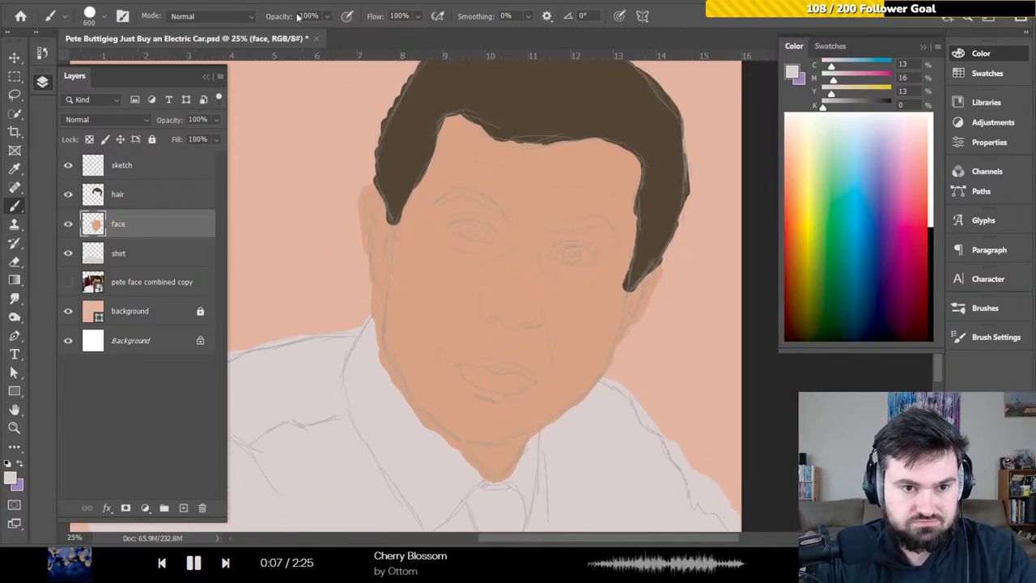
key(bracketleft)
key(bracketleft)
key(bracketleft)
key(bracketleft)
key(bracketleft)
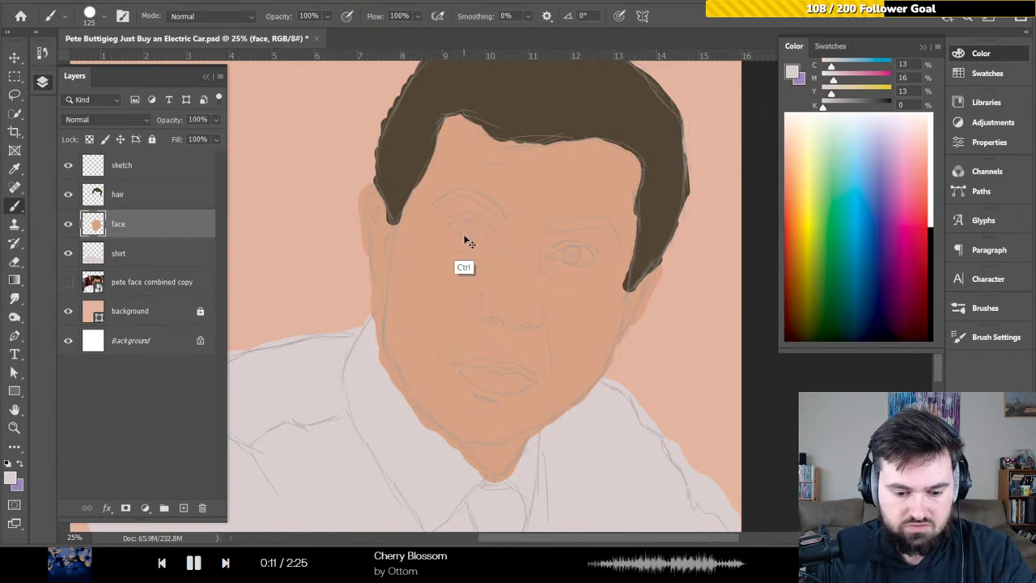
key(ctrl+plus)
key(ctrl+plus)
key(ctrl+plus)
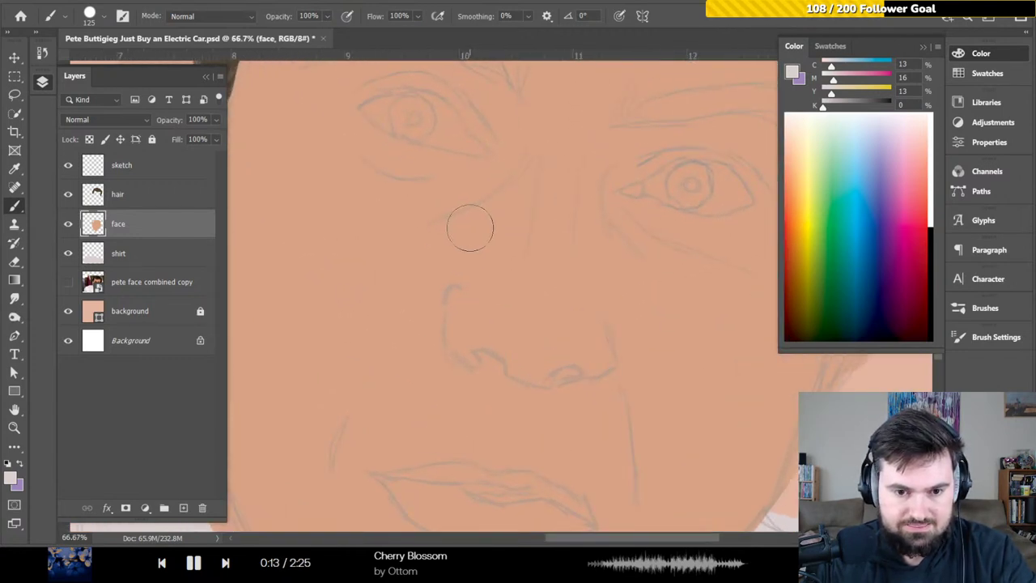
drag(477, 203, 471, 285)
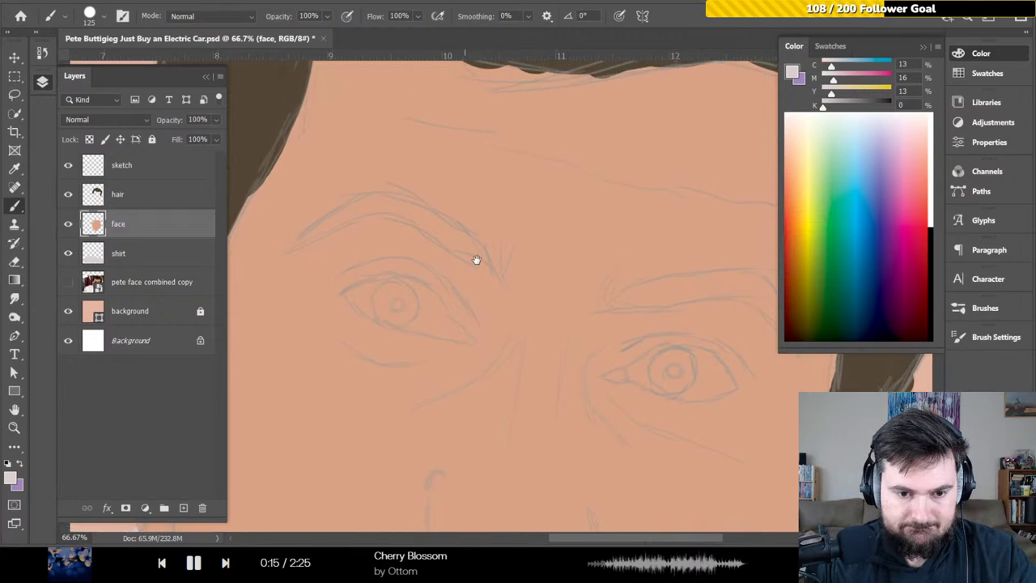
key(ctrl)
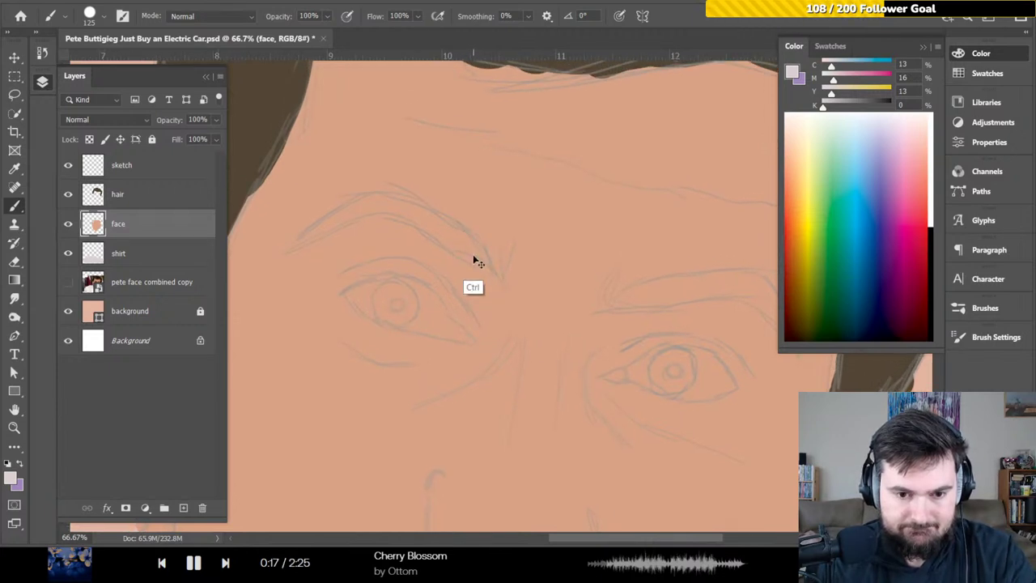
key(ctrl+plus)
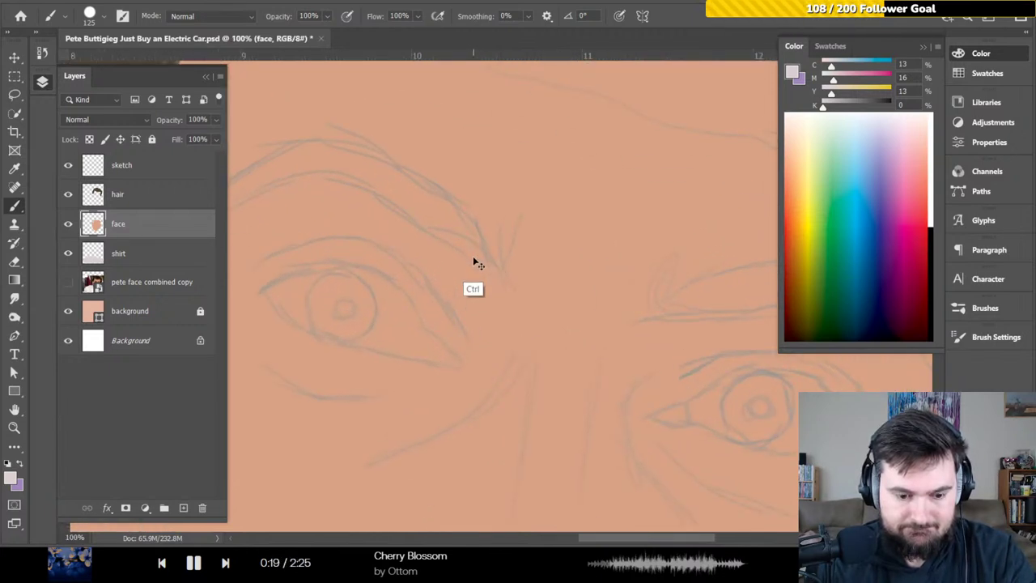
key(ctrl+minus)
key(bracketleft)
key(bracketleft)
key(bracketleft)
key(bracketleft)
key(bracketleft)
key(bracketleft)
key(bracketleft)
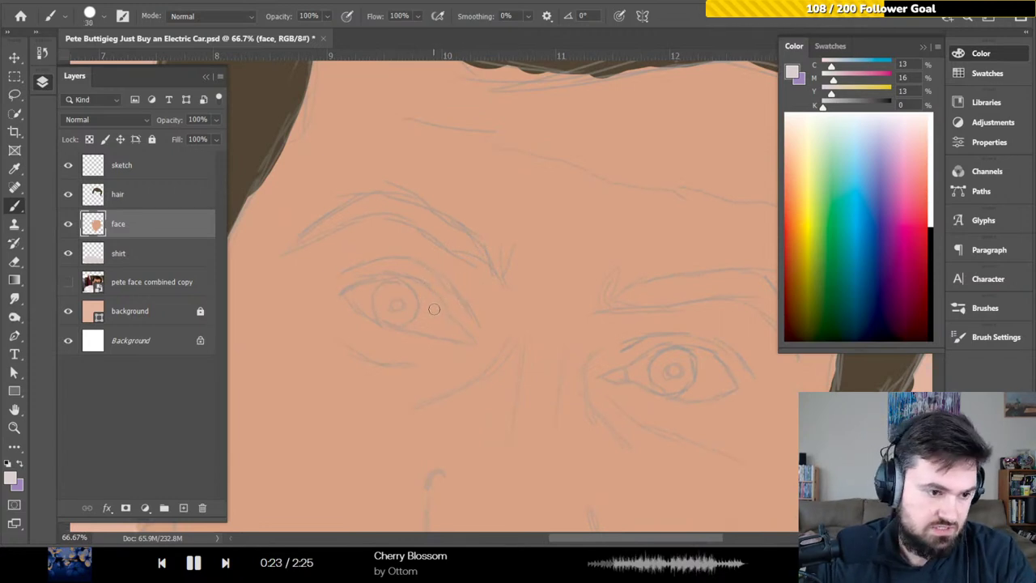
- Fill the portrait's left-hand eye with a light grey swatch on the face layer, using pressure-controlled brush opacity
click(988, 74)
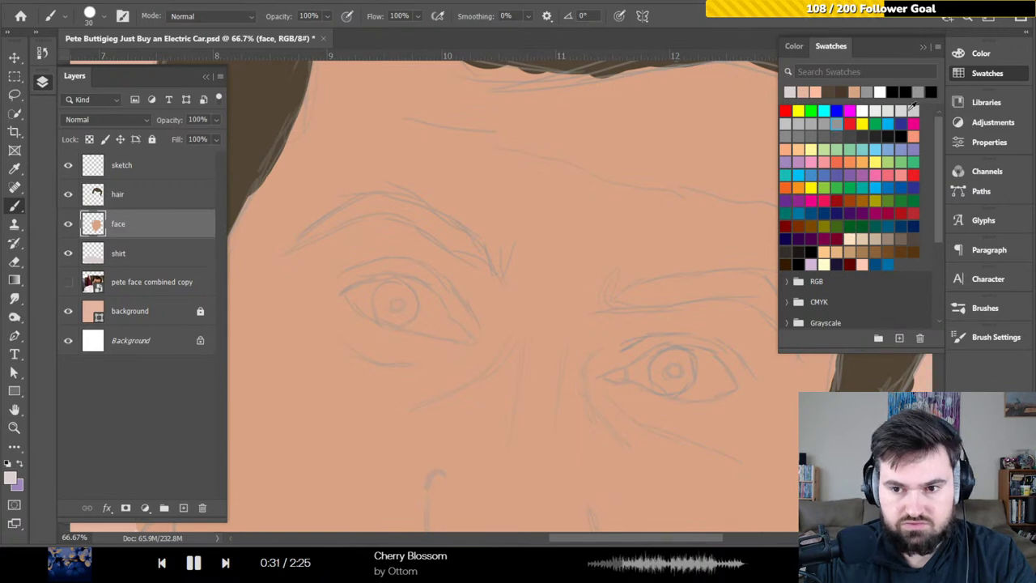
click(785, 123)
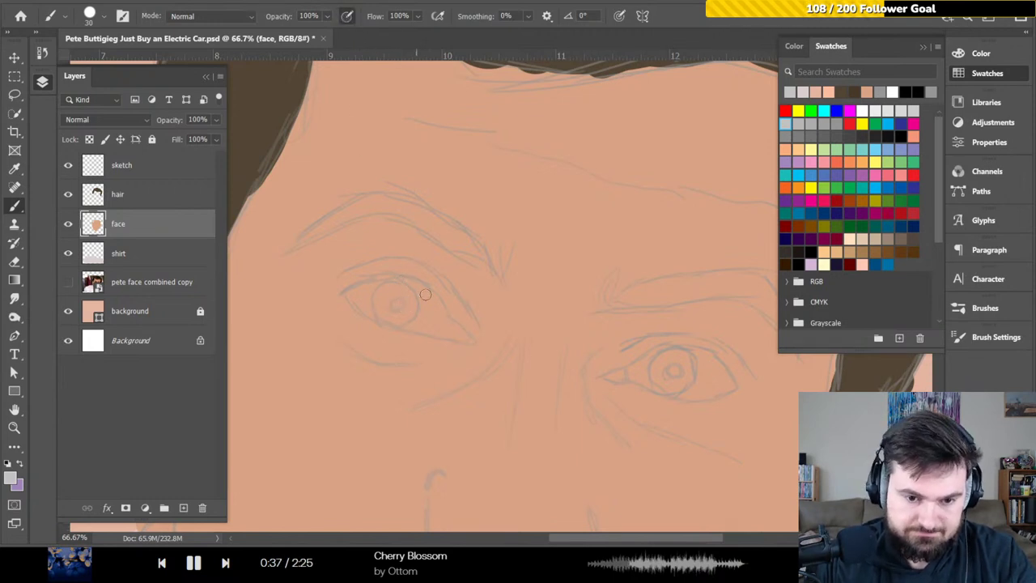
mouse_move(412, 287)
mouse_down()
mouse_move(466, 338)
mouse_move(400, 321)
mouse_move(434, 319)
mouse_move(413, 306)
mouse_move(398, 308)
mouse_move(407, 317)
mouse_move(376, 306)
mouse_move(388, 319)
mouse_move(370, 282)
mouse_up()
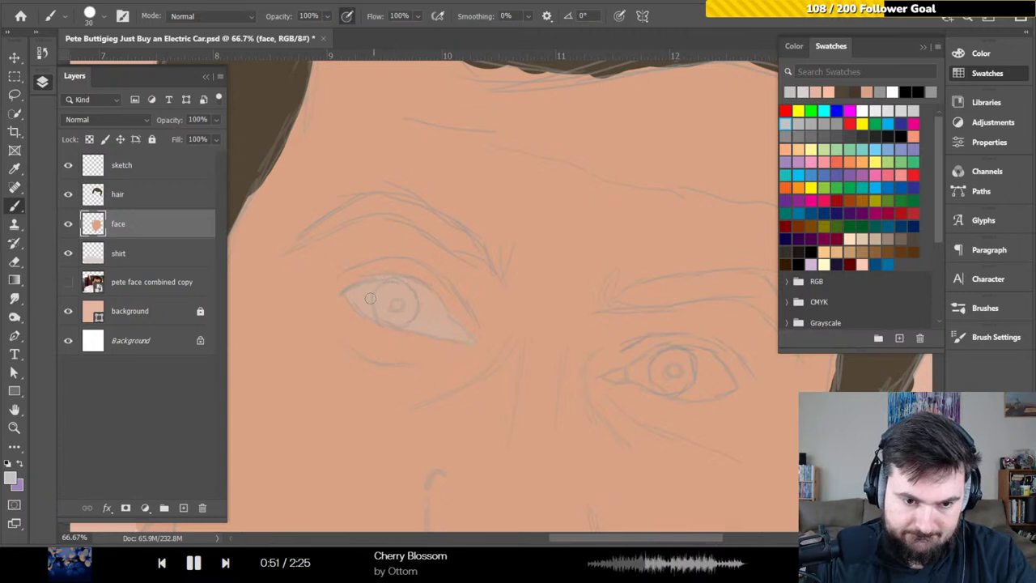
drag(364, 306, 376, 312)
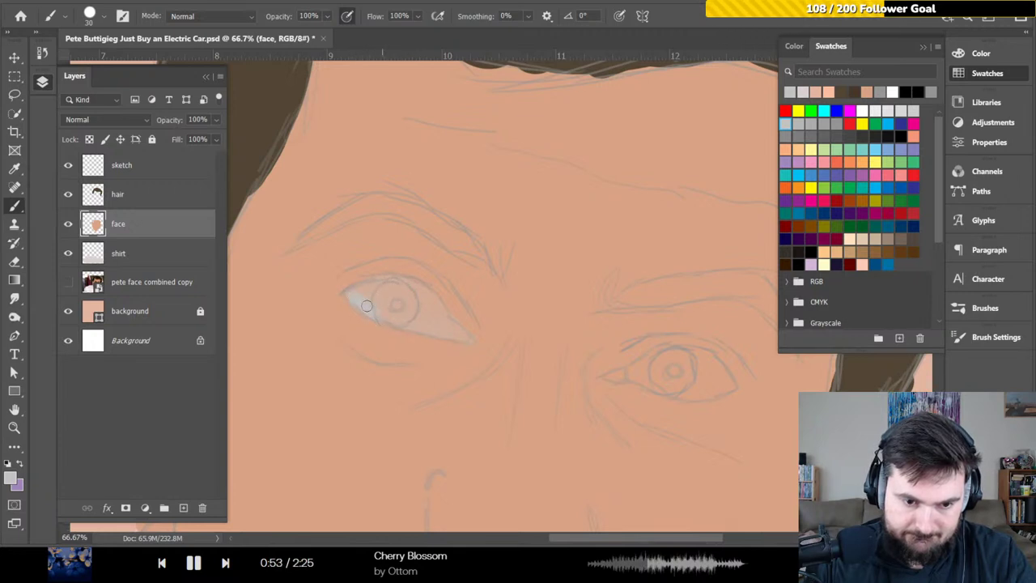
mouse_move(378, 287)
mouse_down()
mouse_move(416, 287)
mouse_move(401, 288)
mouse_move(447, 316)
mouse_move(406, 321)
mouse_up()
mouse_move(352, 296)
mouse_down()
mouse_move(408, 328)
mouse_move(369, 305)
mouse_move(408, 305)
mouse_up()
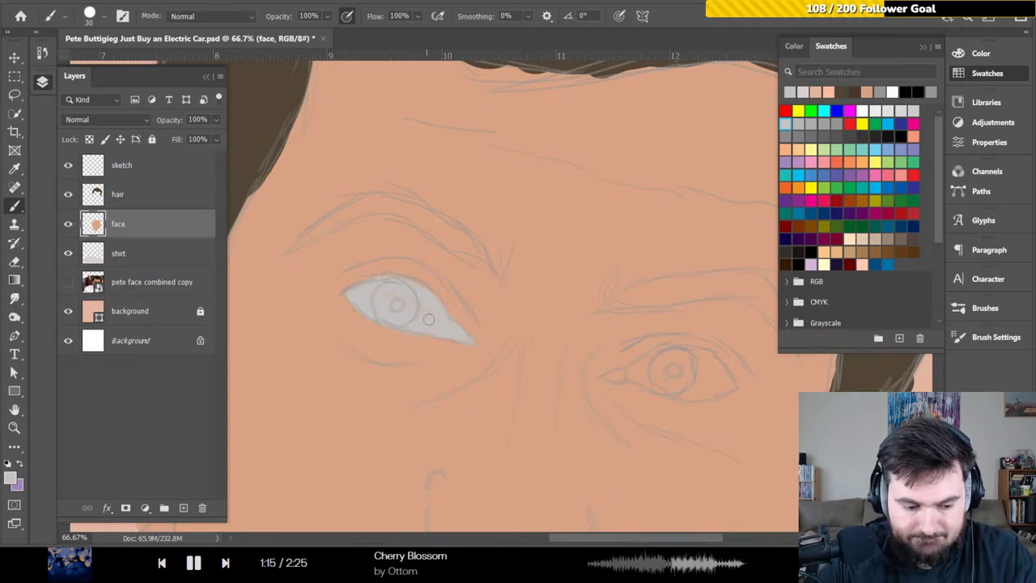
- Fill the portrait's right-hand eye with the same light grey and save the document
drag(507, 317, 439, 238)
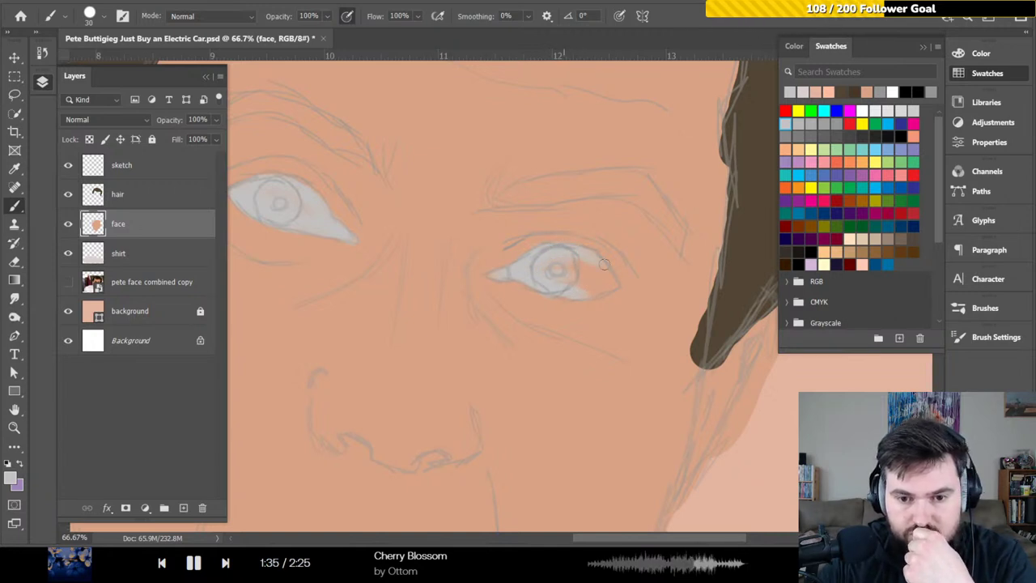
drag(567, 264, 588, 284)
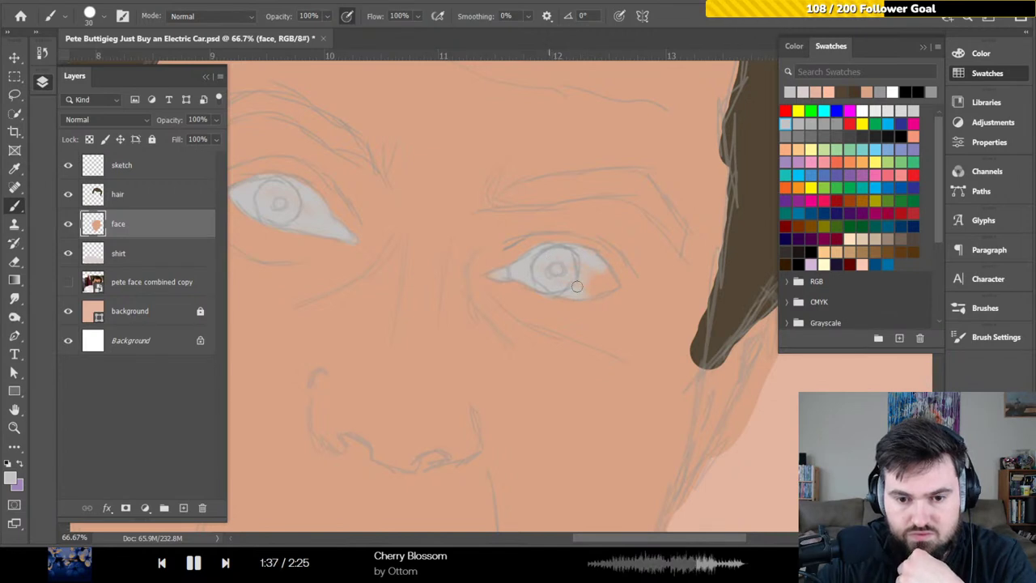
mouse_move(604, 288)
mouse_down()
mouse_move(600, 273)
mouse_move(609, 285)
mouse_move(588, 291)
mouse_up()
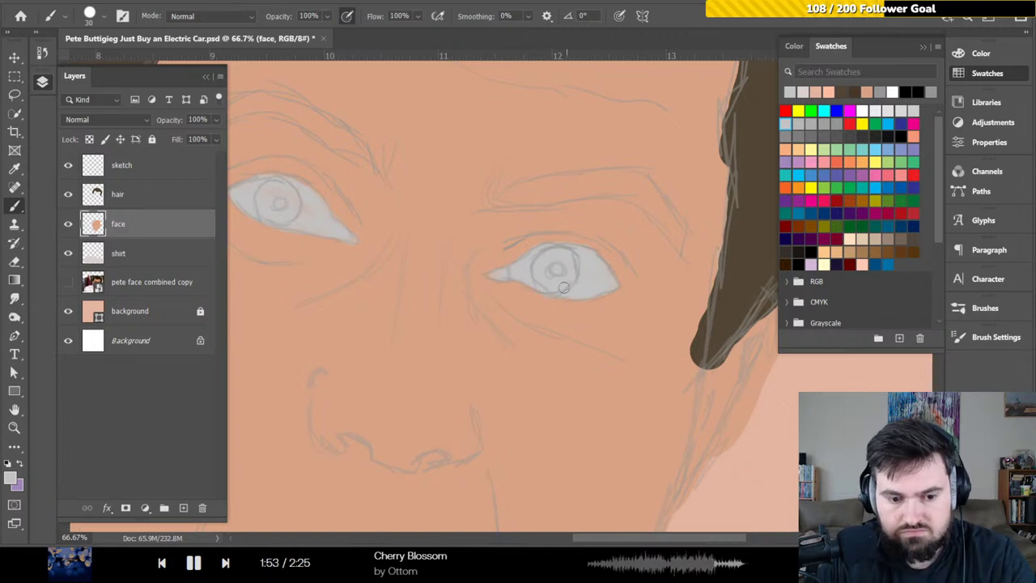
key(ctrl+0)
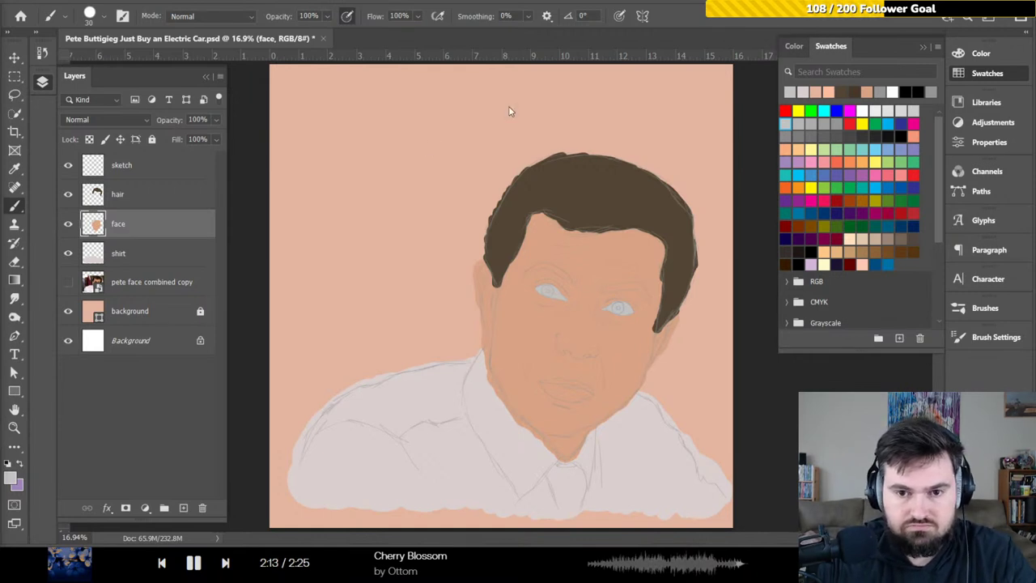
key(ctrl+s)
- Fill in the lips on the face layer with a dark red swatch, using the 30 px pressure-sensitive brush
key(ctrl+plus)
mouse_move(635, 226)
mouse_down()
mouse_move(622, 240)
mouse_move(519, 232)
mouse_up()
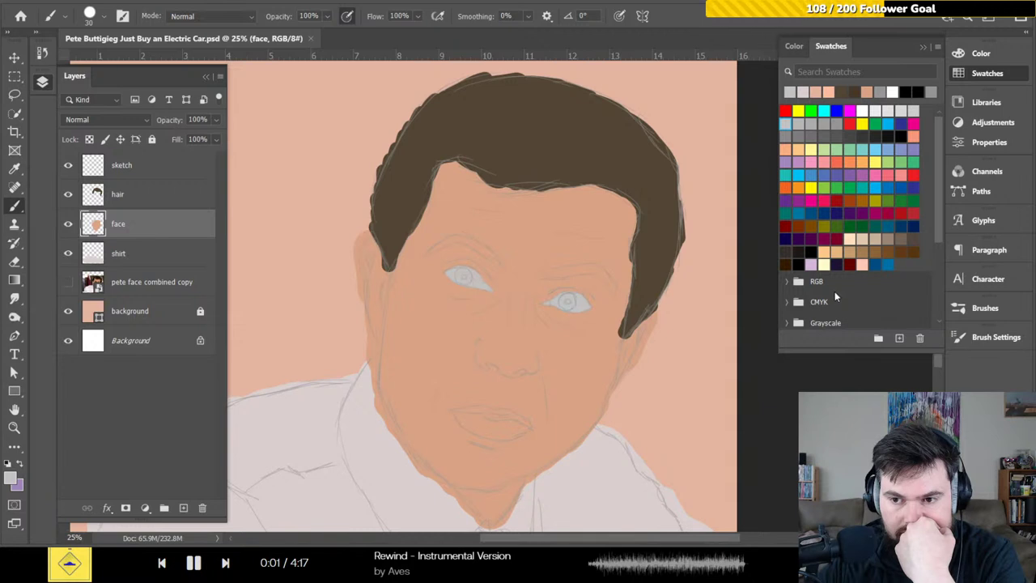
click(836, 200)
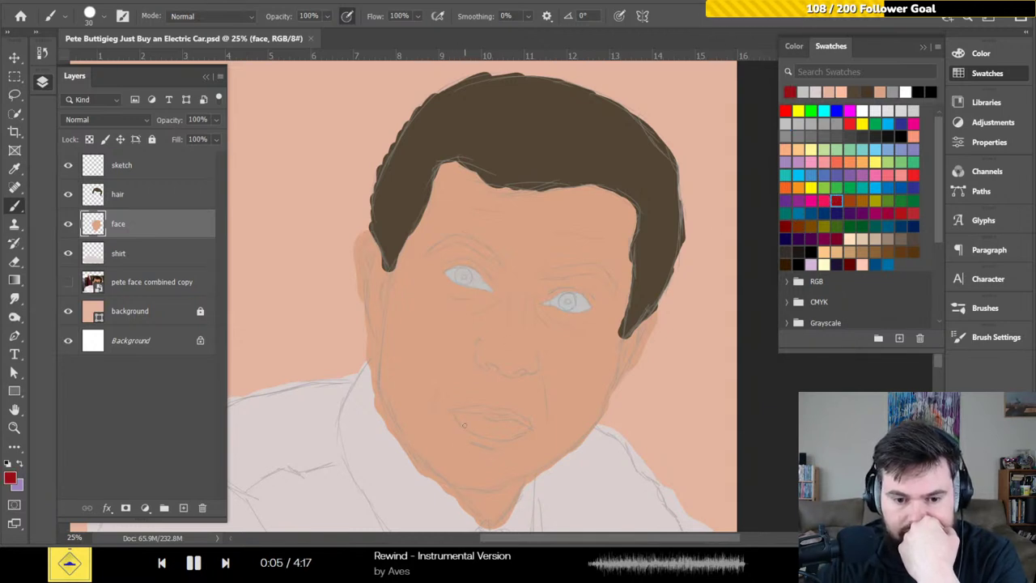
key(ctrl+plus)
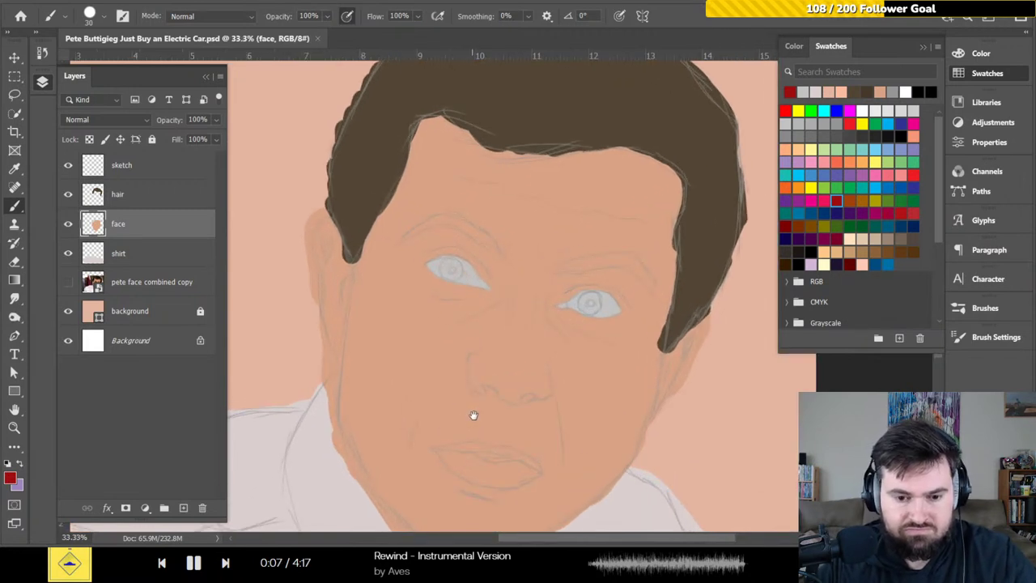
drag(473, 416, 493, 270)
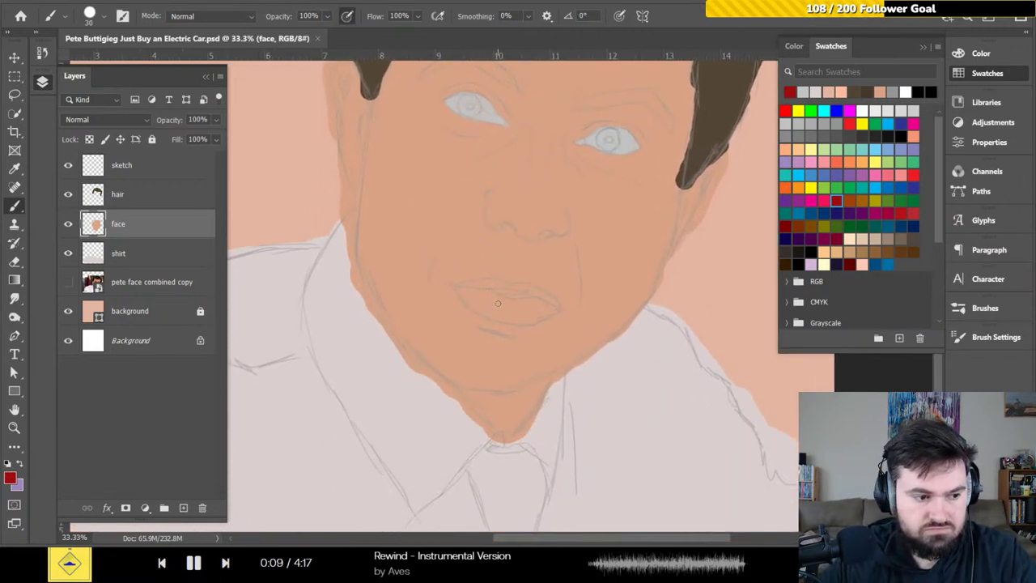
drag(496, 308, 480, 307)
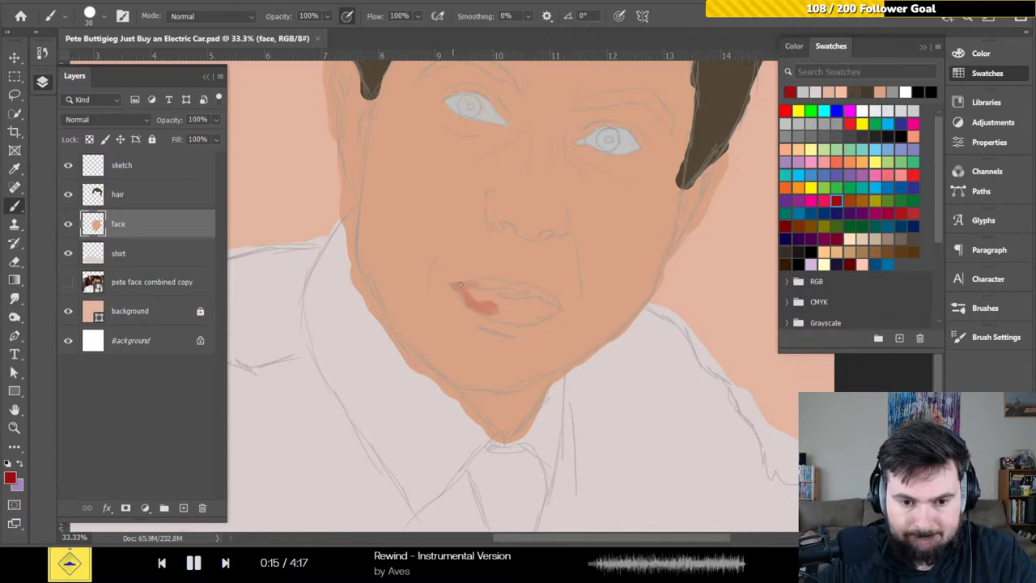
mouse_move(480, 288)
mouse_down()
mouse_move(495, 318)
mouse_move(489, 306)
mouse_move(509, 302)
mouse_move(483, 292)
mouse_move(490, 280)
mouse_move(530, 288)
mouse_move(559, 308)
mouse_move(512, 299)
mouse_up()
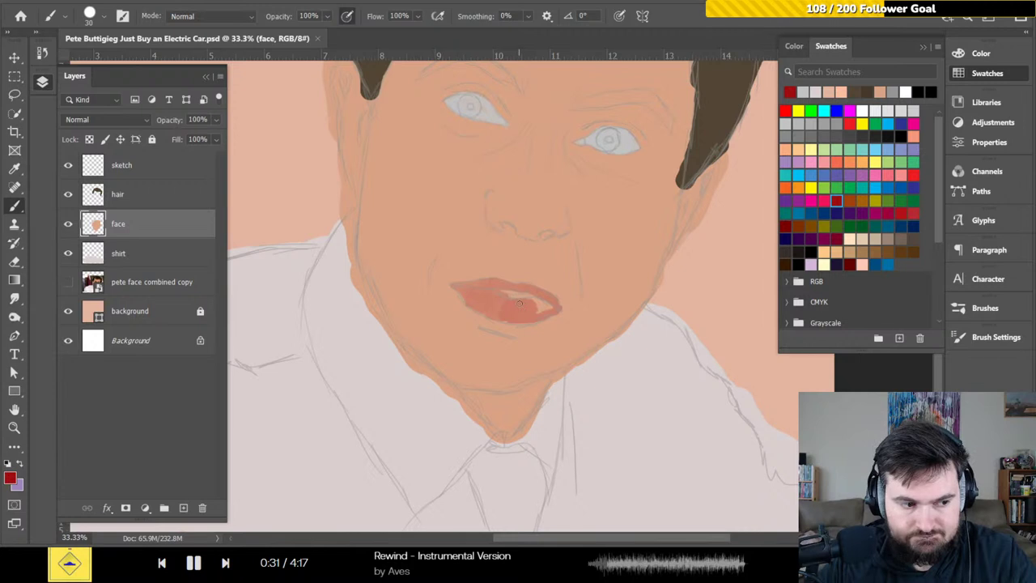
drag(544, 306, 540, 309)
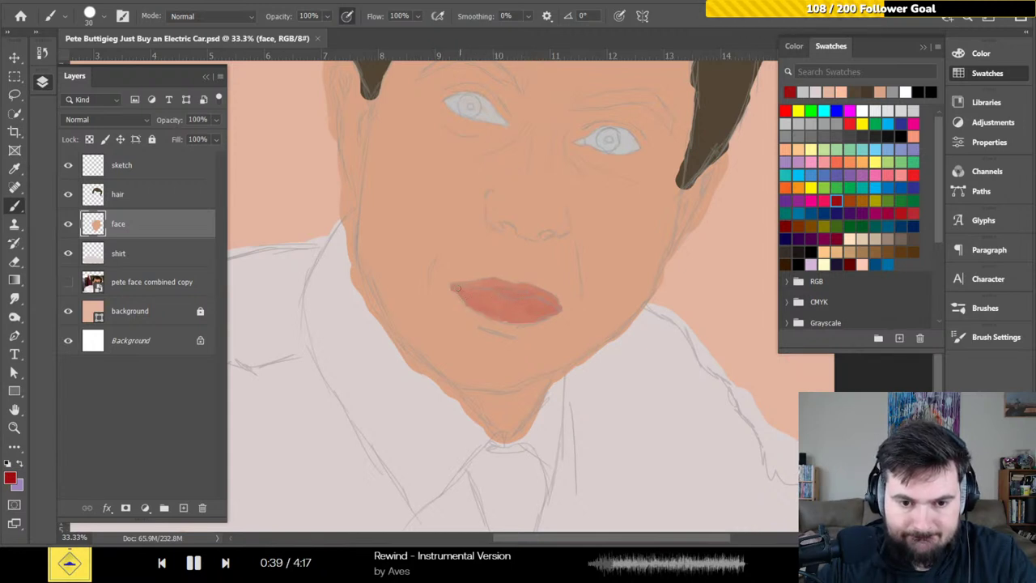
drag(484, 282, 532, 302)
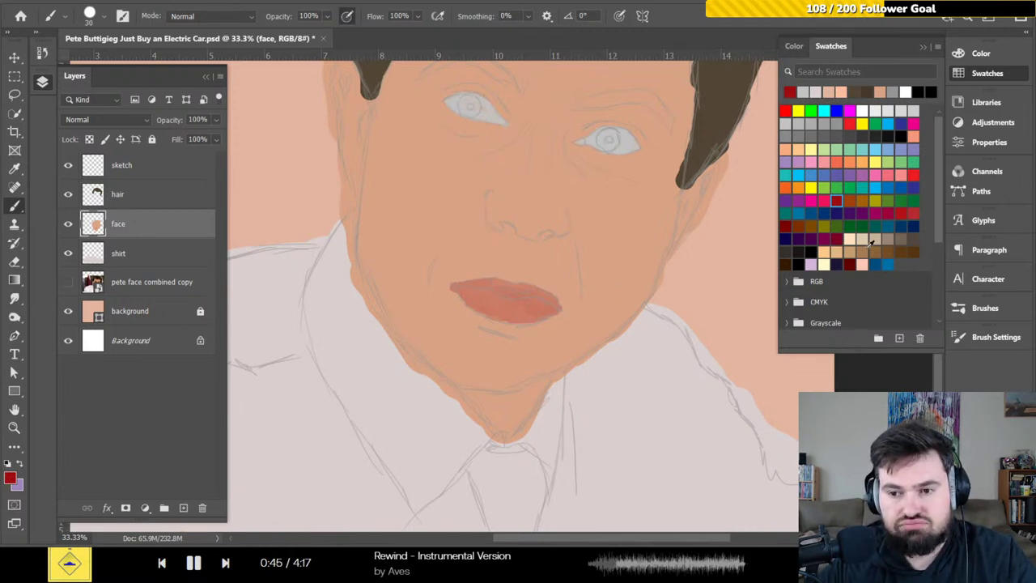
- Paint both nostrils and the inner hollows of both ears with a dark navy swatch on the face layer
click(913, 227)
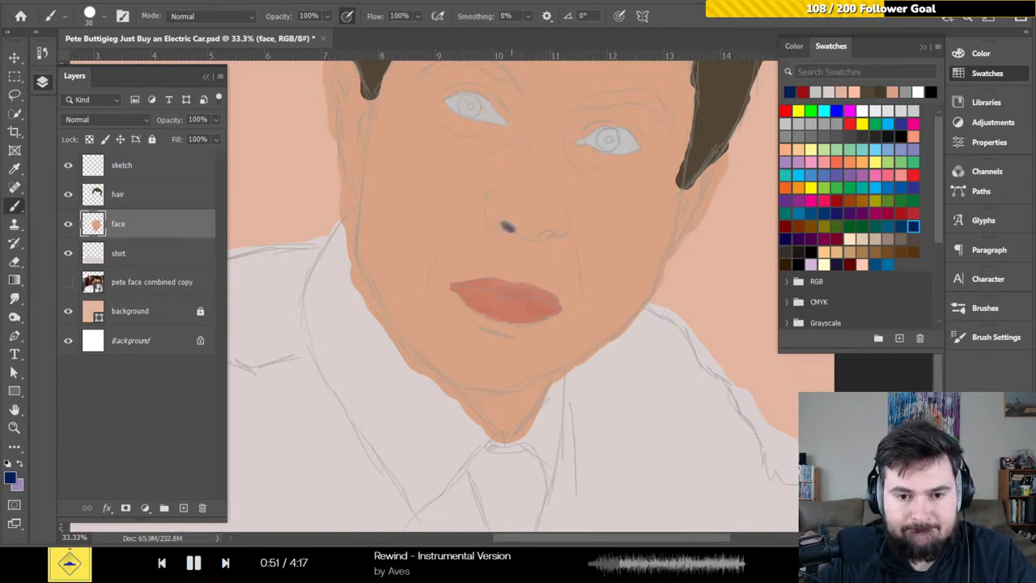
click(548, 235)
drag(547, 234, 542, 235)
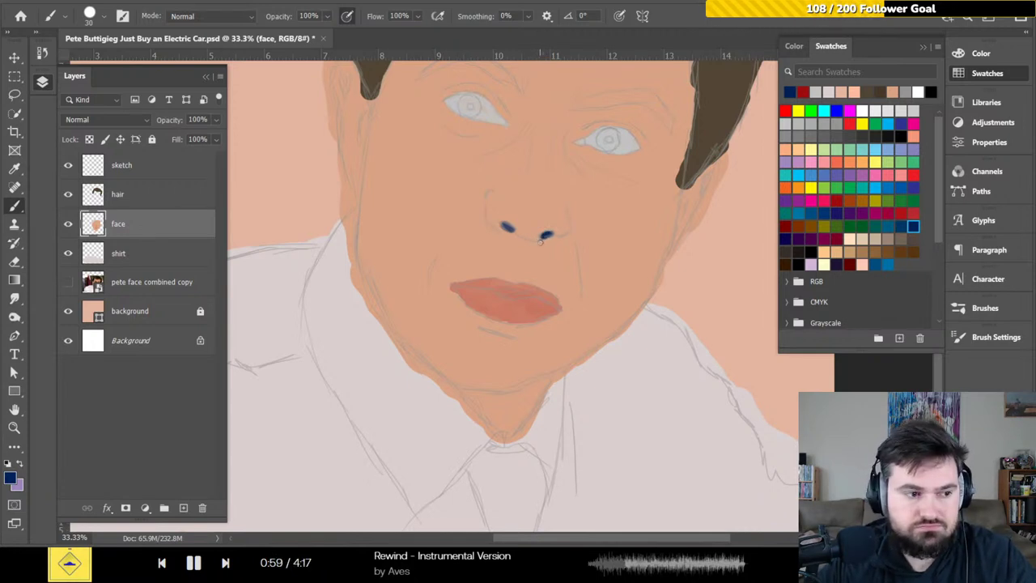
drag(365, 112, 383, 159)
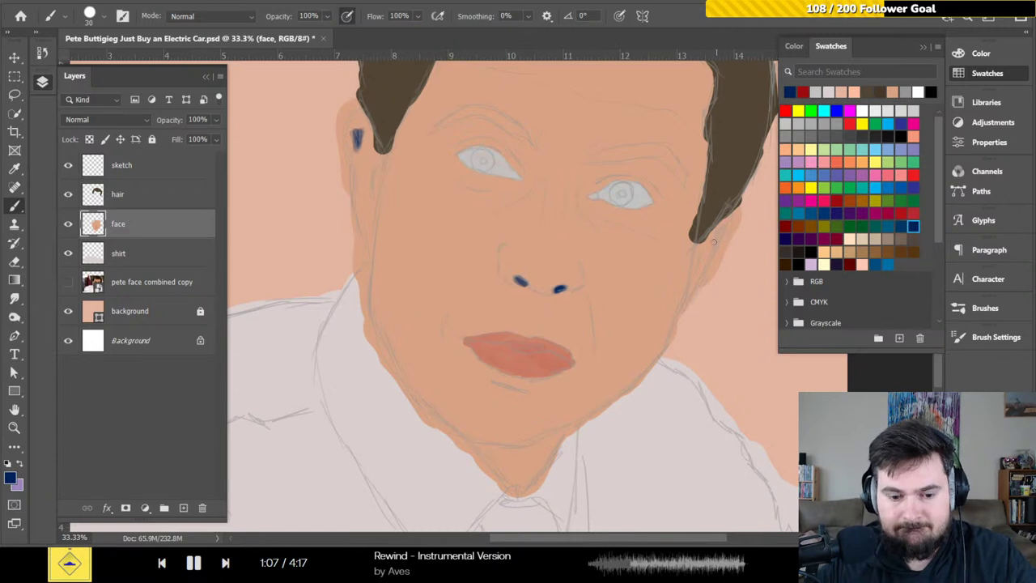
drag(717, 242, 718, 231)
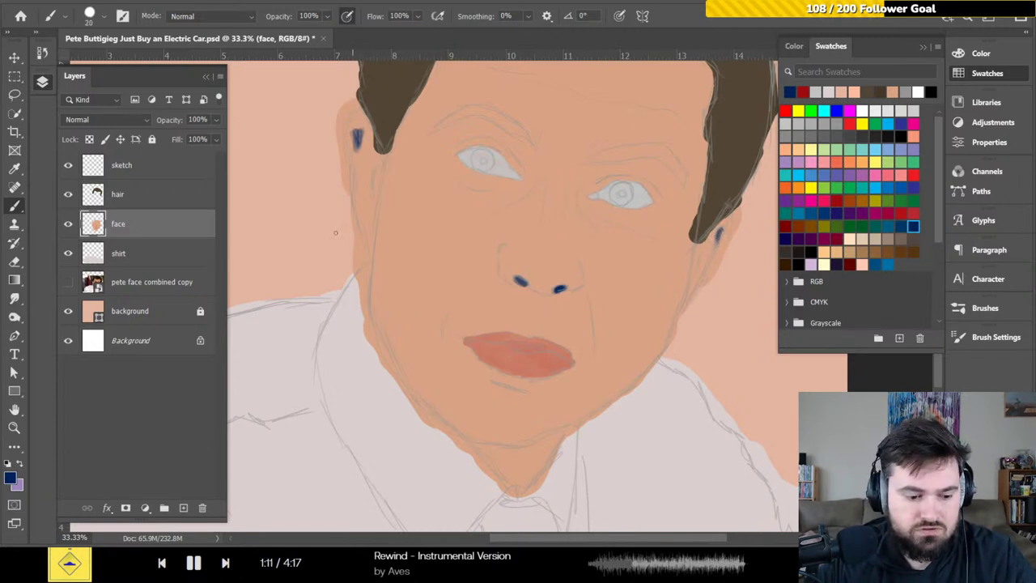
- Erase the skin colour spilling outside the jaw and neck outline on the face layer with a 50 px eraser
key(e)
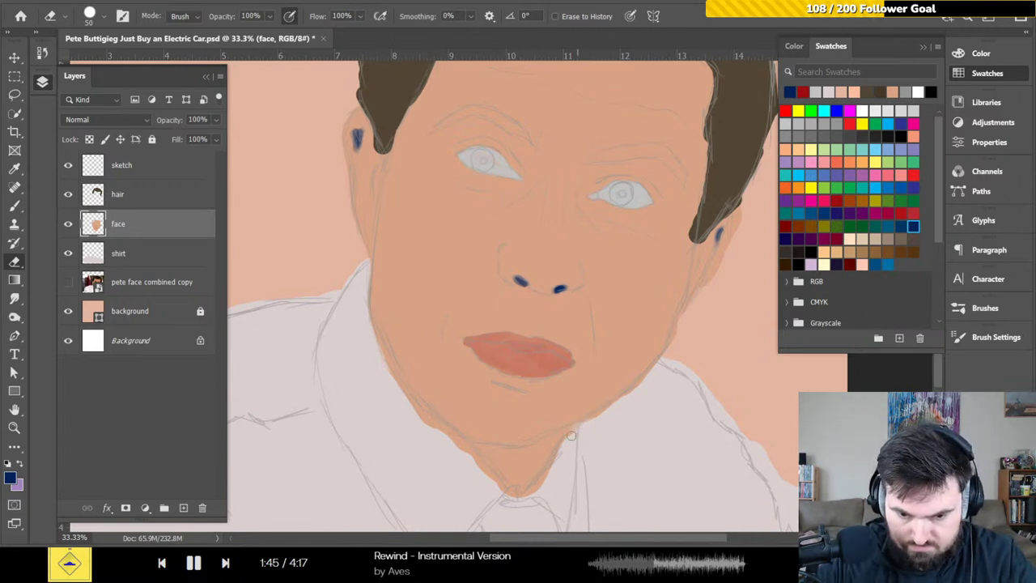
mouse_move(572, 432)
mouse_down()
mouse_move(535, 487)
mouse_move(542, 478)
mouse_up()
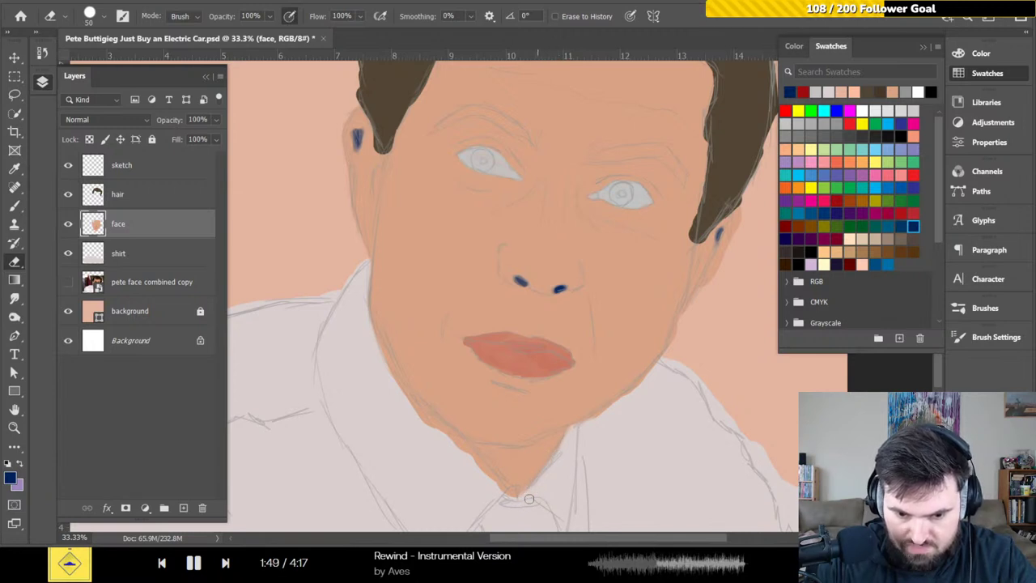
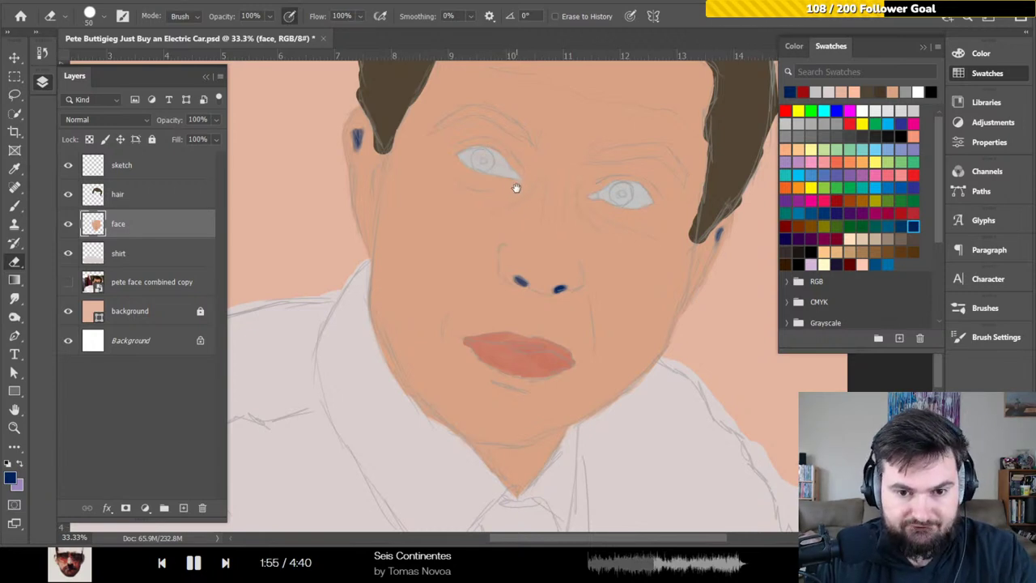
scroll(514, 188, up, 1)
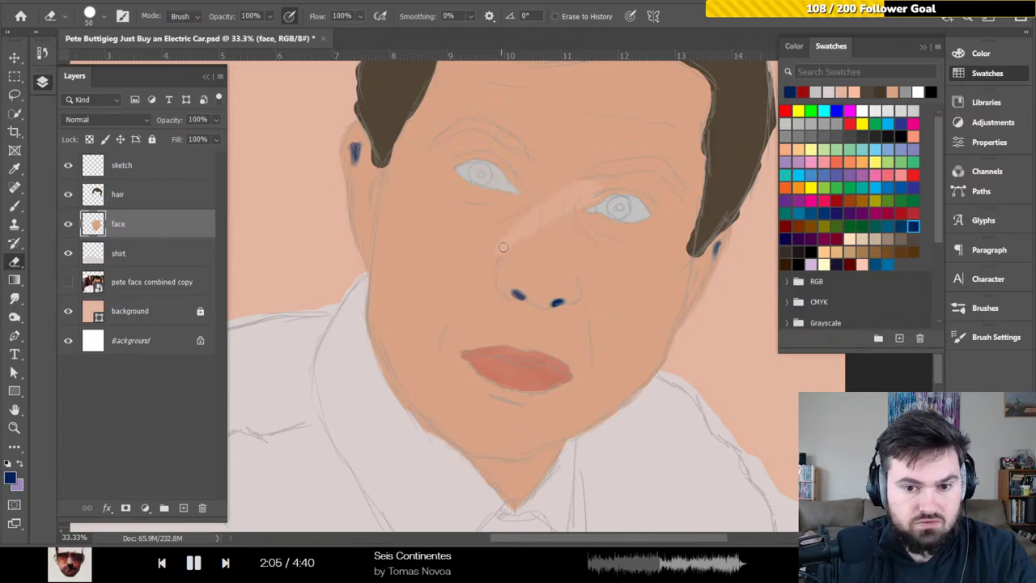
- Undo the eraser stroke across the nose bridge and compare the history states, keeping the face at the third-last eraser state
key(ctrl)
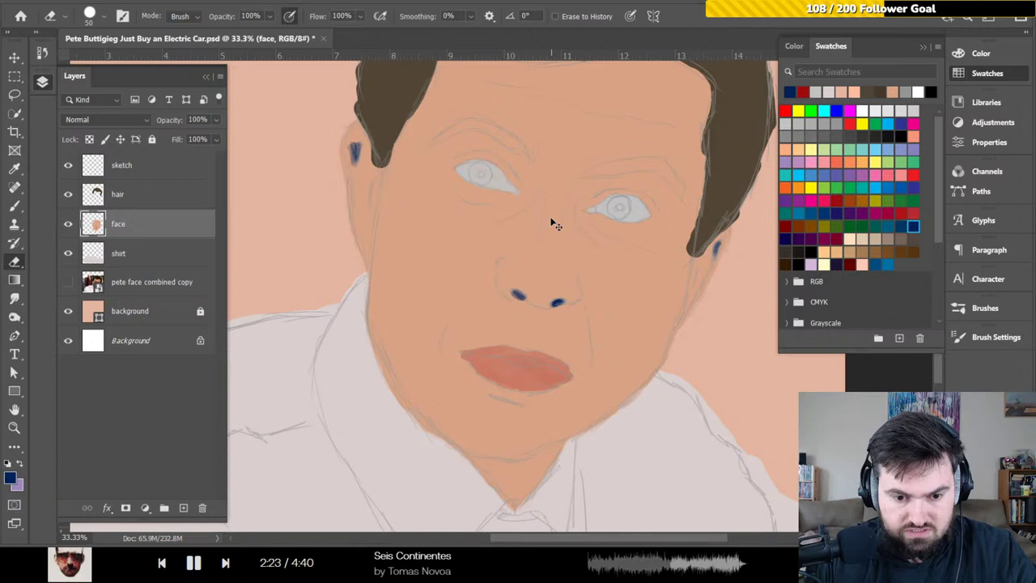
click(42, 52)
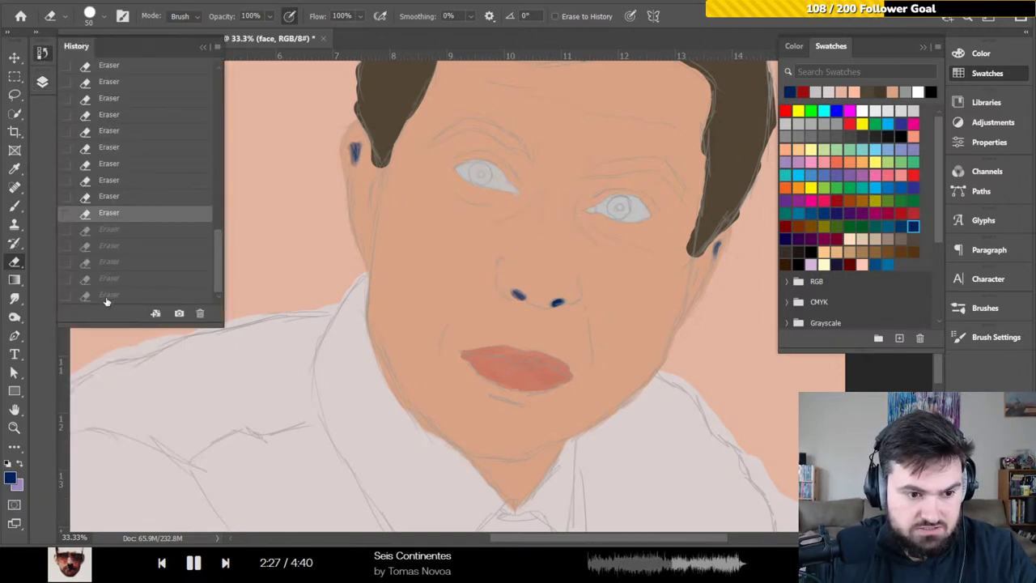
click(106, 296)
click(110, 280)
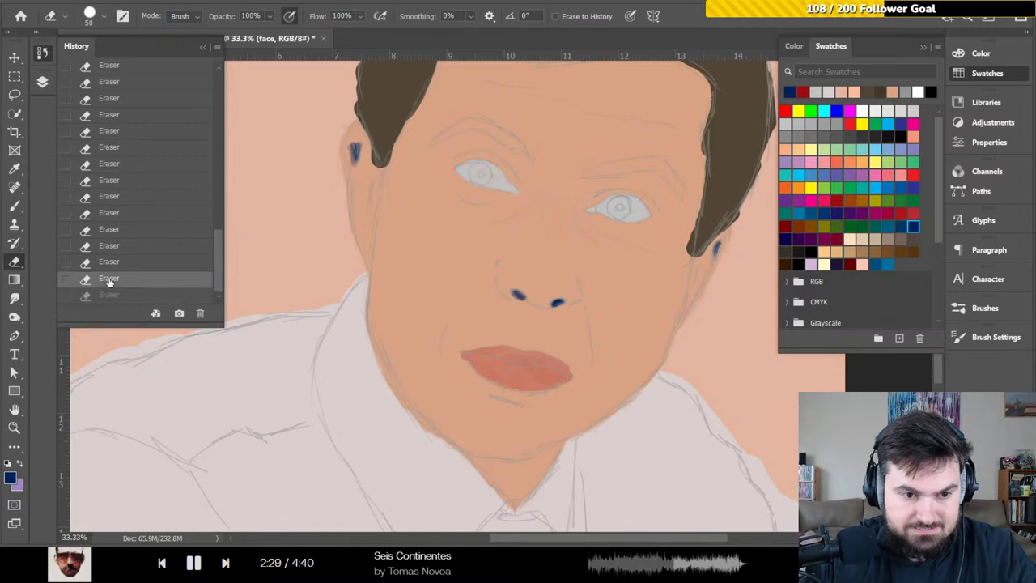
click(109, 264)
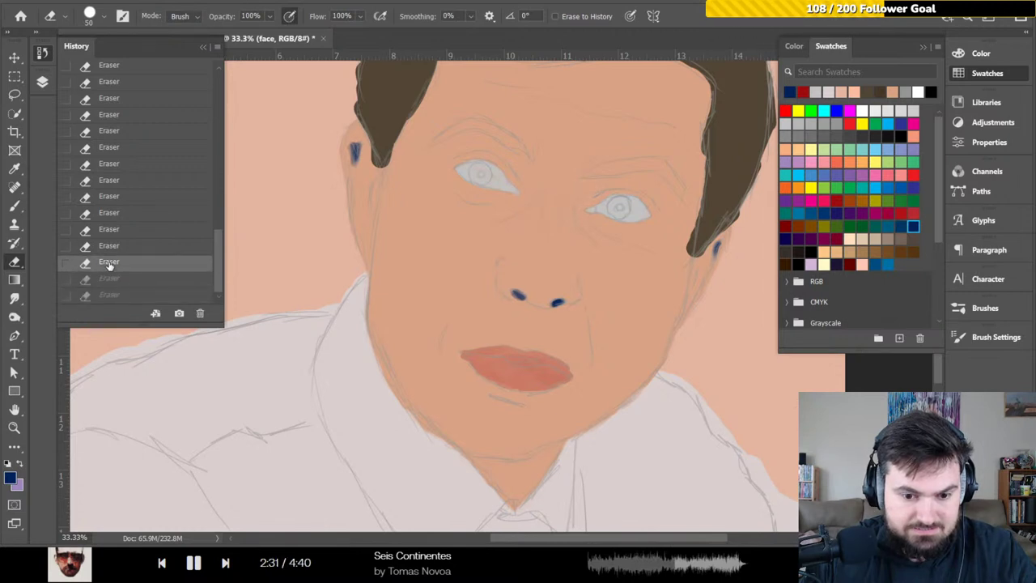
click(109, 248)
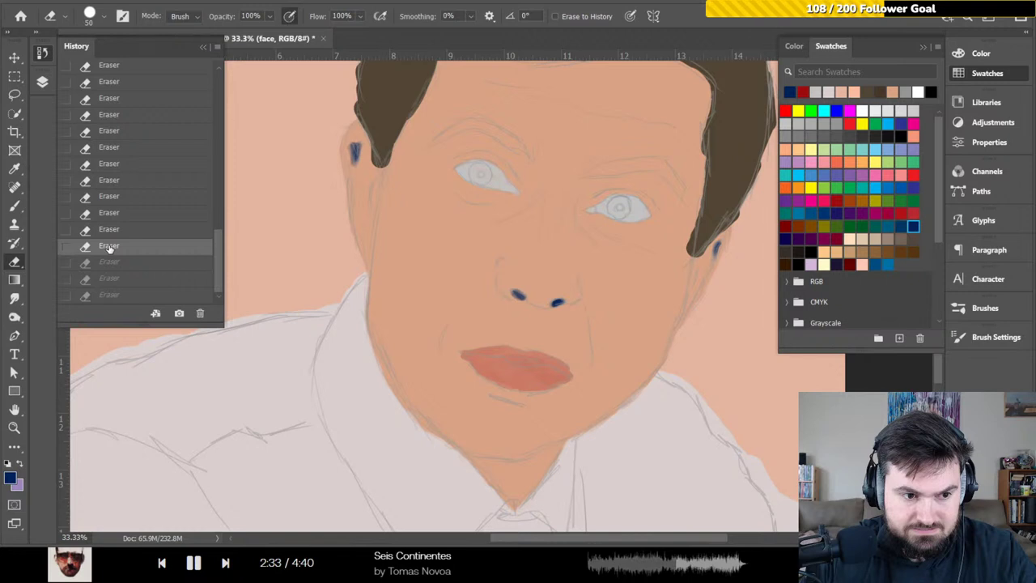
click(107, 264)
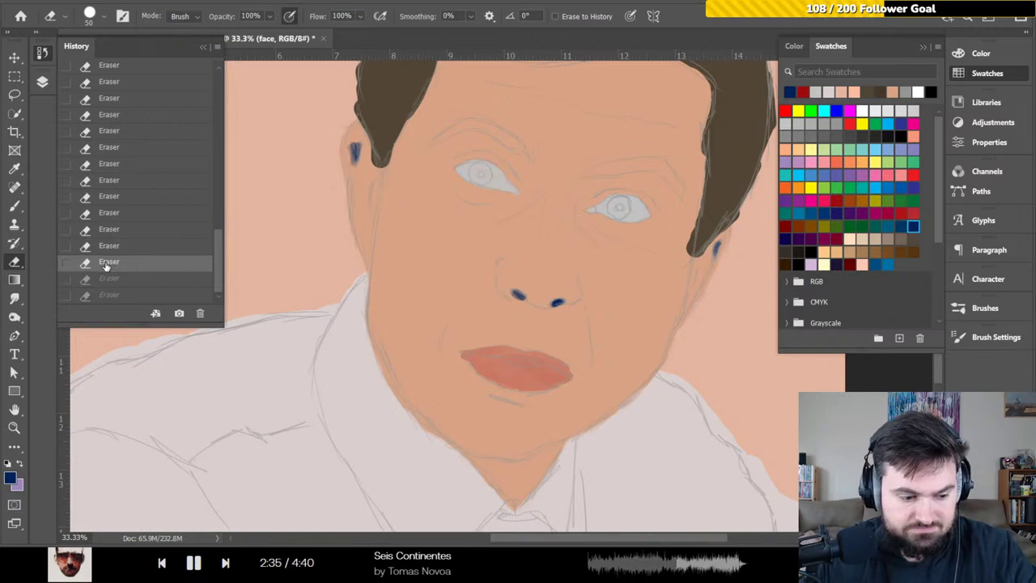
click(45, 54)
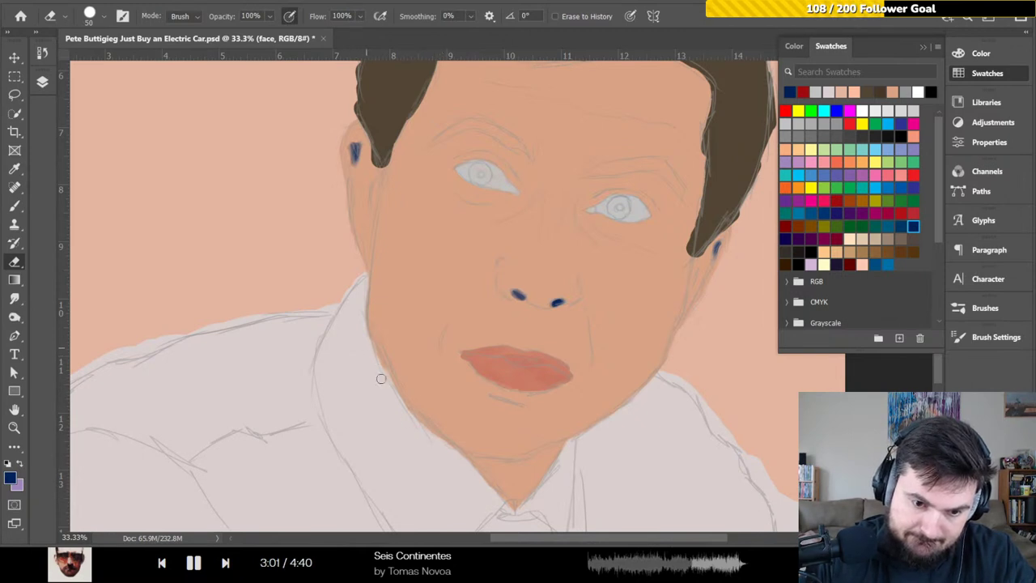
- Shade the sockets around both eyes in faint dark navy with a 50 px brush, adding a second layer around the portrait's left-hand eye
key(b)
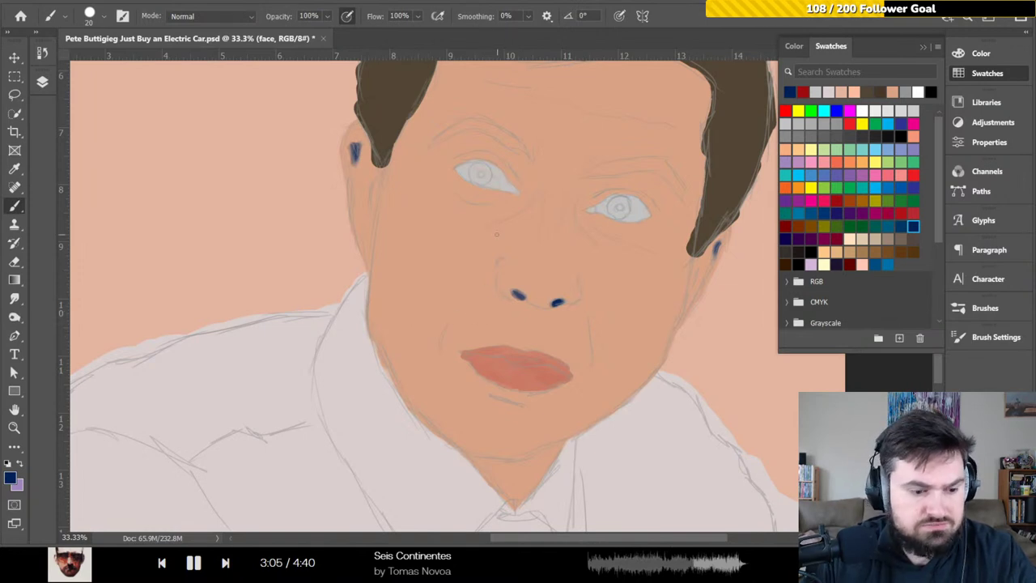
key(bracketright)
key(bracketright)
key(bracketright)
key(bracketright)
key(bracketright)
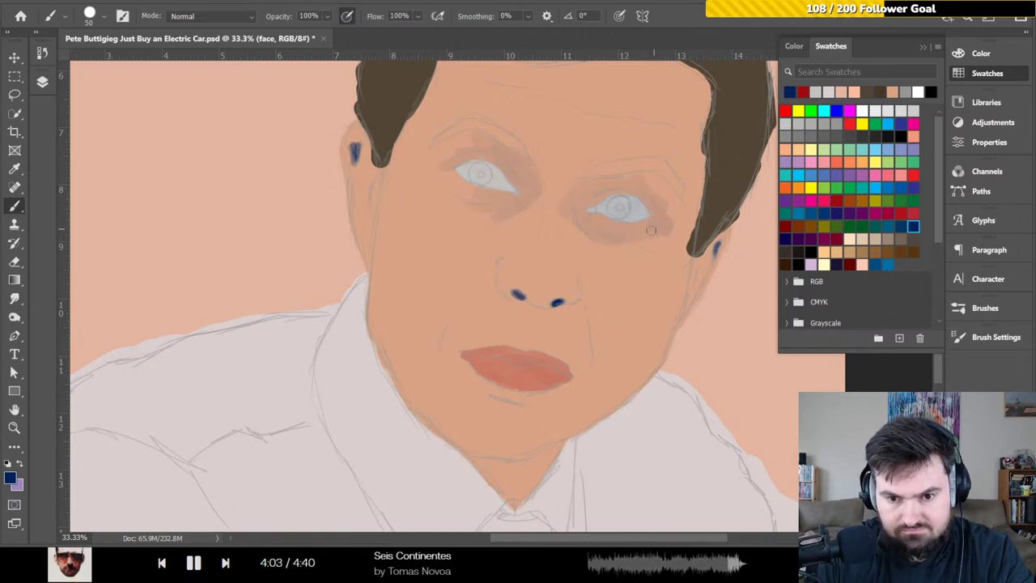
drag(515, 188, 499, 175)
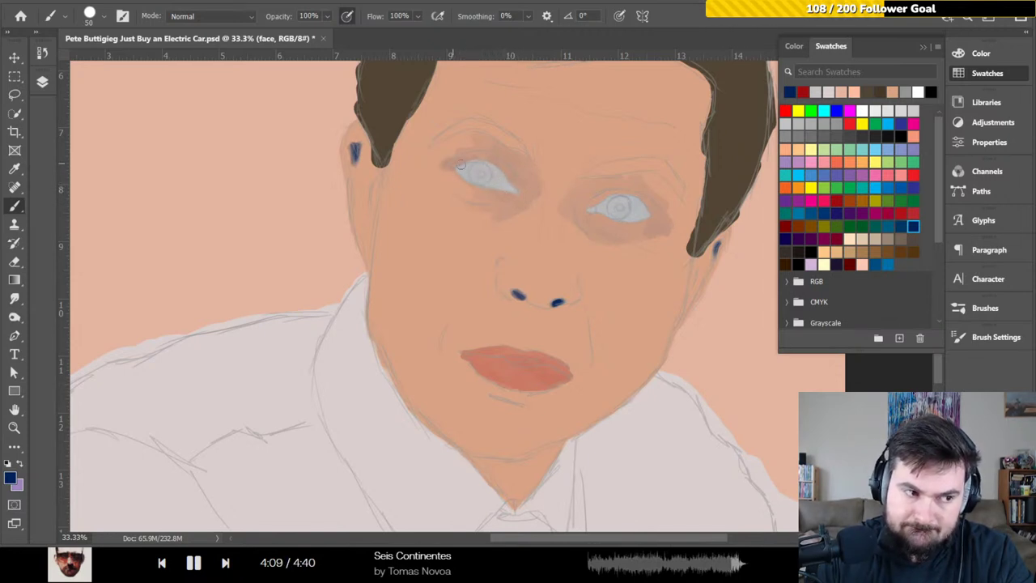
mouse_move(486, 143)
mouse_down()
mouse_move(529, 169)
mouse_move(538, 188)
mouse_move(523, 184)
mouse_move(518, 206)
mouse_move(530, 197)
mouse_move(500, 215)
mouse_move(504, 203)
mouse_move(477, 189)
mouse_up()
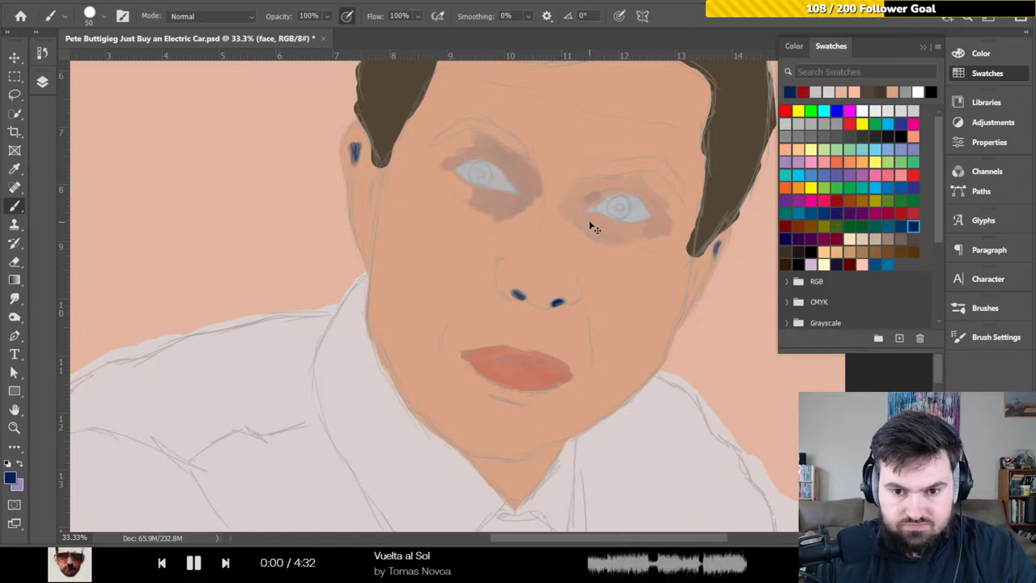
- Deepen the navy shadows at the inner corners and beneath both eyes with a 30 px brush
key(bracketleft)
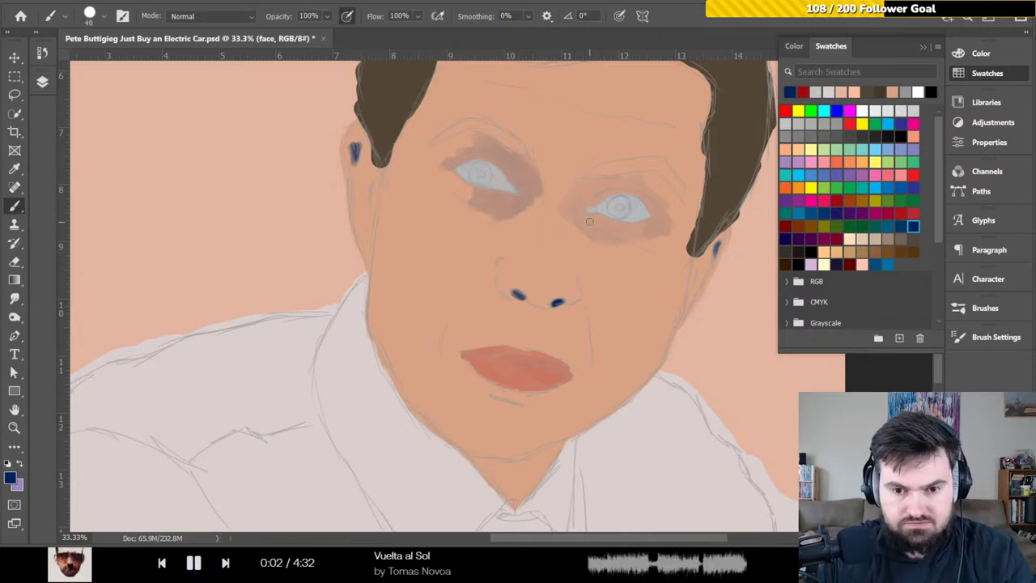
key(bracketleft)
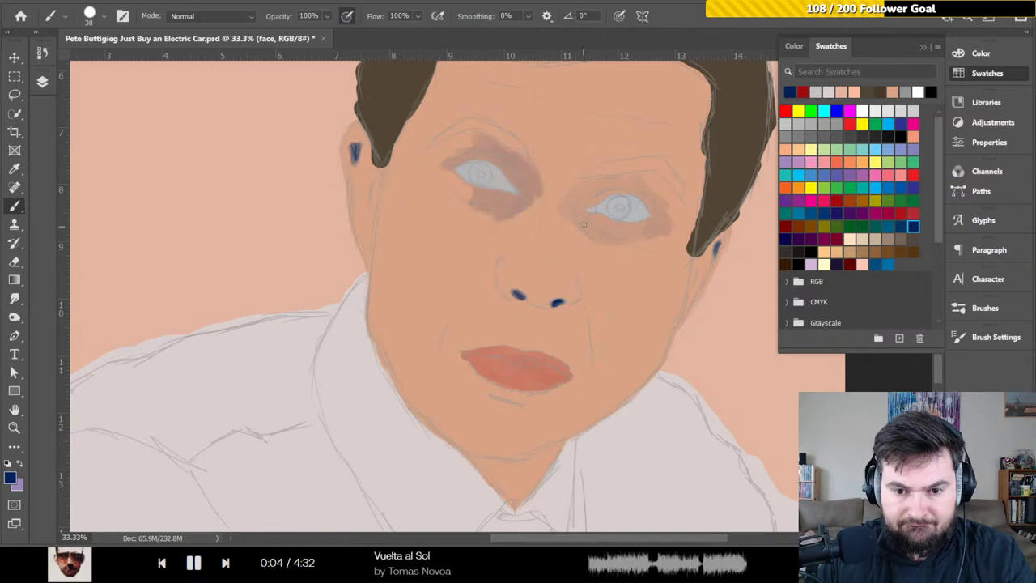
drag(580, 224, 595, 238)
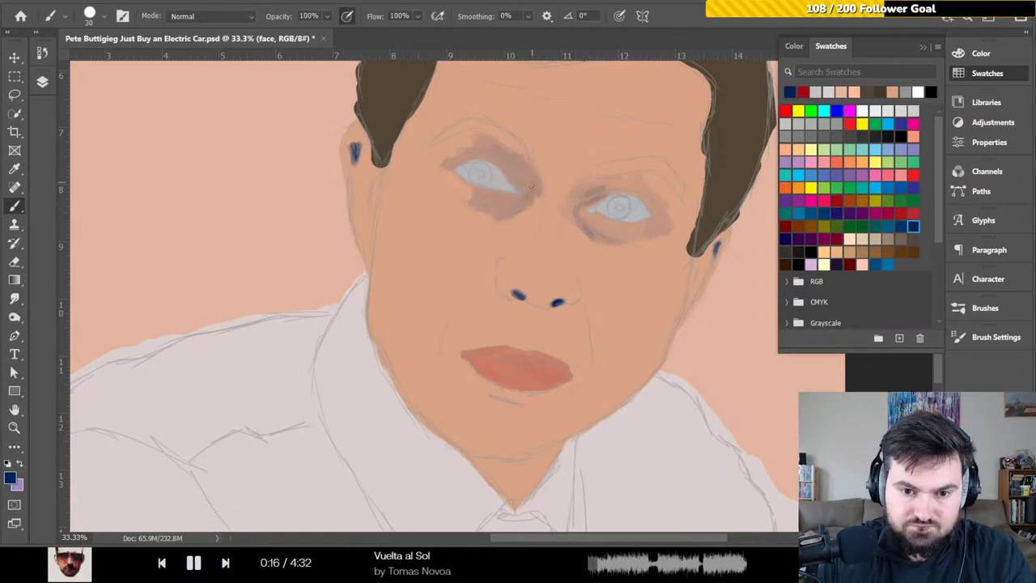
mouse_move(523, 197)
mouse_down()
mouse_move(508, 167)
mouse_move(527, 191)
mouse_move(512, 171)
mouse_move(531, 191)
mouse_up()
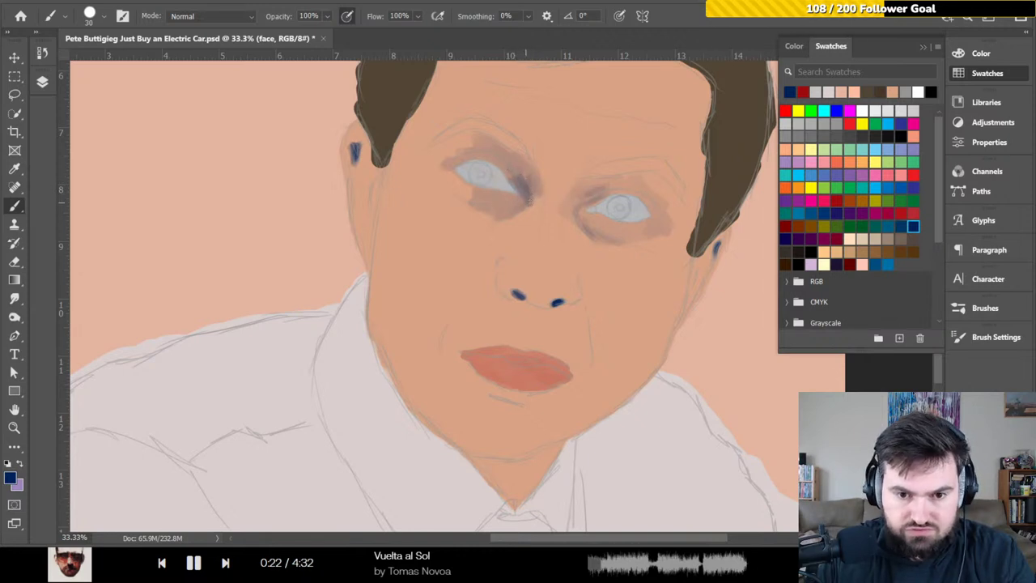
drag(517, 204, 459, 204)
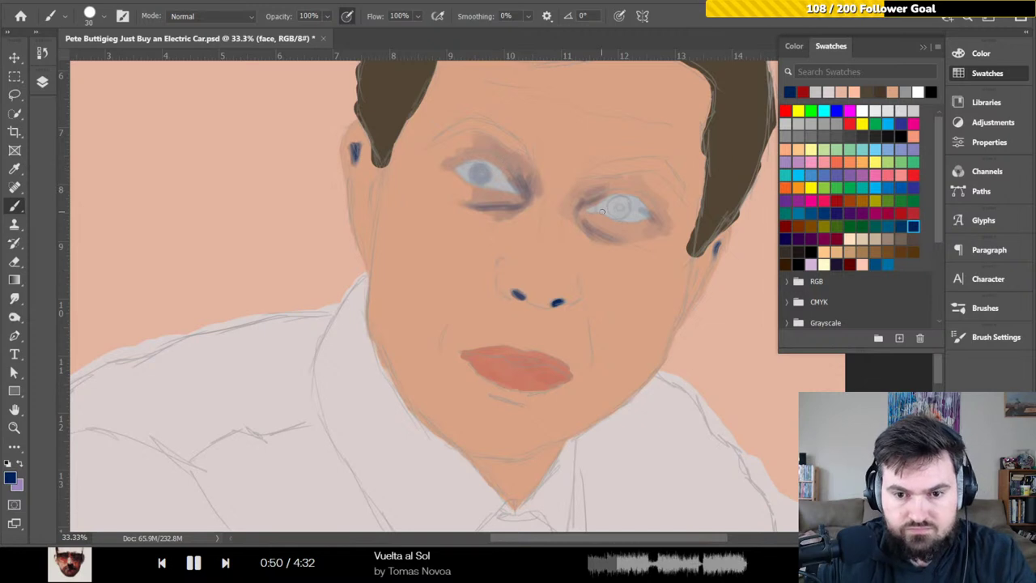
- Paint the iris of the portrait's right-hand eye in navy and darken the centre of the left-hand iris
key(ctrl+plus)
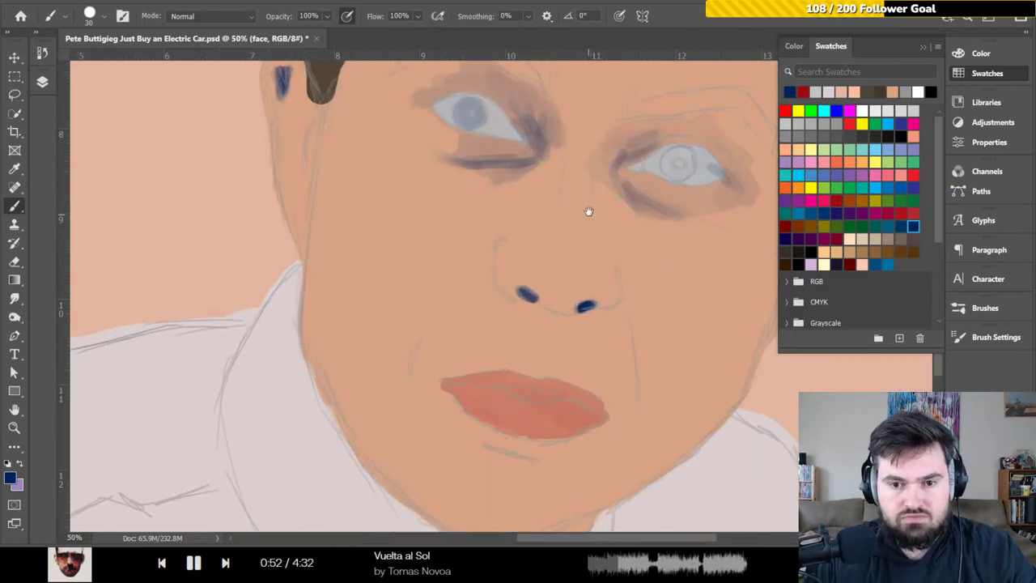
drag(585, 215, 504, 262)
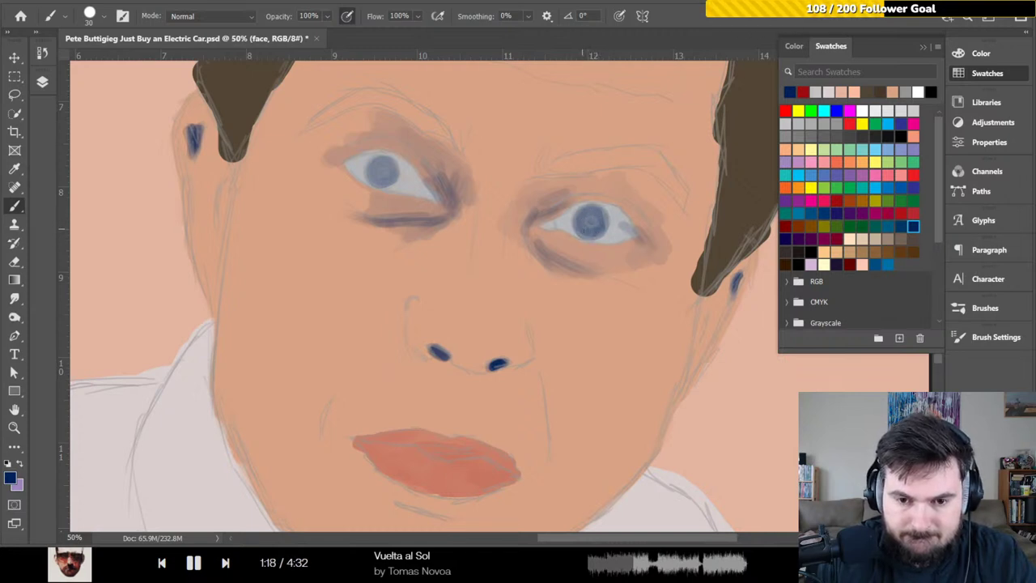
mouse_move(377, 167)
mouse_down()
mouse_move(386, 174)
mouse_move(391, 165)
mouse_move(373, 186)
mouse_move(391, 167)
mouse_up()
key(ctrl+minus)
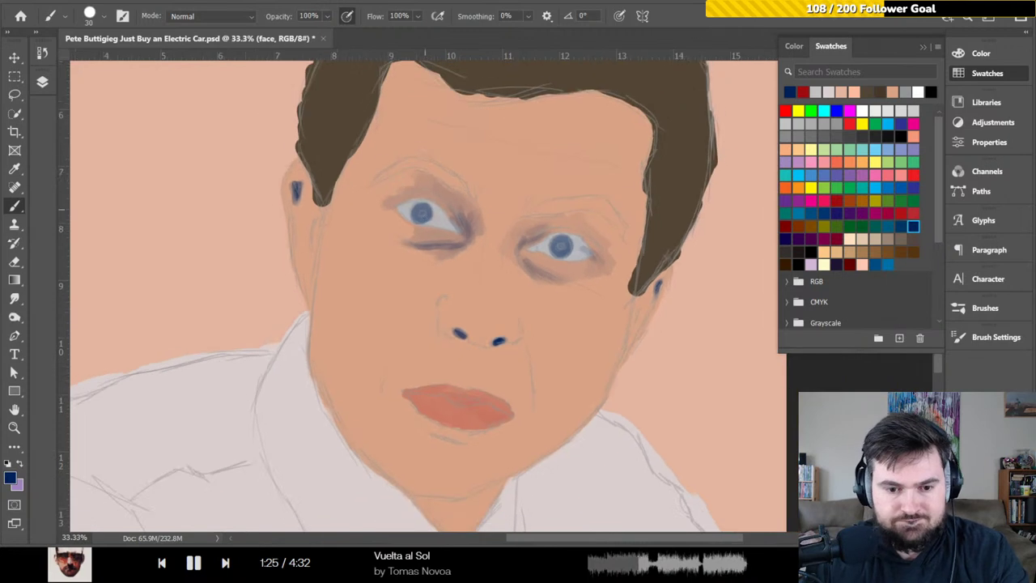
- Paint both eyebrows in black with a 30 px brush, following the sketched brow lines
click(811, 251)
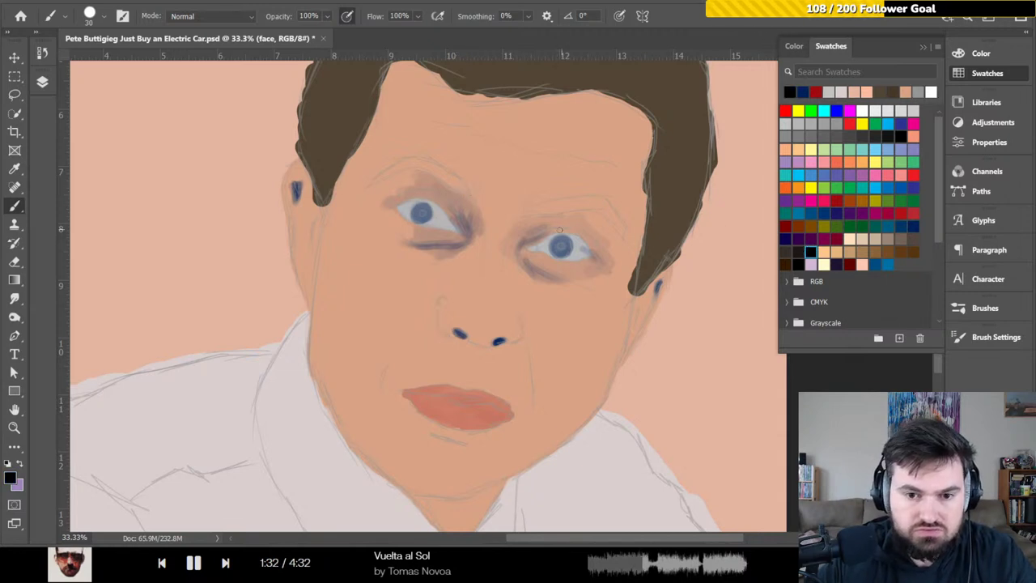
mouse_move(531, 208)
mouse_down()
mouse_move(540, 214)
mouse_move(586, 197)
mouse_move(558, 207)
mouse_move(601, 204)
mouse_move(569, 207)
mouse_move(592, 199)
mouse_move(600, 205)
mouse_move(575, 204)
mouse_move(617, 208)
mouse_move(594, 209)
mouse_move(621, 230)
mouse_up()
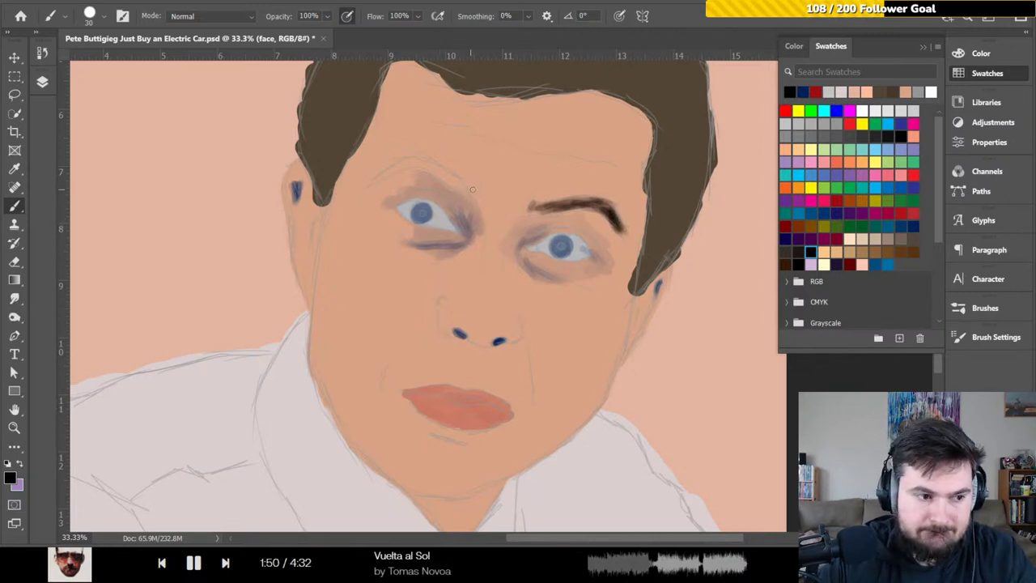
mouse_move(474, 192)
mouse_down()
mouse_move(475, 203)
mouse_move(463, 181)
mouse_move(438, 170)
mouse_up()
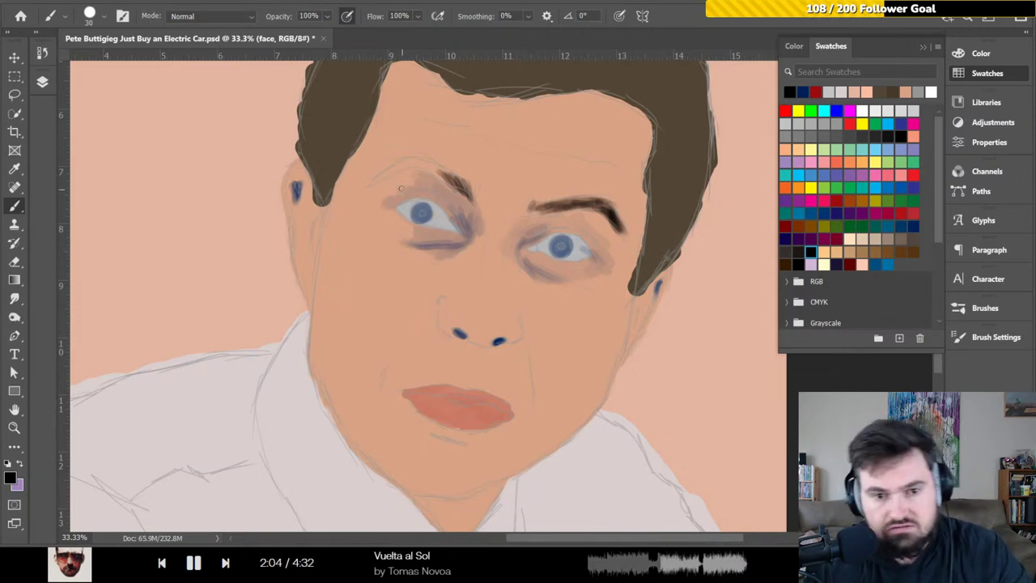
mouse_move(433, 173)
mouse_down()
mouse_move(459, 186)
mouse_move(401, 159)
mouse_move(374, 183)
mouse_move(400, 167)
mouse_move(373, 183)
mouse_up()
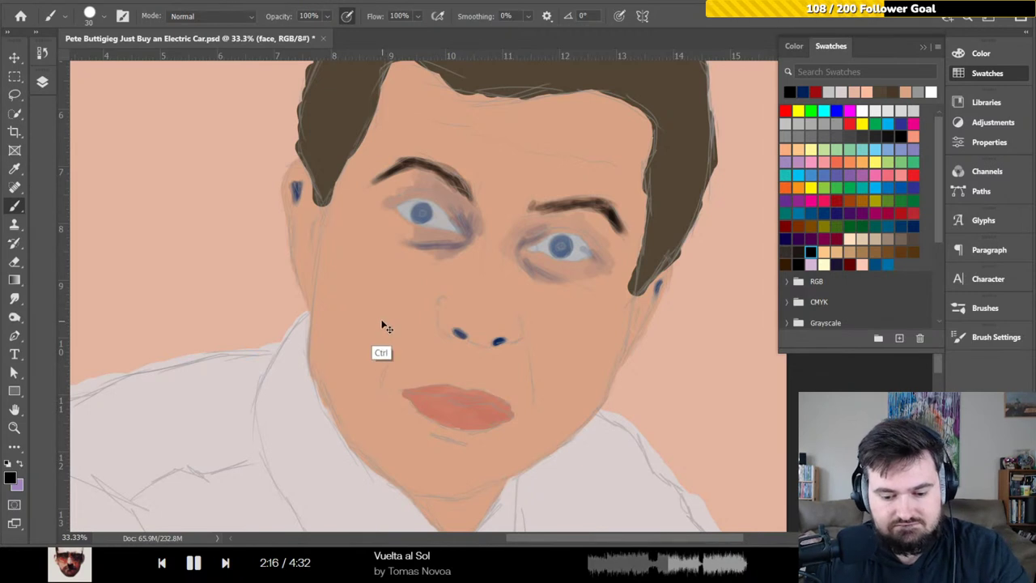
- Check the whole portrait with the sketch layer hidden and shown
drag(376, 317, 383, 320)
key(ctrl+0)
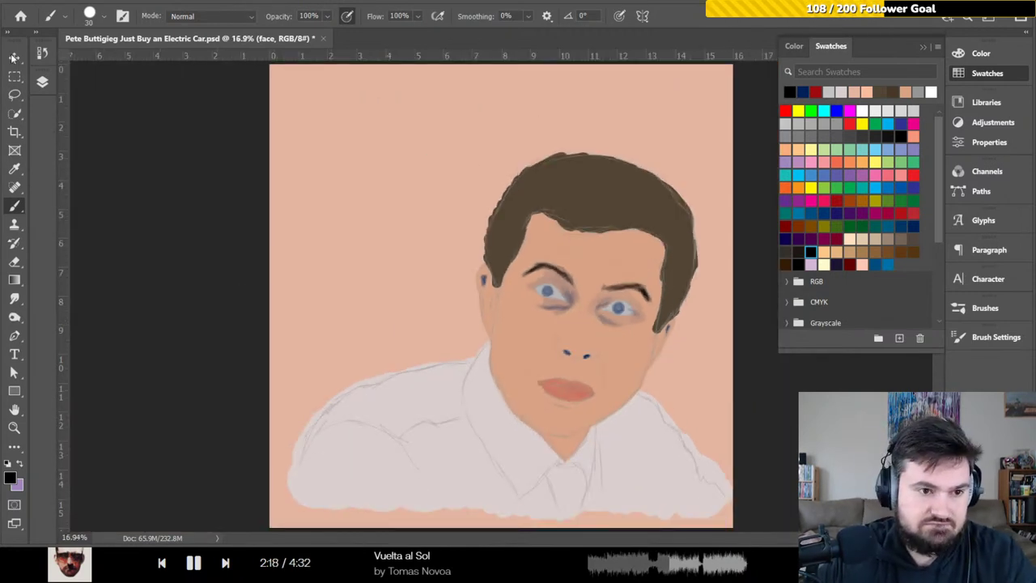
click(43, 85)
click(69, 165)
click(69, 166)
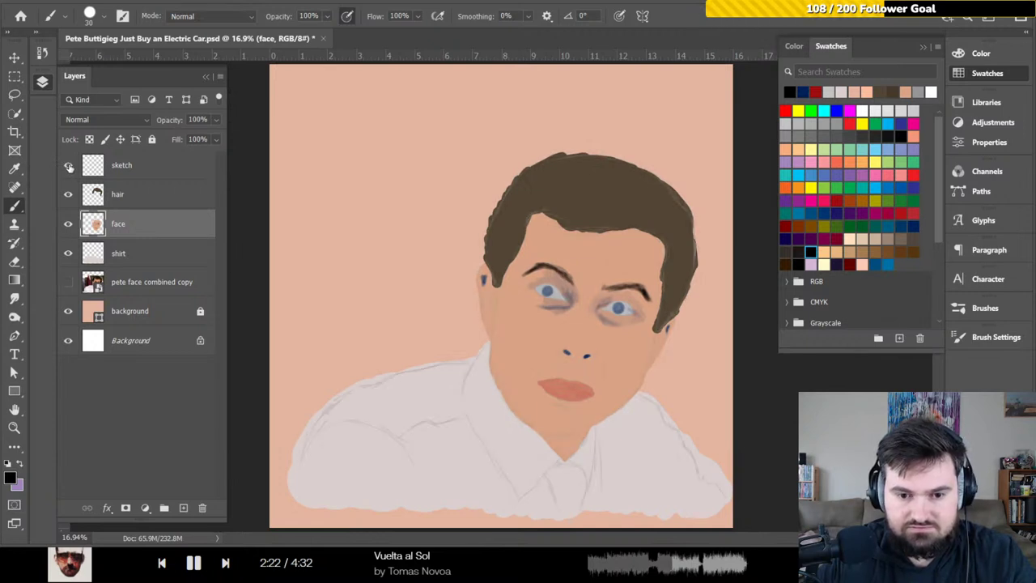
click(68, 165)
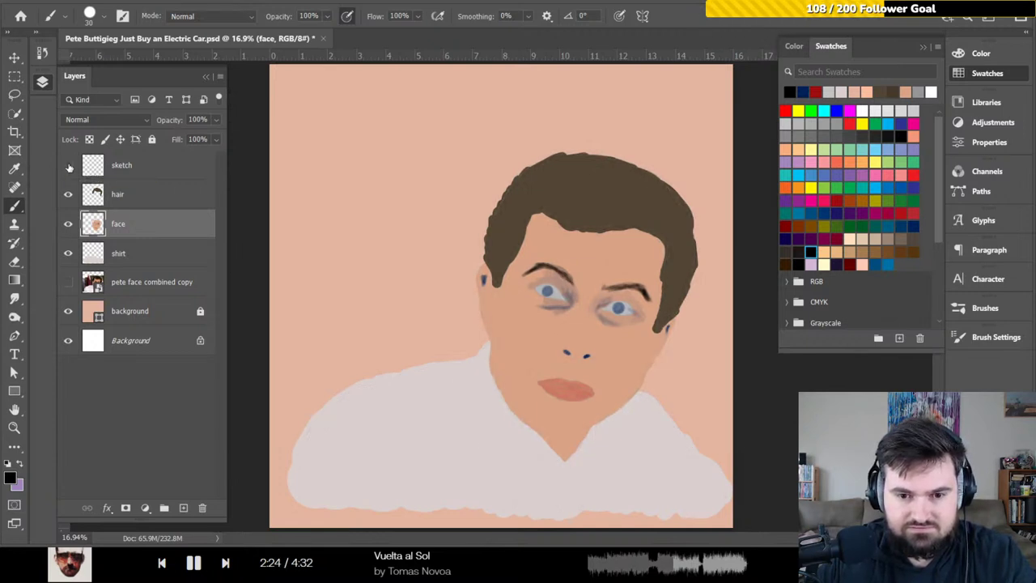
click(69, 165)
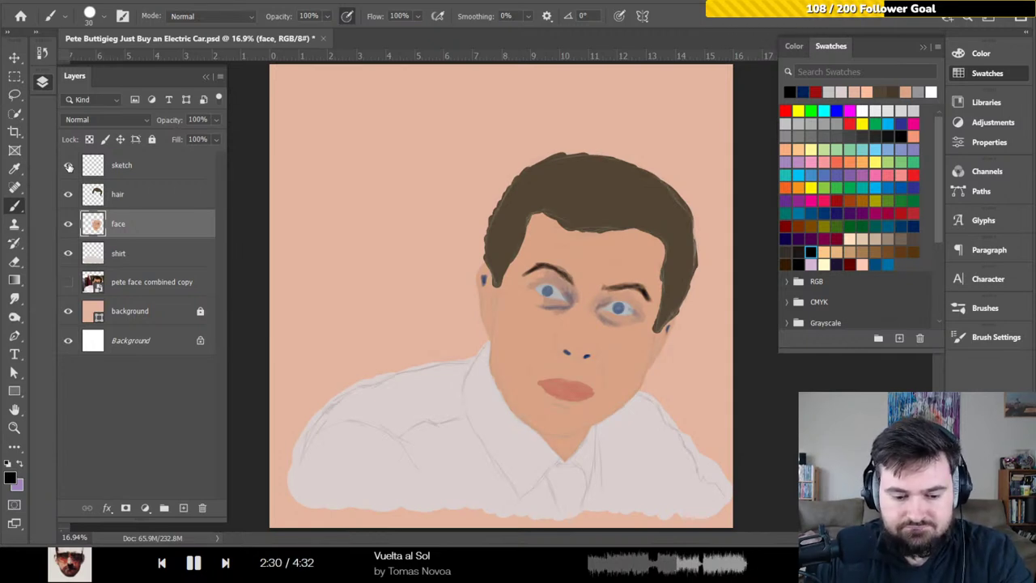
- Paint pale cream highlights down the nose bridge and below the inner corners of both eyes with a 45 px brush
key(ctrl+plus)
key(ctrl+plus)
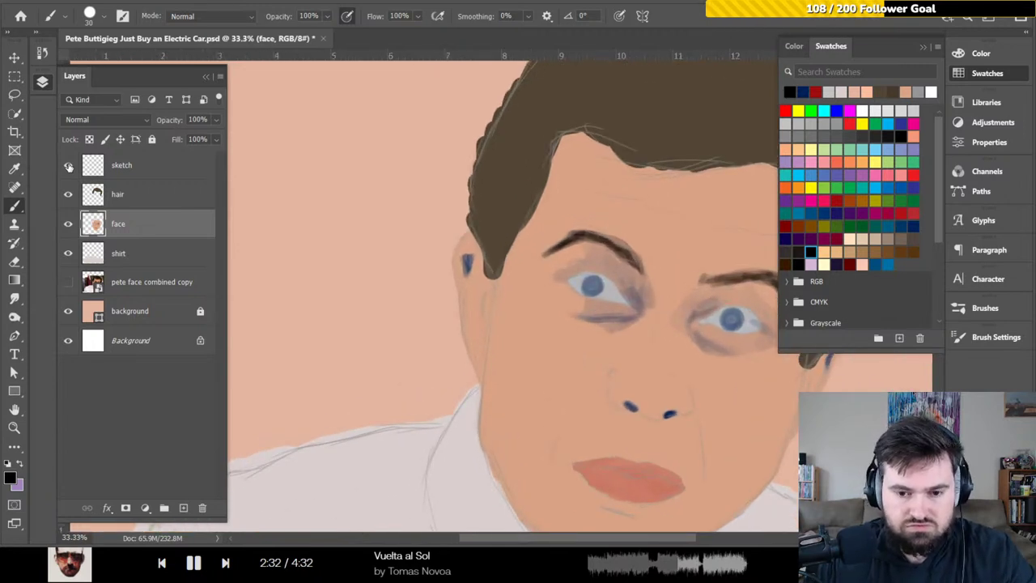
mouse_move(645, 342)
mouse_down()
mouse_move(562, 296)
mouse_move(488, 287)
mouse_move(490, 299)
mouse_up()
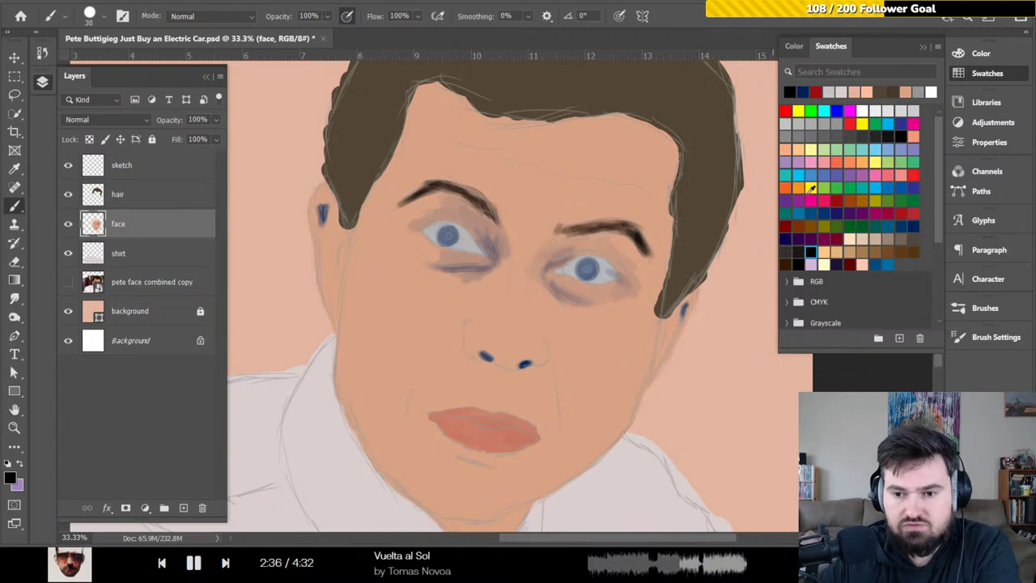
click(849, 239)
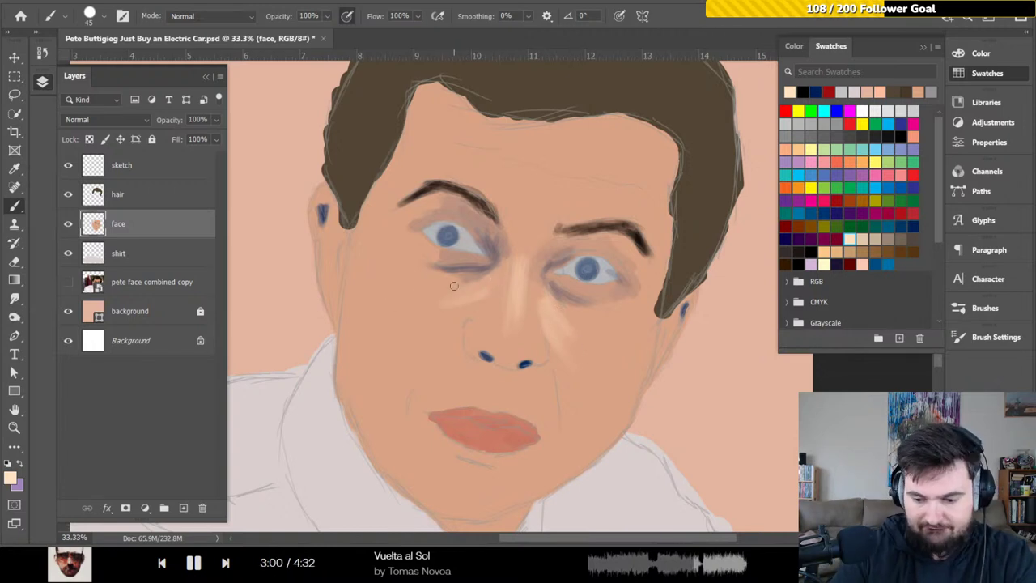
- Build up the cream highlights on the cheeks, temple, forehead and brow with 80 and 60 px brushes, finishing around the mouth at 50 px
key(bracketright)
key(bracketright)
key(bracketright)
key(bracketright)
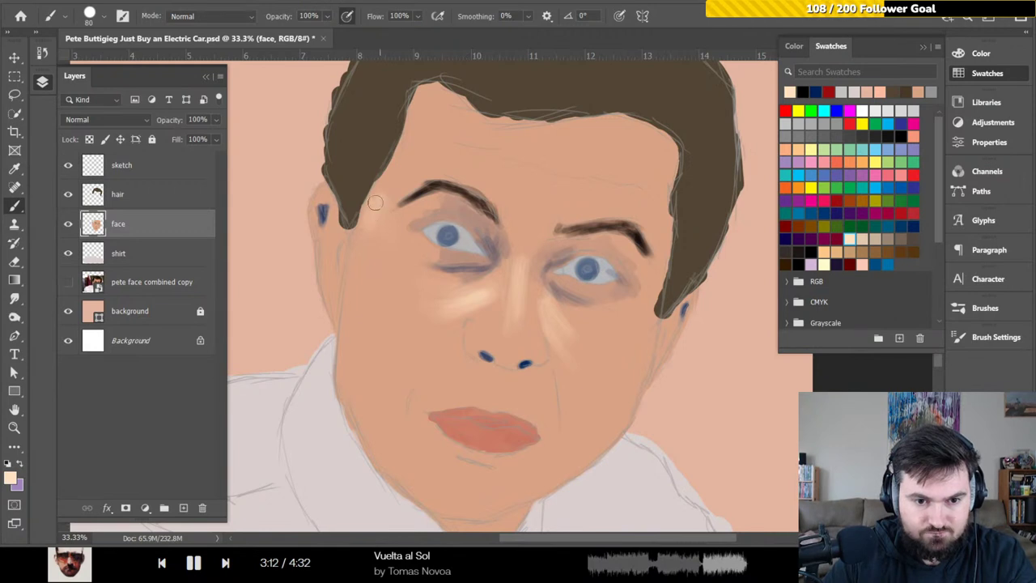
mouse_move(396, 250)
mouse_down()
mouse_move(397, 301)
mouse_move(419, 318)
mouse_move(441, 296)
mouse_up()
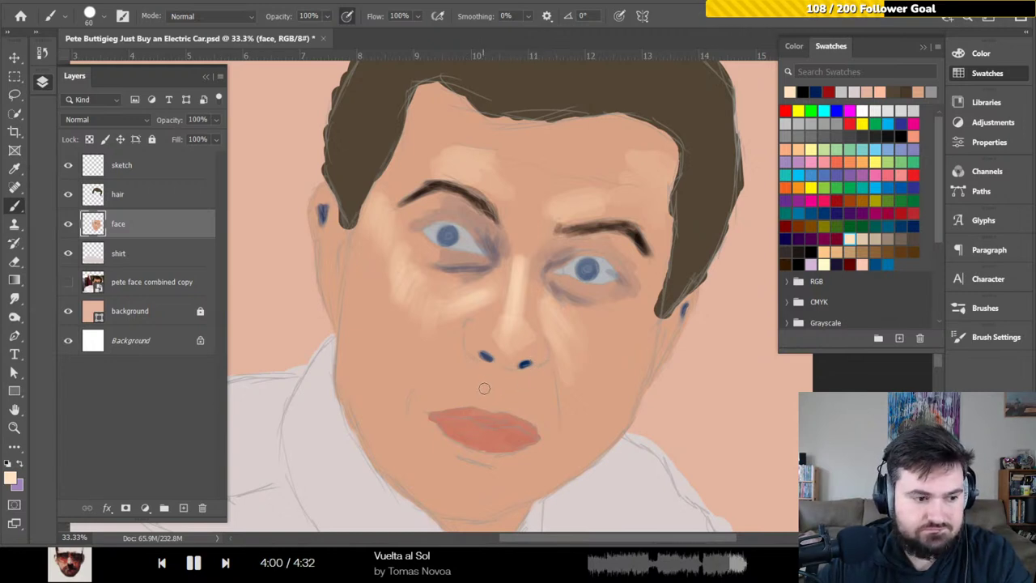
key(bracketleft)
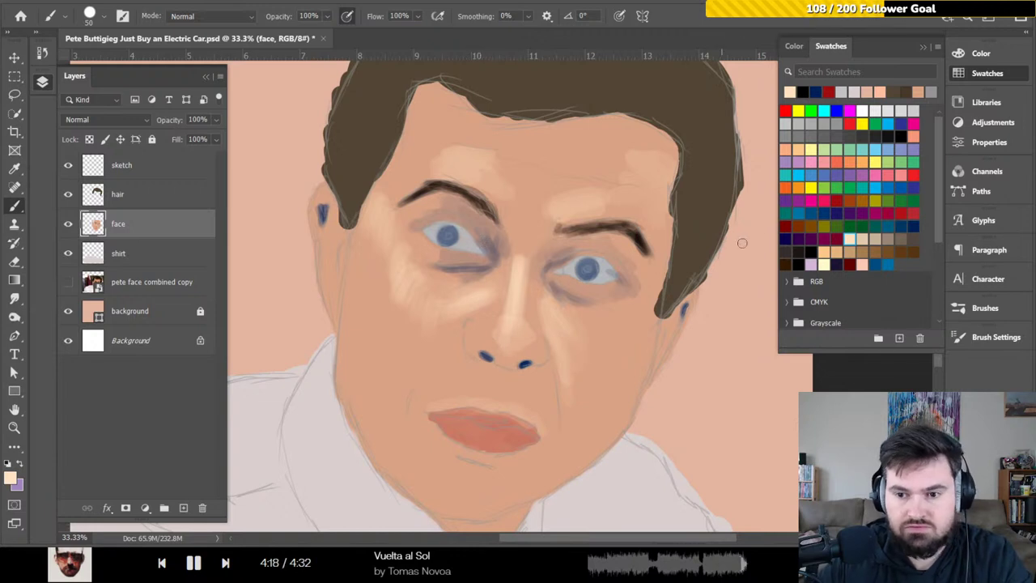
- Shade the cheeks, mouth area and jaw in faint dark red at 90 px, and add dark blue shadows along the hairline, upper lip and jaw
click(826, 251)
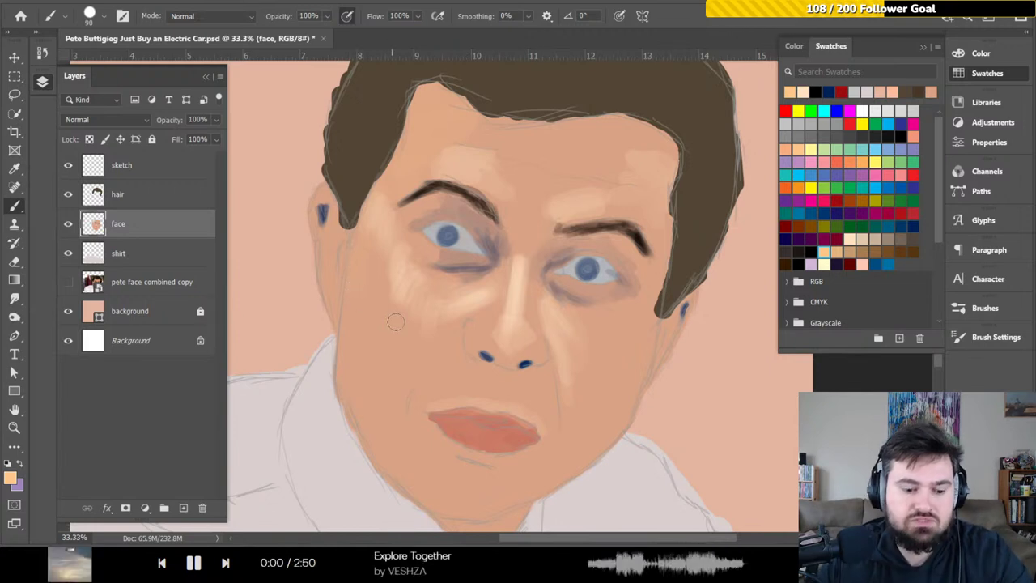
drag(440, 319, 432, 308)
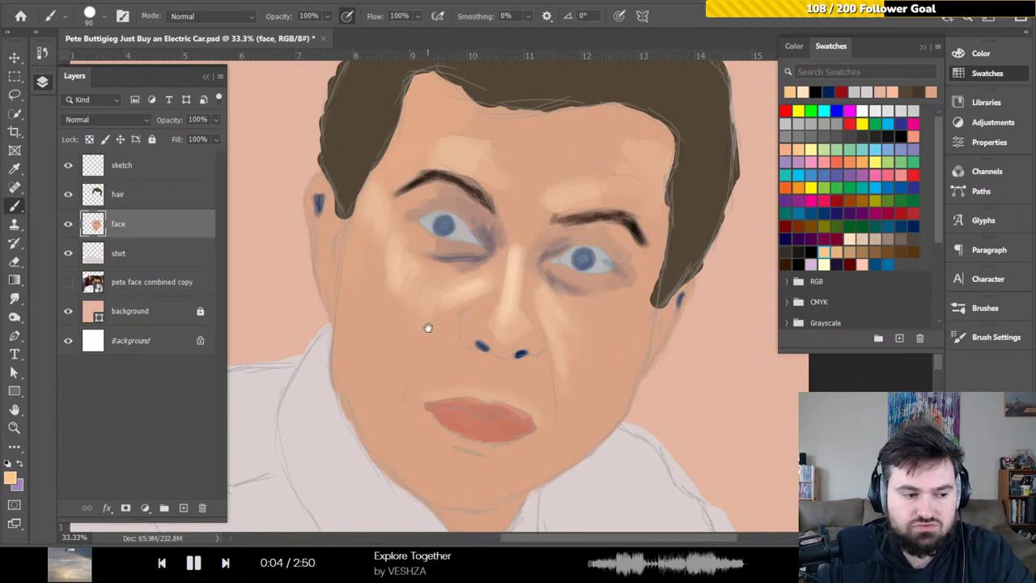
key(ctrl+minus)
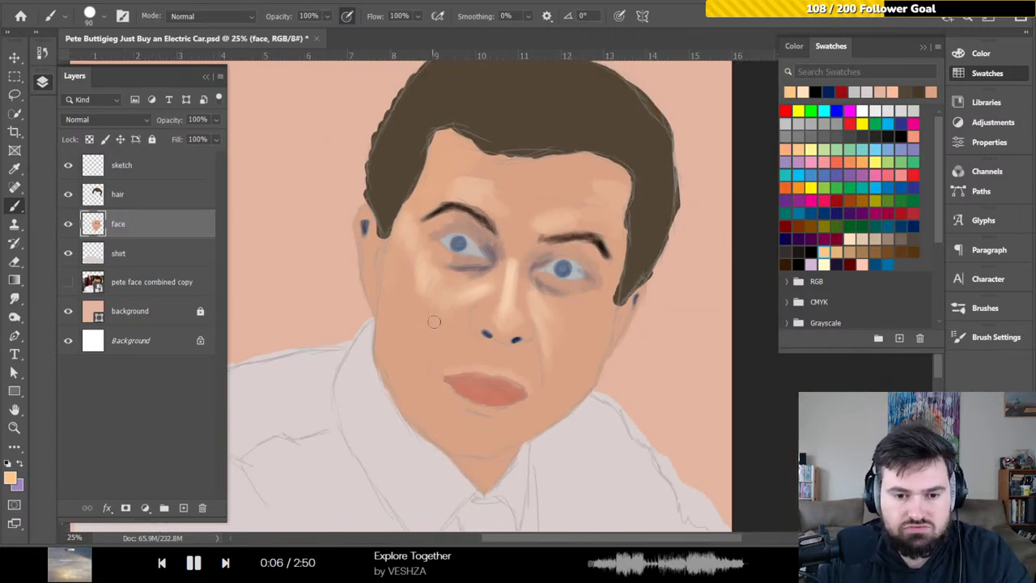
drag(432, 307, 424, 312)
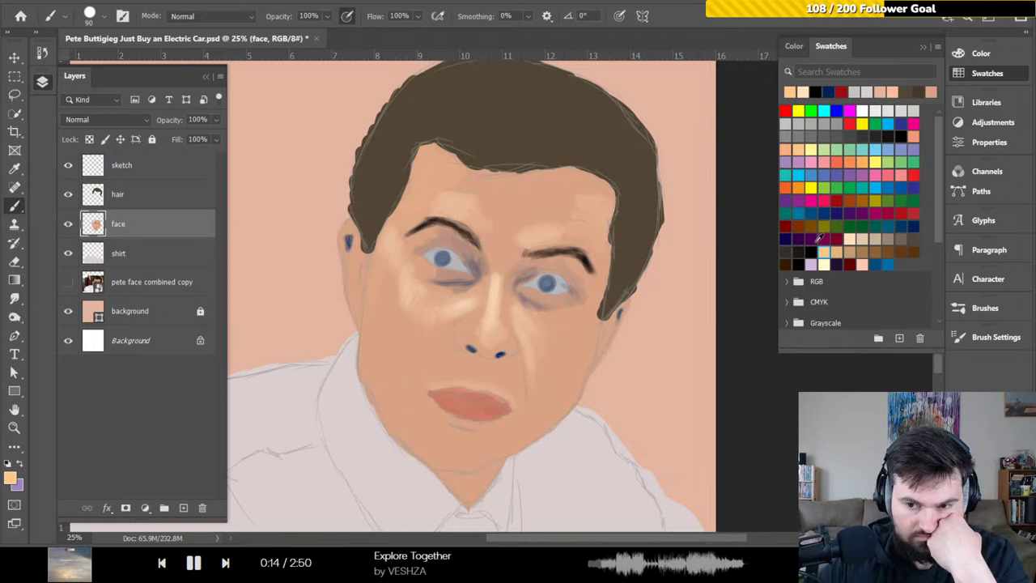
click(785, 226)
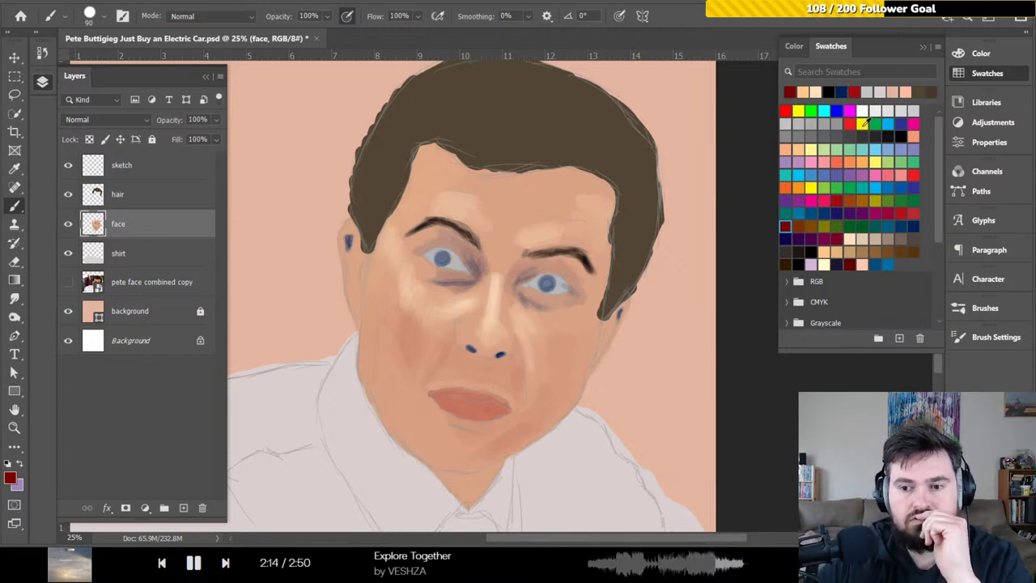
click(826, 212)
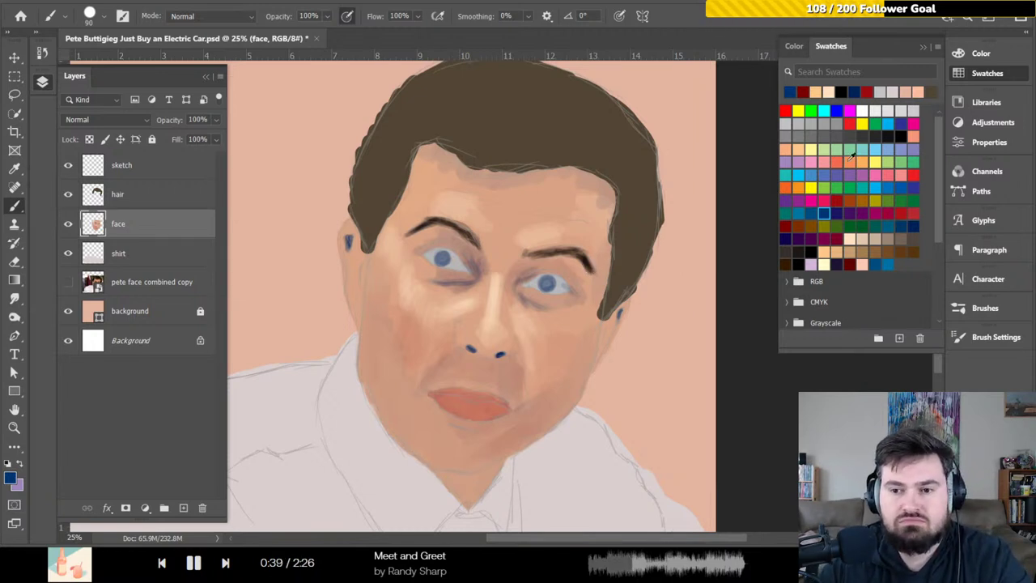
- Lighten the portrait's left-hand ear in light orange, reducing the brush to 20 px
click(786, 151)
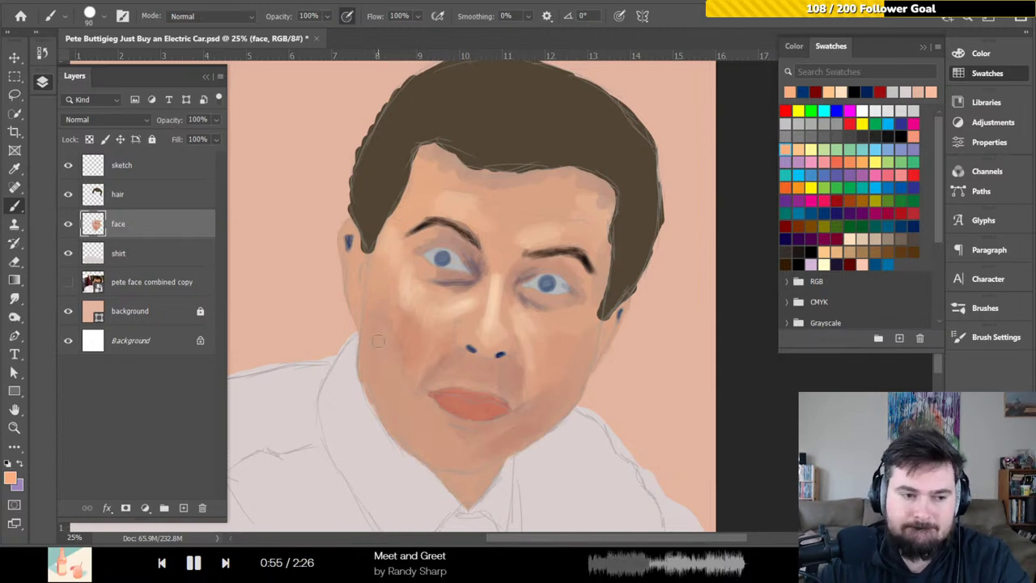
click(824, 251)
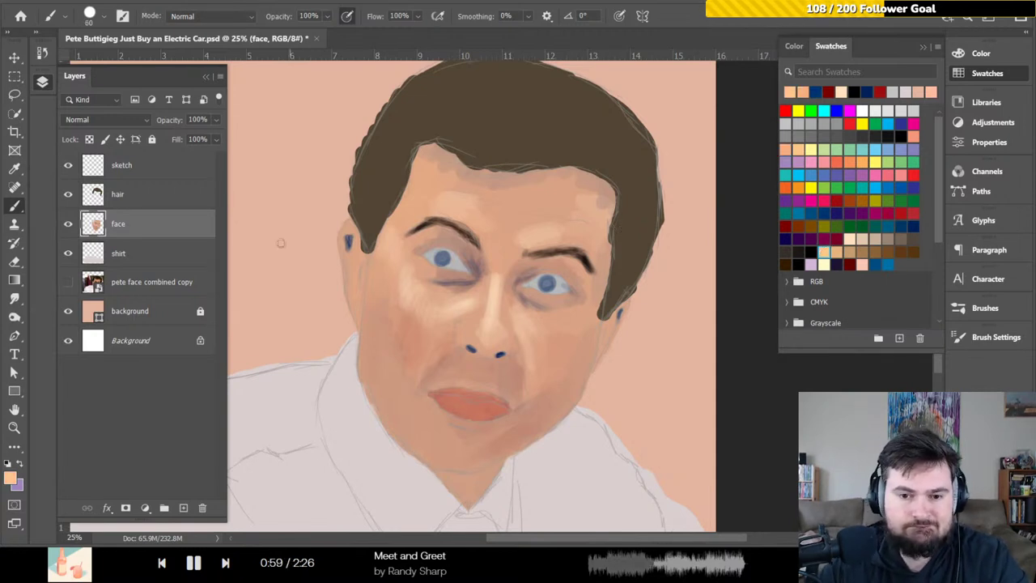
key(bracketleft)
key(bracketleft)
key(bracketleft)
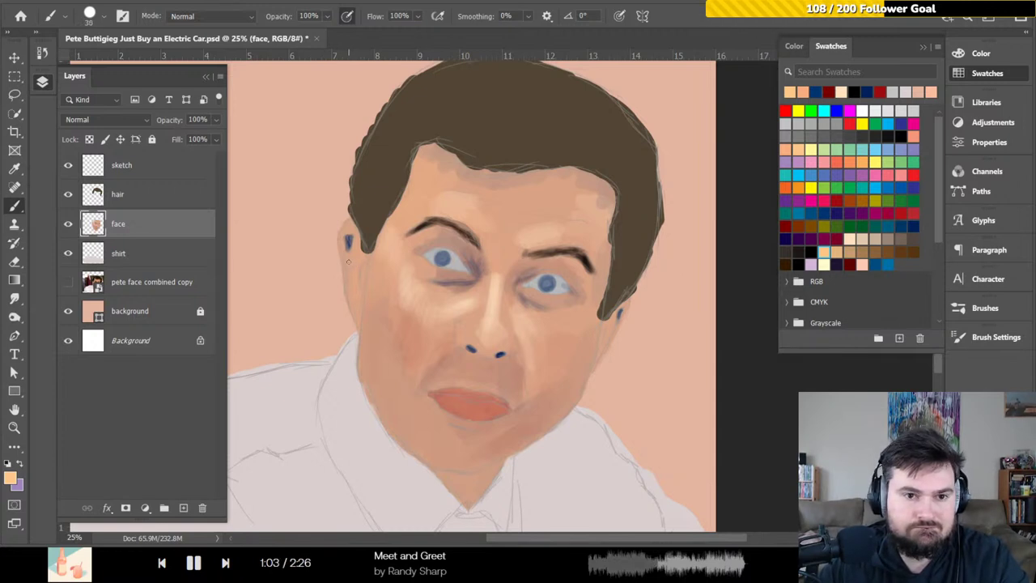
key(bracketleft)
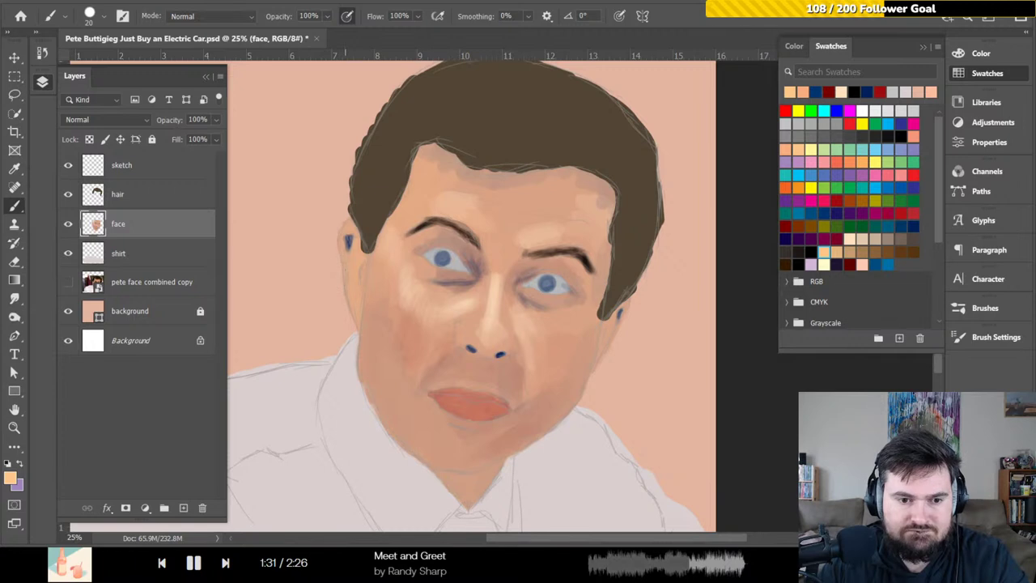
- Shade the edges and inner folds of the portrait's left-hand ear in dark red with the 20 px brush and save the document
click(785, 227)
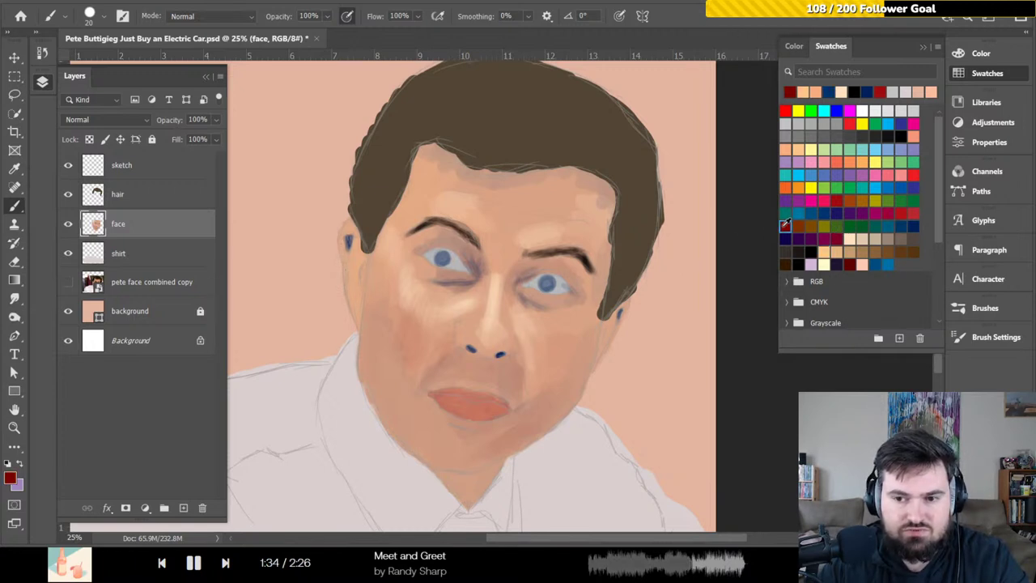
click(837, 199)
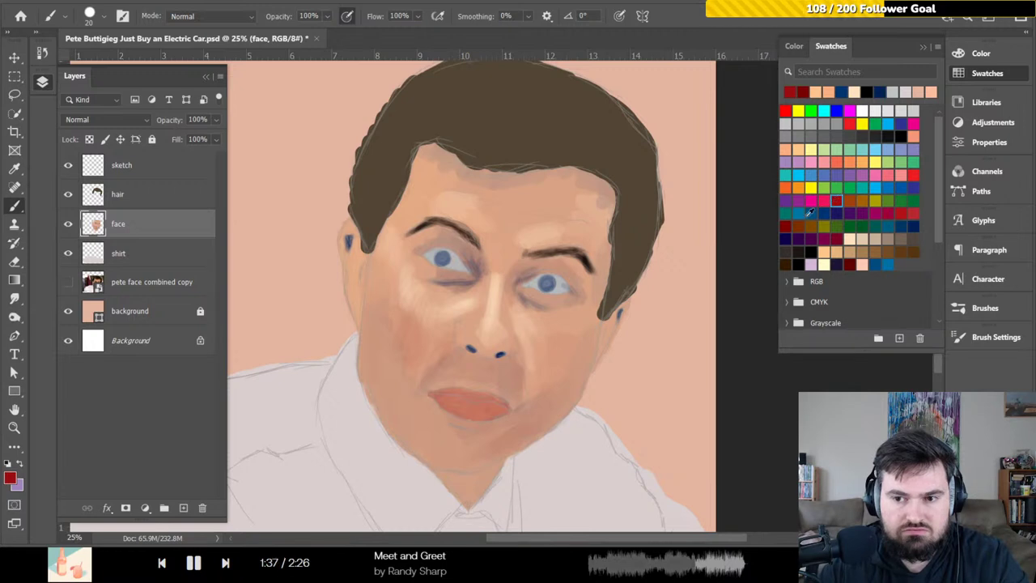
click(785, 227)
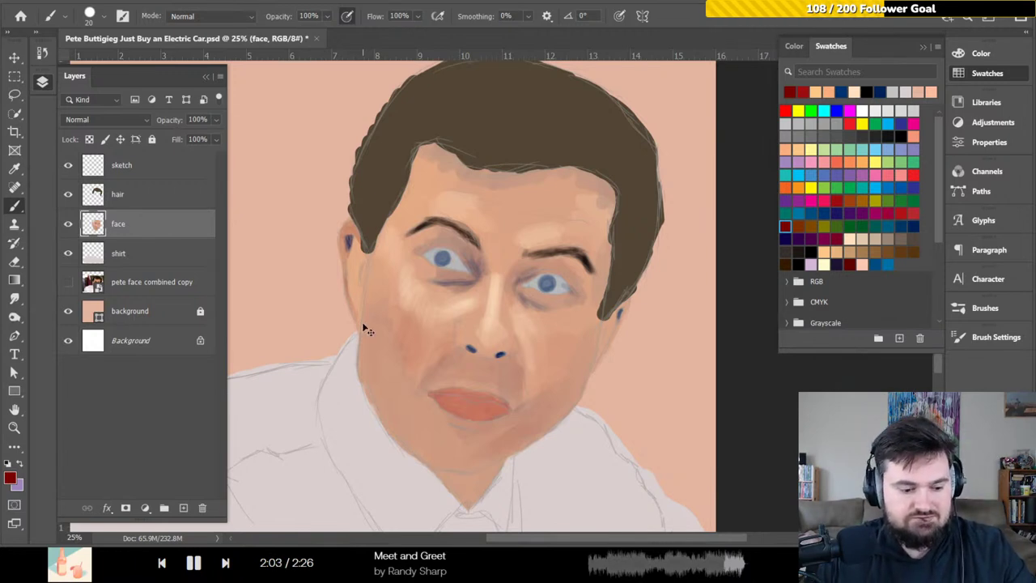
key(ctrl+s)
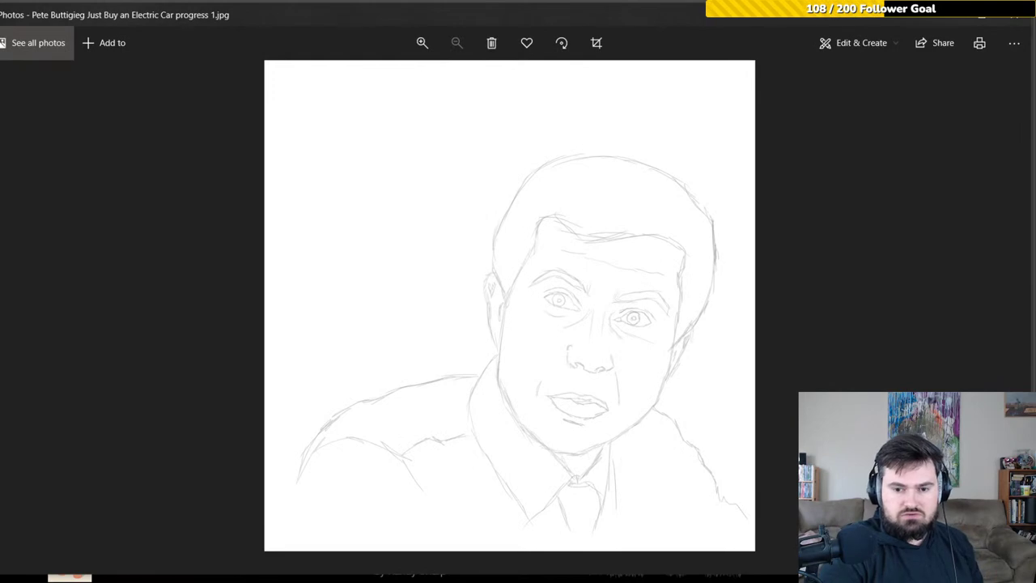
- Switch to Photos, look through the progress images and the reference photo, and close the viewer
key(Right)
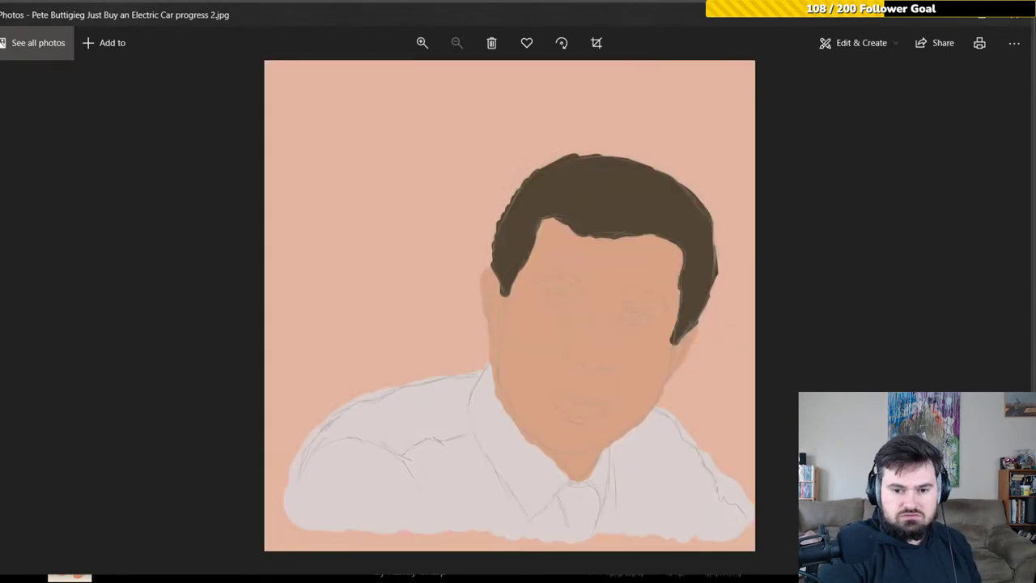
key(Right)
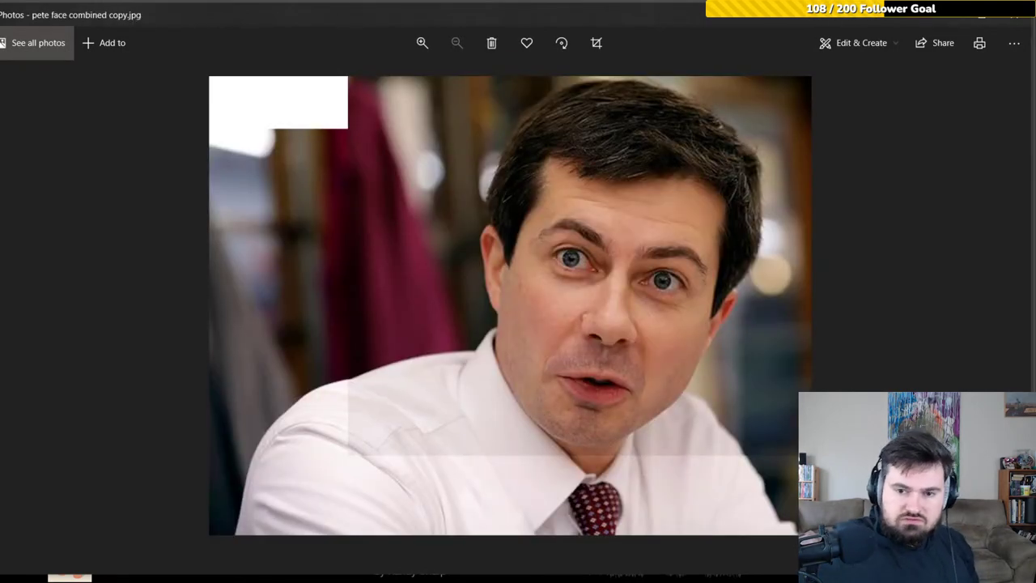
click(1017, 23)
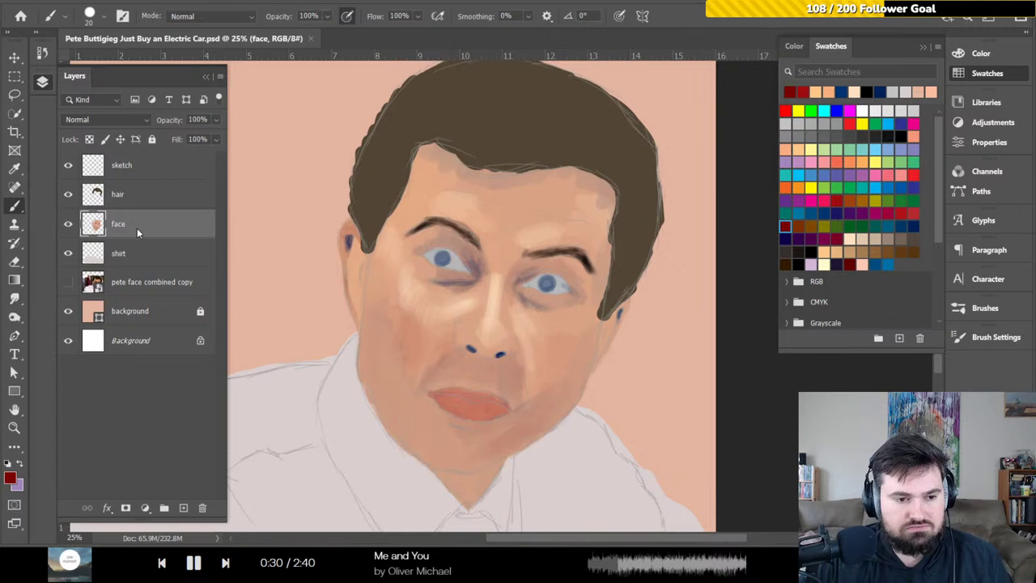
- Lock the face, shirt, pete face combined copy and sketch layers, and make the hair layer active
click(151, 138)
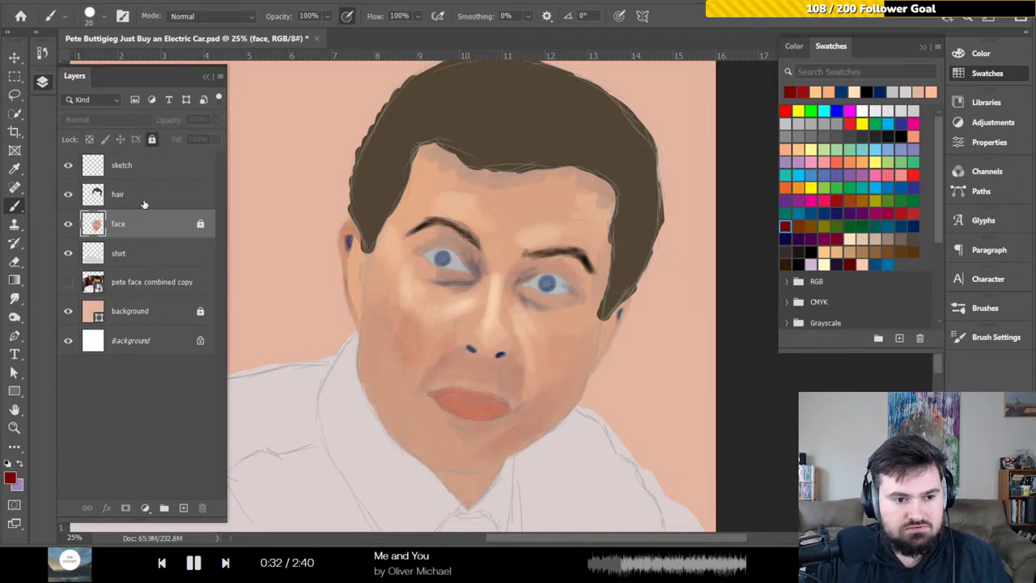
click(129, 263)
click(152, 139)
click(154, 283)
click(152, 139)
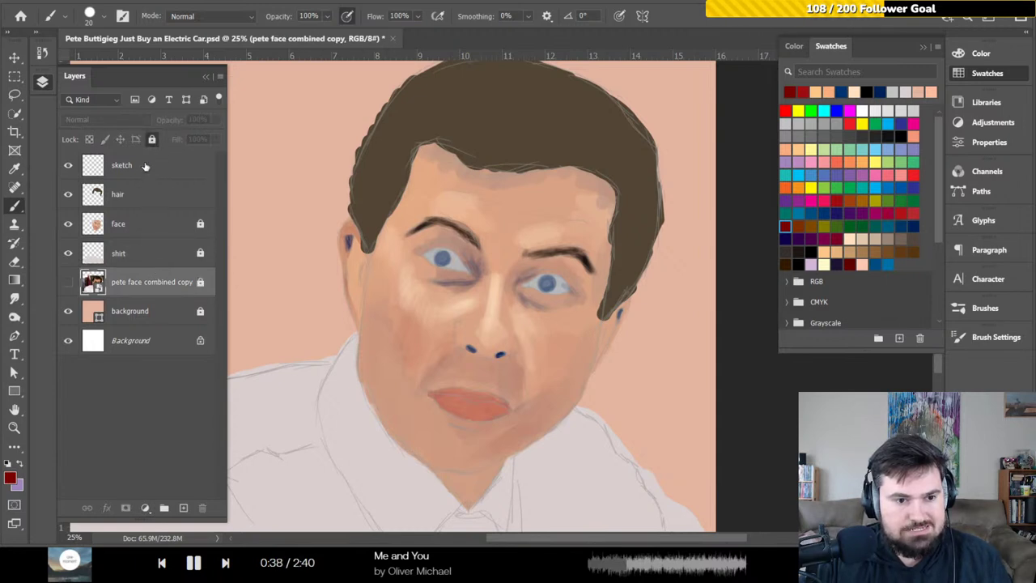
click(145, 165)
click(151, 139)
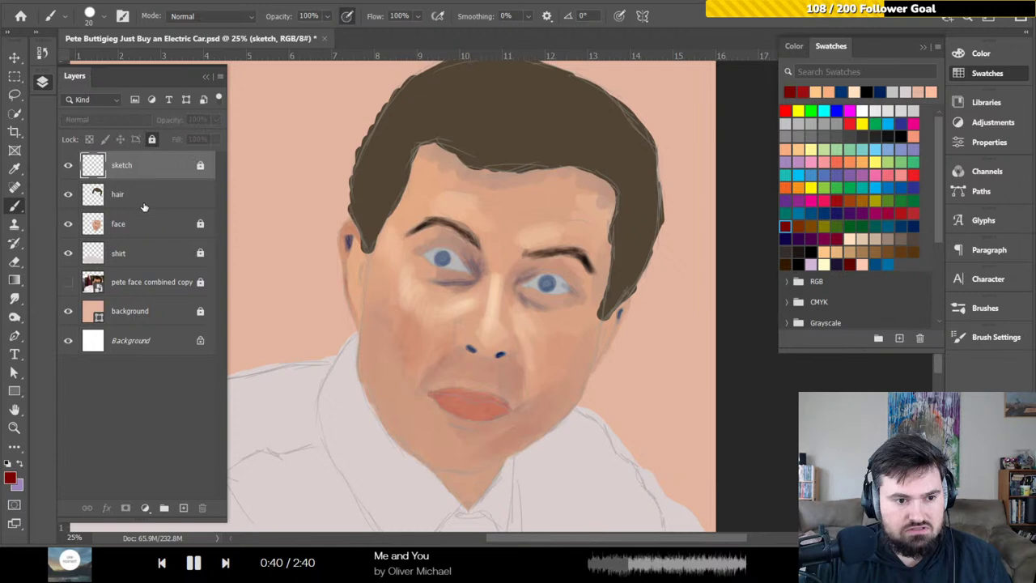
click(143, 207)
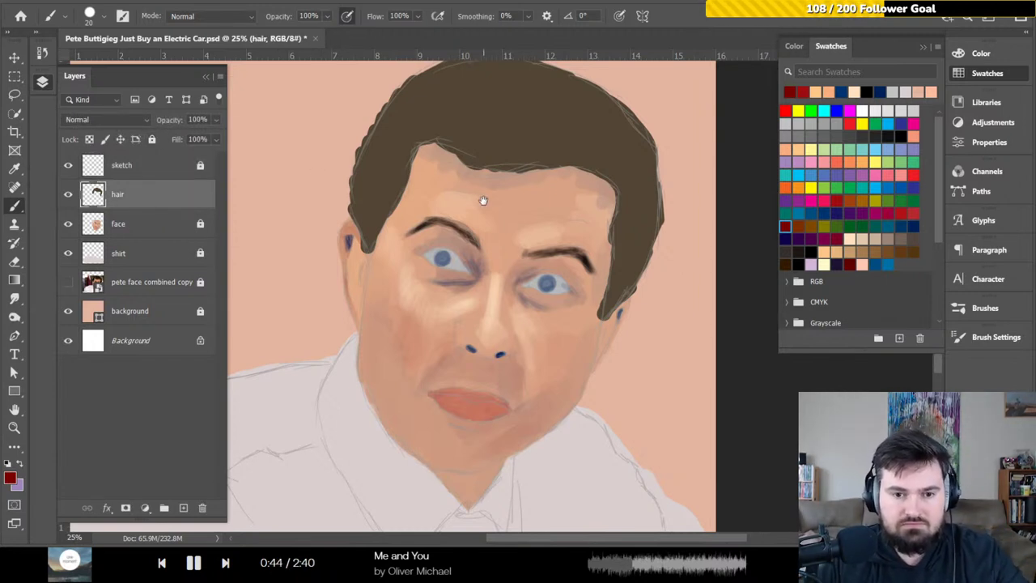
- Clean up the ragged outer edges and sideburn tips of the brown hair with the 50 px Eraser, following the sketch outline
drag(474, 213, 454, 306)
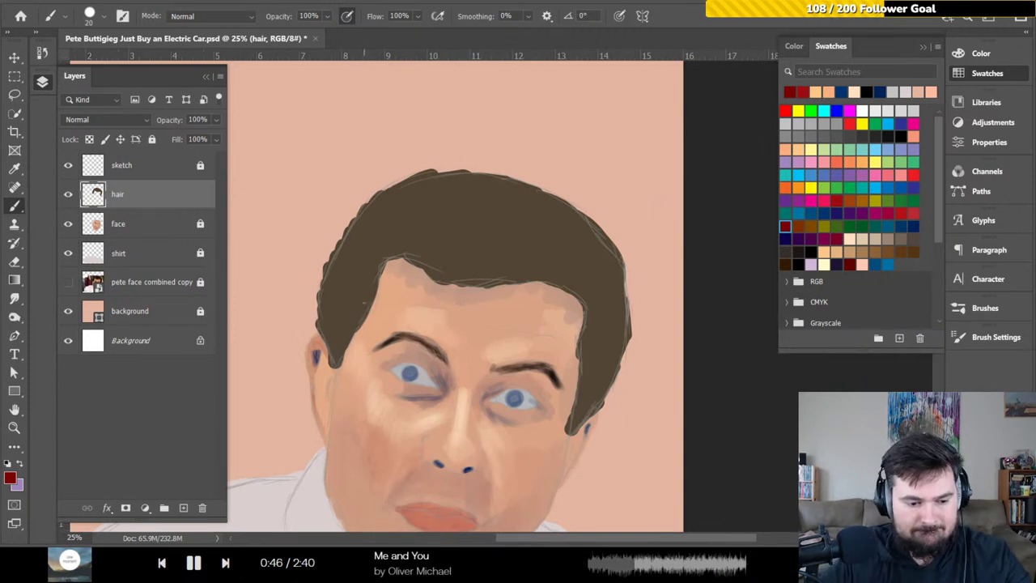
key(e)
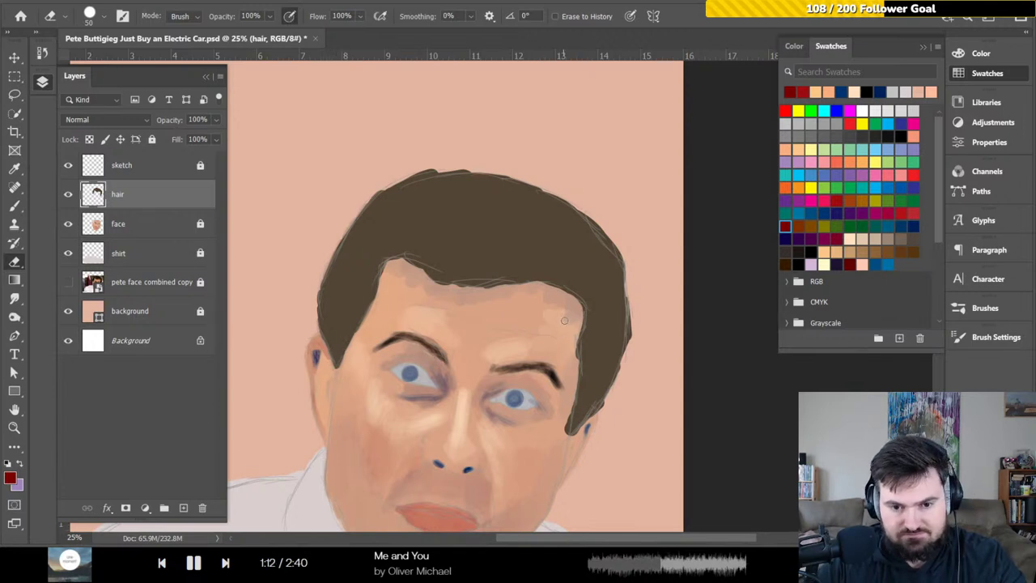
drag(557, 340, 504, 270)
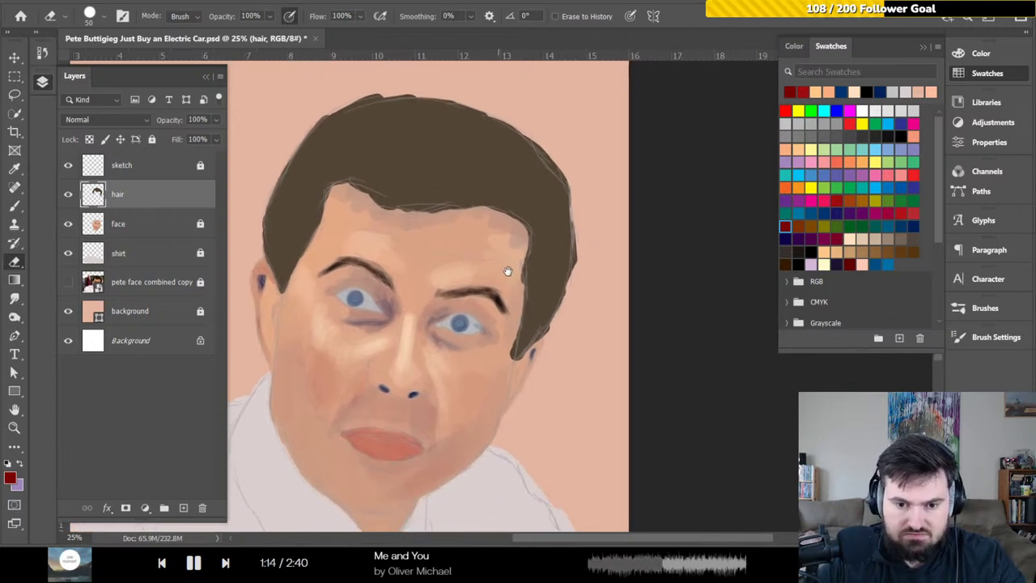
mouse_move(540, 346)
mouse_down()
mouse_move(544, 339)
mouse_move(515, 366)
mouse_up()
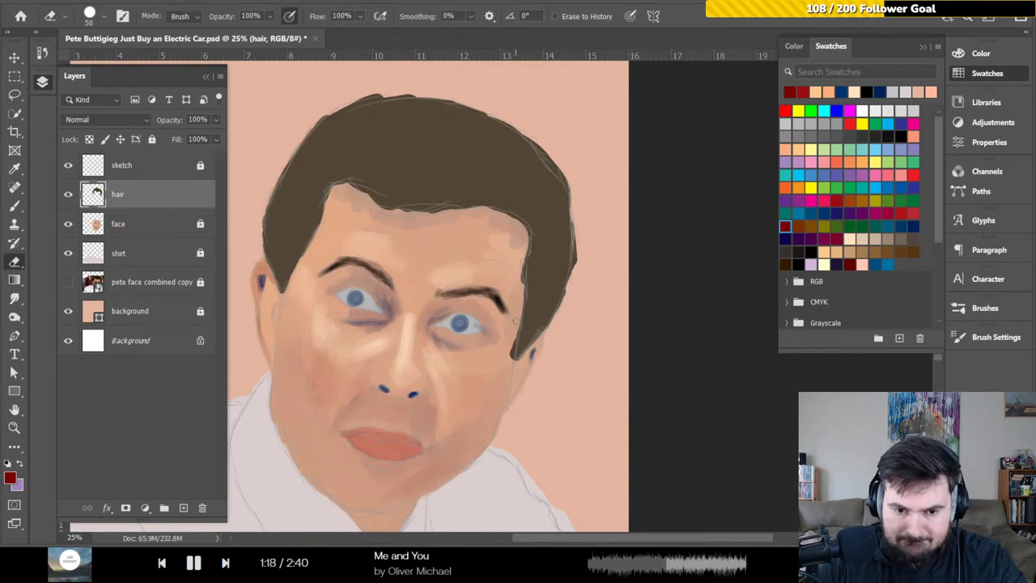
mouse_move(511, 328)
mouse_down()
mouse_move(509, 374)
mouse_move(510, 356)
mouse_up()
mouse_move(578, 277)
mouse_down()
mouse_move(580, 224)
mouse_move(568, 301)
mouse_up()
mouse_move(575, 168)
mouse_down()
mouse_move(560, 159)
mouse_move(571, 180)
mouse_move(552, 159)
mouse_move(577, 169)
mouse_up()
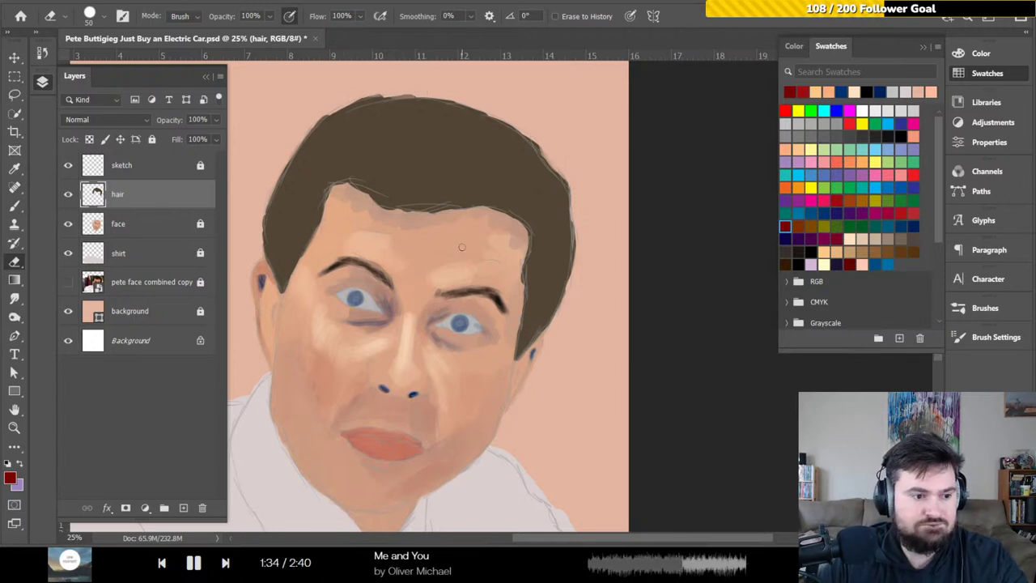
- Set the foreground colour to black and ready the 20 px Brush for painting on the hair layer
scroll(461, 247, up, 1)
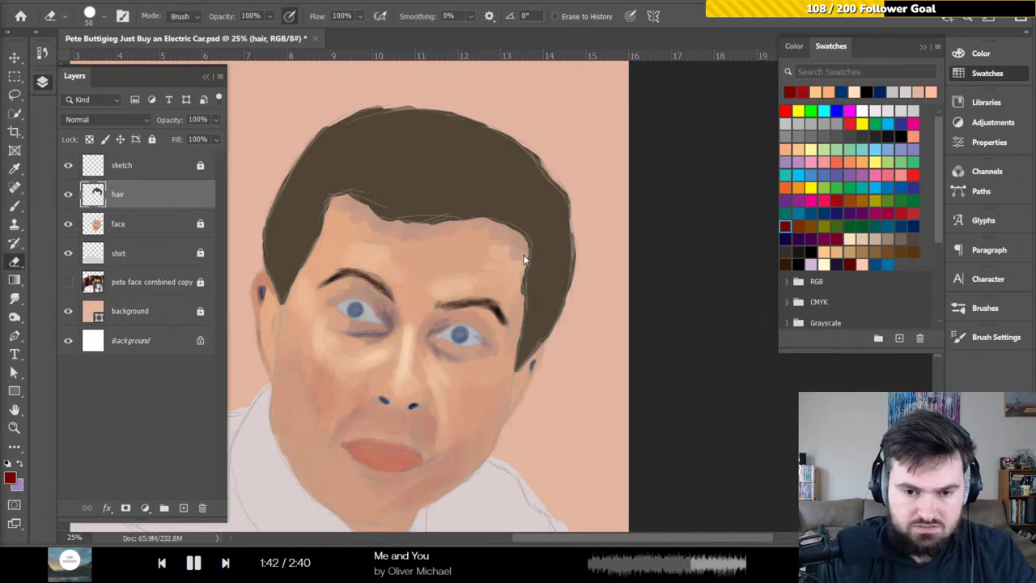
drag(527, 251, 570, 227)
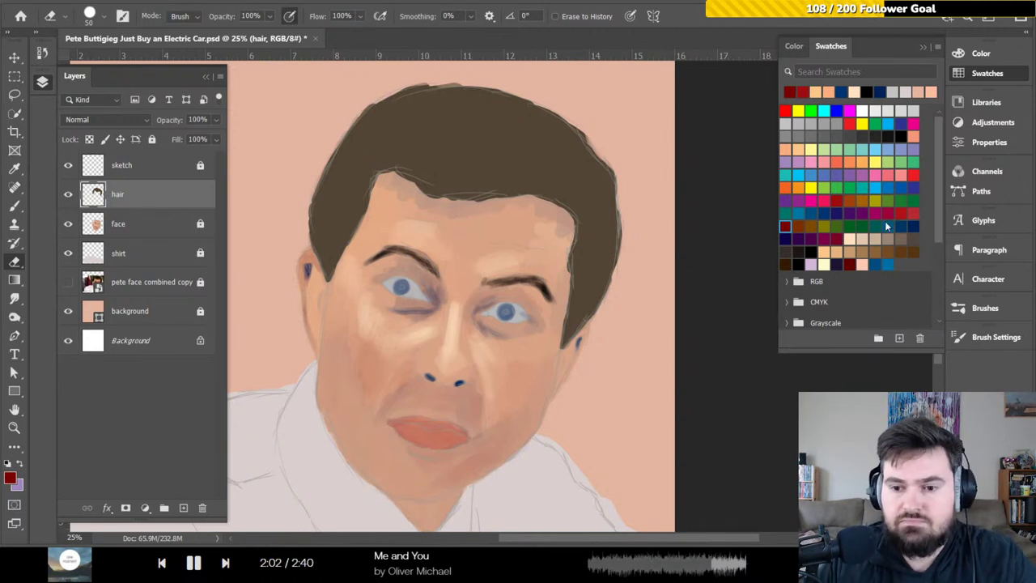
click(810, 252)
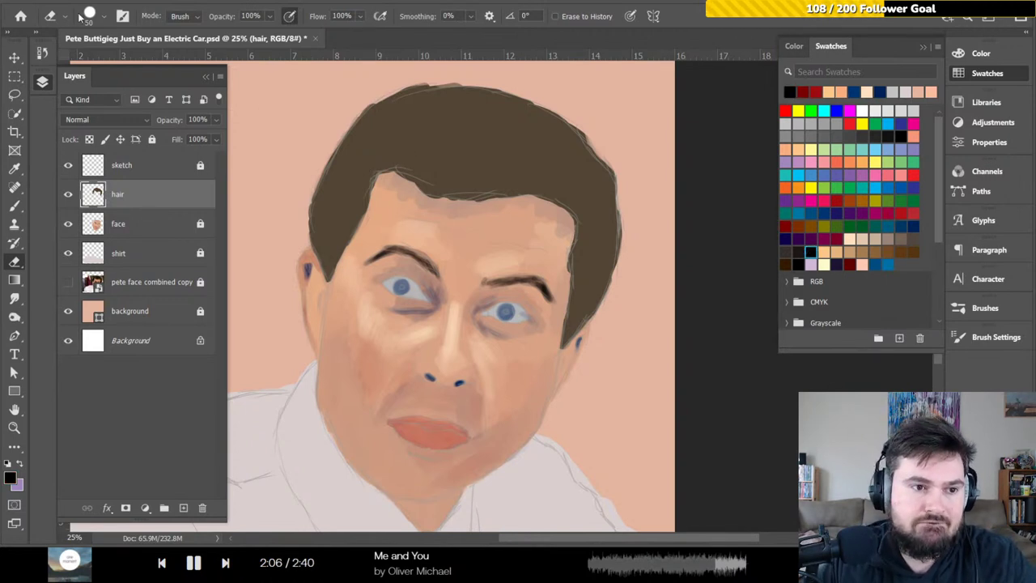
key(b)
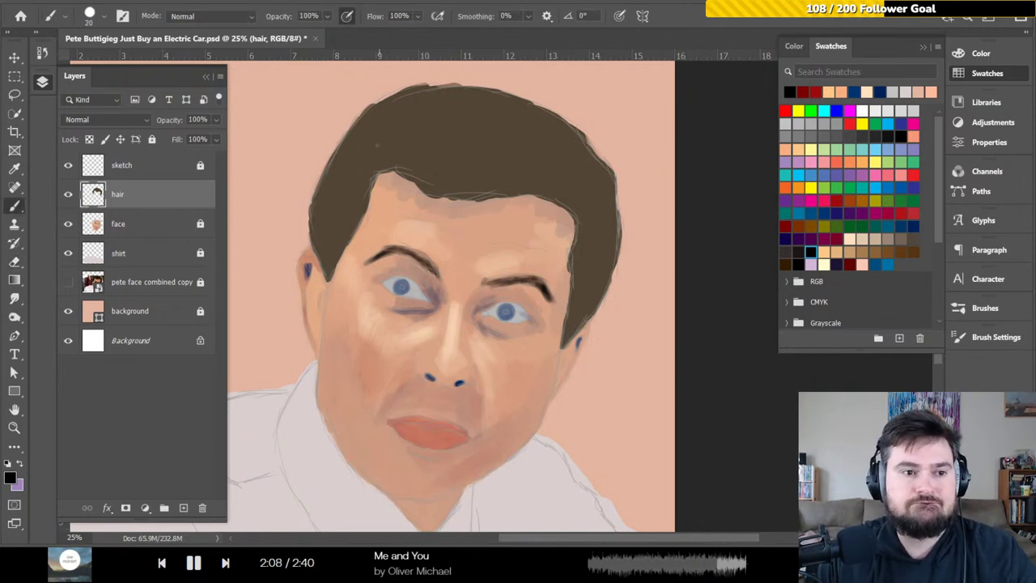
- Look through the available brush presets, from the general brushes to the special effects brushes
click(104, 18)
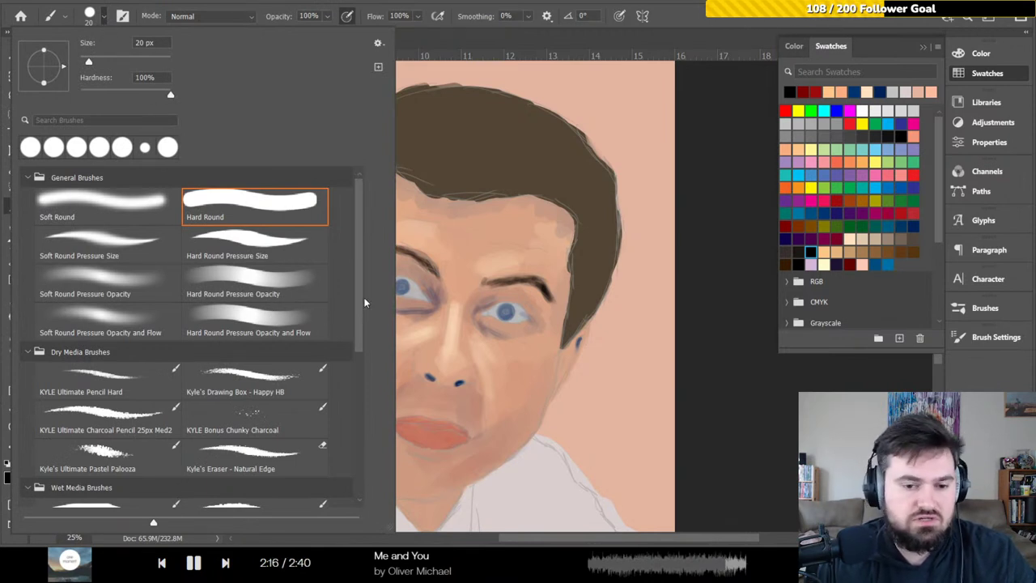
drag(358, 266, 339, 344)
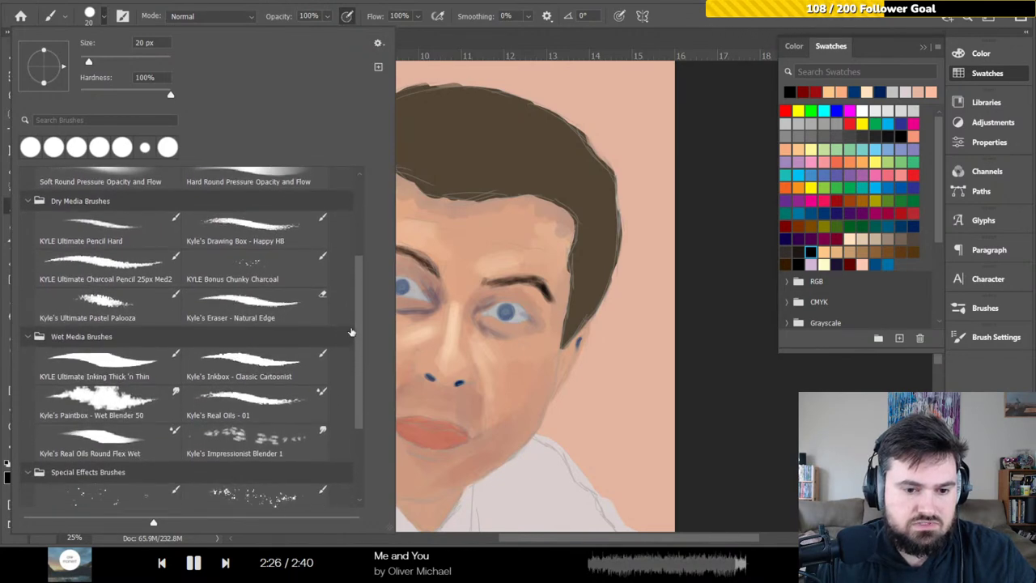
scroll(358, 278, down, 2)
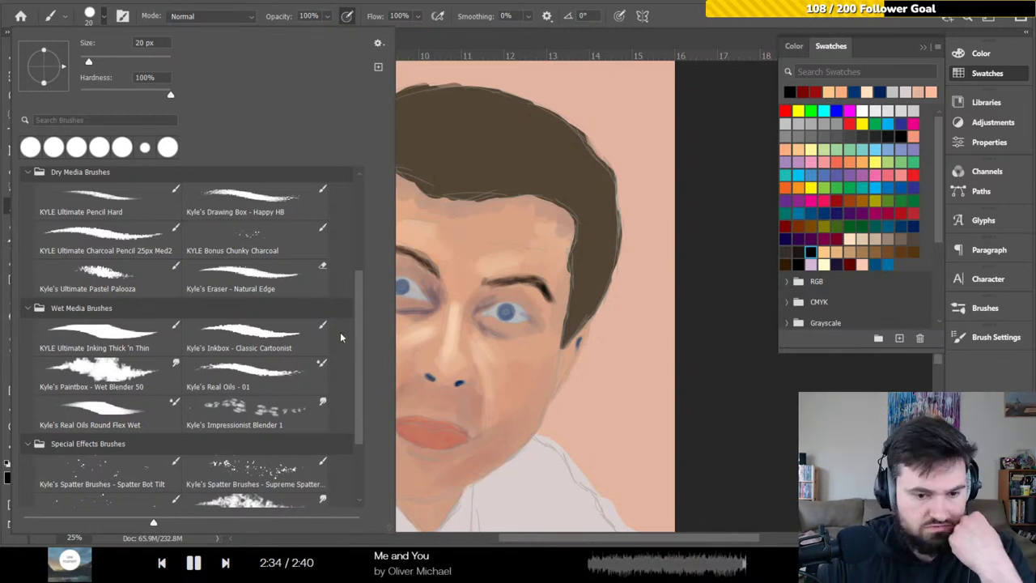
drag(360, 334, 355, 386)
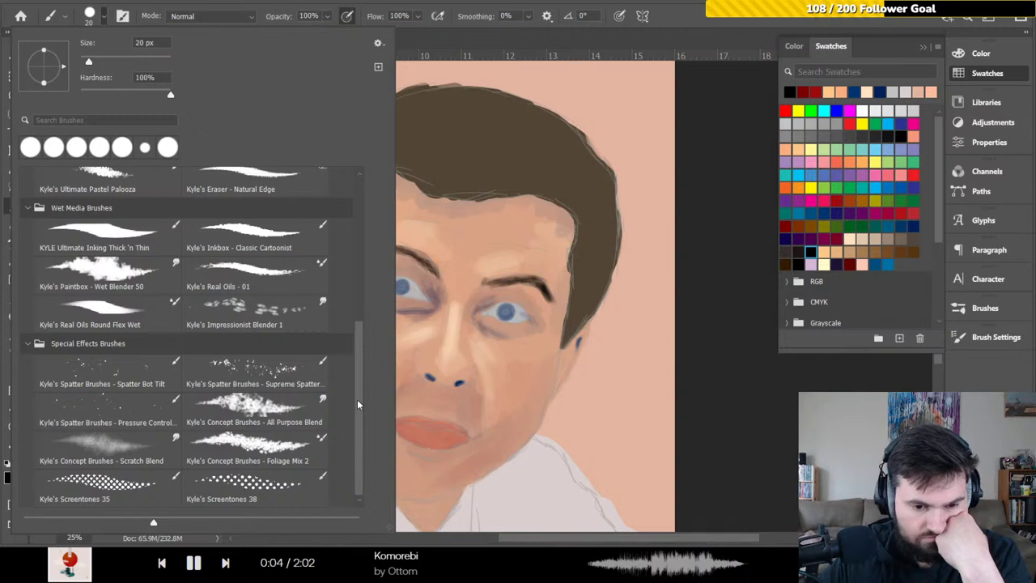
drag(357, 398, 366, 217)
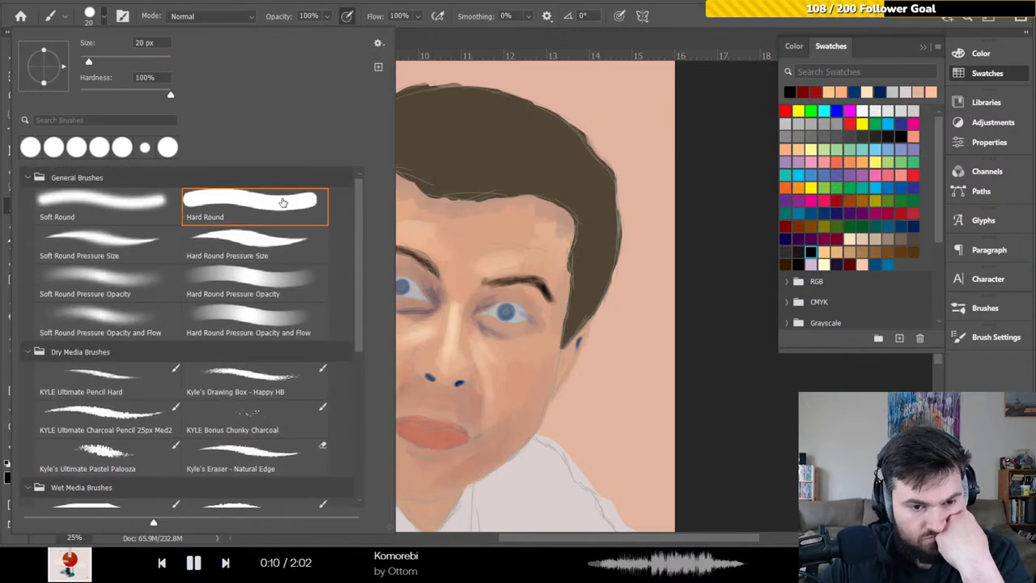
click(103, 21)
click(102, 18)
click(102, 19)
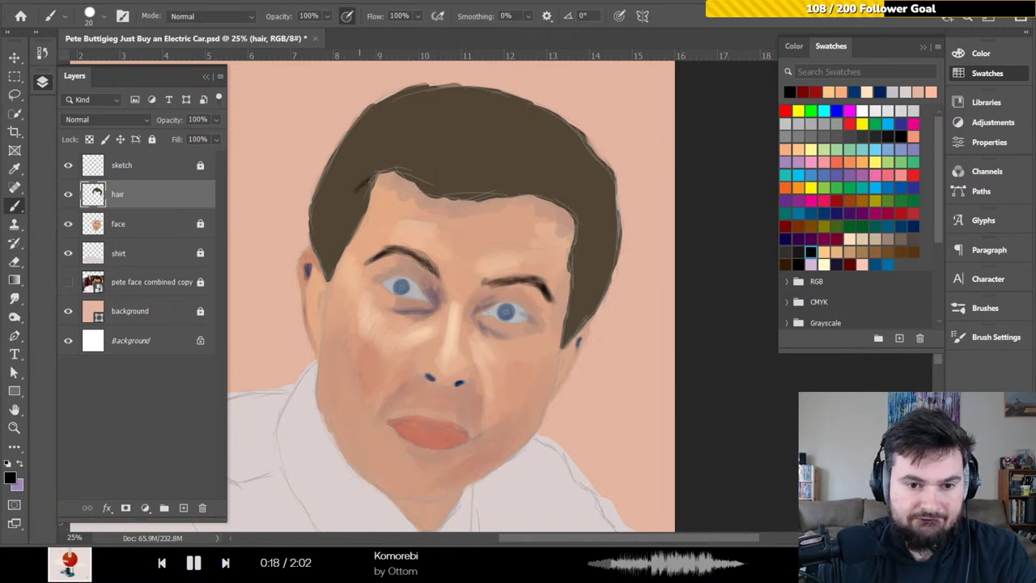
- Paint black hair strands with the 20 px Hard Round brush at the left temple, front hairline and upper-left edge of the hair
mouse_move(366, 187)
mouse_down()
mouse_move(339, 233)
mouse_move(349, 234)
mouse_move(353, 200)
mouse_move(336, 220)
mouse_move(355, 178)
mouse_move(318, 212)
mouse_up()
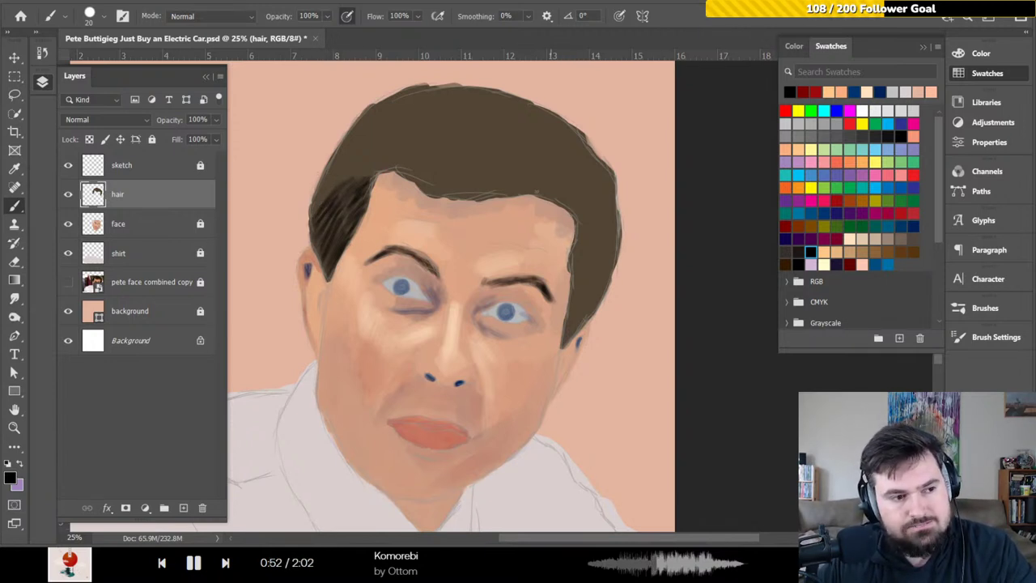
mouse_move(512, 183)
mouse_down()
mouse_move(486, 196)
mouse_move(506, 183)
mouse_move(495, 185)
mouse_up()
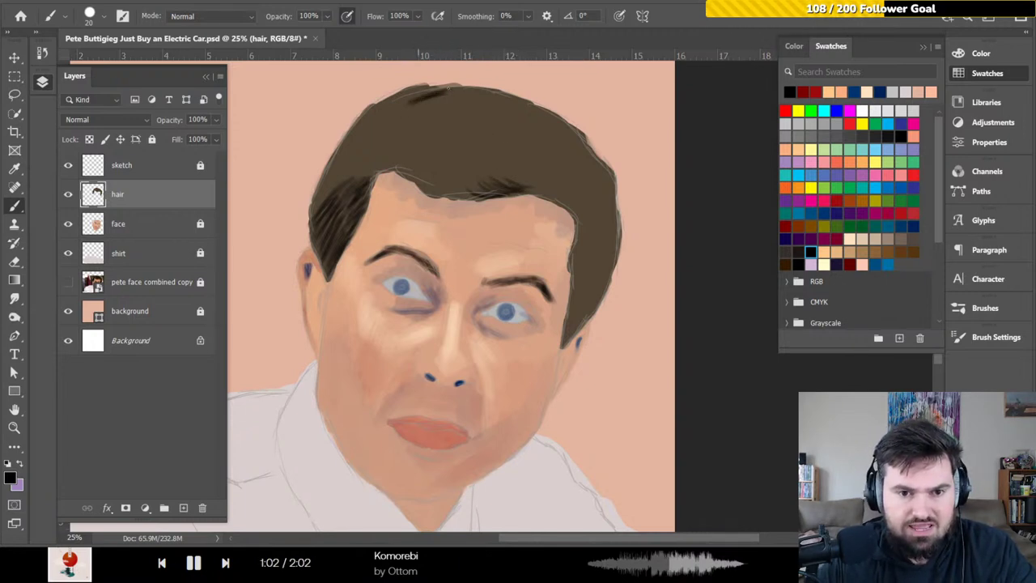
mouse_move(441, 94)
mouse_down()
mouse_move(389, 96)
mouse_move(406, 94)
mouse_up()
mouse_move(377, 138)
mouse_down()
mouse_move(340, 160)
mouse_move(378, 149)
mouse_move(353, 158)
mouse_move(380, 157)
mouse_move(350, 175)
mouse_move(381, 165)
mouse_up()
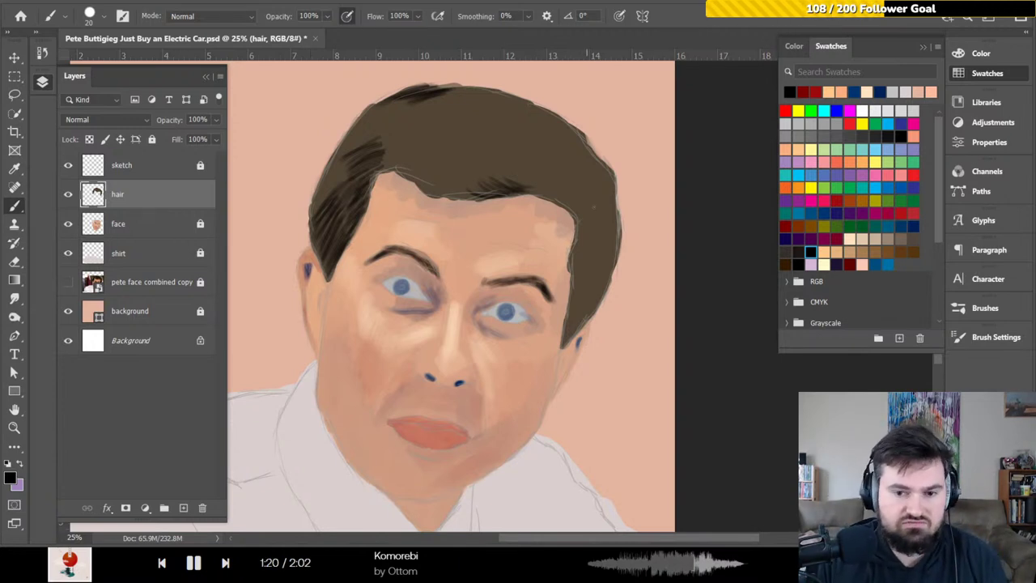
- Shade the right side of the hair with black strands, from the sideburn up to the outer edge
drag(590, 225, 576, 288)
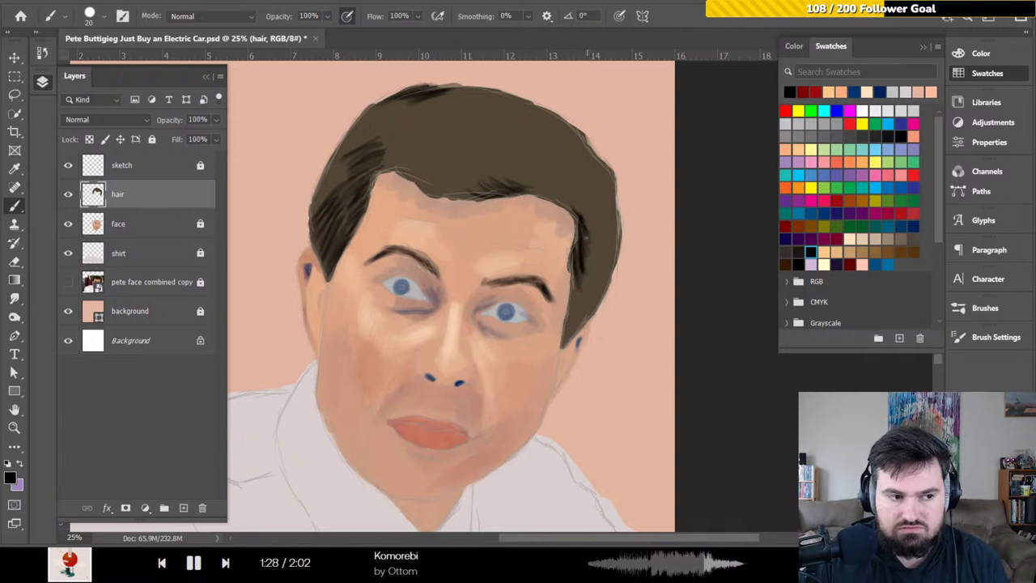
mouse_move(591, 235)
mouse_down()
mouse_move(595, 279)
mouse_move(577, 291)
mouse_move(563, 348)
mouse_up()
mouse_move(577, 297)
mouse_down()
mouse_move(580, 329)
mouse_move(582, 317)
mouse_up()
drag(582, 267, 589, 303)
mouse_move(591, 260)
mouse_down()
mouse_move(596, 310)
mouse_move(593, 288)
mouse_up()
drag(596, 283, 595, 297)
drag(591, 257, 592, 292)
drag(592, 265, 593, 288)
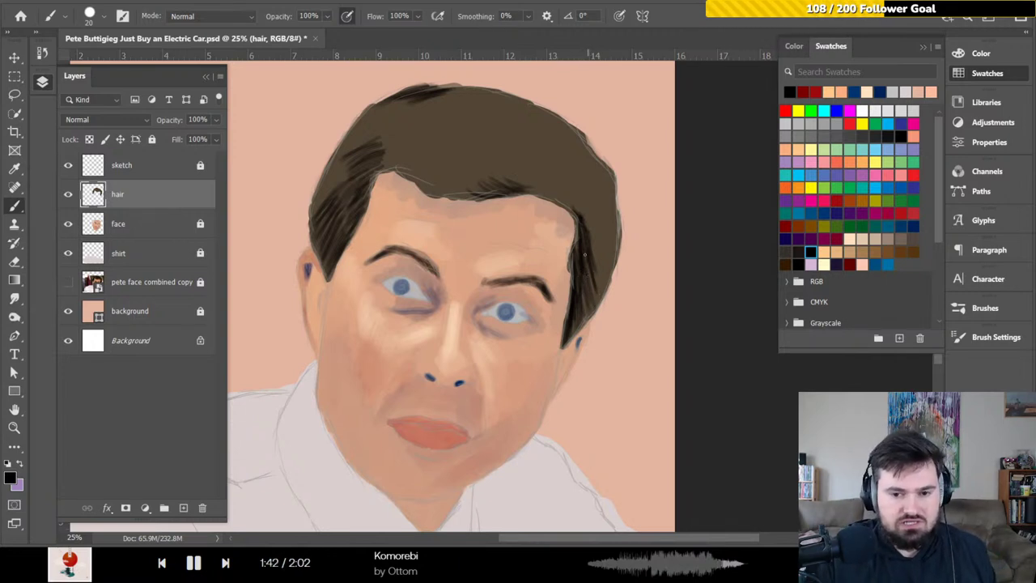
drag(589, 243, 599, 283)
mouse_move(600, 251)
mouse_down()
mouse_move(600, 290)
mouse_move(591, 250)
mouse_move(597, 300)
mouse_move(588, 267)
mouse_up()
mouse_move(591, 314)
mouse_down()
mouse_move(591, 288)
mouse_move(578, 304)
mouse_move(584, 290)
mouse_up()
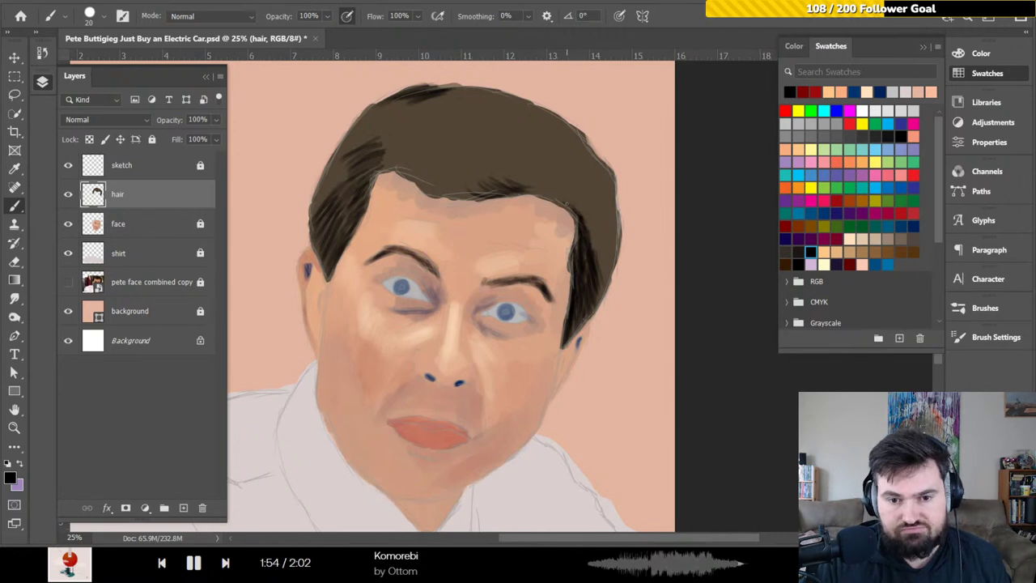
mouse_move(603, 218)
mouse_down()
mouse_move(603, 249)
mouse_move(592, 231)
mouse_move(604, 269)
mouse_move(610, 188)
mouse_up()
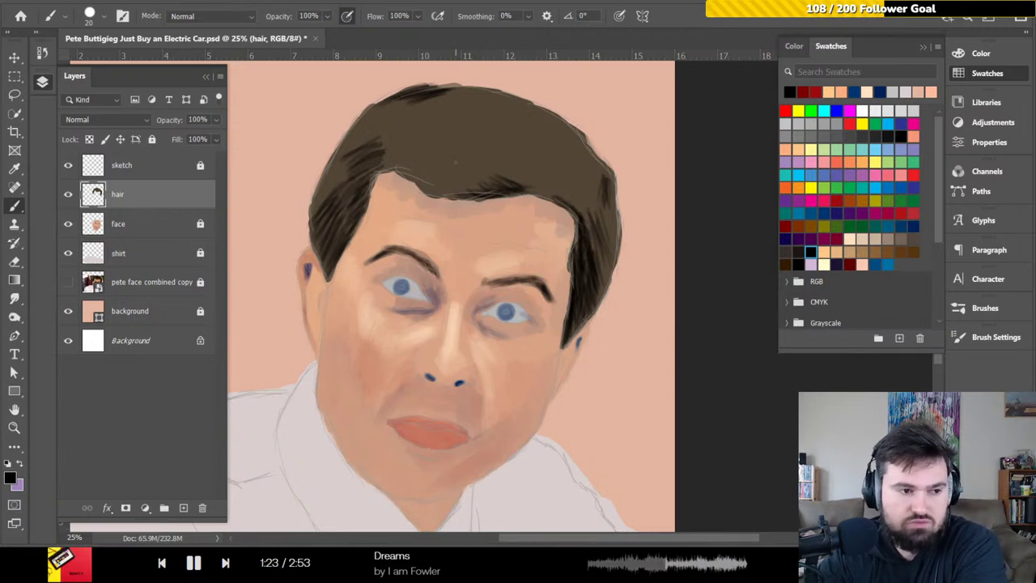
- Paint black strands across the upper-left crown and down the left side of the hair
mouse_move(475, 131)
mouse_down()
mouse_move(425, 139)
mouse_move(486, 136)
mouse_move(445, 133)
mouse_move(502, 118)
mouse_move(441, 132)
mouse_move(499, 116)
mouse_move(439, 120)
mouse_move(476, 101)
mouse_move(391, 111)
mouse_up()
drag(433, 104, 382, 117)
mouse_move(414, 100)
mouse_down()
mouse_move(359, 122)
mouse_move(334, 160)
mouse_move(312, 204)
mouse_move(327, 235)
mouse_up()
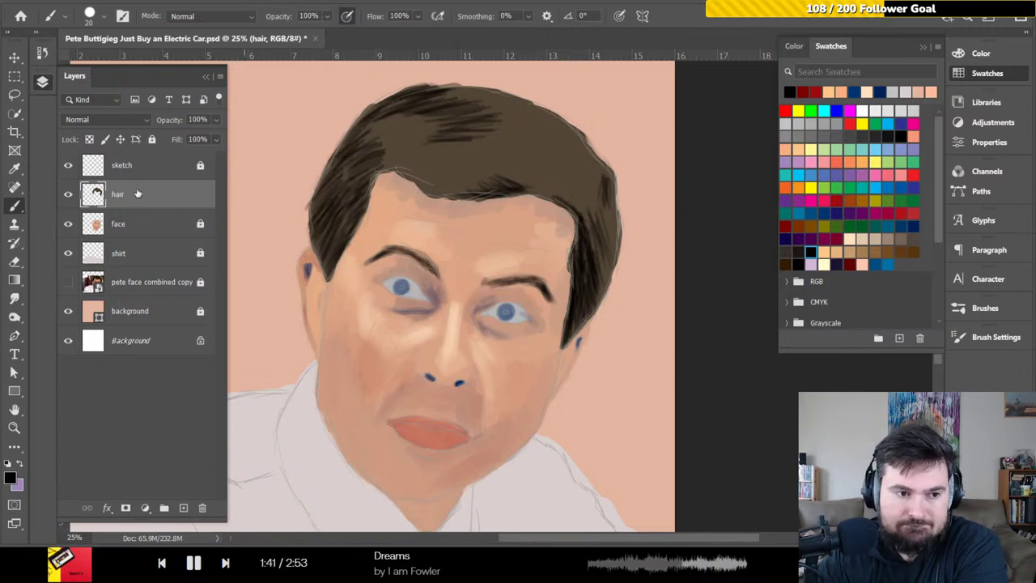
- Toggle the sketch layer's visibility to compare the painted hair with and without the outlines
click(68, 167)
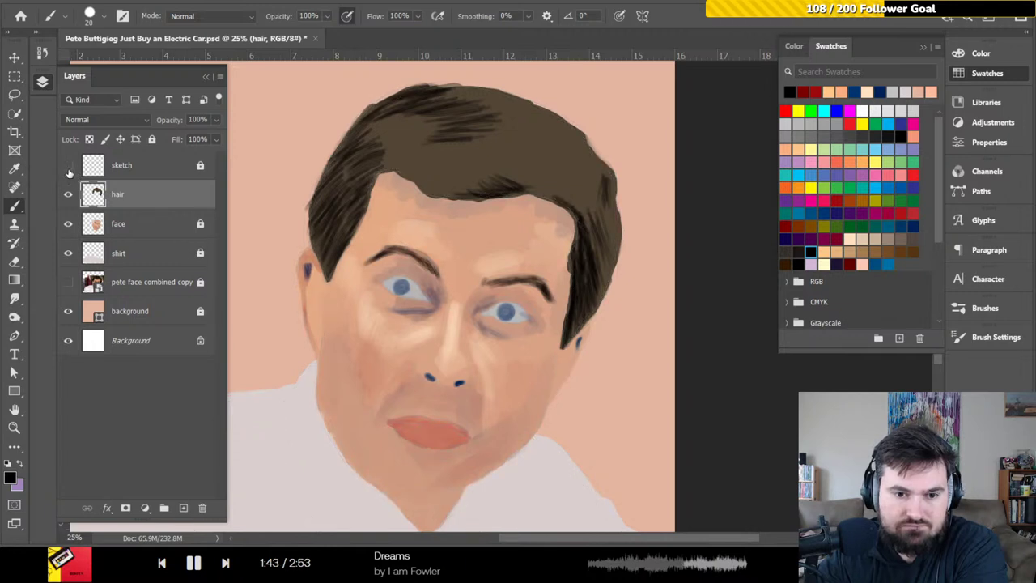
click(68, 167)
click(68, 167)
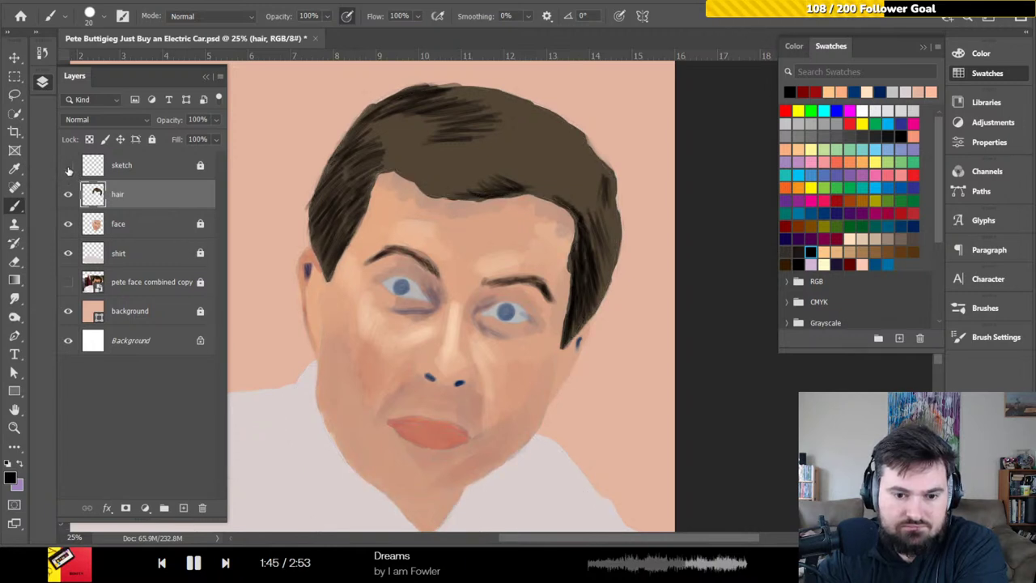
click(68, 167)
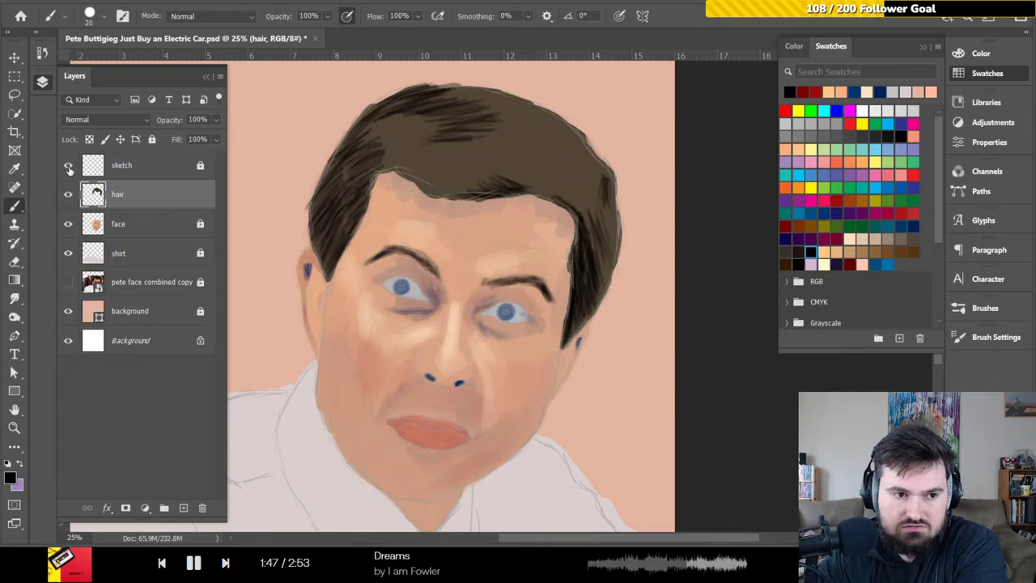
- Fill the left half of the hair with black strands and darken the fringe along the whole front hairline
mouse_move(490, 186)
mouse_down()
mouse_move(449, 189)
mouse_move(440, 187)
mouse_move(456, 175)
mouse_move(484, 176)
mouse_move(445, 168)
mouse_move(455, 160)
mouse_move(445, 157)
mouse_move(409, 169)
mouse_up()
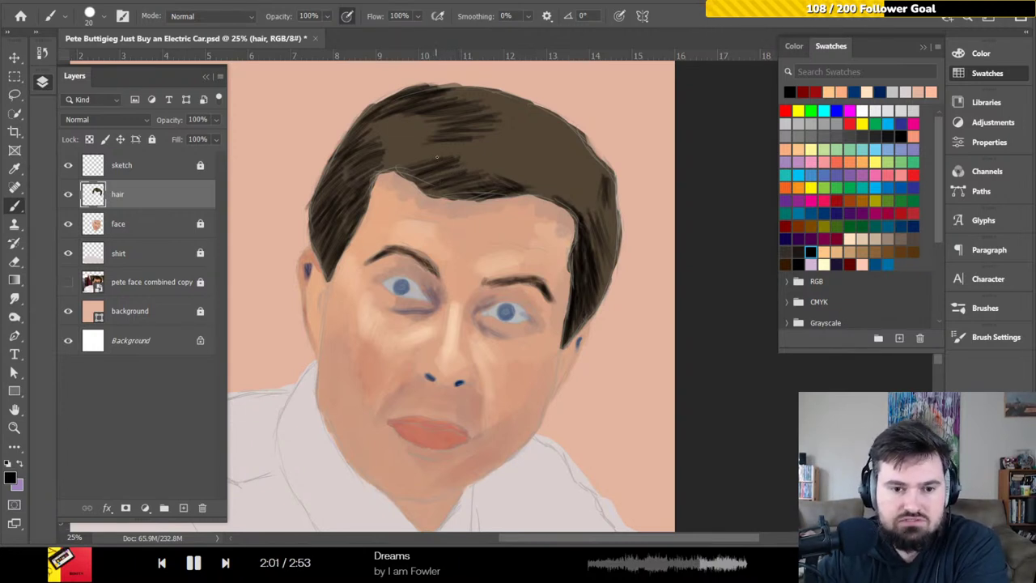
mouse_move(425, 165)
mouse_down()
mouse_move(397, 150)
mouse_move(441, 149)
mouse_up()
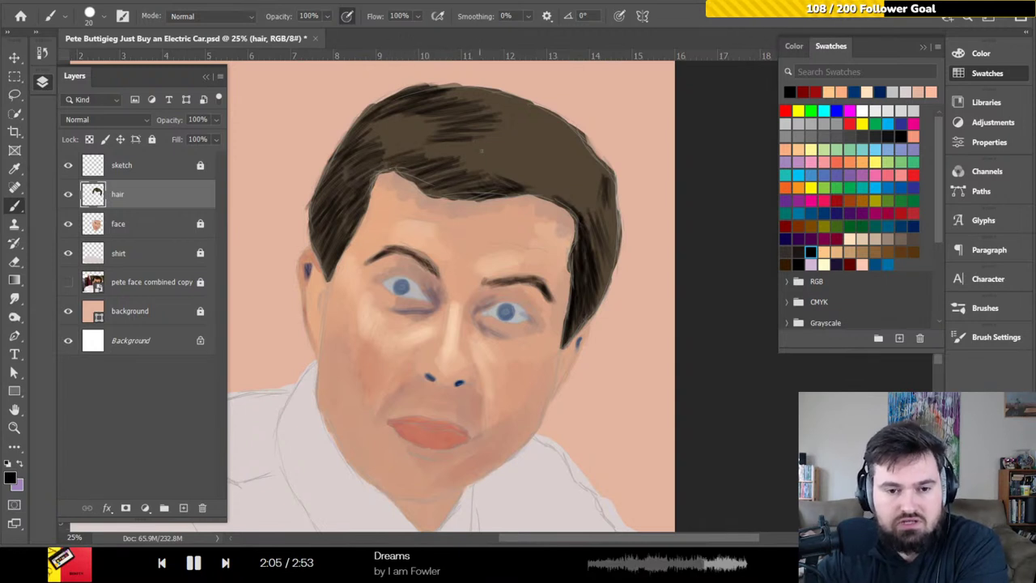
mouse_move(442, 151)
mouse_down()
mouse_move(380, 134)
mouse_move(399, 126)
mouse_move(358, 129)
mouse_move(395, 130)
mouse_move(356, 136)
mouse_move(339, 189)
mouse_move(352, 189)
mouse_move(333, 235)
mouse_up()
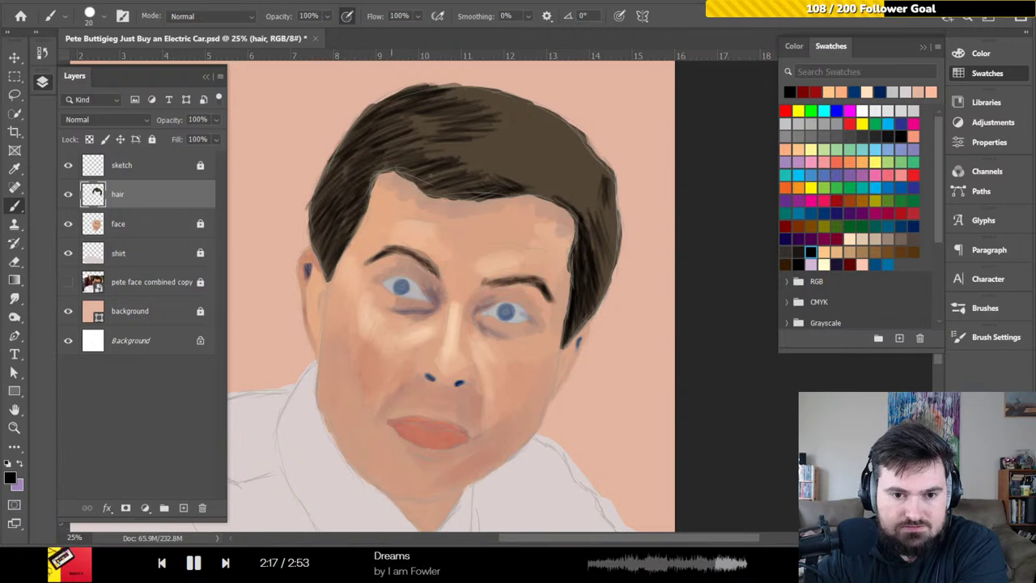
mouse_move(489, 152)
mouse_down()
mouse_move(431, 151)
mouse_move(474, 124)
mouse_move(453, 121)
mouse_move(466, 113)
mouse_move(452, 91)
mouse_move(392, 131)
mouse_up()
mouse_move(448, 114)
mouse_down()
mouse_move(397, 135)
mouse_move(481, 183)
mouse_move(522, 193)
mouse_move(508, 182)
mouse_up()
drag(584, 196, 516, 199)
drag(588, 202, 528, 194)
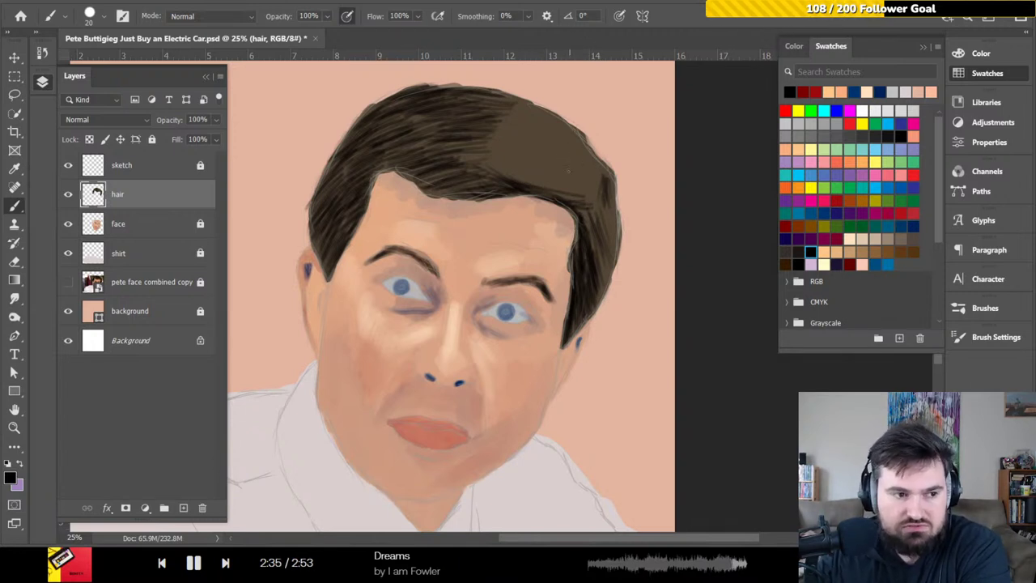
- Add black strands across the unshaded right part of the crown, from the fringe up to the top edge
drag(557, 171, 536, 171)
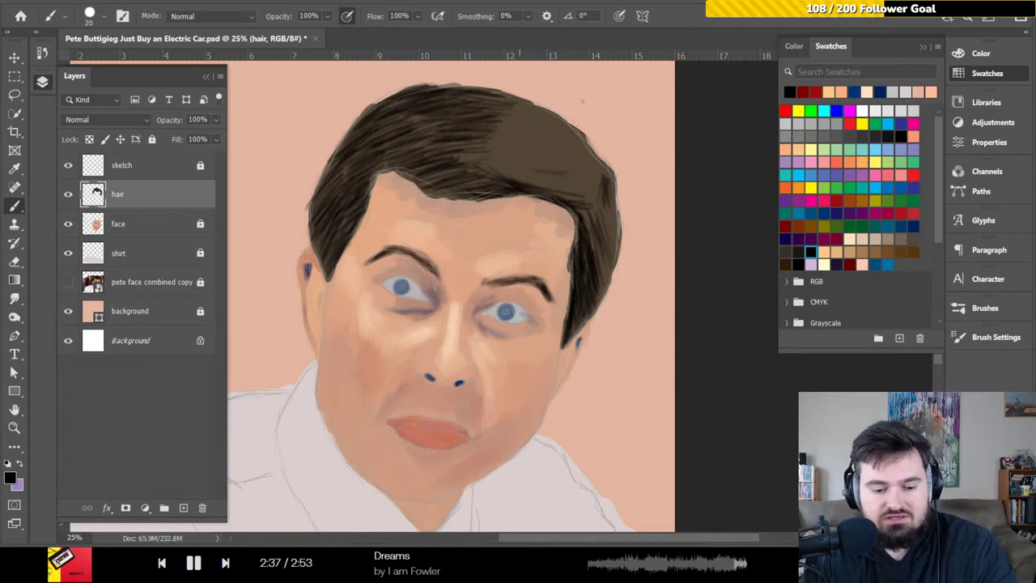
scroll(559, 98, down, 2)
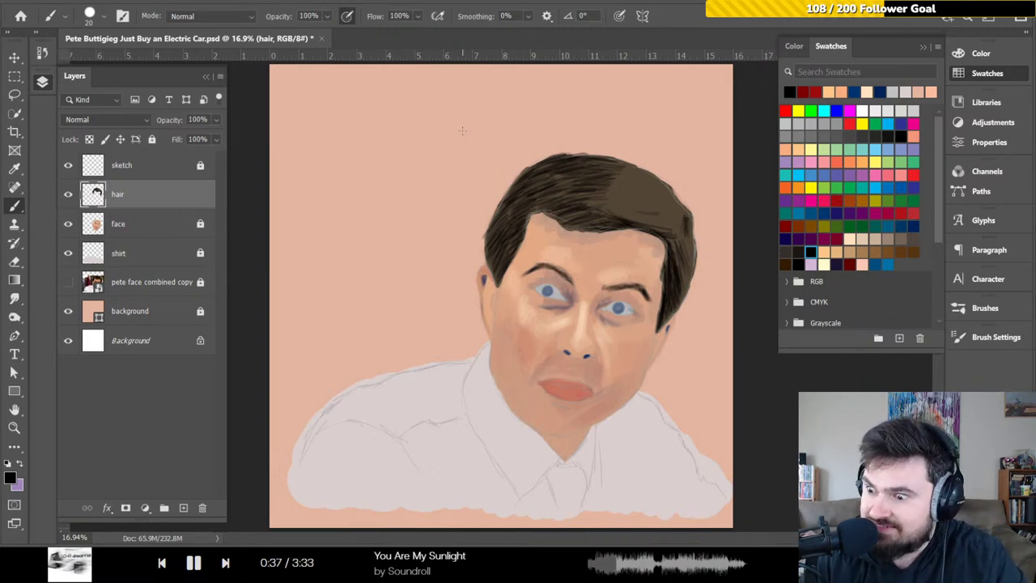
key(ctrl+plus)
key(ctrl+plus)
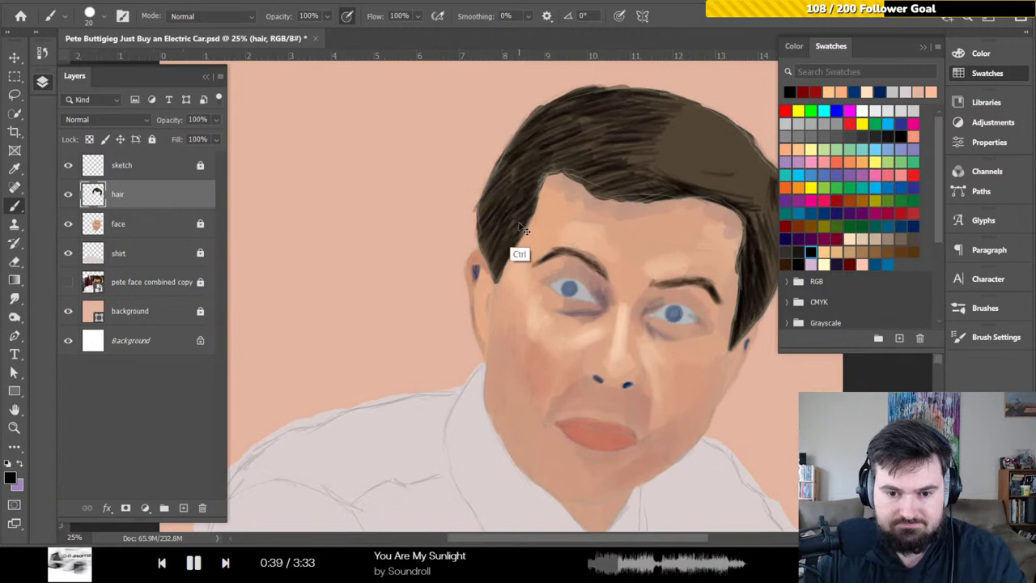
drag(493, 213, 364, 229)
mouse_move(544, 208)
mouse_down()
mouse_move(602, 216)
mouse_move(628, 237)
mouse_move(596, 225)
mouse_move(633, 231)
mouse_move(659, 219)
mouse_up()
mouse_move(587, 212)
mouse_down()
mouse_move(638, 219)
mouse_move(620, 220)
mouse_up()
mouse_move(548, 202)
mouse_down()
mouse_move(624, 193)
mouse_move(618, 171)
mouse_move(641, 180)
mouse_up()
mouse_move(572, 182)
mouse_down()
mouse_move(627, 169)
mouse_move(633, 153)
mouse_up()
drag(552, 165, 622, 150)
mouse_move(519, 154)
mouse_down()
mouse_move(609, 153)
mouse_move(625, 130)
mouse_up()
mouse_move(542, 133)
mouse_down()
mouse_move(620, 127)
mouse_move(607, 121)
mouse_up()
drag(520, 131, 596, 120)
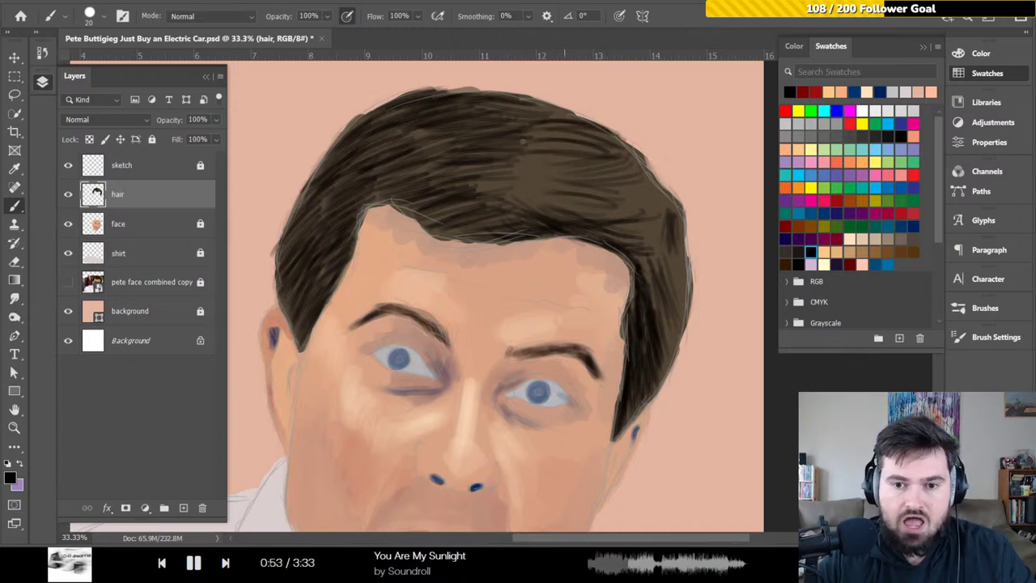
drag(549, 160, 614, 154)
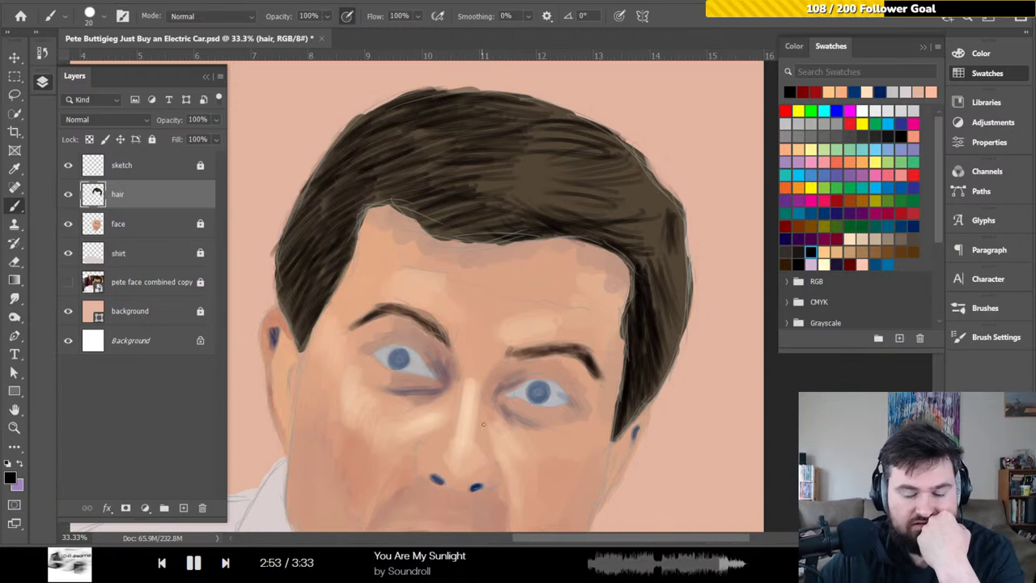
click(103, 17)
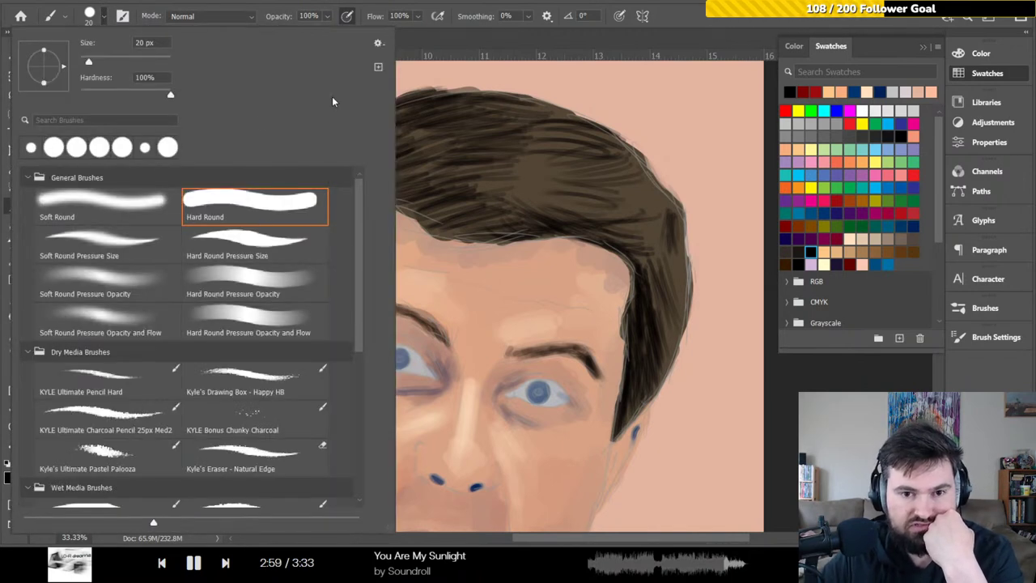
click(509, 80)
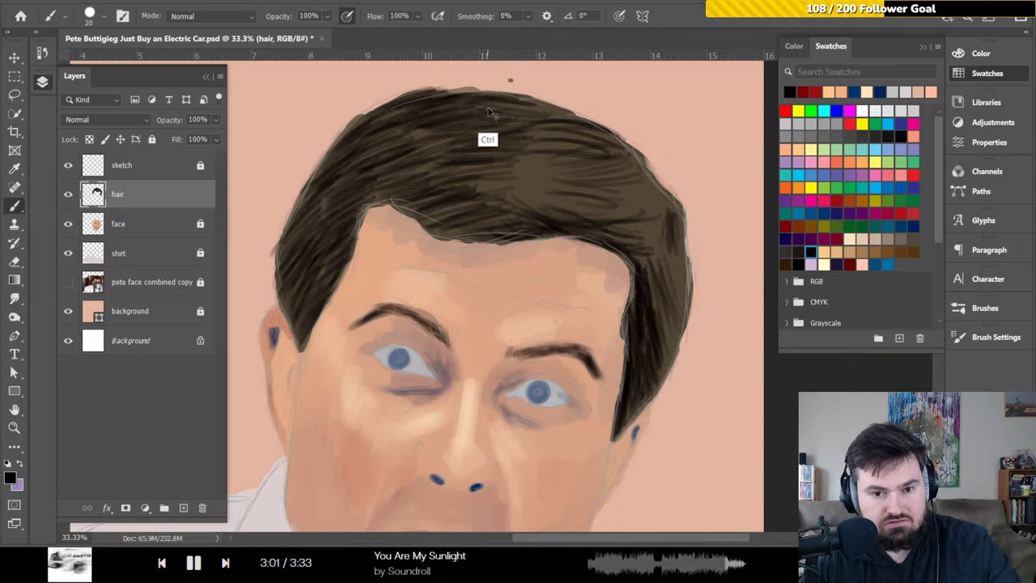
click(106, 18)
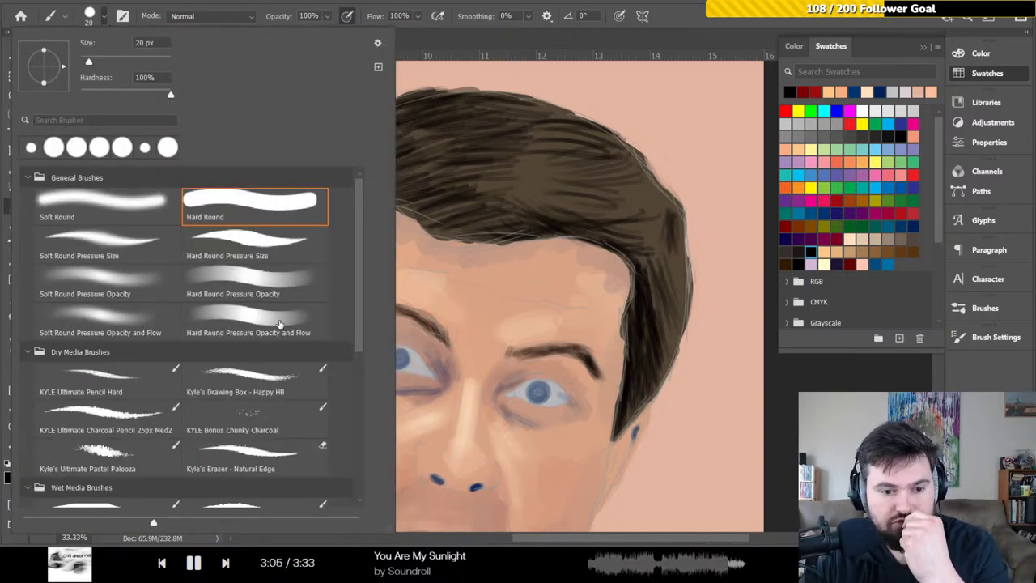
click(104, 18)
click(104, 18)
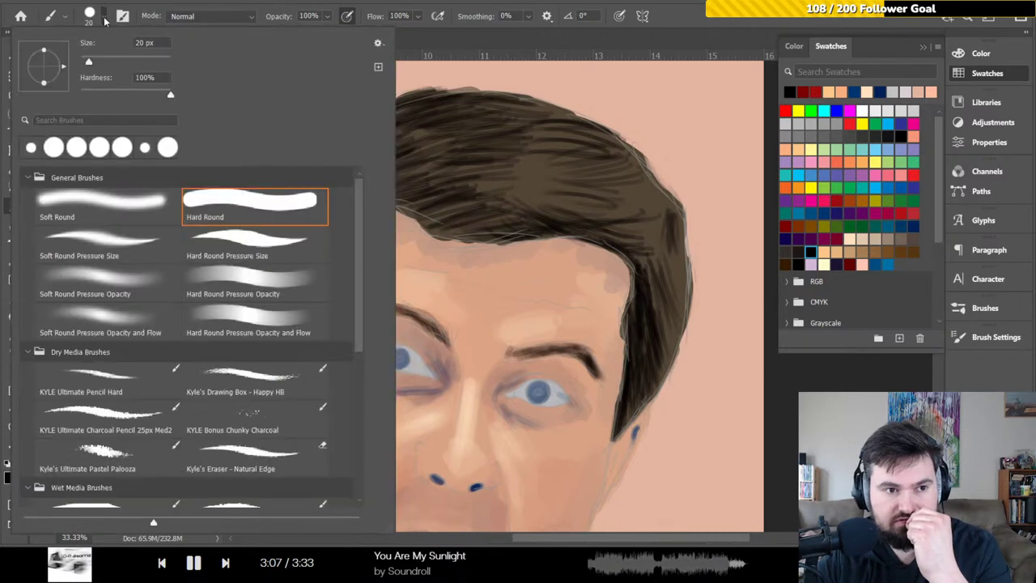
click(103, 18)
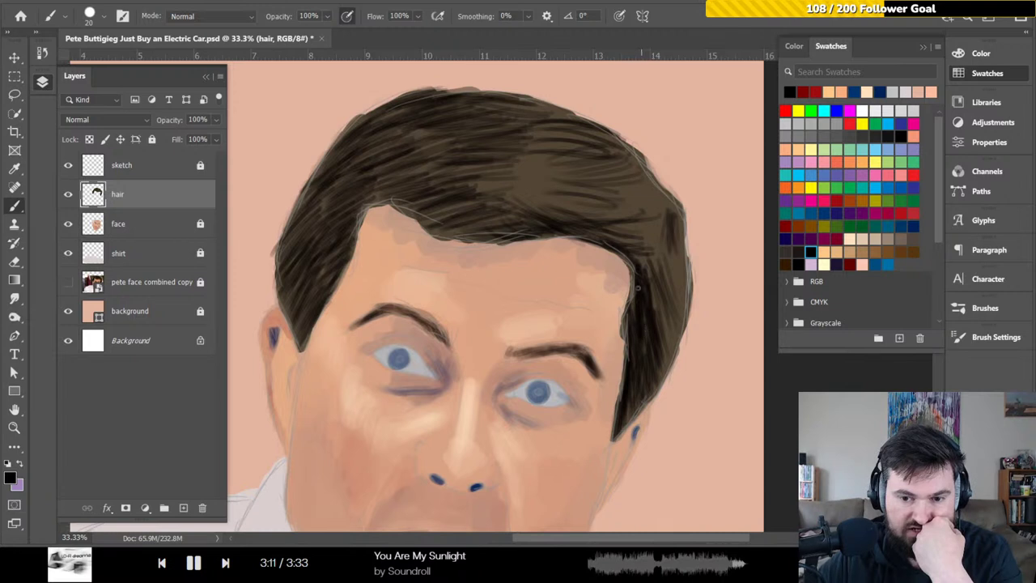
- Darken the outer right side of the hair and its upper-right curve with more black strands
drag(640, 293, 627, 283)
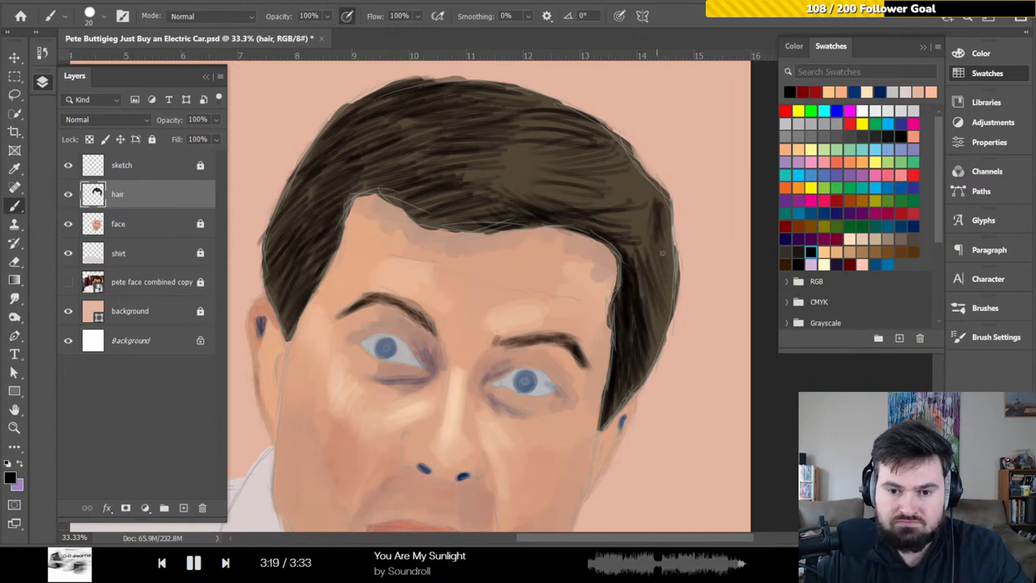
drag(664, 229, 662, 319)
mouse_move(661, 283)
mouse_down()
mouse_move(654, 349)
mouse_move(628, 299)
mouse_move(637, 322)
mouse_move(650, 299)
mouse_move(640, 212)
mouse_up()
drag(591, 163, 612, 186)
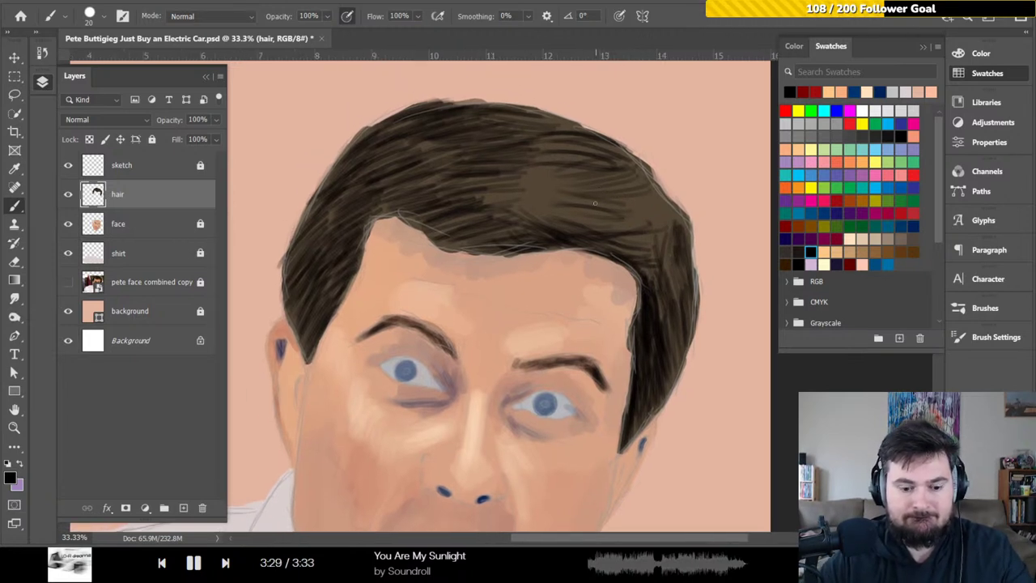
- Enlarge the brush to 70 px and darken the hair with broad strokes from the crown to the left side
key(bracketright)
key(bracketright)
key(bracketright)
key(bracketright)
key(bracketright)
key(bracketright)
key(bracketright)
key(bracketright)
mouse_move(589, 204)
mouse_down()
mouse_move(515, 192)
mouse_move(553, 214)
mouse_move(588, 207)
mouse_move(503, 214)
mouse_move(576, 219)
mouse_move(565, 195)
mouse_move(508, 185)
mouse_move(563, 194)
mouse_move(596, 183)
mouse_move(517, 162)
mouse_move(500, 167)
mouse_move(585, 181)
mouse_move(522, 151)
mouse_move(479, 147)
mouse_move(551, 154)
mouse_move(527, 141)
mouse_move(444, 144)
mouse_move(541, 142)
mouse_move(515, 132)
mouse_move(411, 133)
mouse_move(460, 115)
mouse_move(368, 148)
mouse_move(380, 145)
mouse_move(370, 212)
mouse_move(374, 187)
mouse_move(326, 260)
mouse_move(336, 192)
mouse_move(304, 284)
mouse_move(329, 228)
mouse_move(310, 250)
mouse_up()
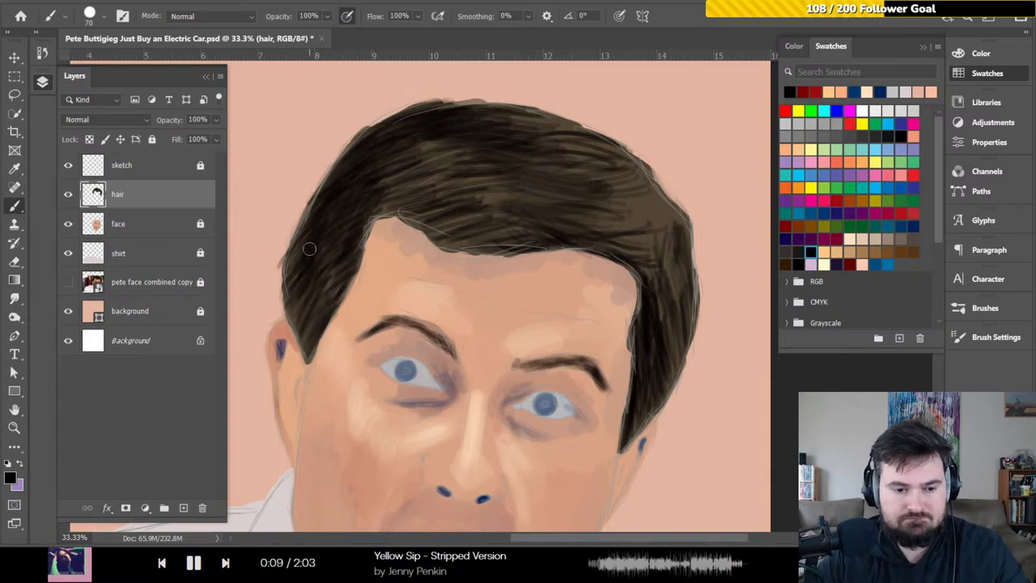
- Erase the stray dark paint outside the left edge of the hair
key(e)
mouse_move(270, 281)
mouse_down()
mouse_move(291, 225)
mouse_move(276, 292)
mouse_up()
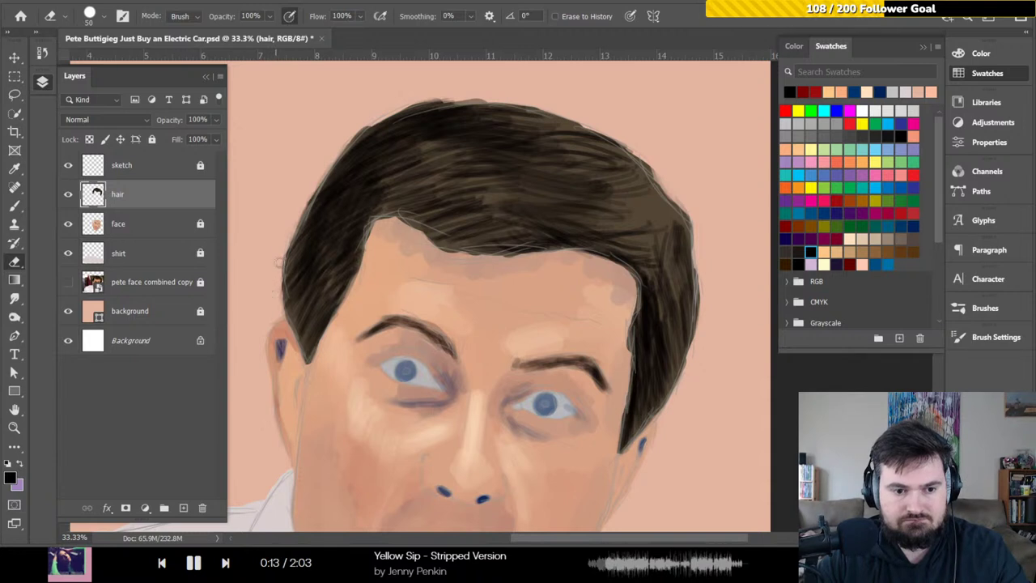
- Darken the lighter brown patches on the right part of the crown with 70 px black brush strokes
key(b)
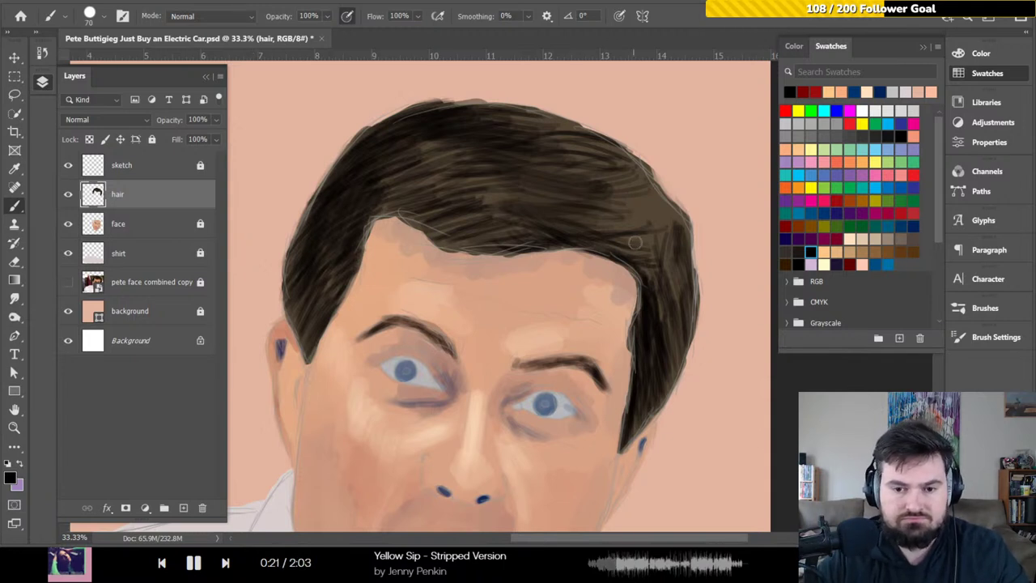
drag(633, 235, 669, 272)
mouse_move(659, 218)
mouse_down()
mouse_move(676, 283)
mouse_move(672, 214)
mouse_move(673, 242)
mouse_move(659, 230)
mouse_move(659, 211)
mouse_move(631, 208)
mouse_move(612, 223)
mouse_move(648, 214)
mouse_move(654, 195)
mouse_move(578, 196)
mouse_up()
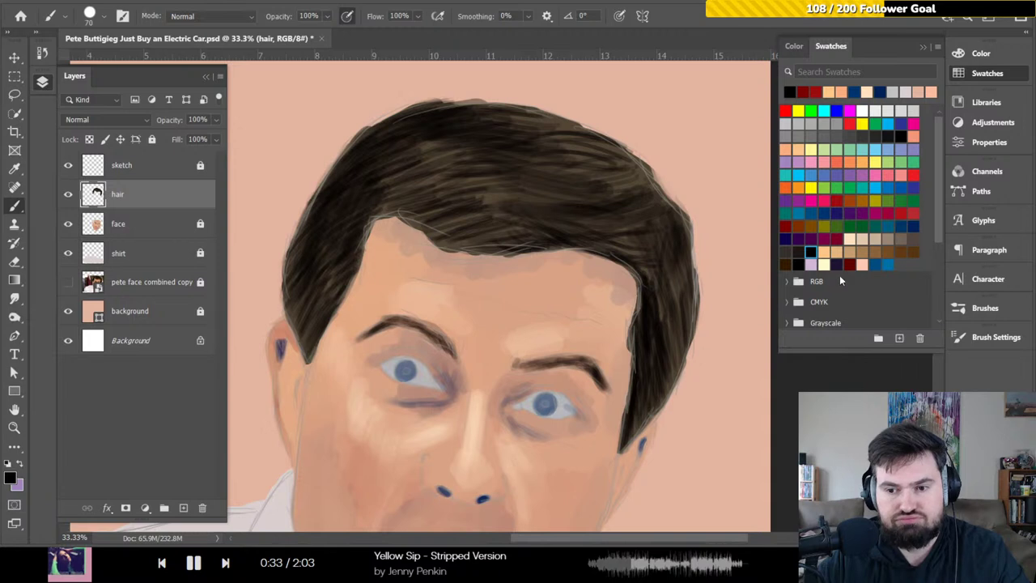
- Add dark brown strands throughout the hair with a 20 px brush
click(914, 251)
key(bracketleft)
key(bracketleft)
key(bracketleft)
key(bracketleft)
key(bracketleft)
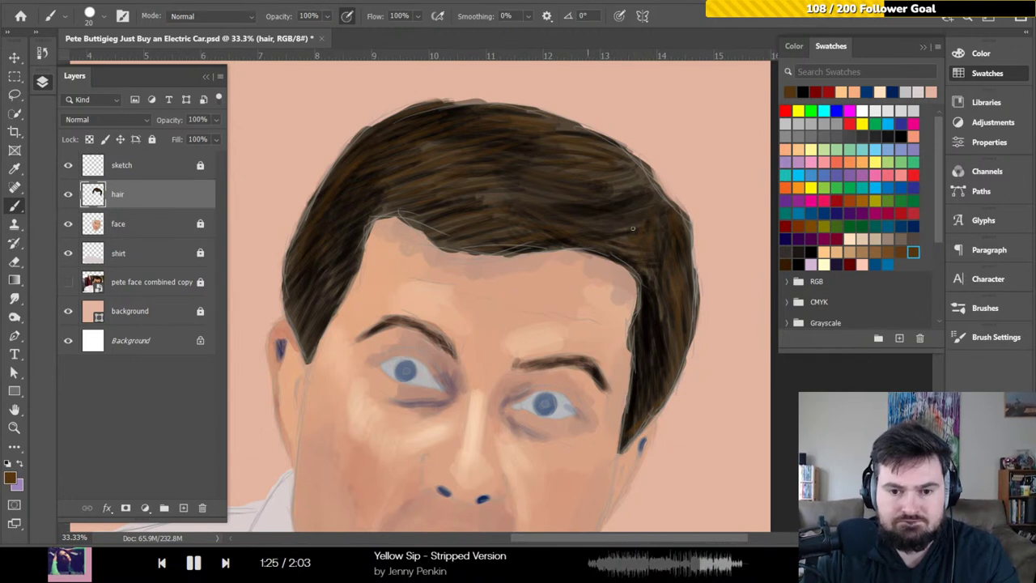
- Paint medium brown 20 px strands over the right crown, the left side and the upper-left curve of the hair
click(875, 252)
mouse_move(630, 191)
mouse_down()
mouse_move(579, 195)
mouse_move(557, 172)
mouse_move(591, 170)
mouse_move(520, 143)
mouse_move(588, 211)
mouse_move(559, 233)
mouse_move(599, 239)
mouse_move(612, 225)
mouse_move(528, 212)
mouse_up()
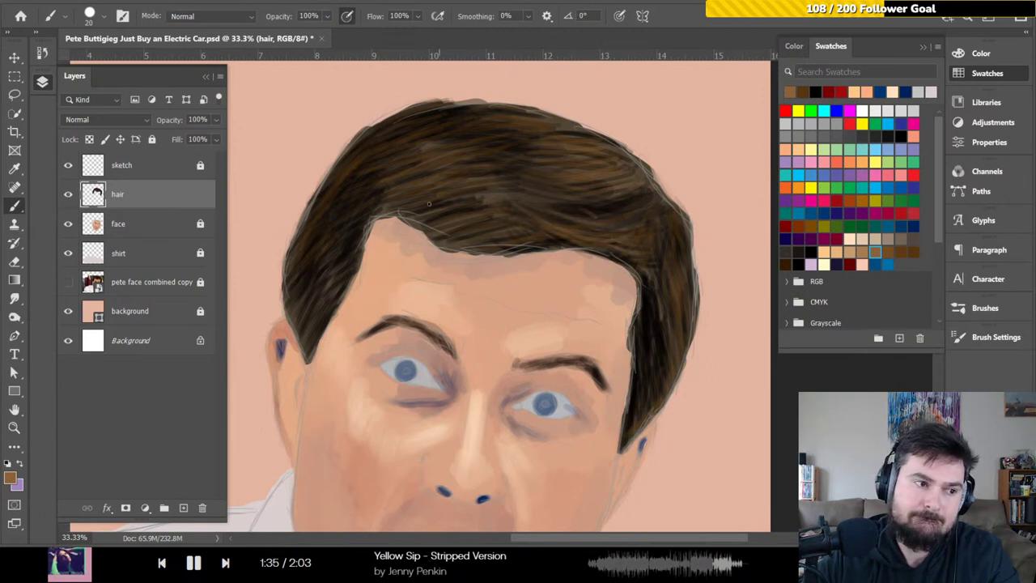
mouse_move(399, 132)
mouse_down()
mouse_move(368, 142)
mouse_move(285, 269)
mouse_up()
drag(380, 166, 409, 149)
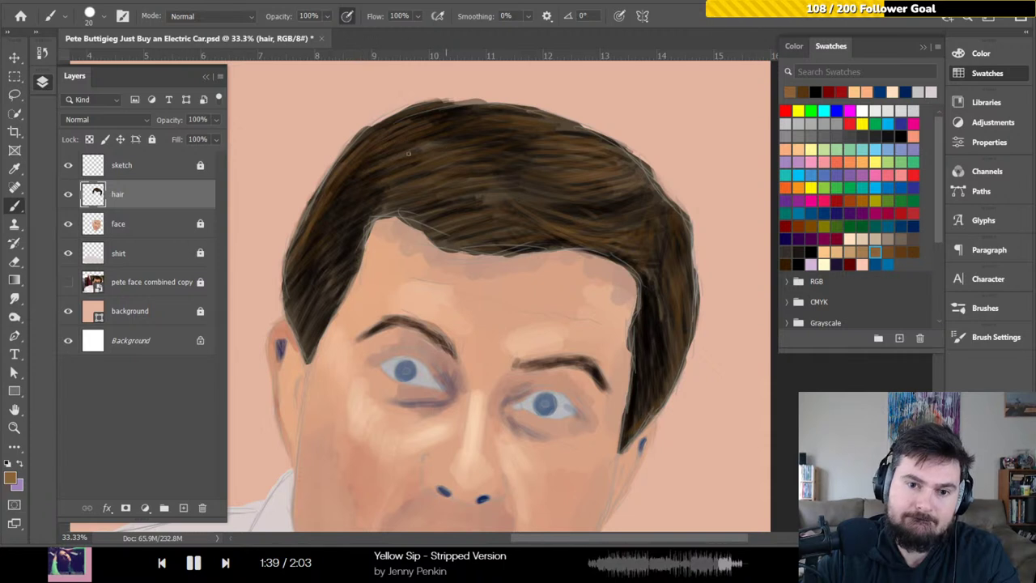
drag(478, 125, 394, 149)
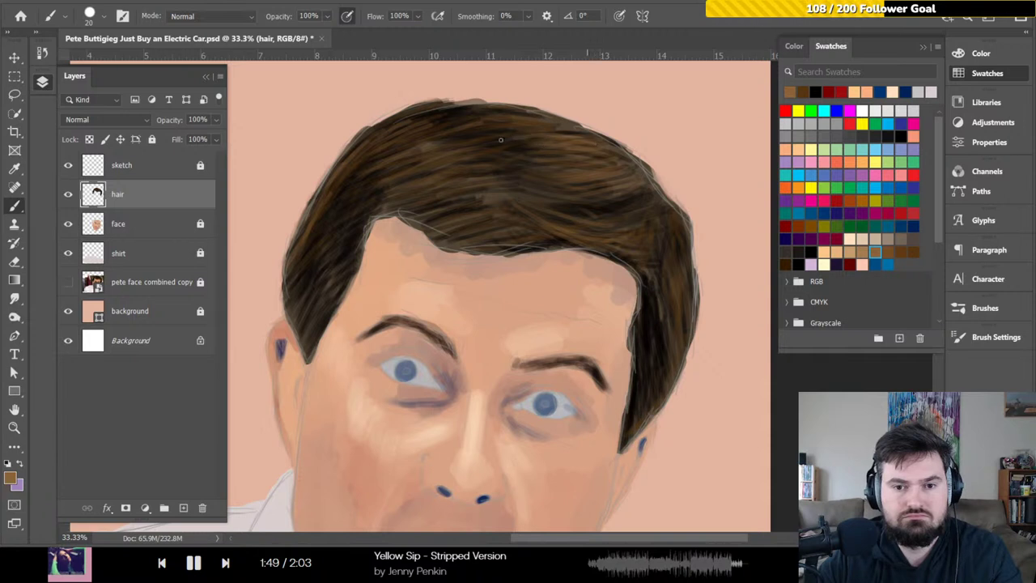
- Reduce the brush to 10 px and add finer medium brown strands across the top of the crown to the left side
key(bracketleft)
key(bracketleft)
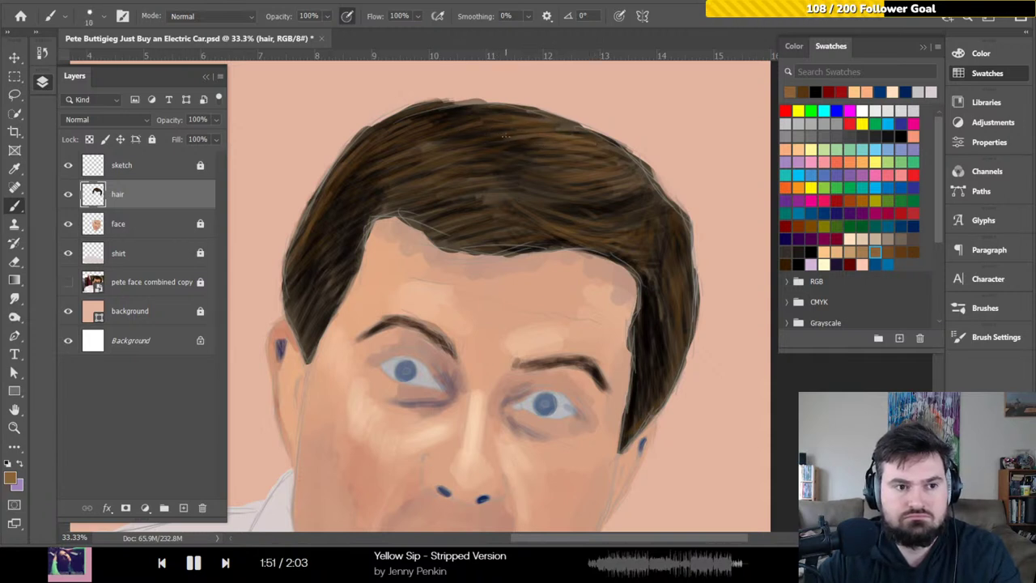
mouse_move(530, 127)
mouse_down()
mouse_move(495, 131)
mouse_move(441, 113)
mouse_move(400, 136)
mouse_move(404, 150)
mouse_move(380, 167)
mouse_move(368, 150)
mouse_move(387, 132)
mouse_move(352, 166)
mouse_up()
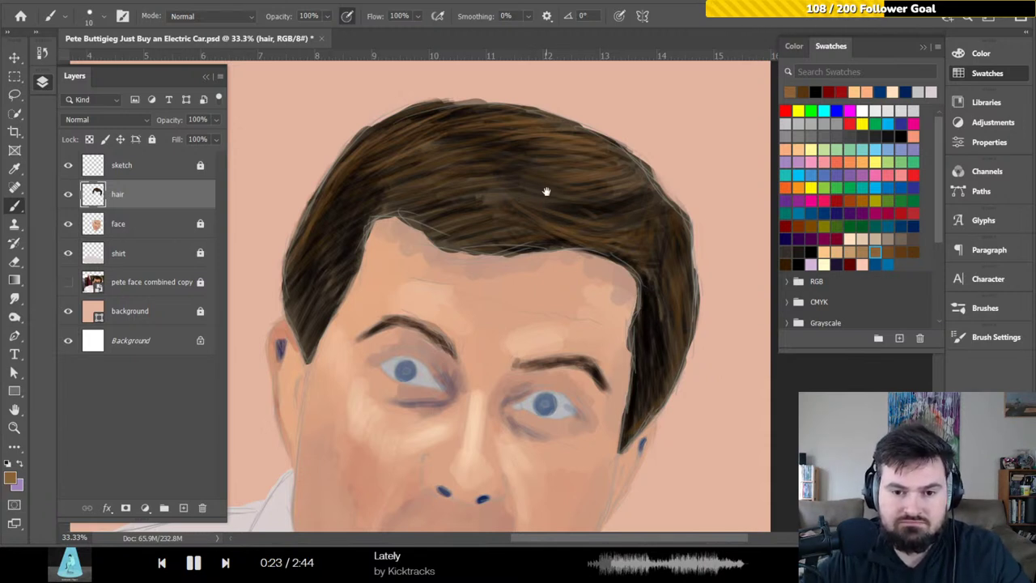
- Add fine black 10 px strands along the inner edge of the right sideburn and through the hair
drag(541, 200, 546, 184)
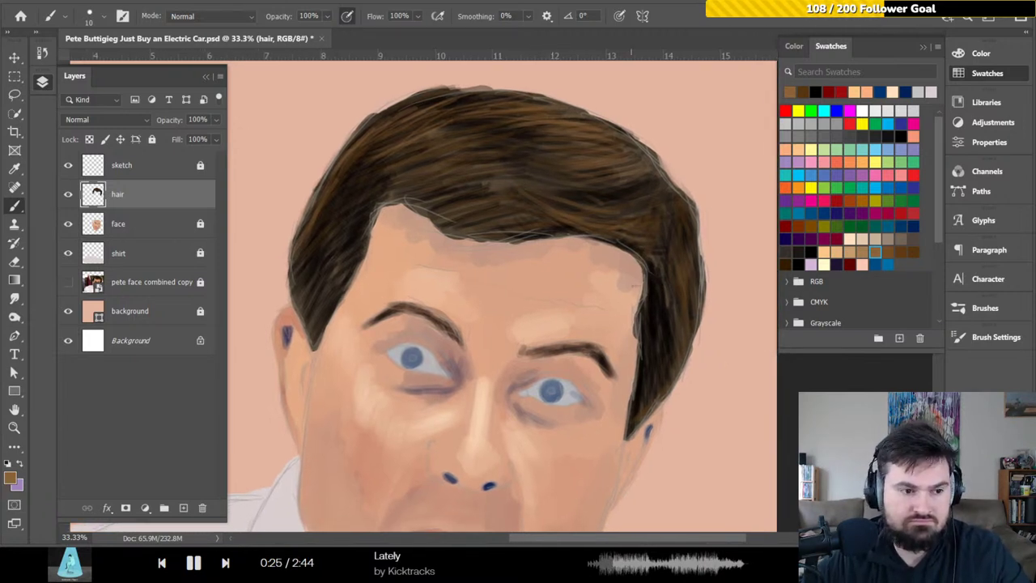
click(799, 263)
drag(652, 269, 657, 310)
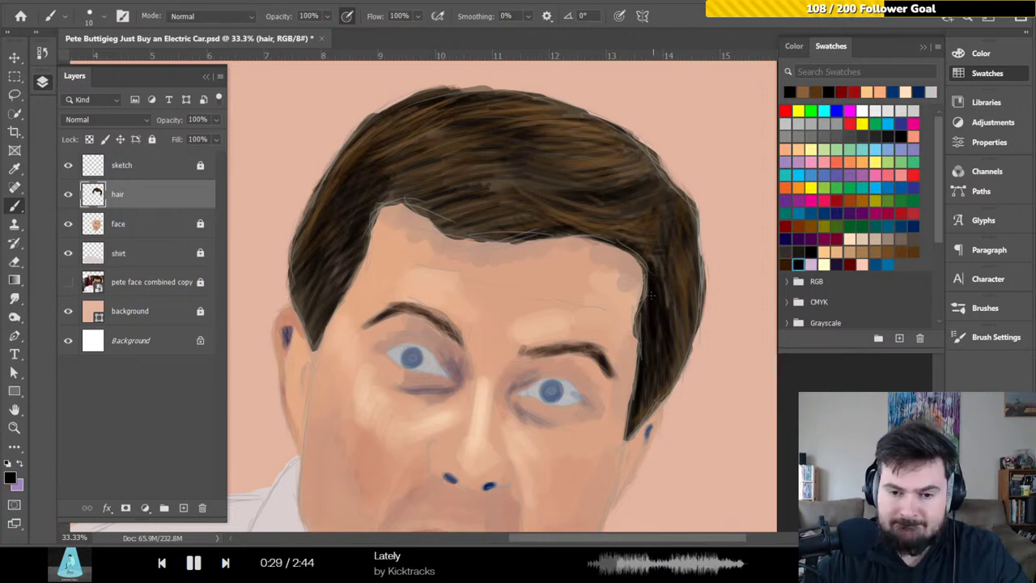
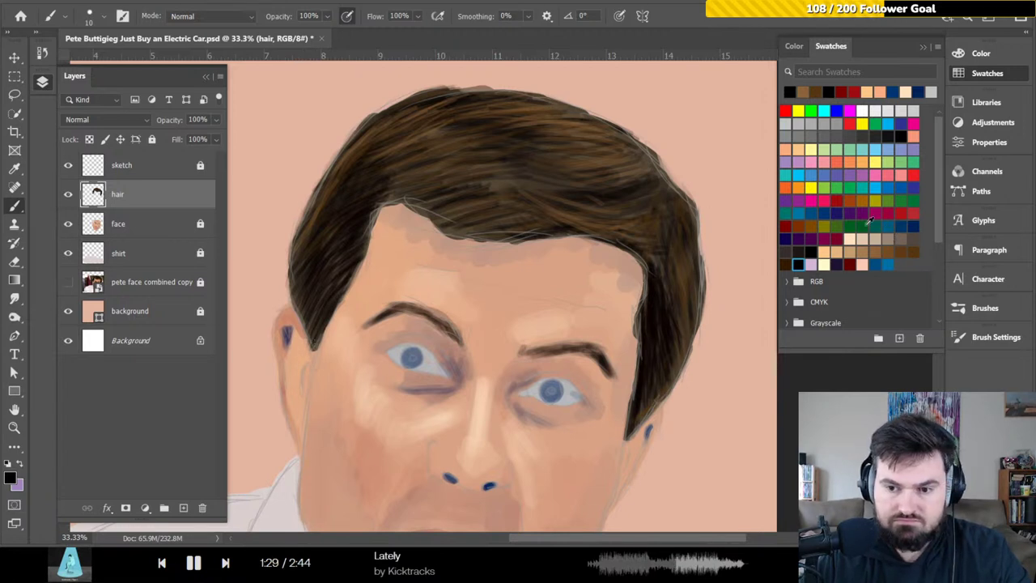
- Paint light peach highlight strands across the left part of the fringe, reducing the brush from 10 to 5 px
click(824, 252)
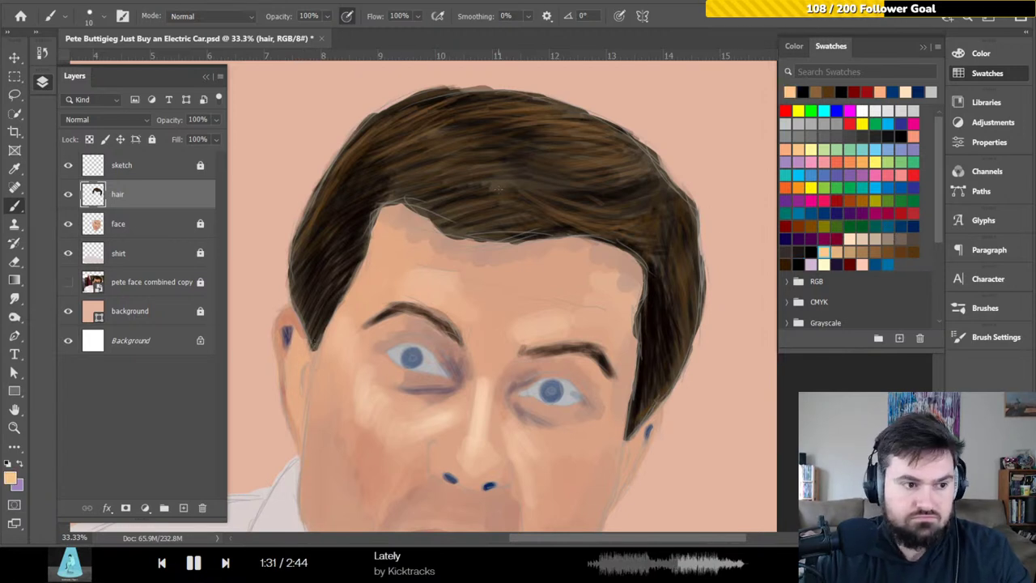
mouse_move(499, 218)
mouse_down()
mouse_move(451, 229)
mouse_move(488, 209)
mouse_move(433, 214)
mouse_move(488, 193)
mouse_move(429, 204)
mouse_up()
drag(490, 187, 419, 204)
mouse_move(483, 185)
mouse_down()
mouse_move(411, 199)
mouse_move(425, 194)
mouse_up()
drag(476, 175, 410, 189)
key(bracketleft)
key(bracketleft)
mouse_move(453, 171)
mouse_down()
mouse_move(413, 183)
mouse_move(400, 170)
mouse_up()
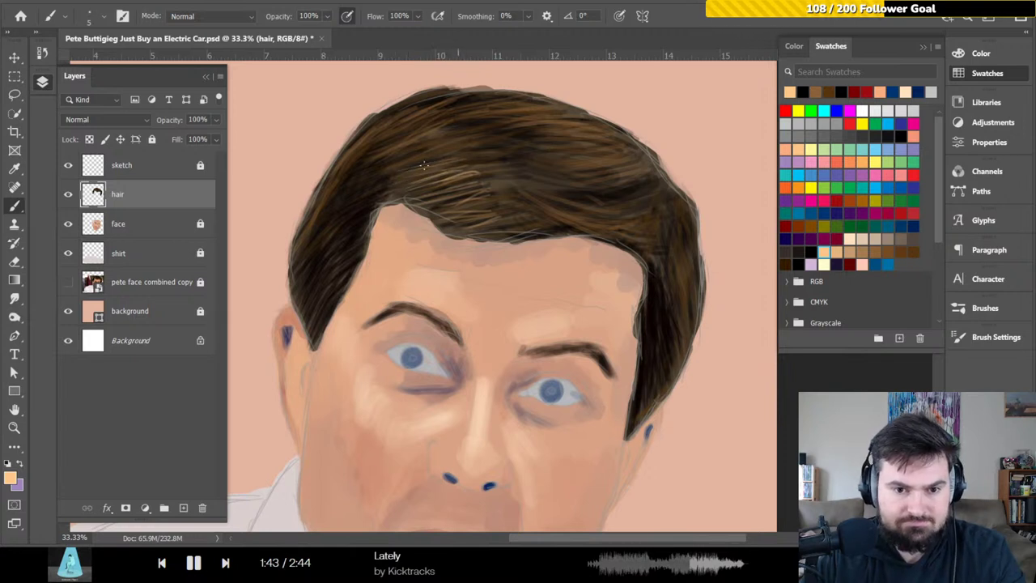
- Extend the 5 px light peach highlight strands over the right part of the fringe and the right crown
scroll(414, 172, down, 3)
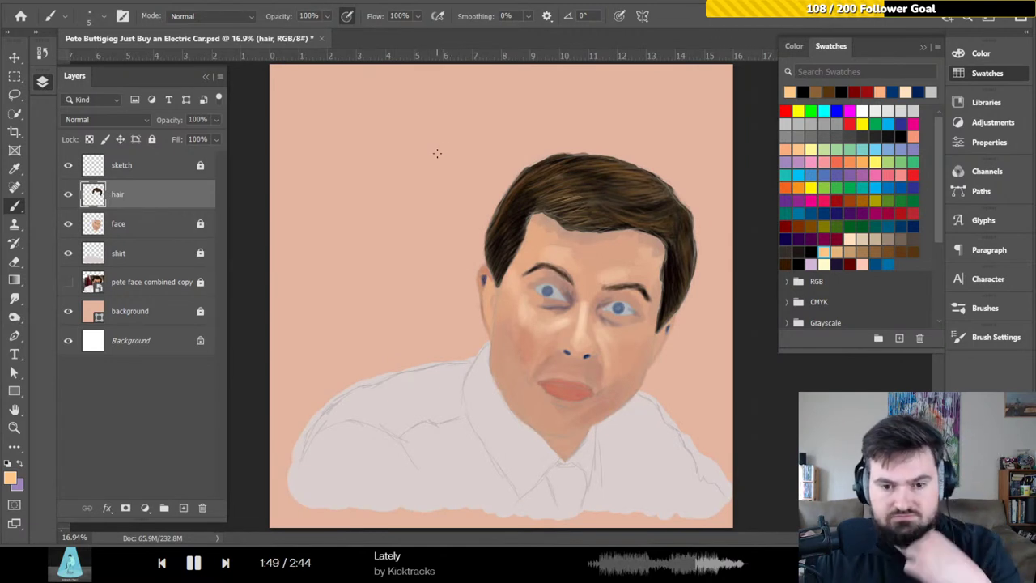
key(ctrl+equal)
key(ctrl+equal)
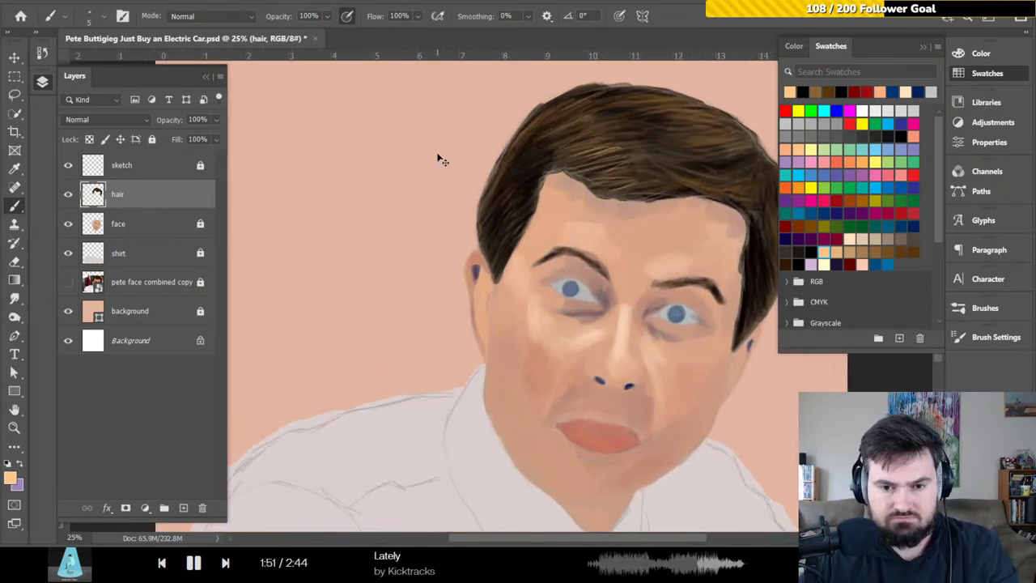
scroll(512, 187, up, 2)
scroll(486, 210, right, 4)
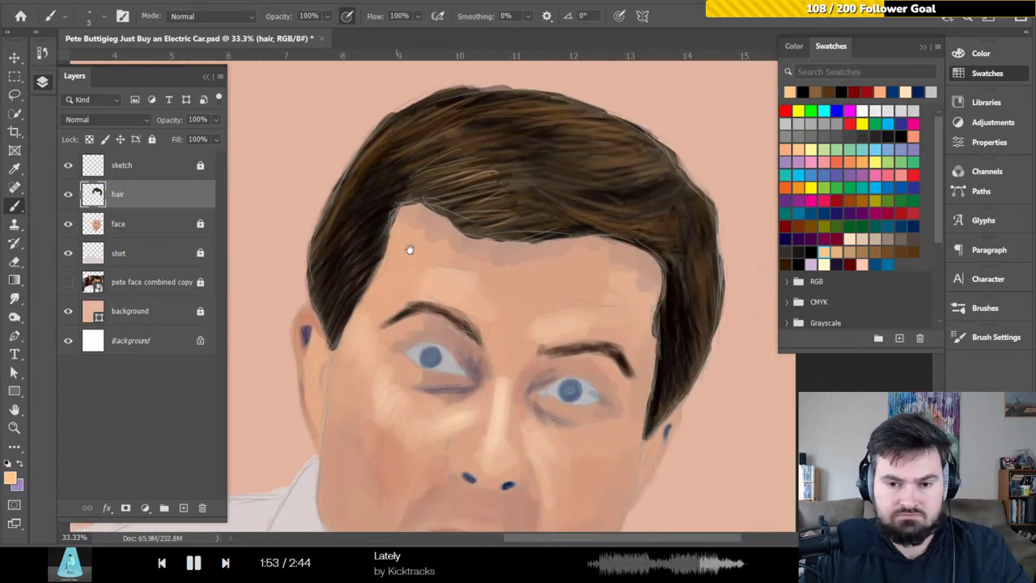
key(ctrl+minus)
scroll(473, 208, down, 2)
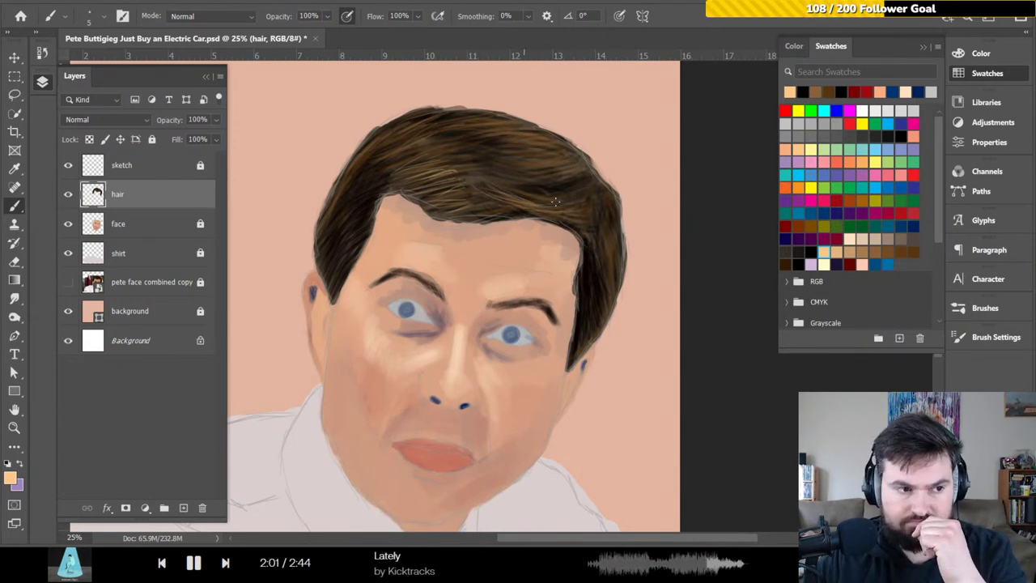
drag(533, 166, 583, 158)
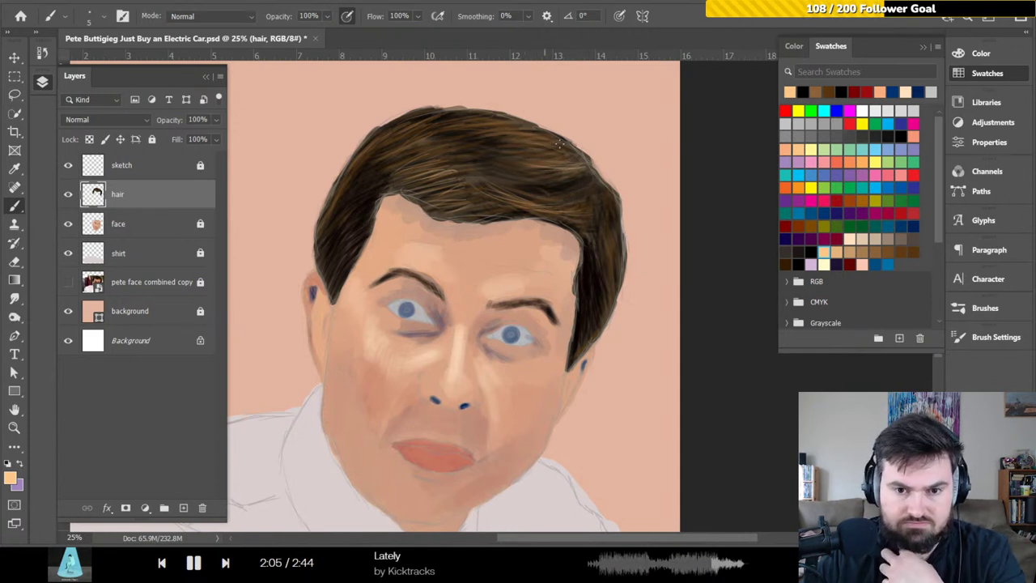
drag(523, 141, 518, 131)
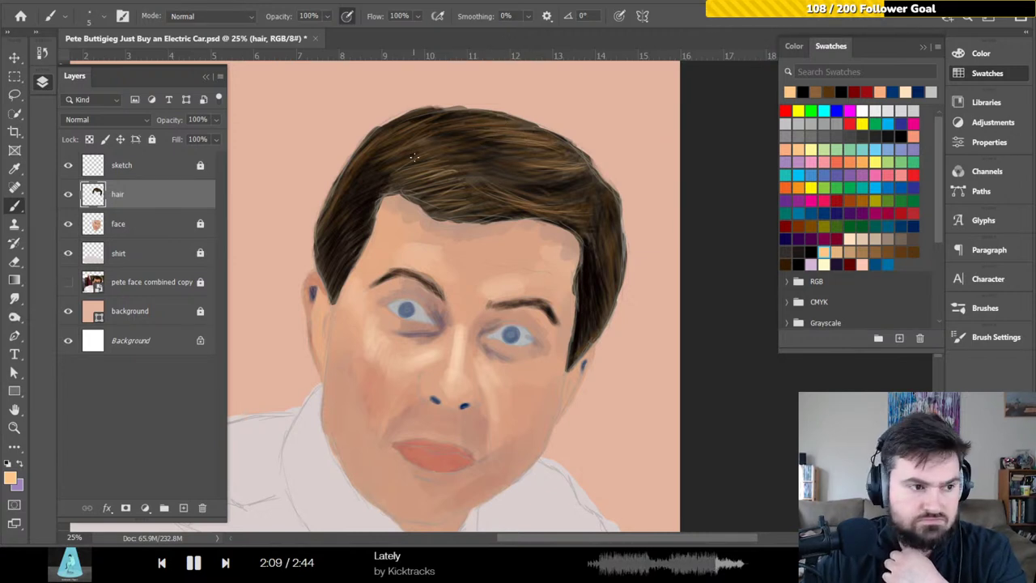
- Add light peach 5 px strands from the top of the crown down the outer left side of the hair
mouse_move(428, 122)
mouse_down()
mouse_move(367, 144)
mouse_move(411, 125)
mouse_move(346, 170)
mouse_move(360, 154)
mouse_move(328, 213)
mouse_up()
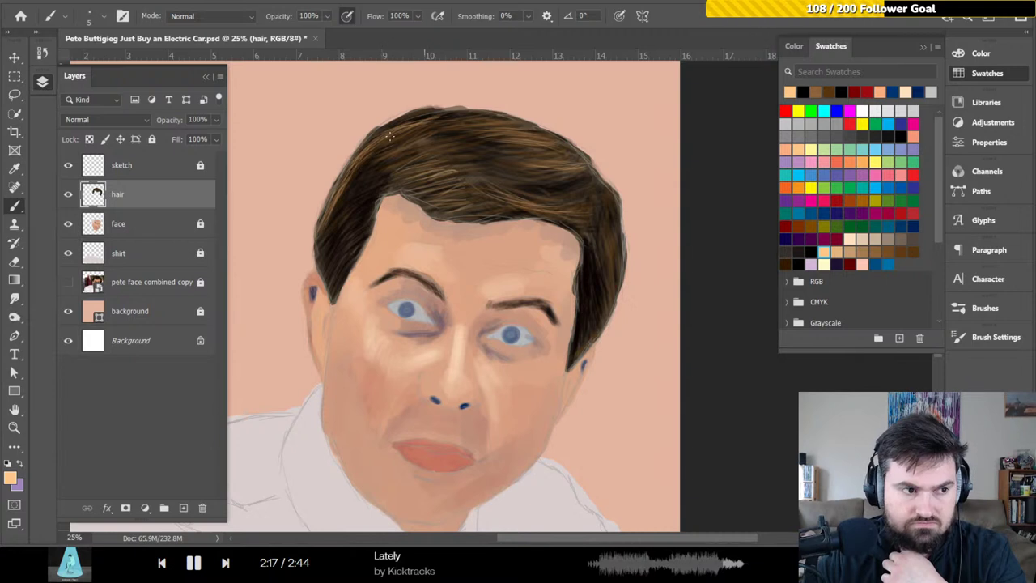
drag(422, 136, 374, 153)
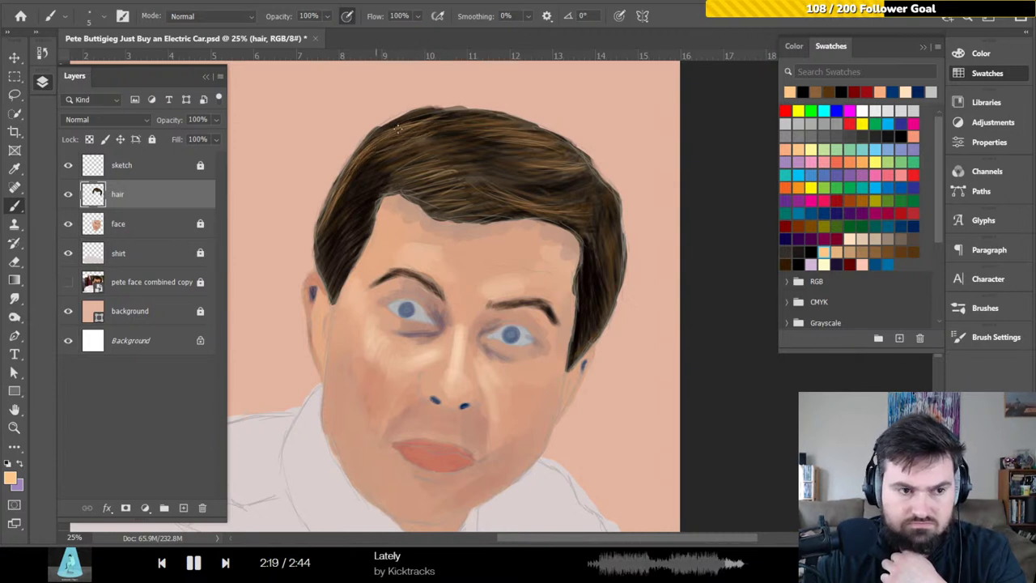
mouse_move(474, 116)
mouse_down()
mouse_move(434, 119)
mouse_move(455, 124)
mouse_move(424, 139)
mouse_move(362, 158)
mouse_up()
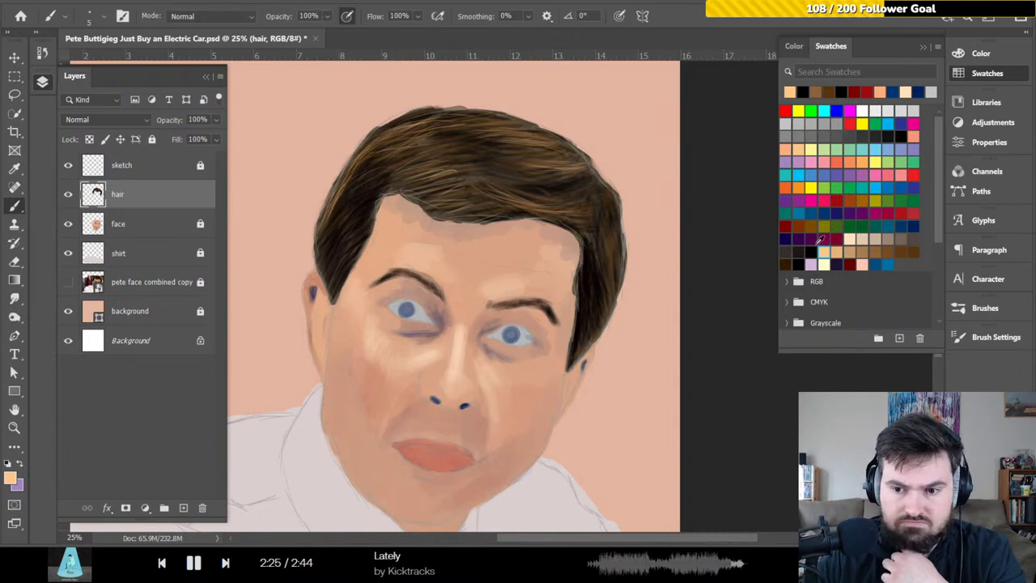
- Add medium brown 5 px strands down the right side of the hair, and hide the sketch layer
click(876, 252)
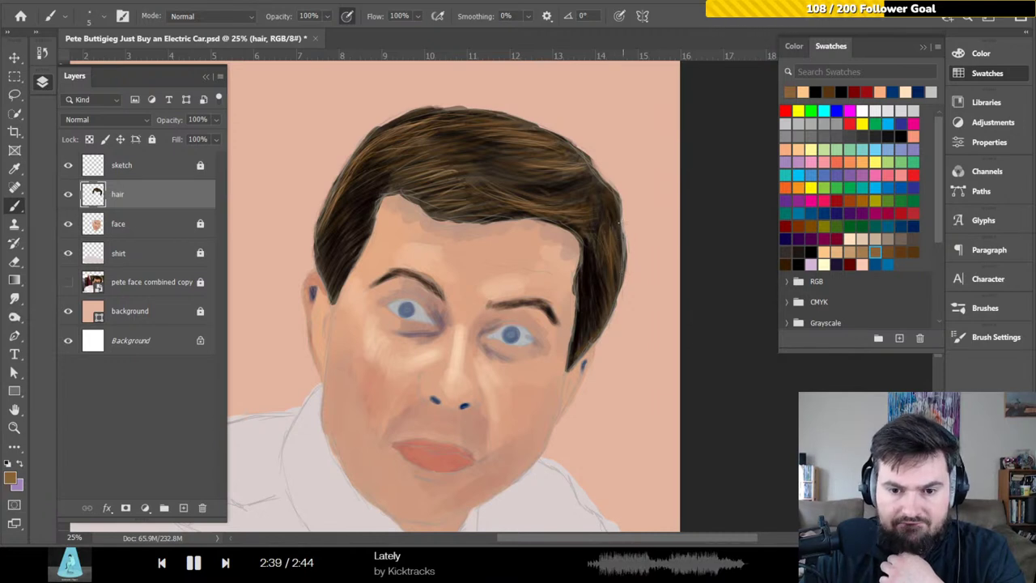
click(68, 165)
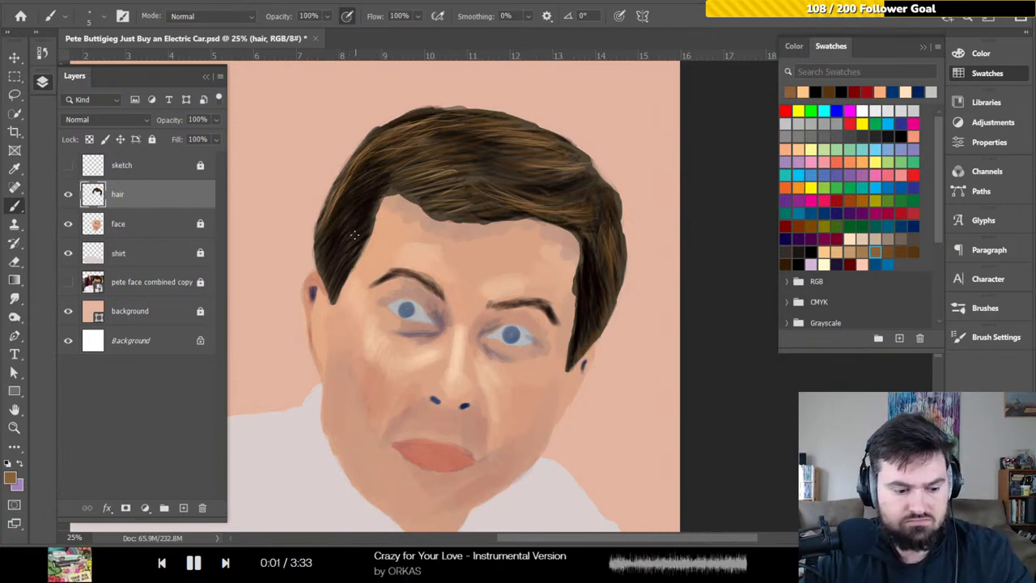
- Erase fine gaps between the strands along the hairline from the left temple to the right sideburn with a 5 px eraser
key(e)
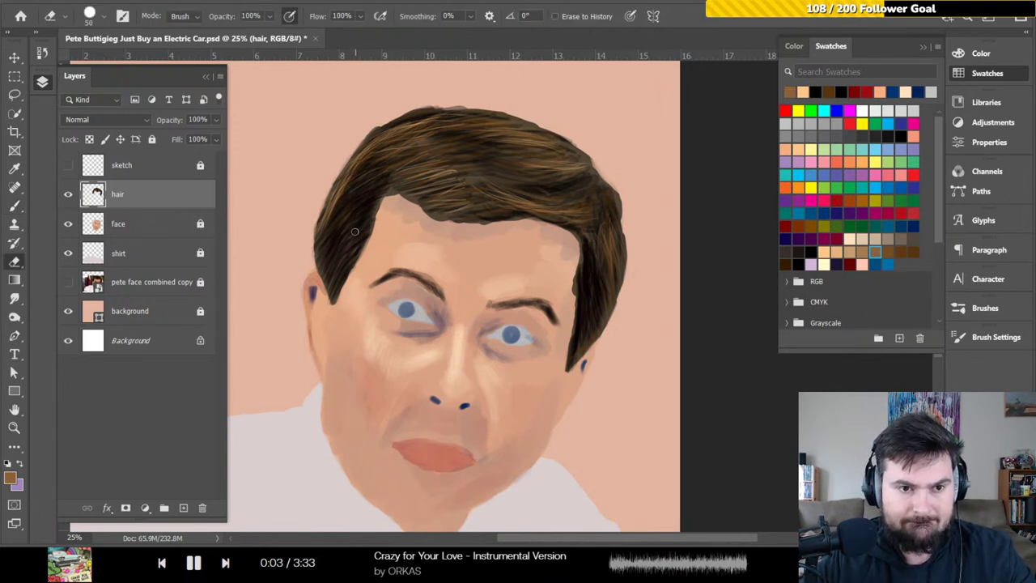
key(bracketleft)
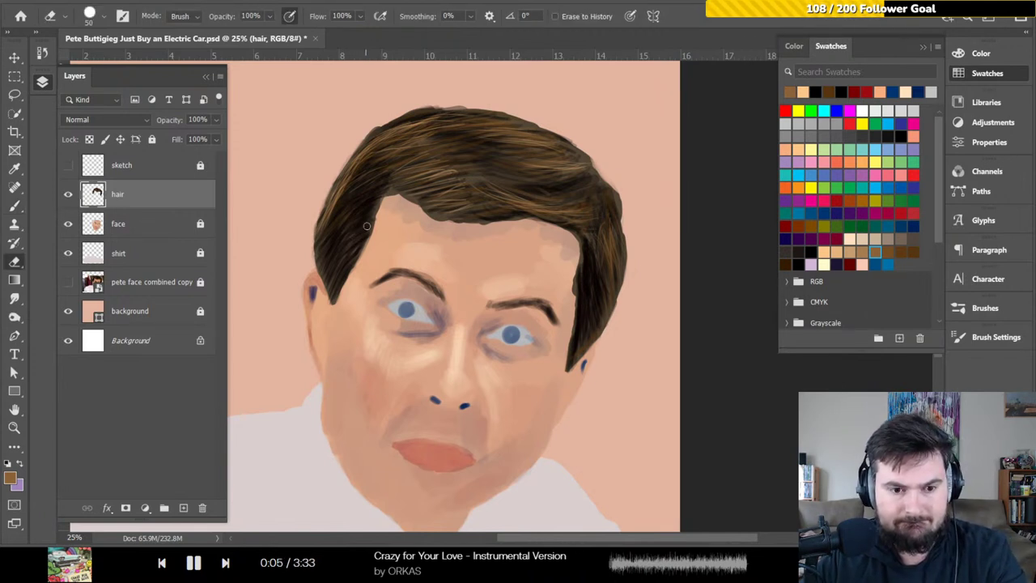
key(bracketleft)
key(bracketleft)
key(bracketleft)
key(bracketleft)
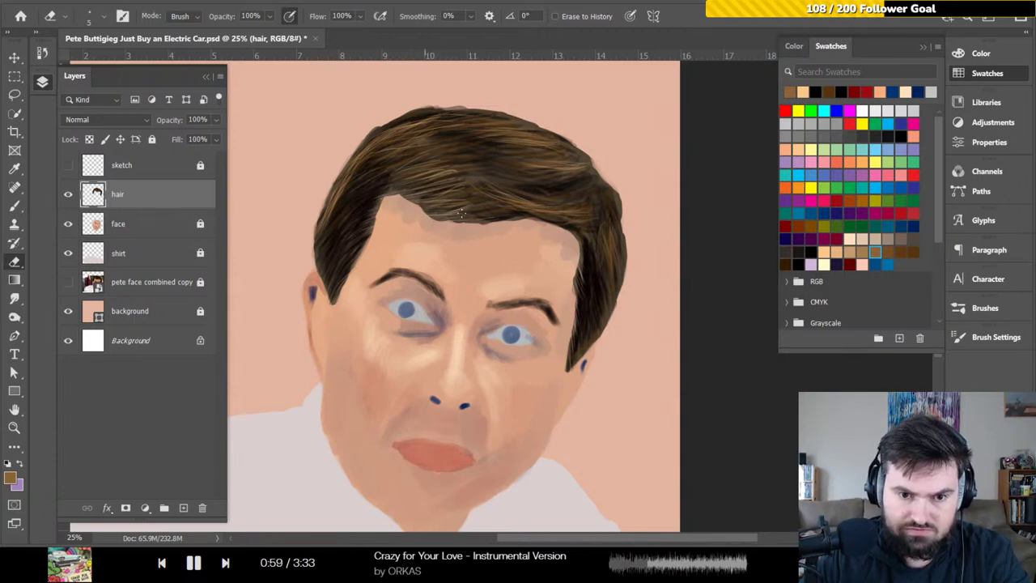
mouse_move(480, 218)
mouse_down()
mouse_move(535, 211)
mouse_move(501, 227)
mouse_move(576, 221)
mouse_move(589, 251)
mouse_move(578, 284)
mouse_up()
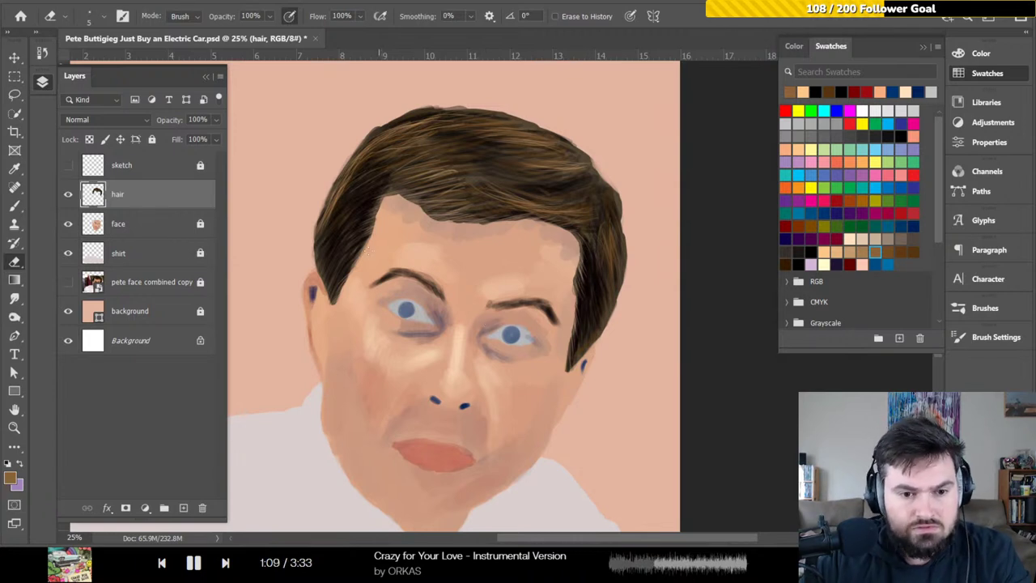
- Set the eraser size back to 50 px and return to the Brush tool
key(bracketright)
key(bracketright)
key(bracketright)
key(bracketright)
key(bracketright)
key(bracketright)
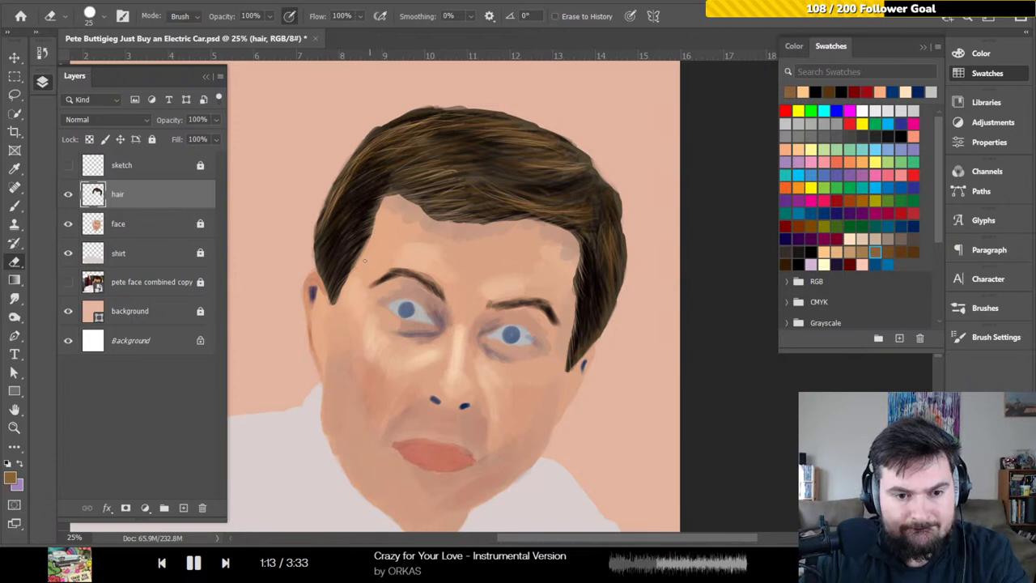
key(bracketright)
key(bracketright)
key(bracketright)
key(bracketright)
key(bracketright)
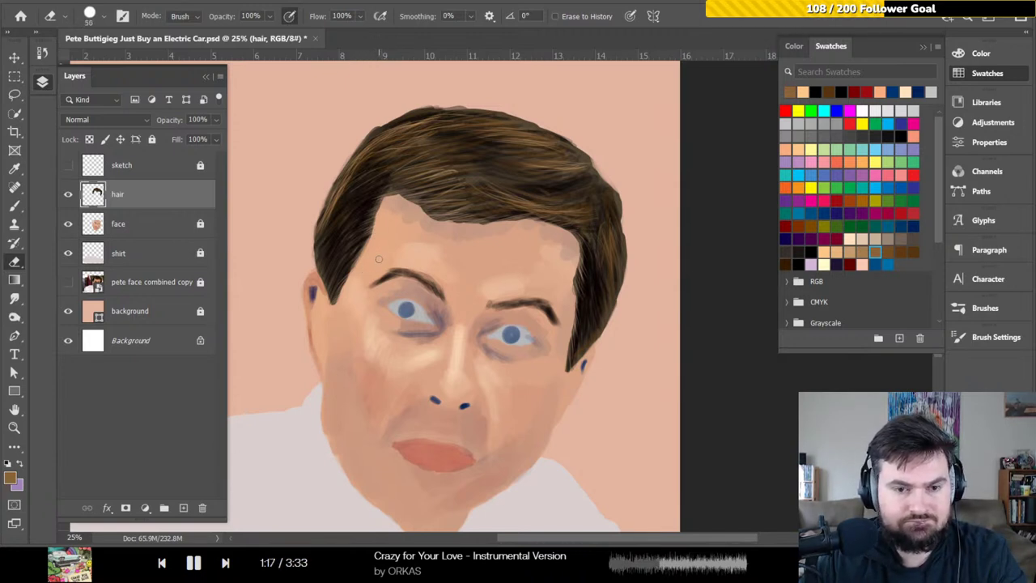
key(b)
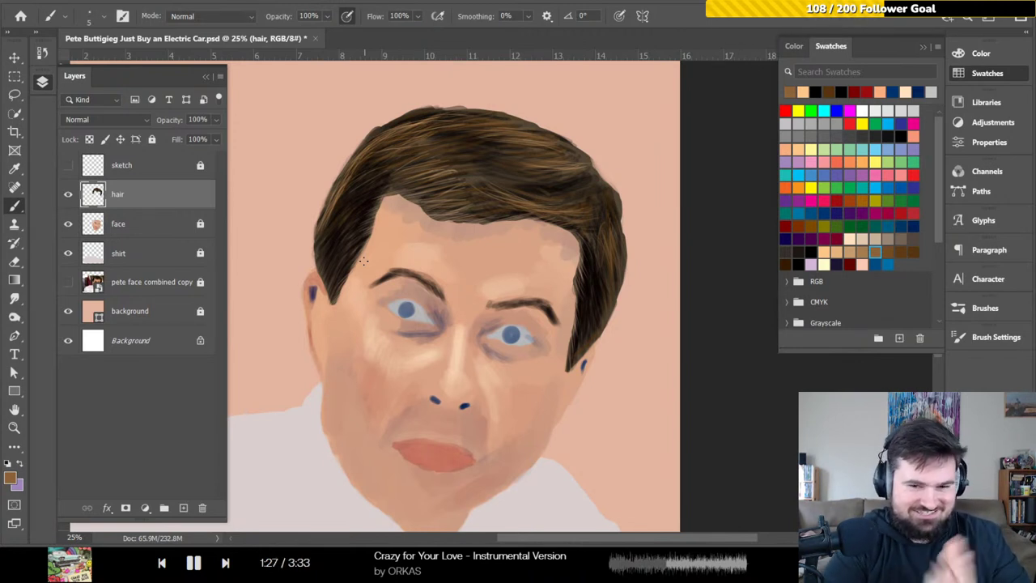
key(ctrl+0)
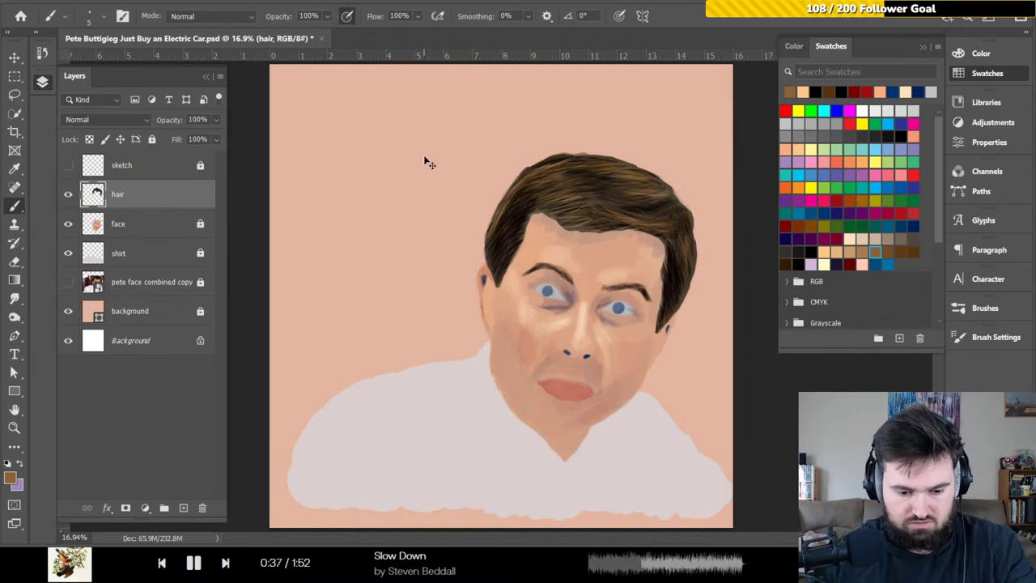
key(ctrl+plus)
drag(601, 146, 475, 141)
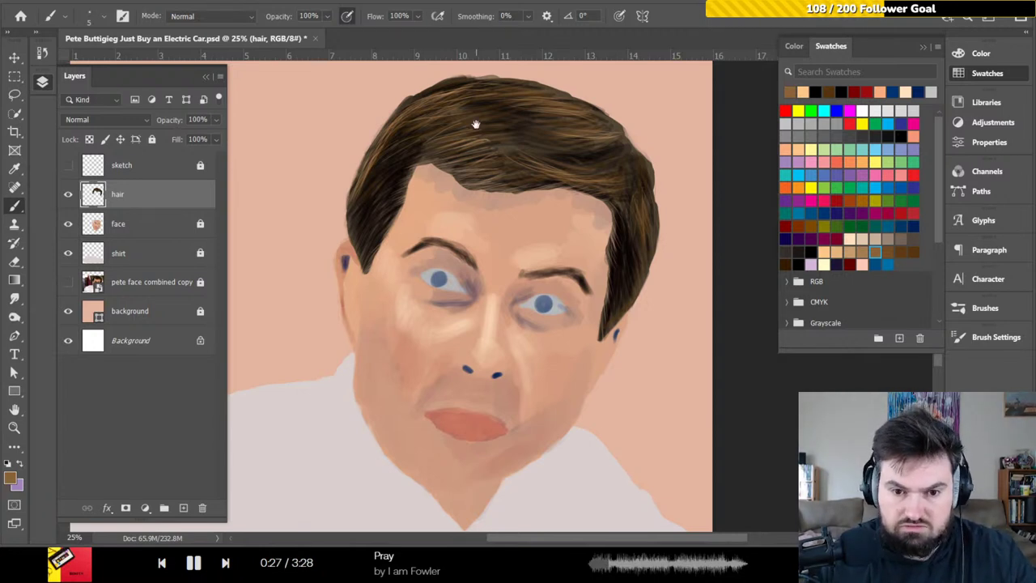
mouse_move(472, 202)
mouse_down()
mouse_move(506, 195)
mouse_move(502, 202)
mouse_up()
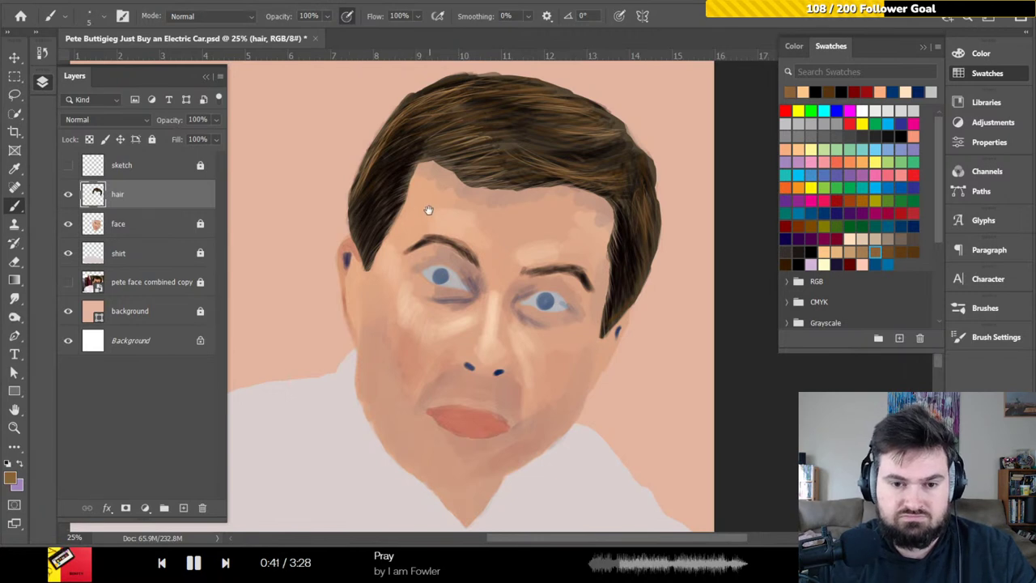
scroll(425, 210, up, 1)
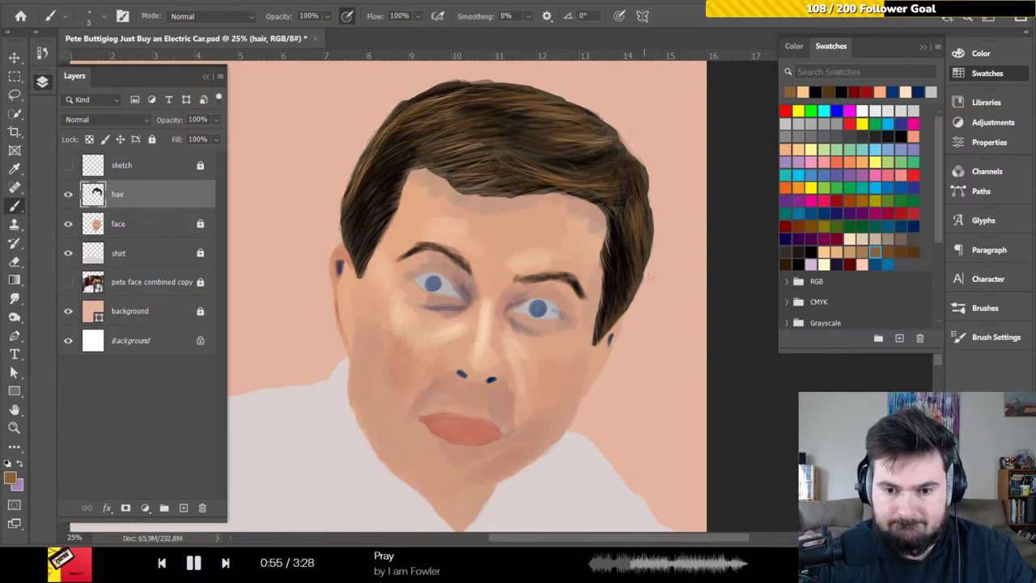
- Add near-black 5 px strands to the hair near the right temple and left sideburn, and save the file
click(799, 264)
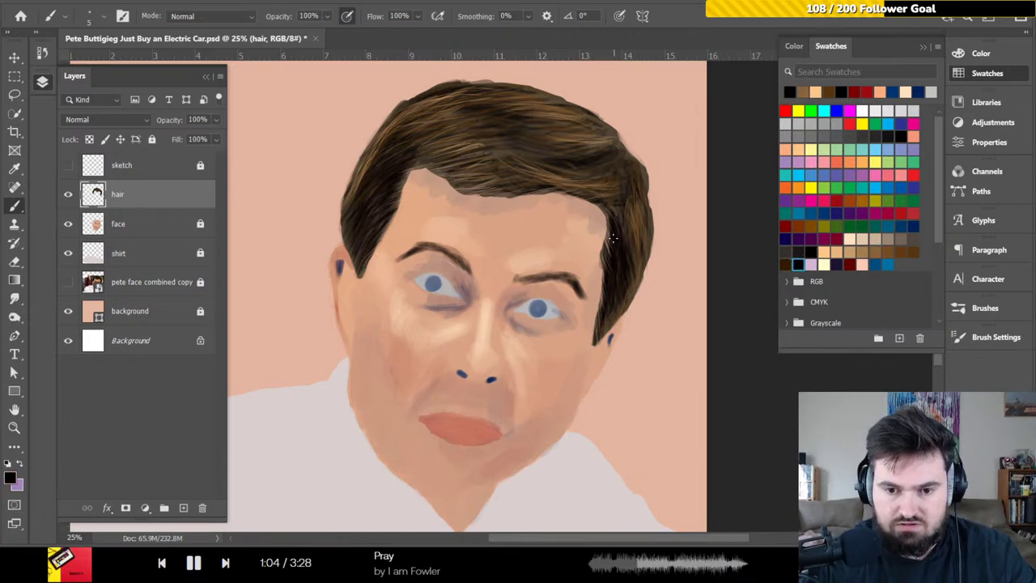
click(811, 252)
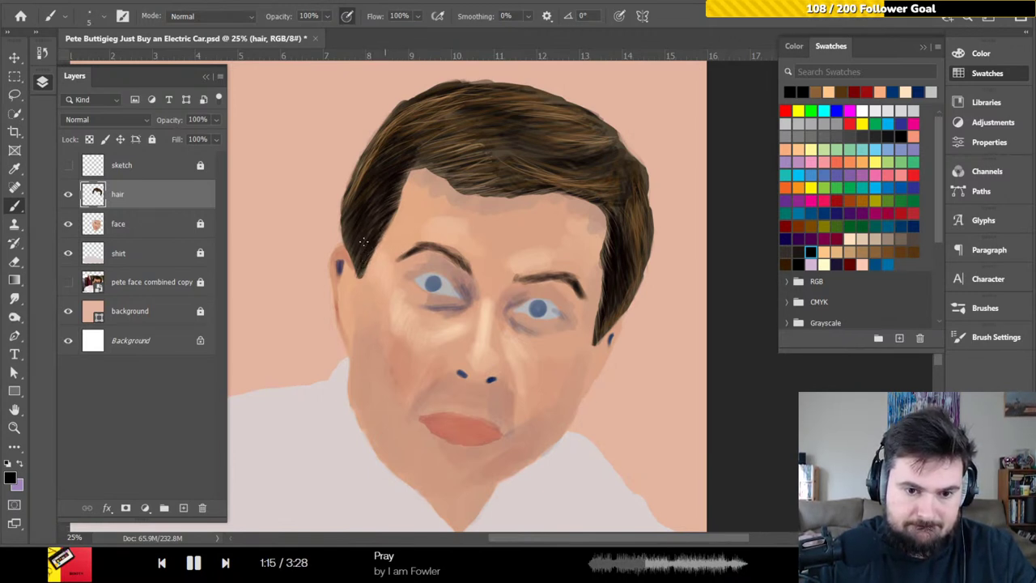
scroll(369, 223, down, 2)
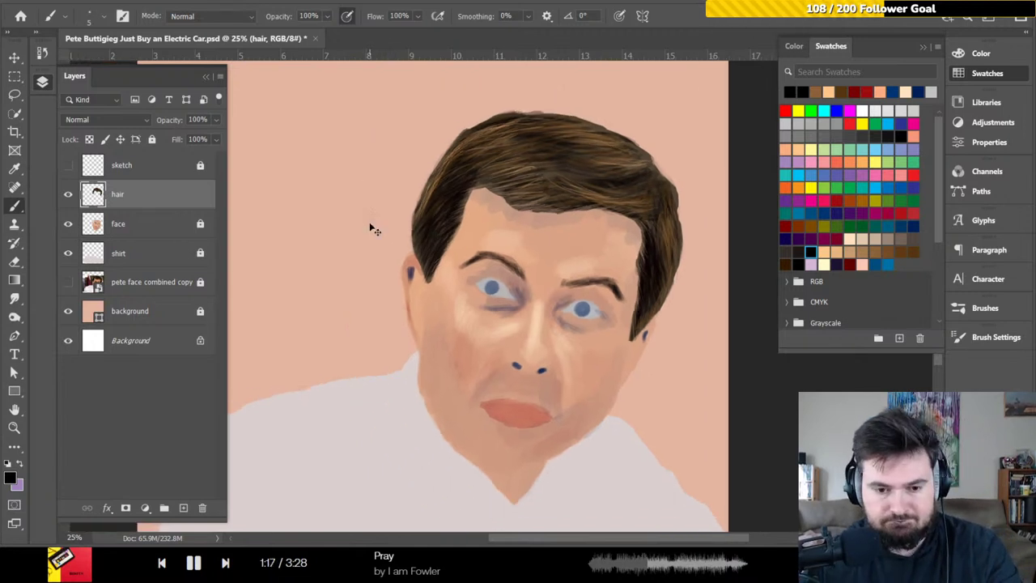
key(ctrl+s)
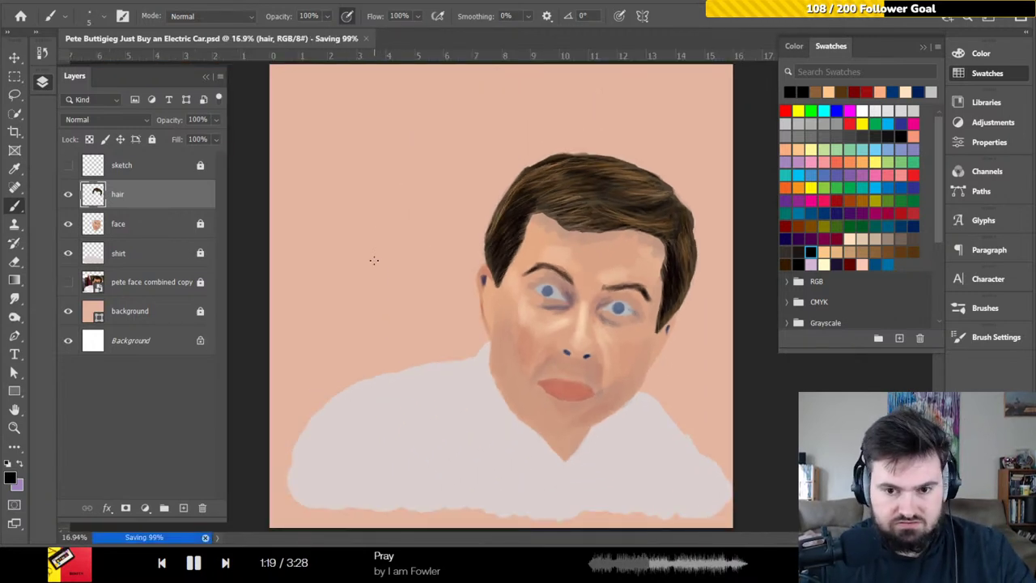
- Lock the hair layer, show the sketch layer, unlock the shirt layer for painting, and save the file
click(152, 139)
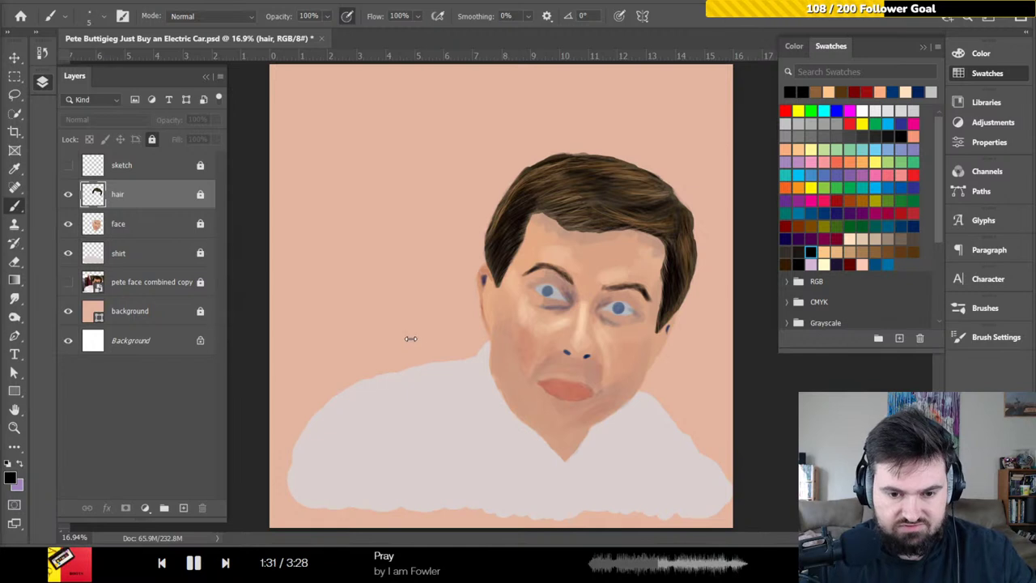
click(68, 165)
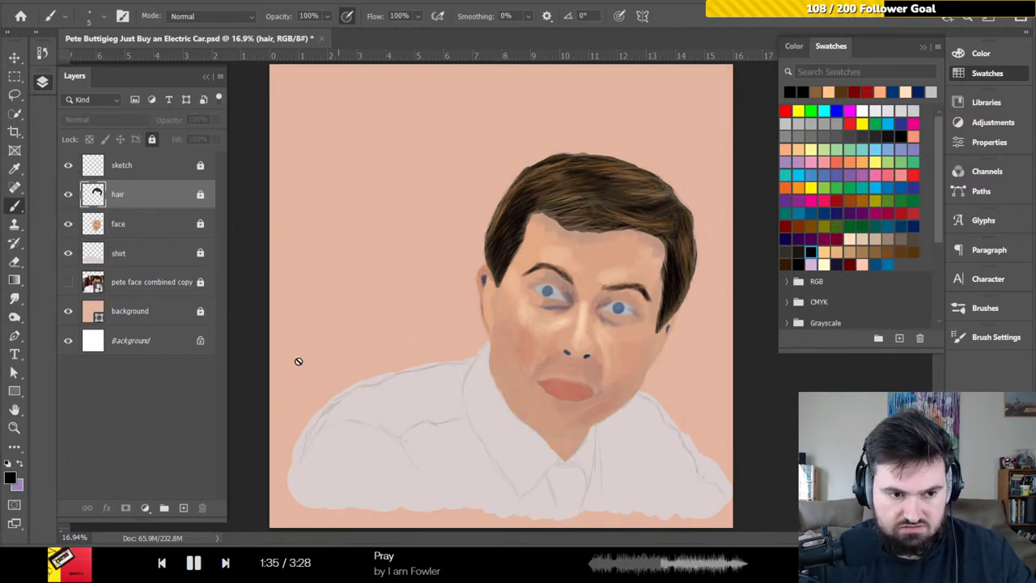
click(143, 258)
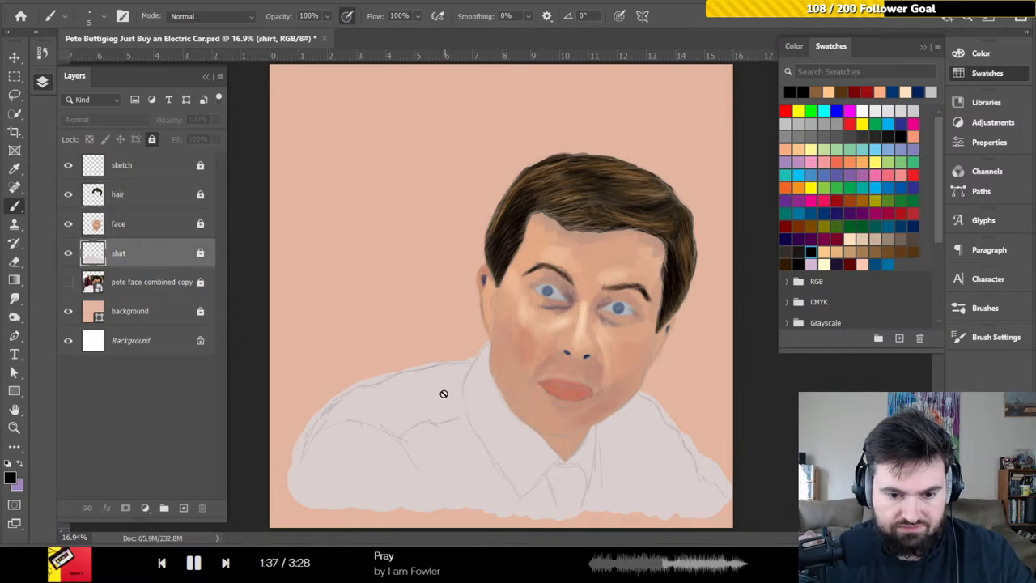
click(207, 256)
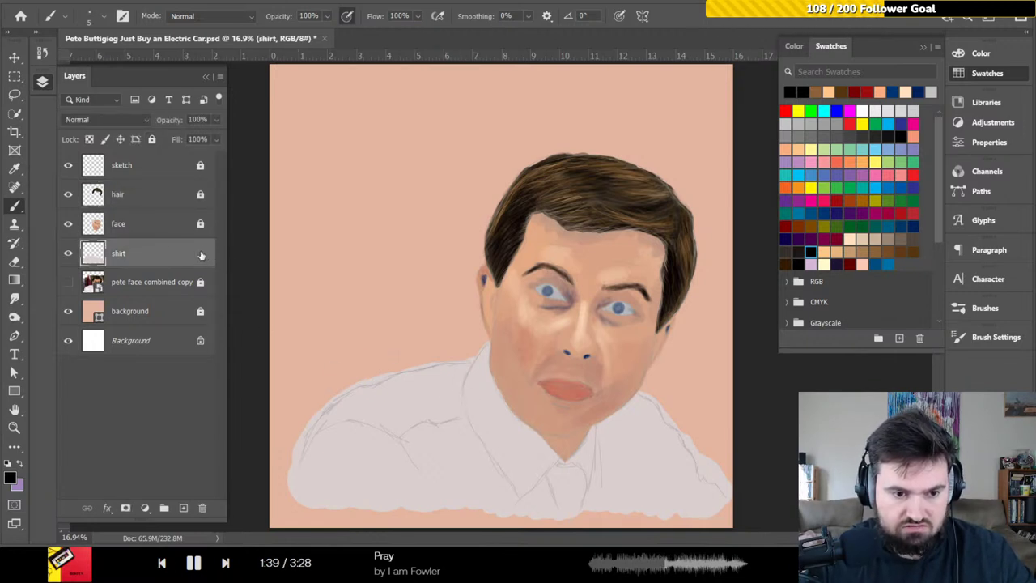
key(ctrl+s)
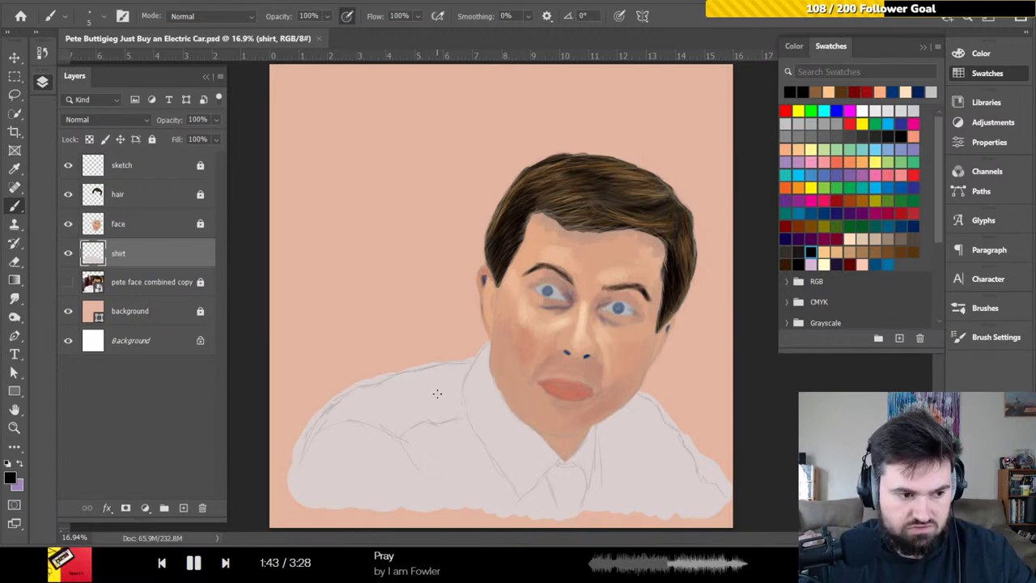
- Set a light grey swatch as the painting colour and choose the Hard Round Pressure Opacity and Flow brush
key(i)
click(489, 409)
key(b)
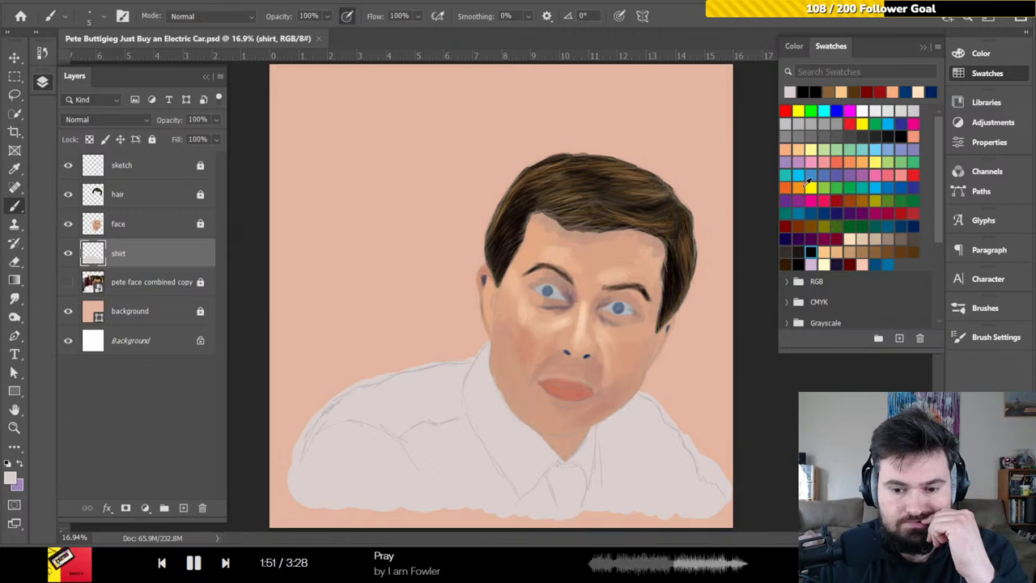
click(787, 121)
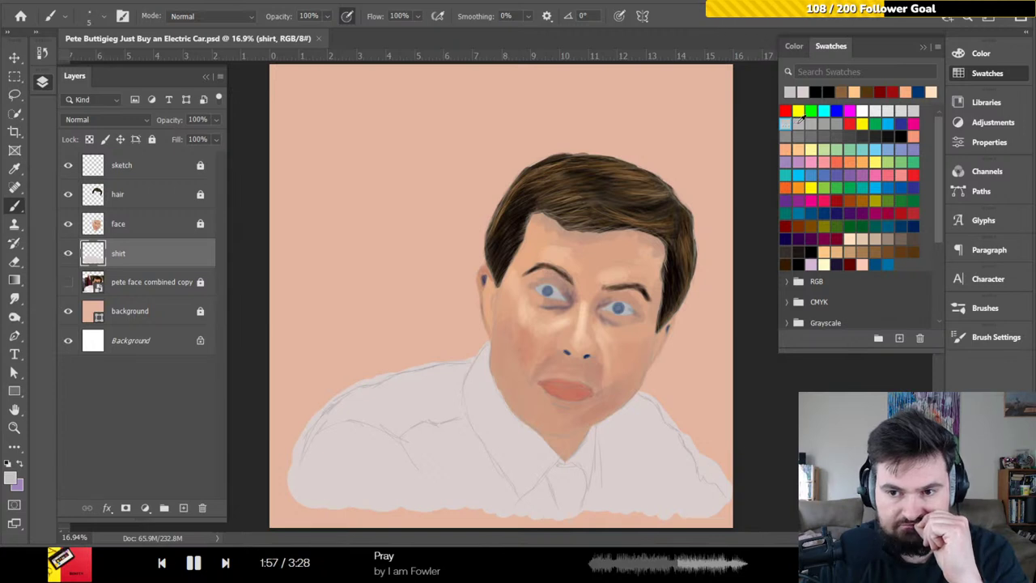
click(798, 122)
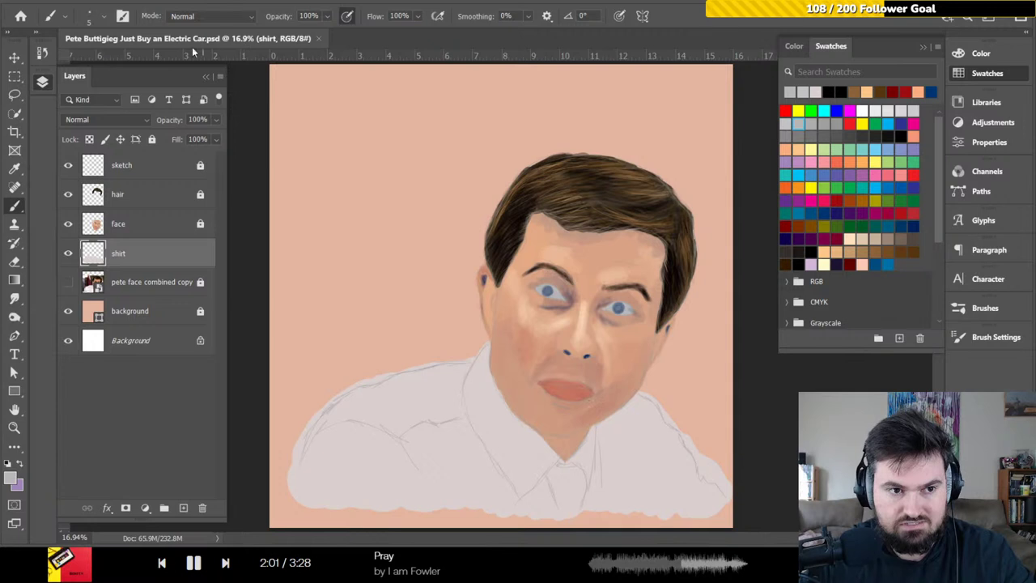
click(105, 18)
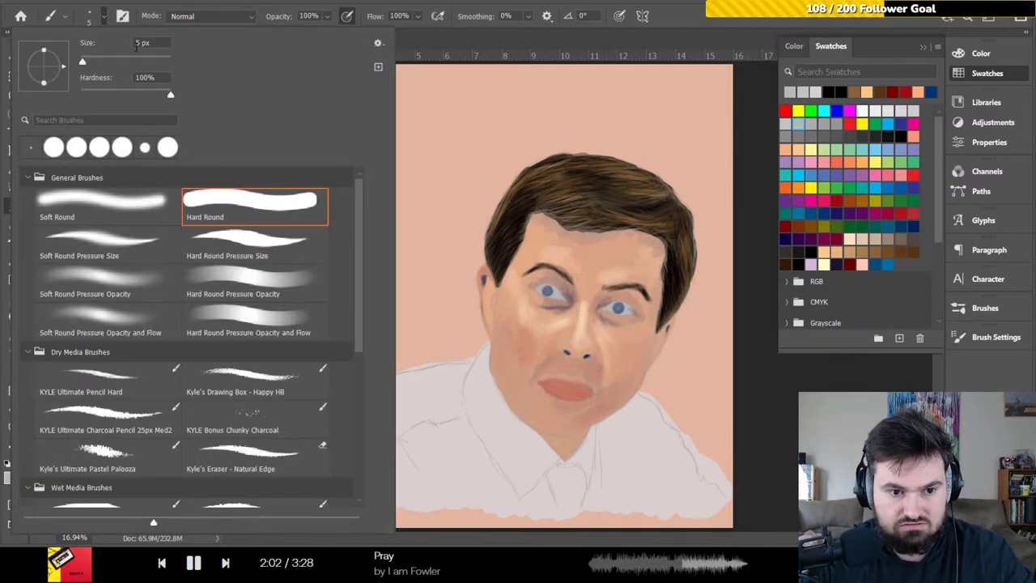
click(273, 322)
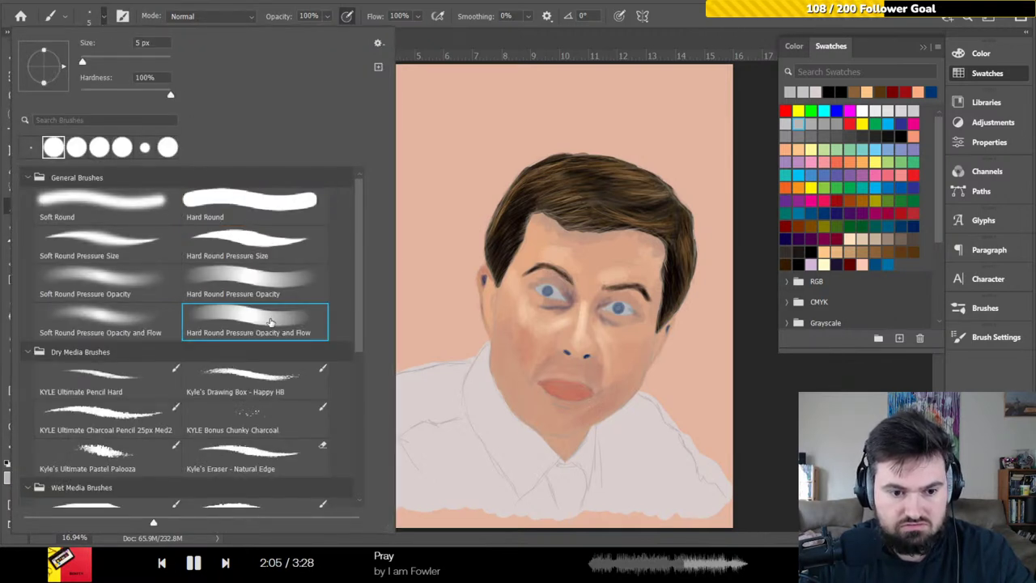
double_click(269, 322)
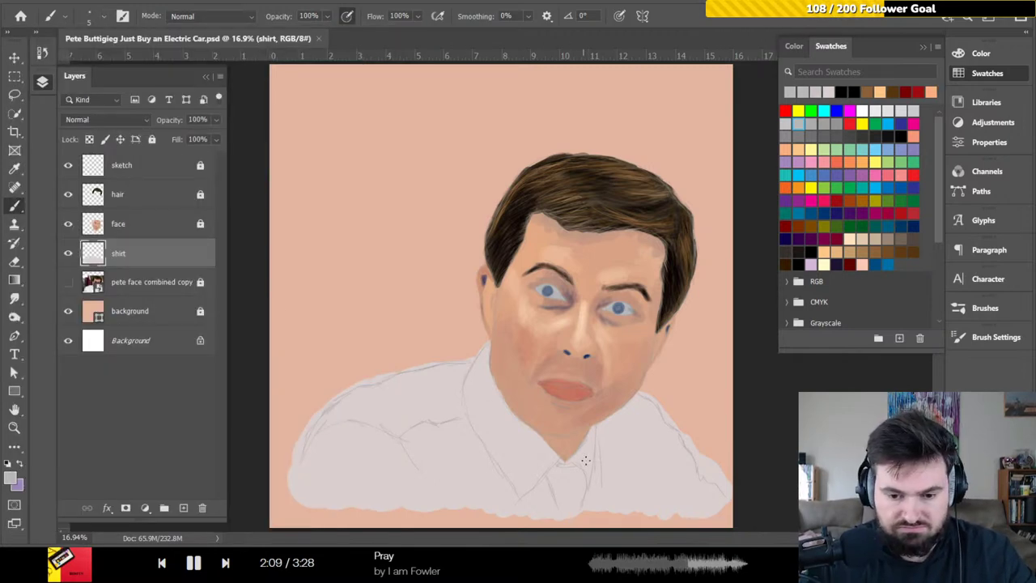
- Shade the shirt's right shoulder and the area right of the tie in light grey with a 60 px brush
key(ctrl+plus)
drag(565, 445, 456, 259)
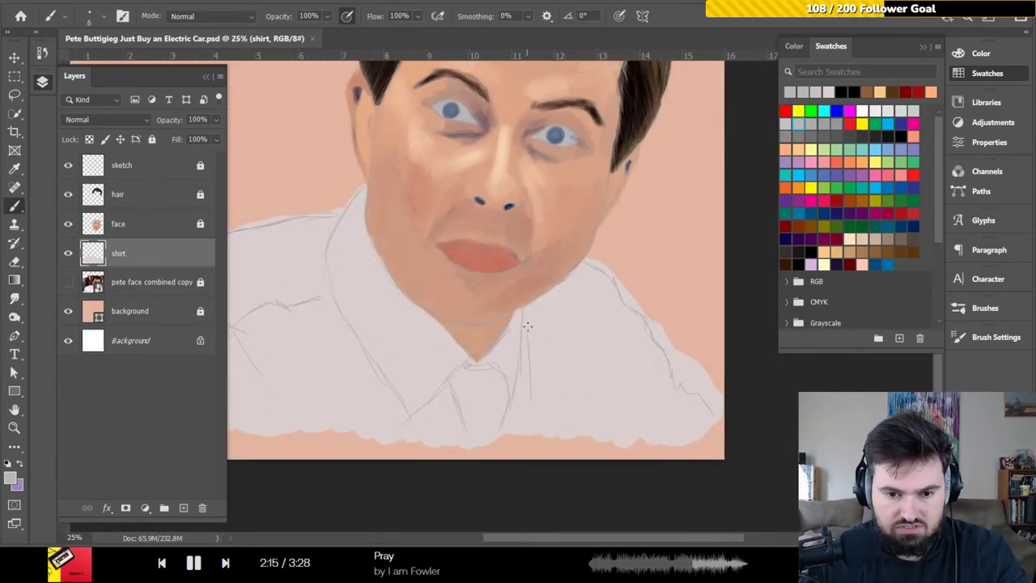
key(bracketright)
key(bracketright)
key(bracketright)
key(bracketright)
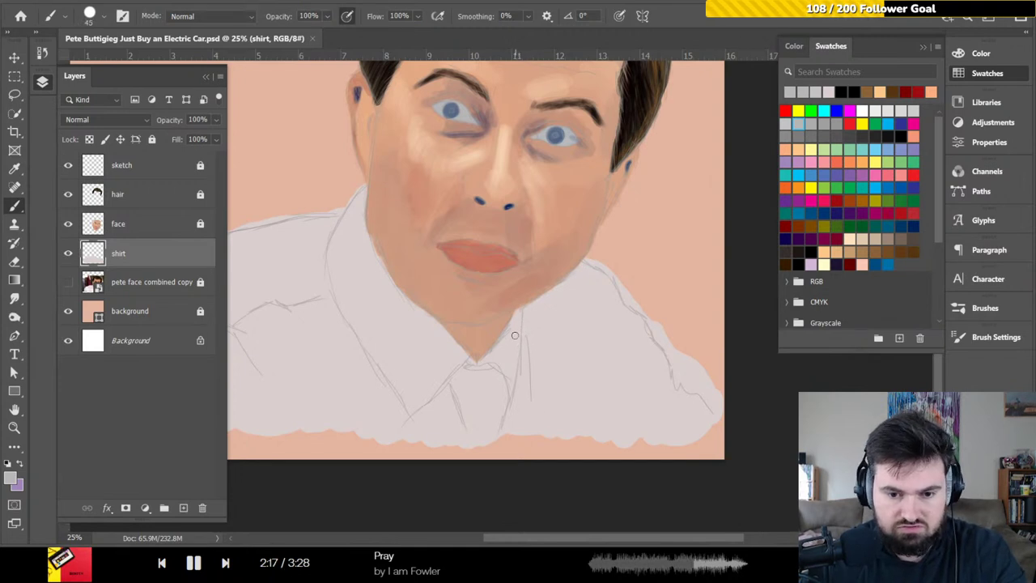
key(bracketright)
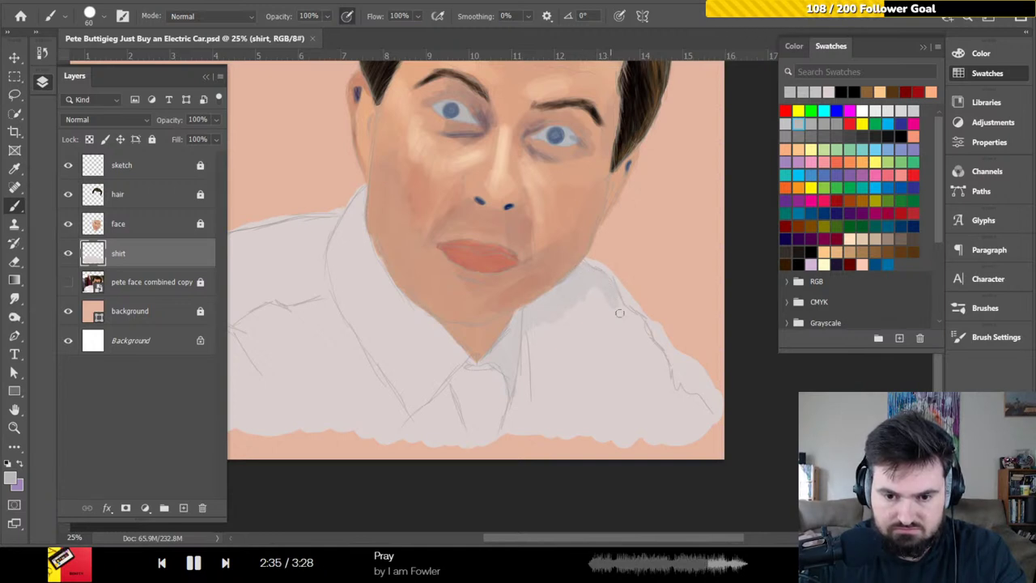
mouse_move(616, 293)
mouse_down()
mouse_move(603, 322)
mouse_move(584, 321)
mouse_move(567, 356)
mouse_move(554, 362)
mouse_move(545, 352)
mouse_move(536, 372)
mouse_move(527, 340)
mouse_move(516, 407)
mouse_move(528, 401)
mouse_move(526, 427)
mouse_move(570, 348)
mouse_move(576, 362)
mouse_move(594, 349)
mouse_move(610, 296)
mouse_move(627, 332)
mouse_up()
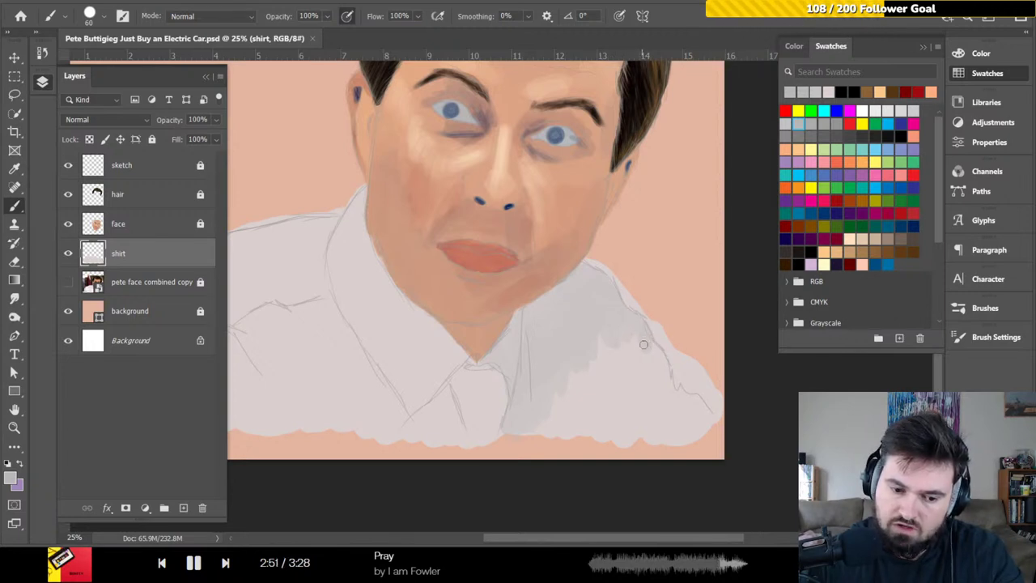
mouse_move(645, 338)
mouse_down()
mouse_move(676, 395)
mouse_move(701, 413)
mouse_move(701, 403)
mouse_move(668, 413)
mouse_move(668, 402)
mouse_move(634, 400)
mouse_move(561, 405)
mouse_up()
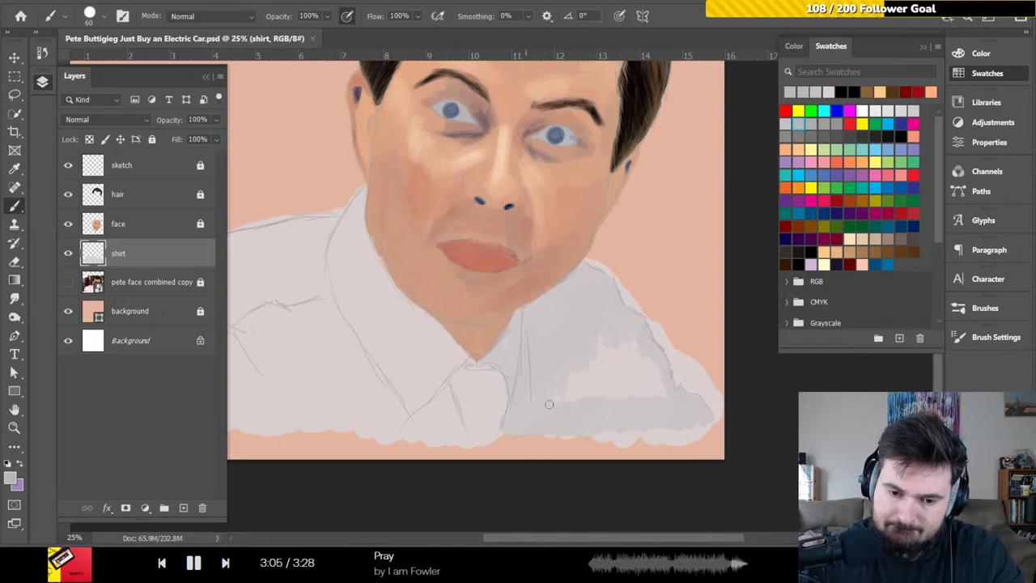
mouse_move(590, 360)
mouse_down()
mouse_move(629, 376)
mouse_move(653, 364)
mouse_move(669, 374)
mouse_move(654, 410)
mouse_move(605, 360)
mouse_up()
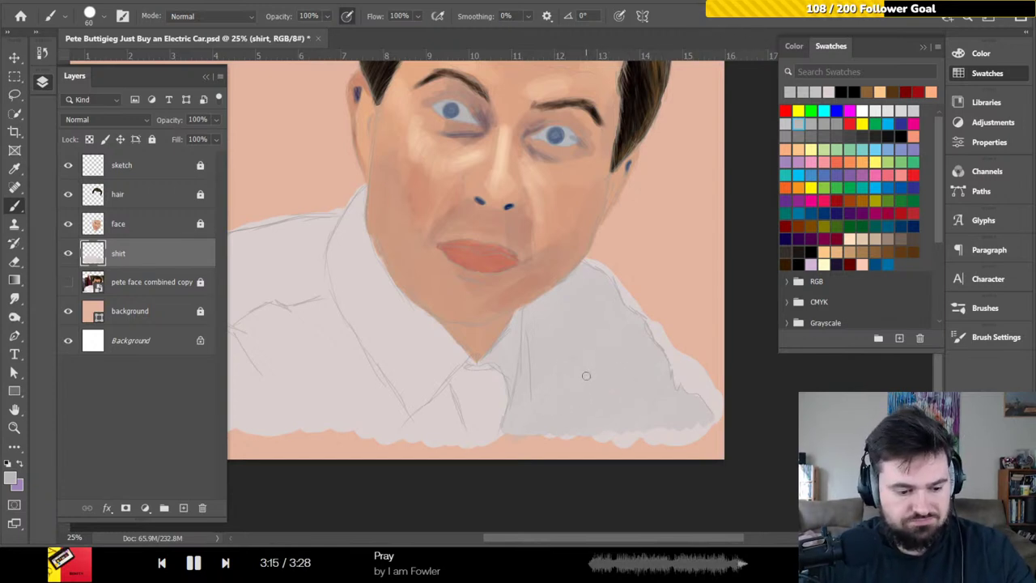
- Erase the excess shirt paint outside the sketched outline of the right shoulder and sleeve with a 50 px eraser
key(e)
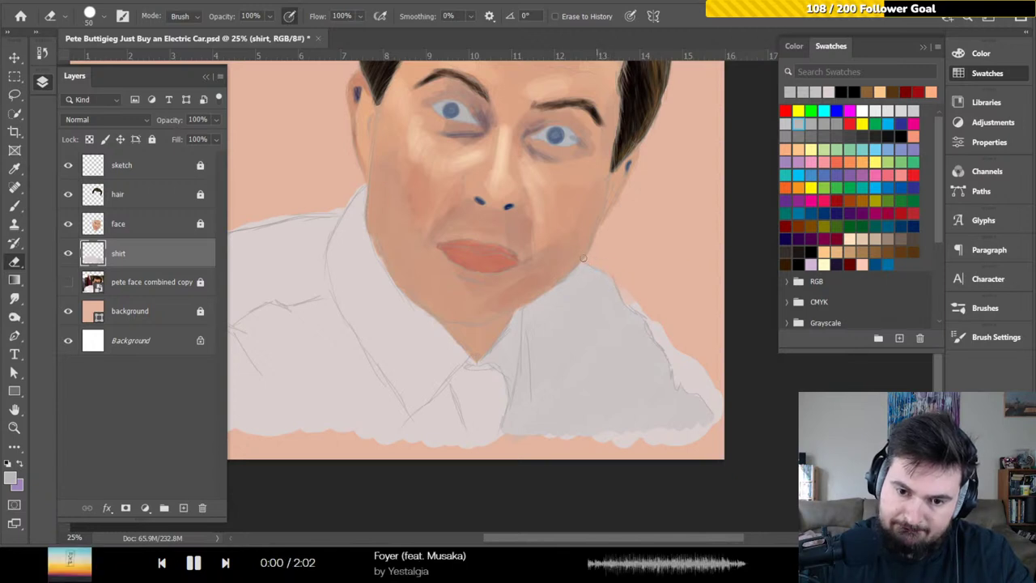
mouse_move(634, 291)
mouse_down()
mouse_move(583, 284)
mouse_move(607, 245)
mouse_move(656, 245)
mouse_move(664, 292)
mouse_up()
key(r)
key(e)
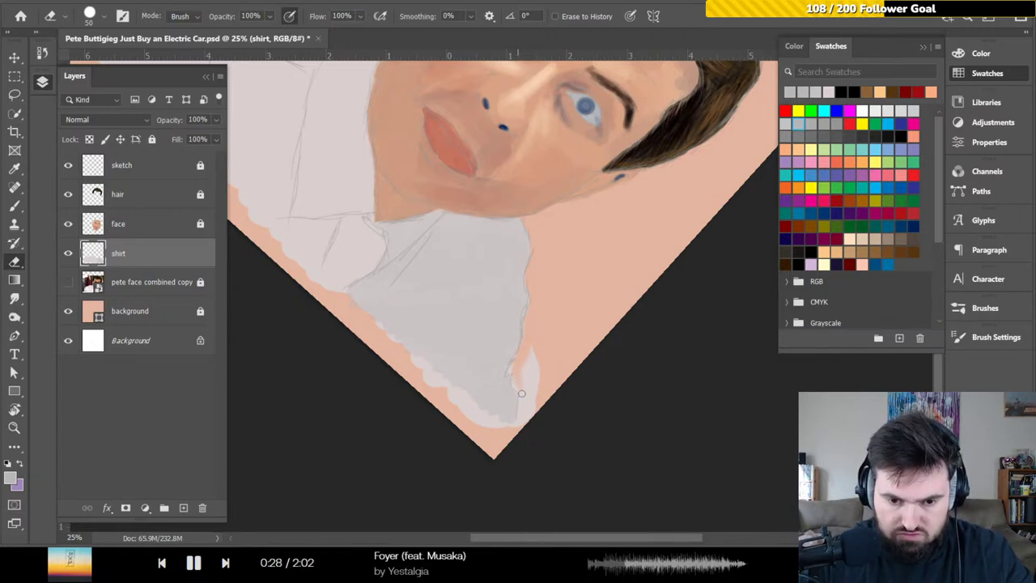
mouse_move(530, 402)
mouse_down()
mouse_move(533, 345)
mouse_move(541, 402)
mouse_move(535, 357)
mouse_move(523, 427)
mouse_move(527, 388)
mouse_up()
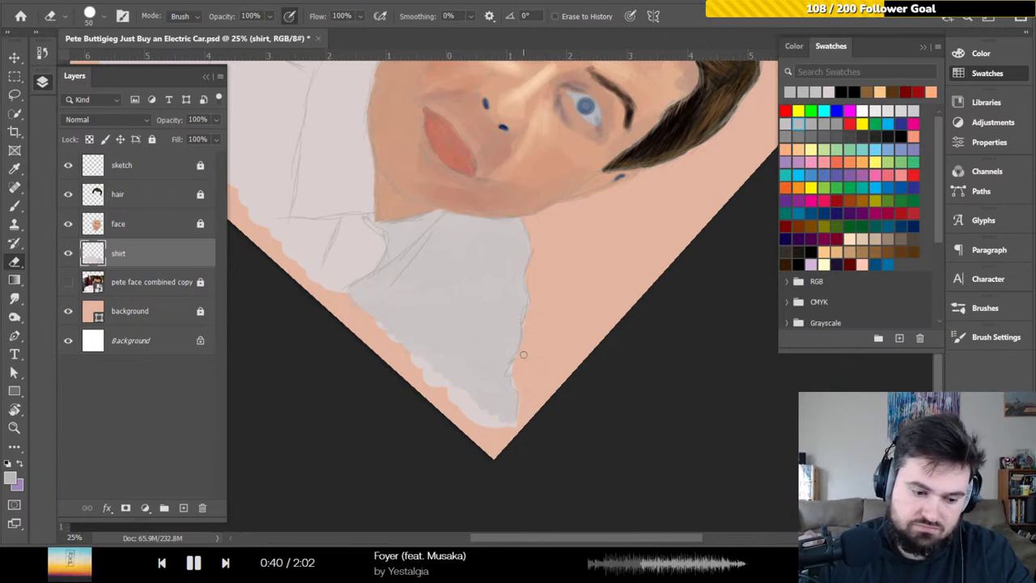
- Paint light grey 60 px shading on the collar, beside the tie, and along the left shoulder and sleeve folds
key(r)
click(214, 19)
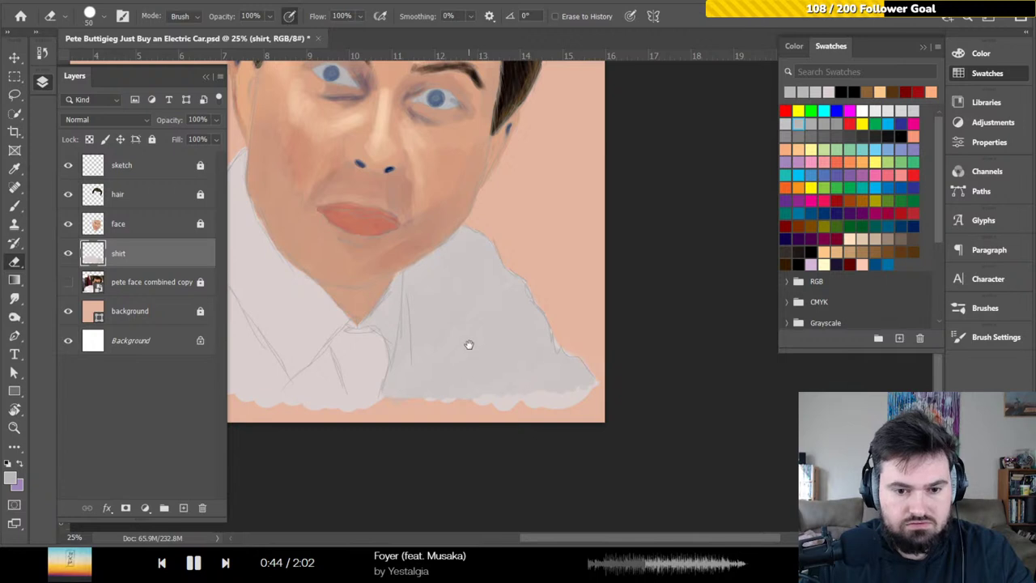
drag(467, 345, 553, 329)
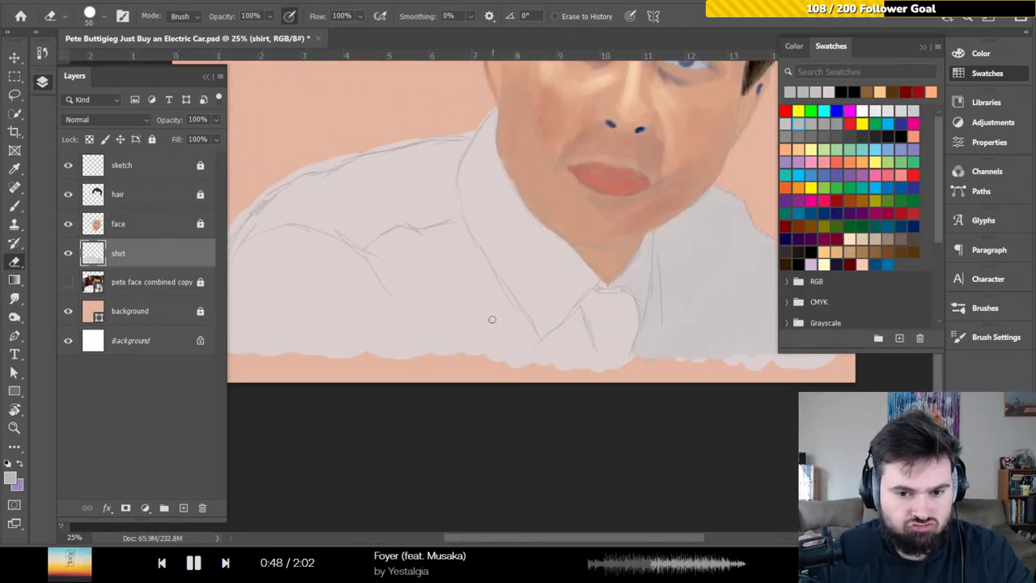
key(ctrl+minus)
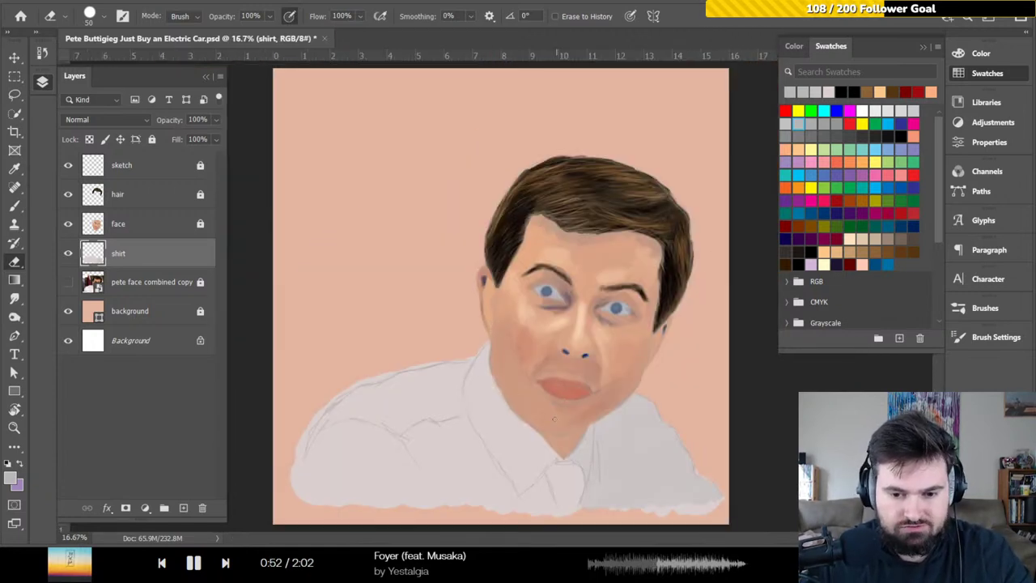
key(b)
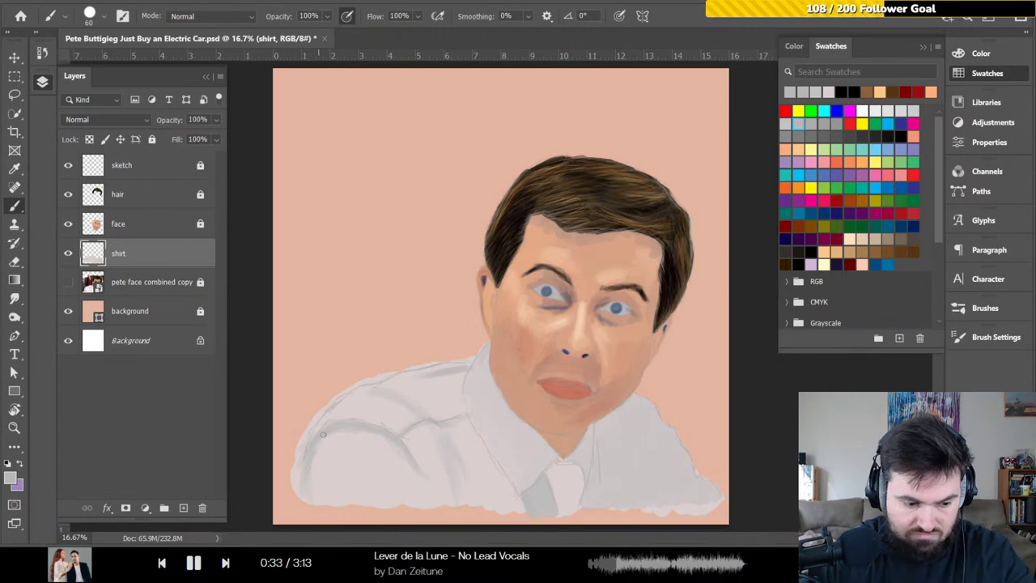
- Erase the excess shirt paint outside the sketched outline of the left shoulder and sleeve with a 50 px eraser
key(e)
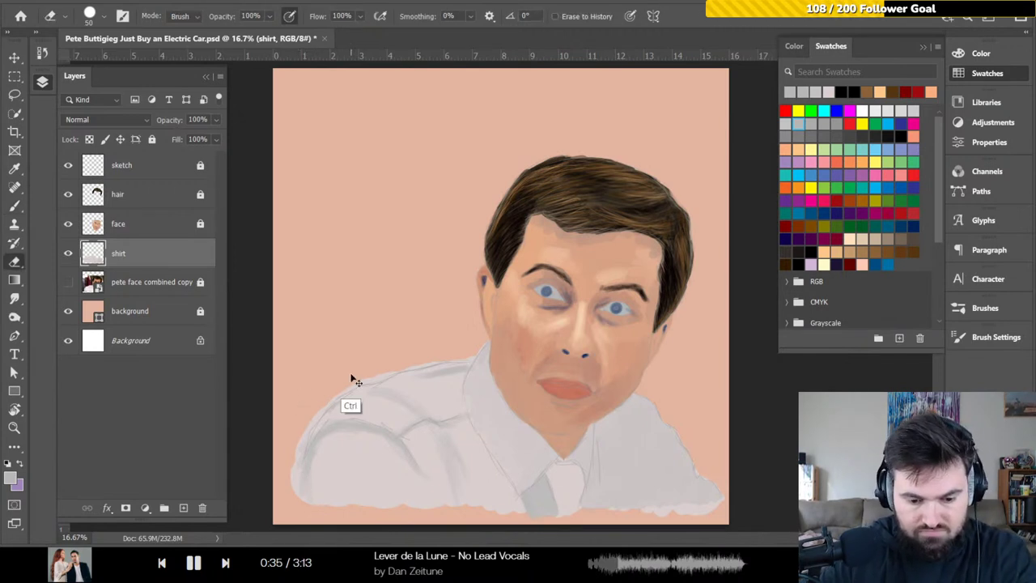
key(ctrl+plus)
mouse_move(350, 385)
mouse_down()
mouse_move(432, 280)
mouse_move(554, 251)
mouse_up()
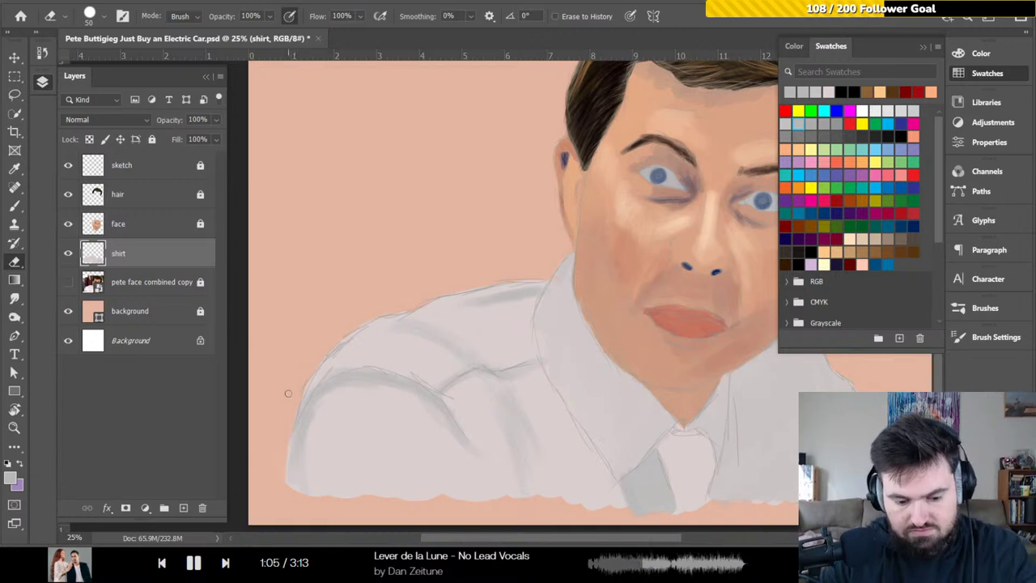
scroll(284, 409, down, 2)
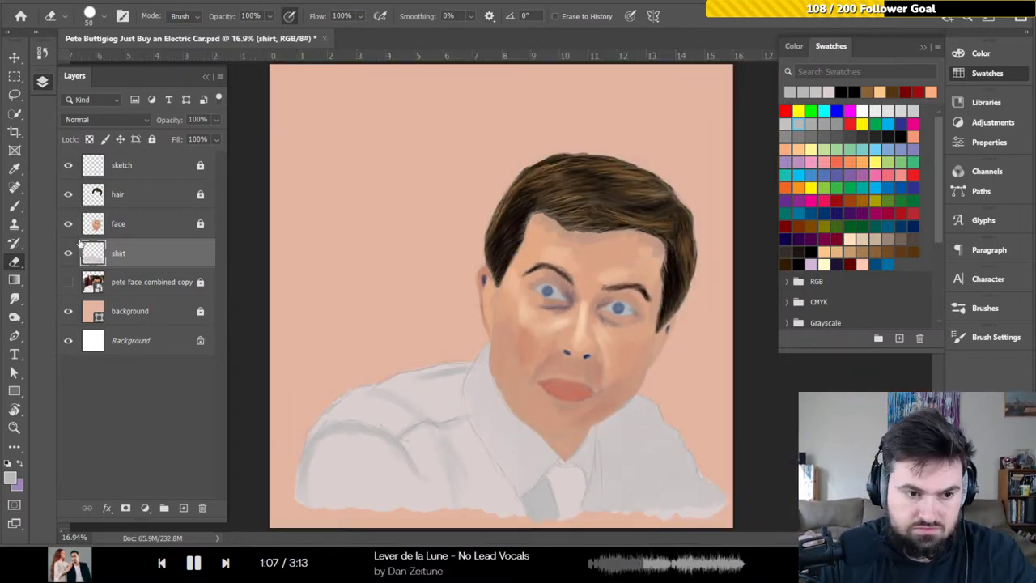
- Toggle the sketch layer's visibility to compare the shirt shading with and without the outlines, leaving the sketch shown
click(68, 166)
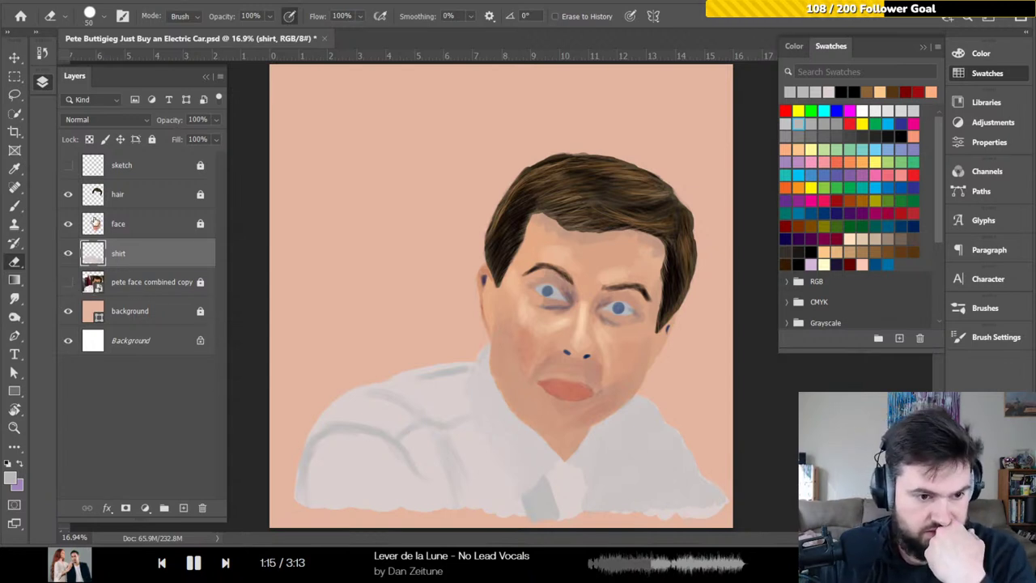
click(70, 167)
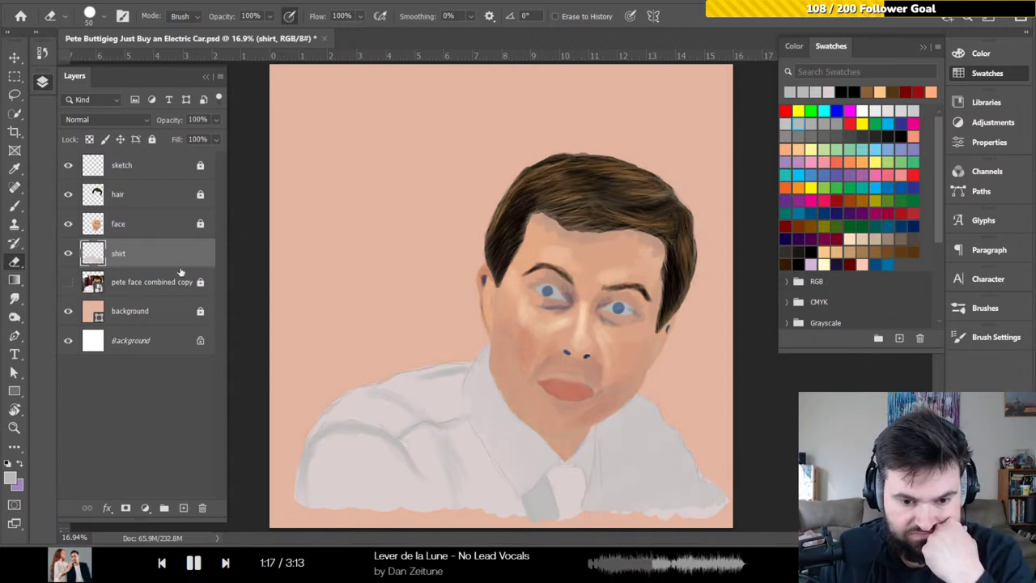
click(68, 166)
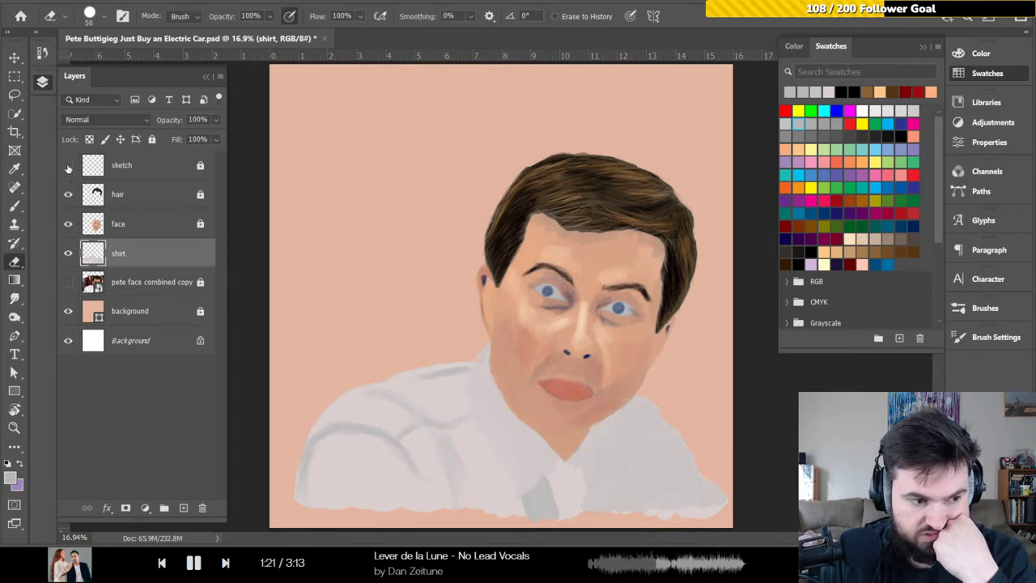
click(68, 166)
click(68, 167)
click(68, 167)
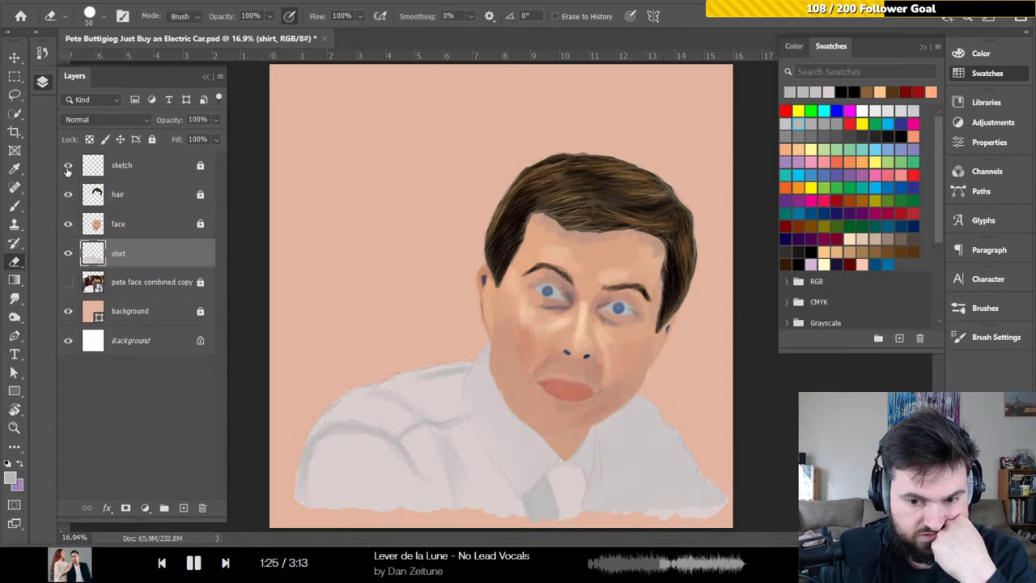
- Lock the shirt layer and save the document
click(151, 140)
key(ctrl+s)
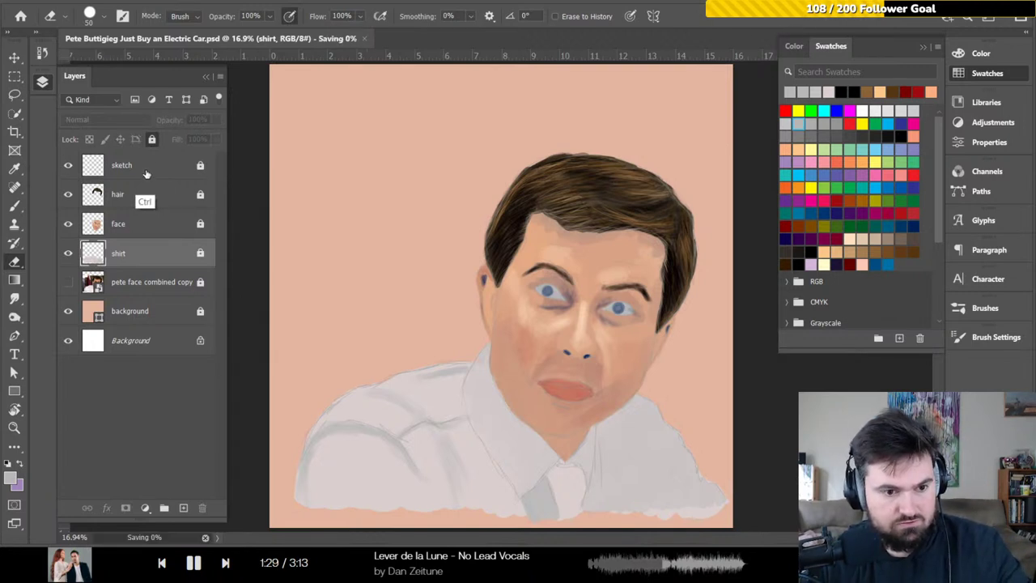
- Make the face layer active and unlock it for further painting
click(152, 225)
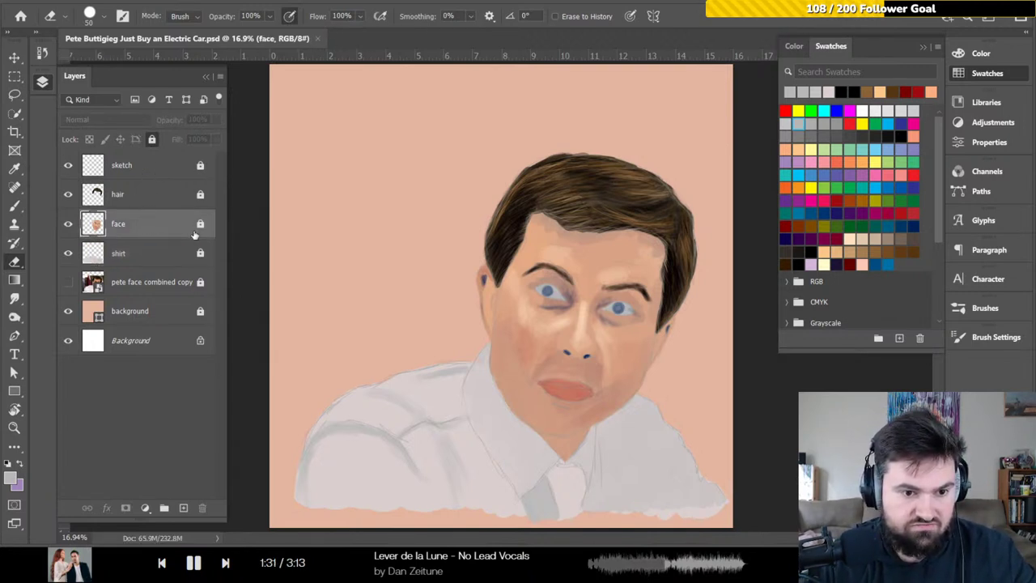
click(201, 225)
scroll(361, 286, up, 1)
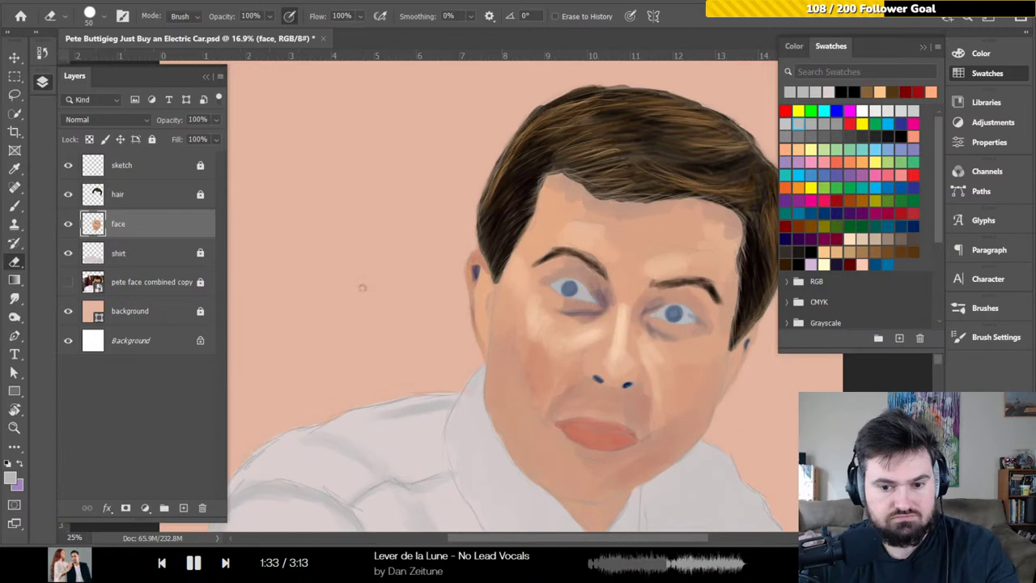
drag(421, 291, 308, 229)
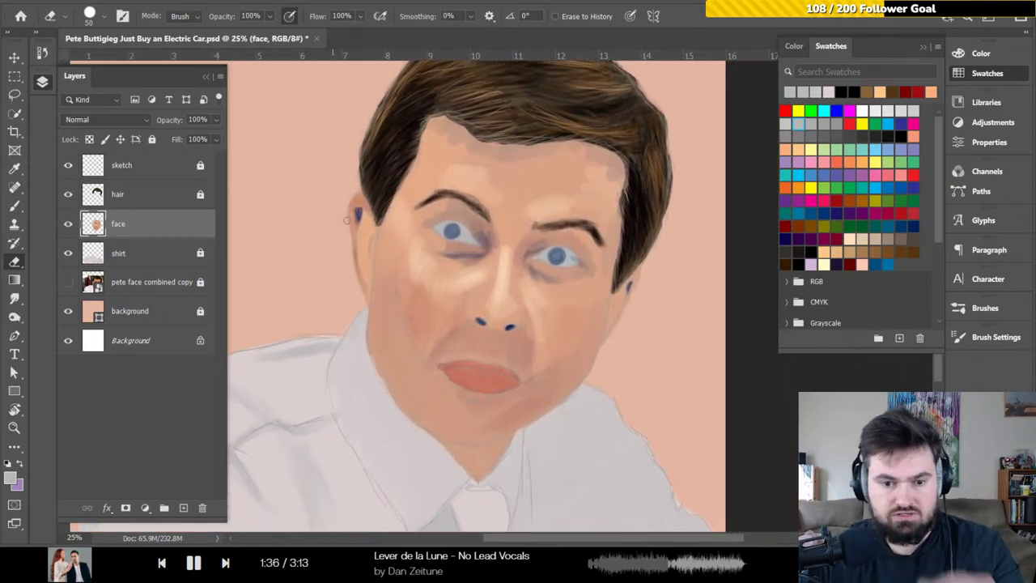
- Compare the face with and without the sketch outlines, leave the sketch layer shown, and save the document
click(68, 167)
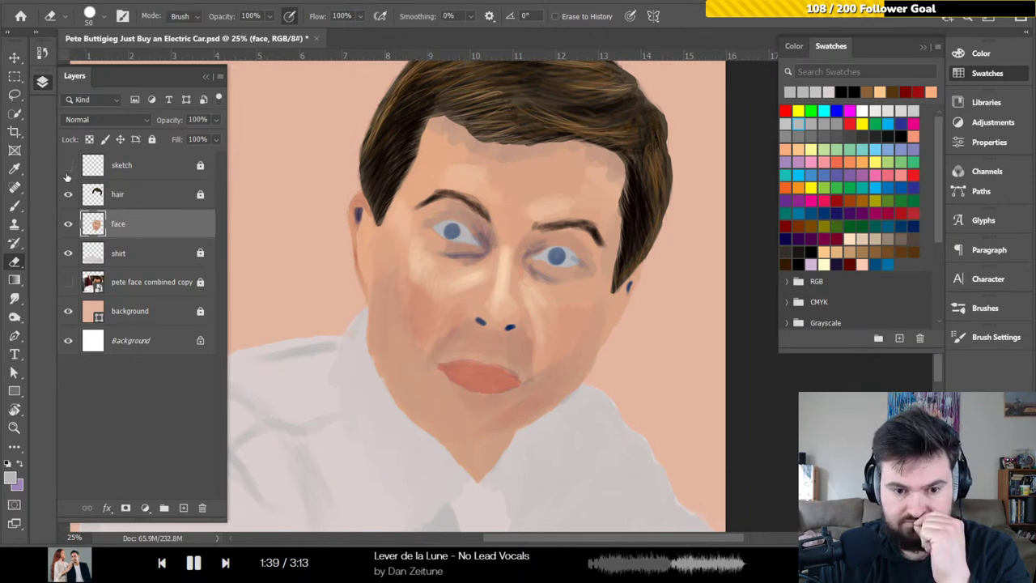
click(68, 166)
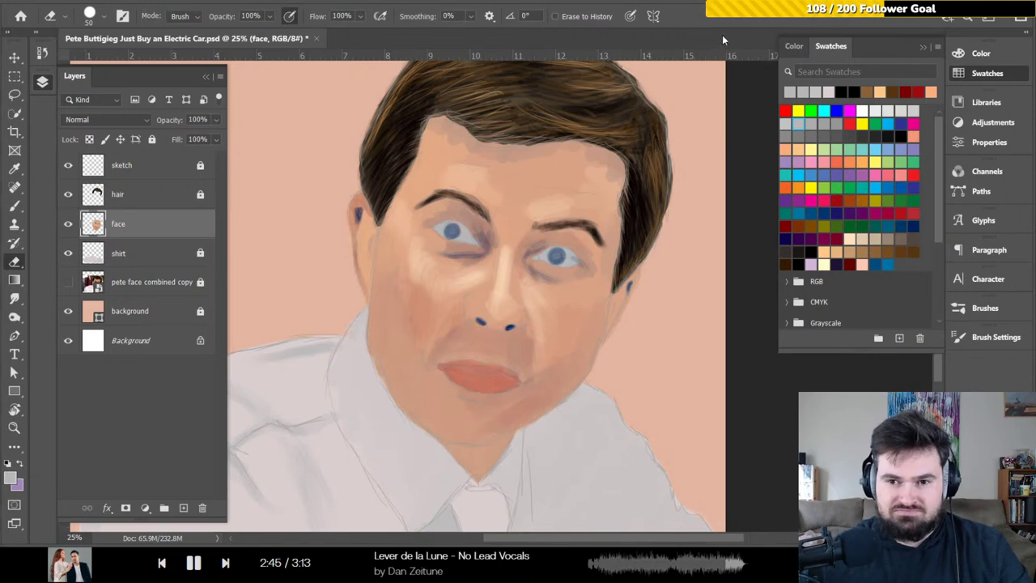
key(ctrl+s)
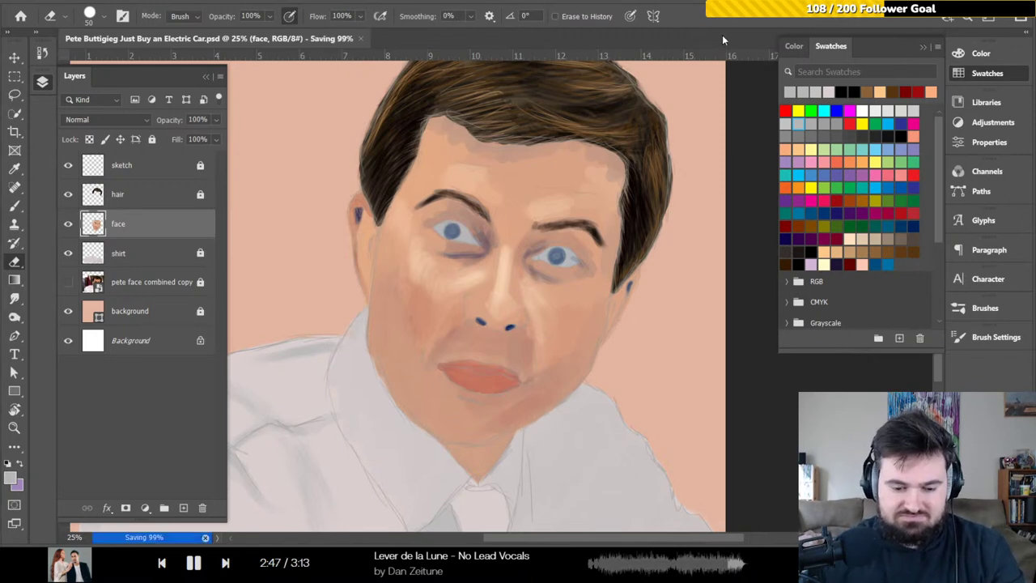
- Set the Brush tool to the Hard Round Pressure Opacity and Flow preset for painting details on the face
key(ctrl+plus)
key(ctrl+plus)
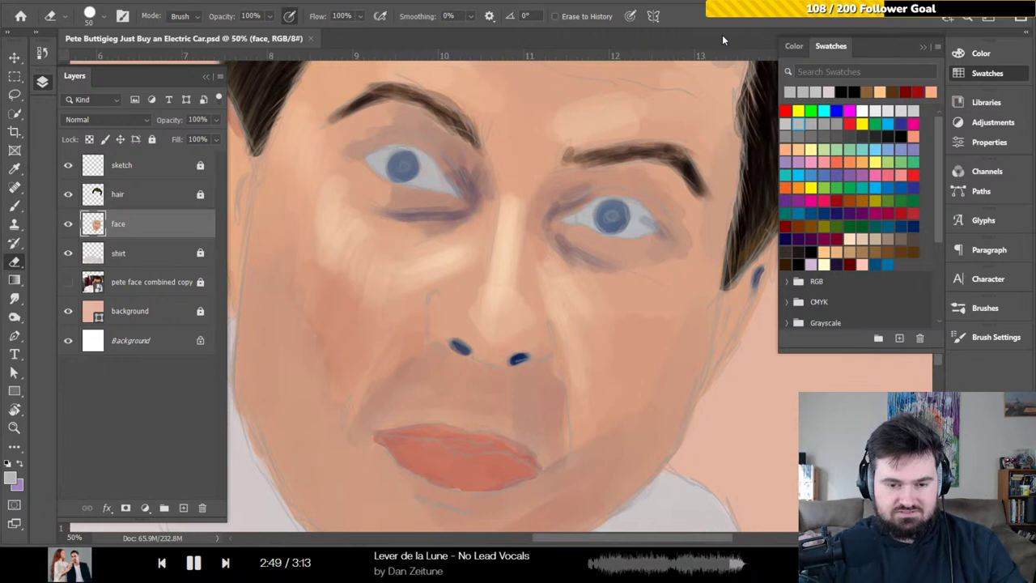
mouse_move(451, 185)
mouse_down()
mouse_move(475, 194)
mouse_move(475, 223)
mouse_move(459, 205)
mouse_move(430, 229)
mouse_up()
key(b)
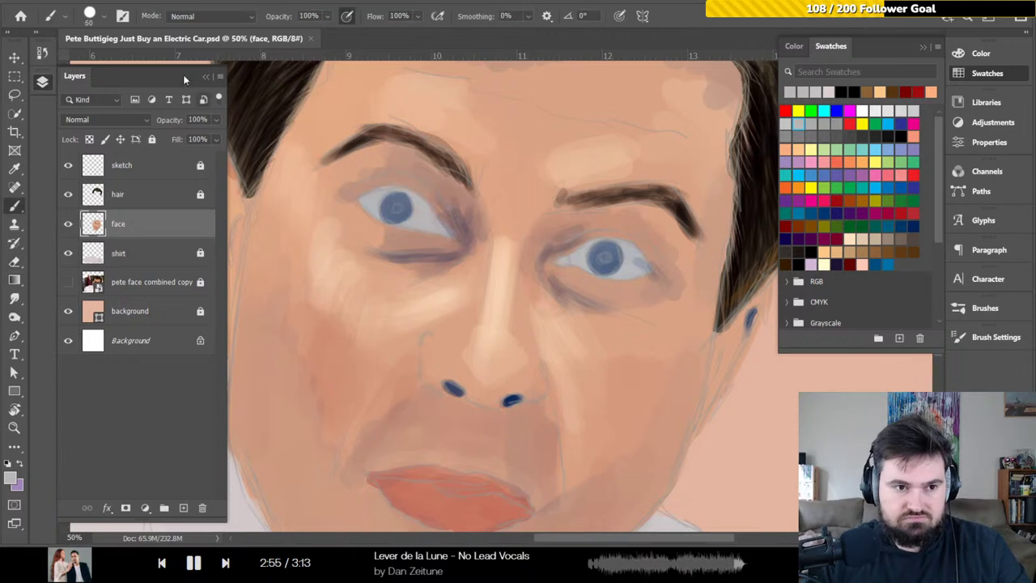
click(105, 17)
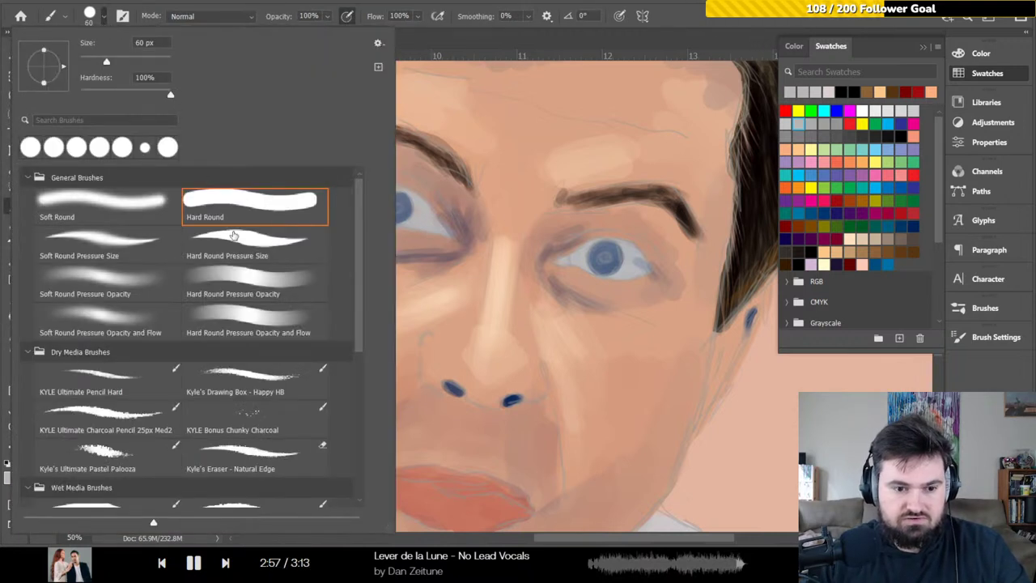
click(237, 320)
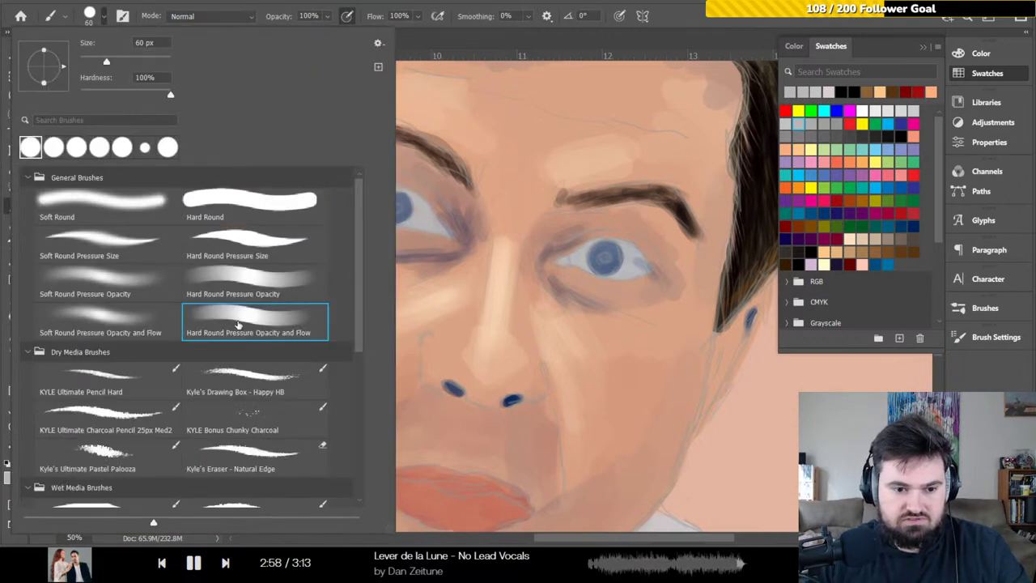
click(103, 20)
- Set the Eraser tool to the Hard Round preset and check the preset chosen for the Brush tool
key(e)
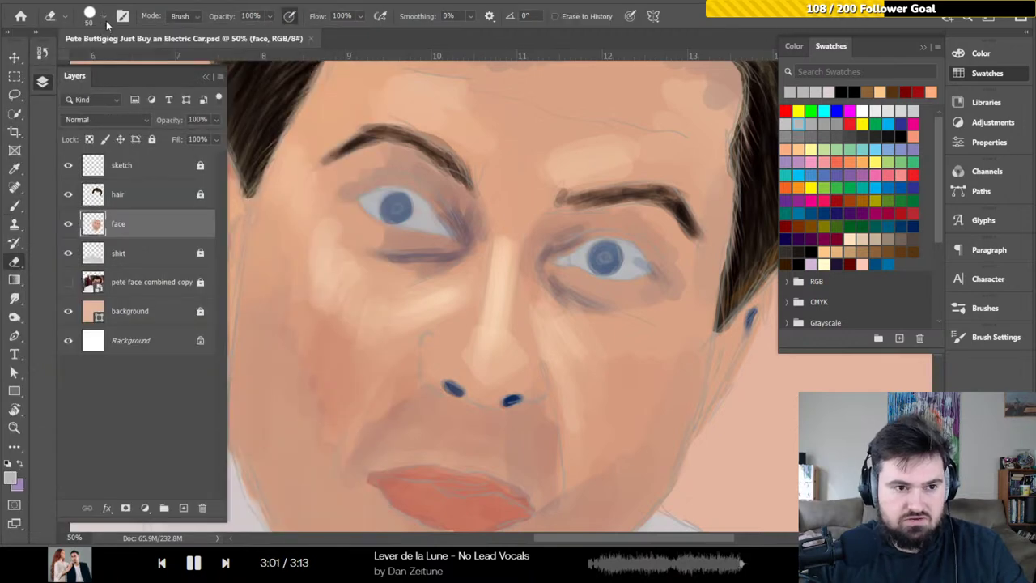
click(104, 17)
click(226, 198)
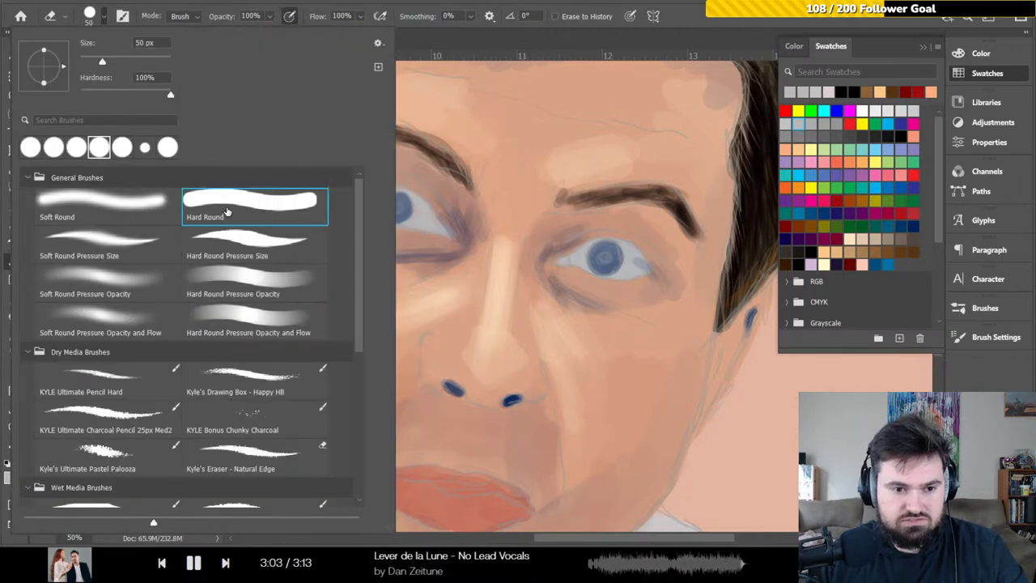
click(105, 17)
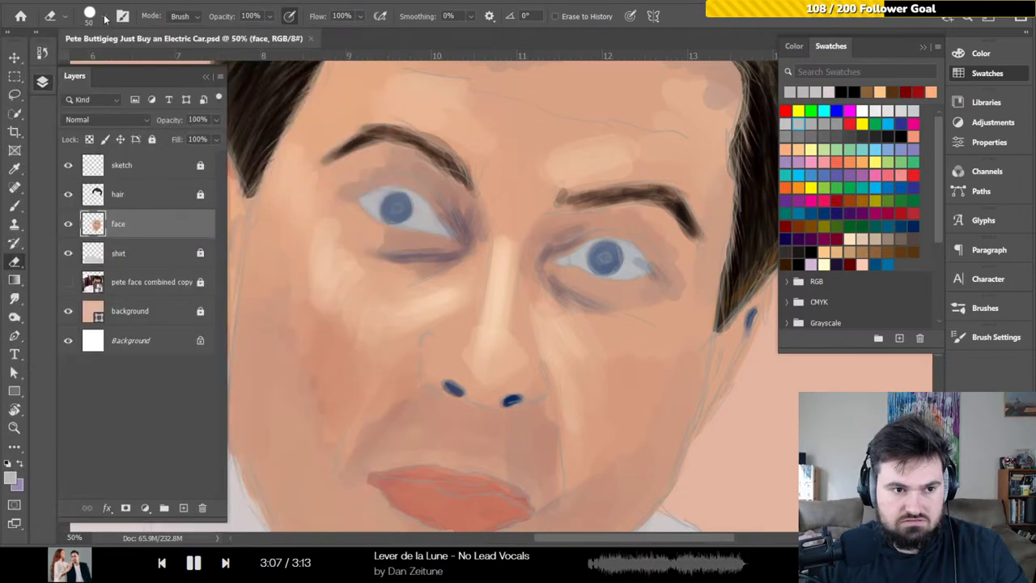
key(b)
click(104, 17)
key(bracketright)
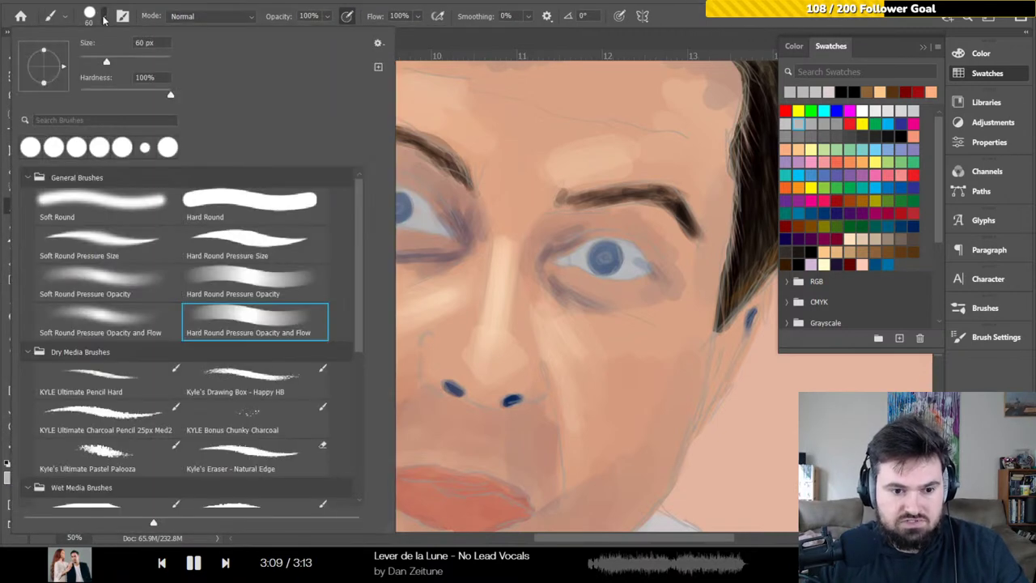
key(Escape)
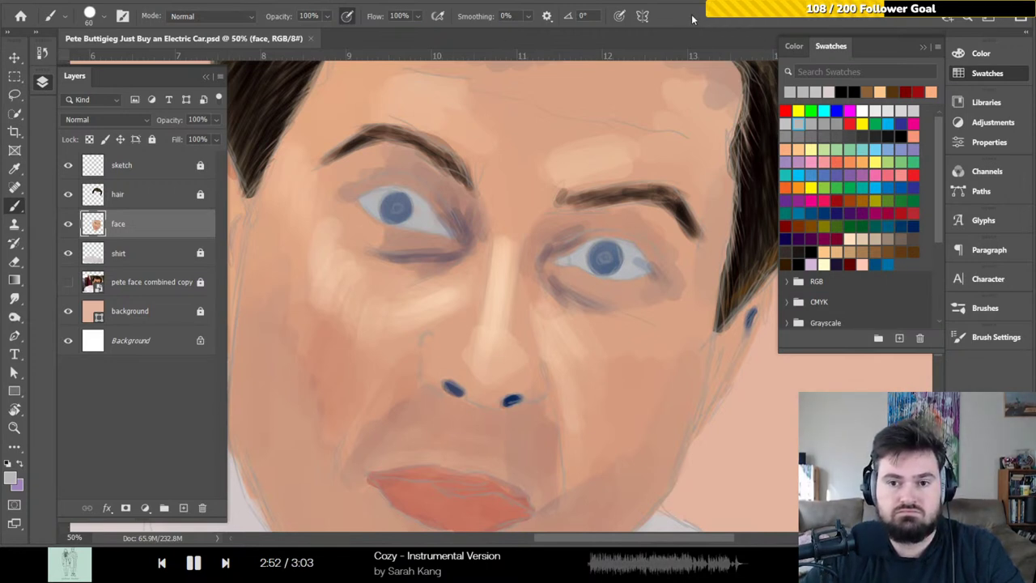
click(643, 16)
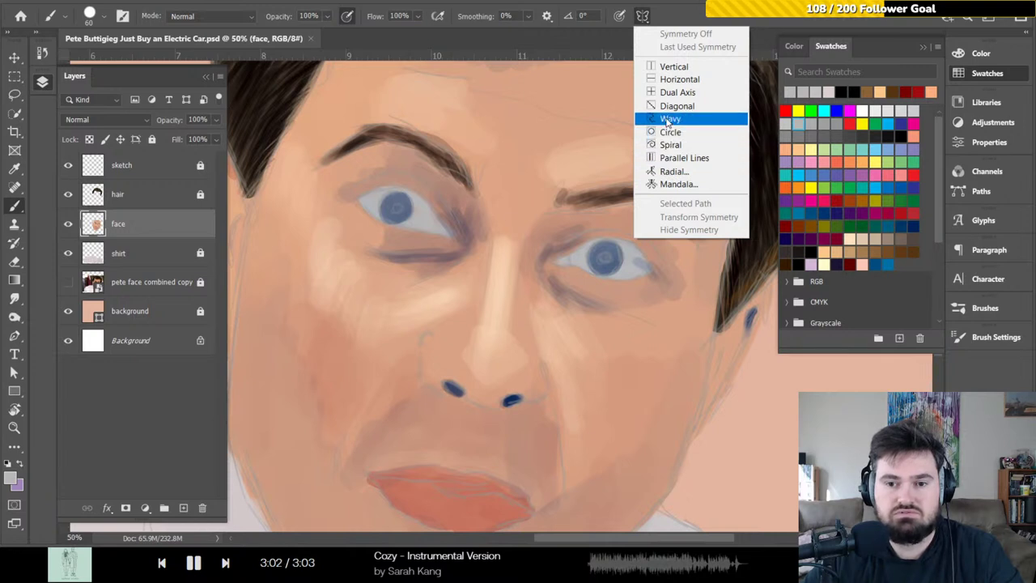
click(643, 15)
click(643, 15)
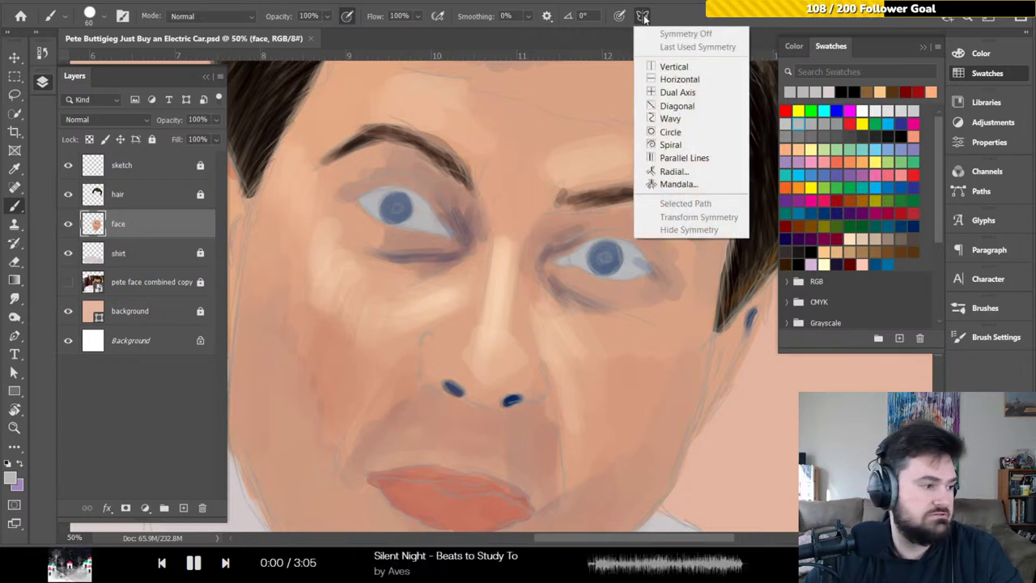
click(676, 22)
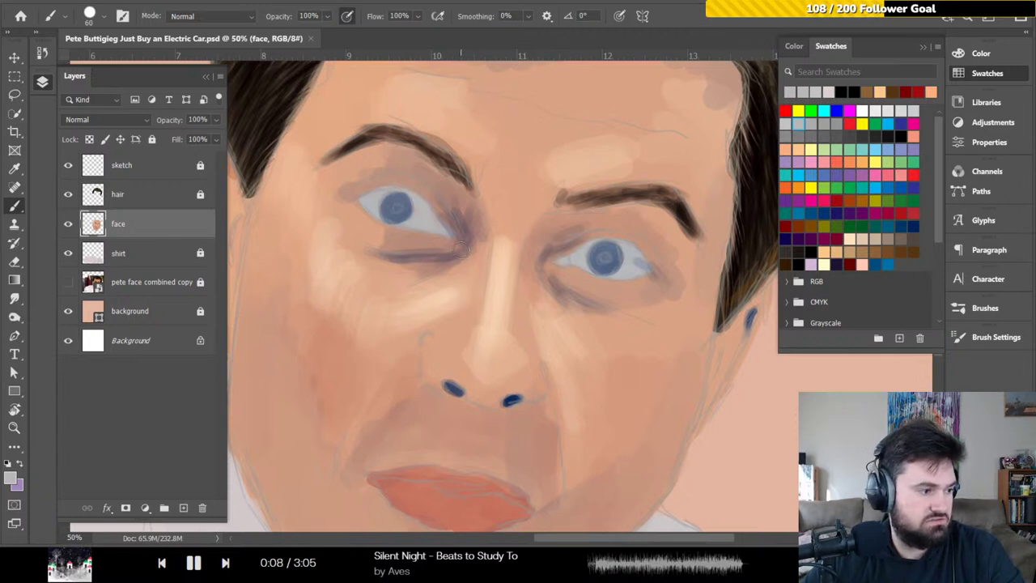
- Test a 60 px light grey stroke on the bridge of the nose, undo it, and set the foreground colour to black
mouse_move(522, 166)
mouse_down()
mouse_move(498, 216)
mouse_move(522, 225)
mouse_move(494, 250)
mouse_move(532, 251)
mouse_move(482, 293)
mouse_up()
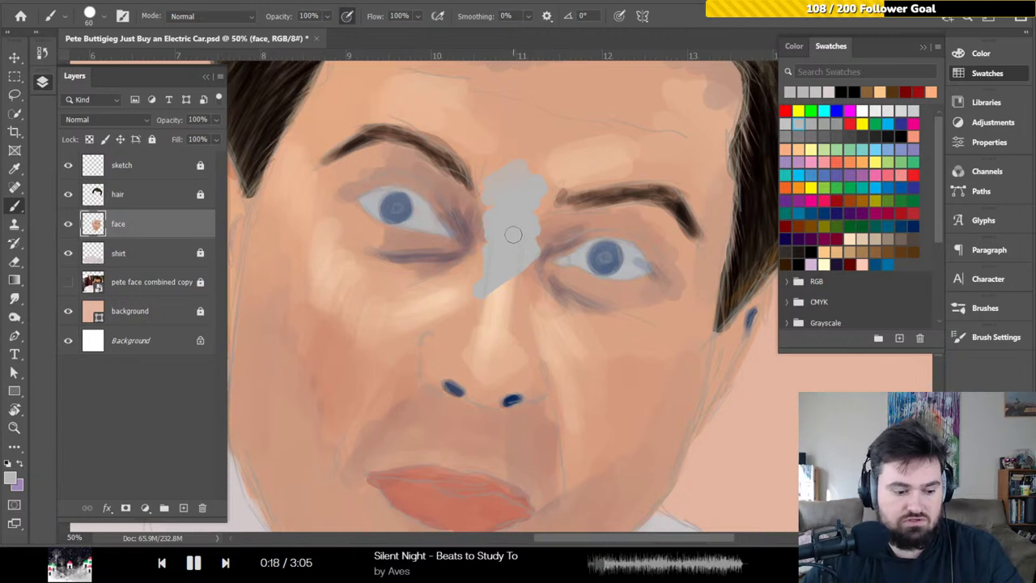
key(ctrl+z)
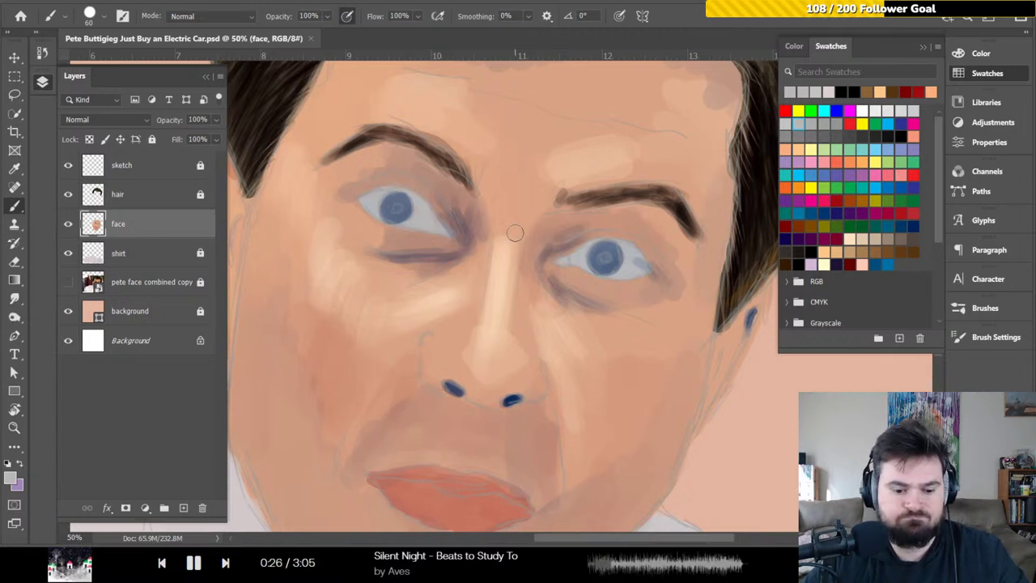
click(810, 251)
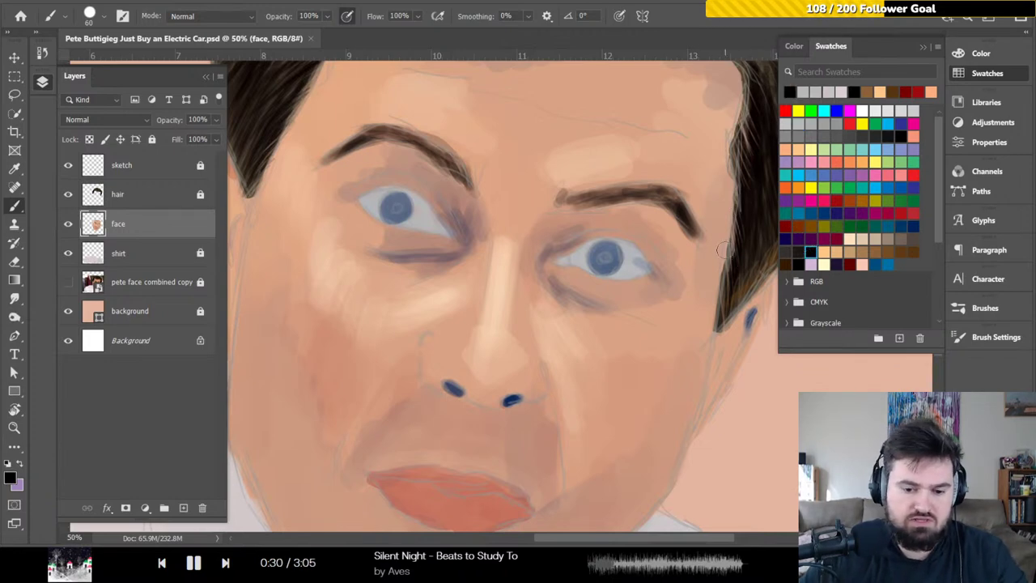
- Switch to the Artlist browser window, skip to the next music track, and return to Photoshop
click(225, 562)
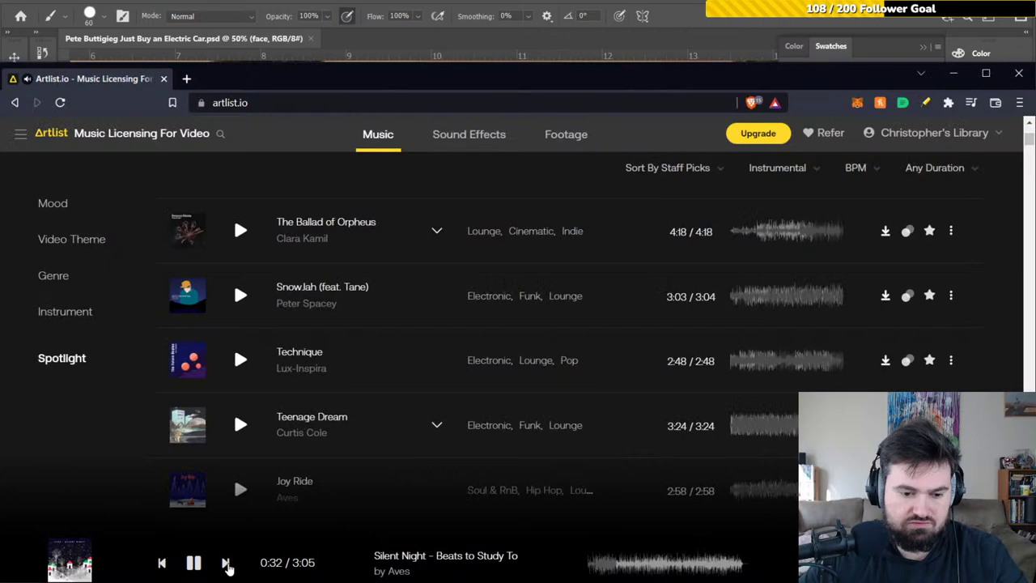
scroll(253, 404, down, 12)
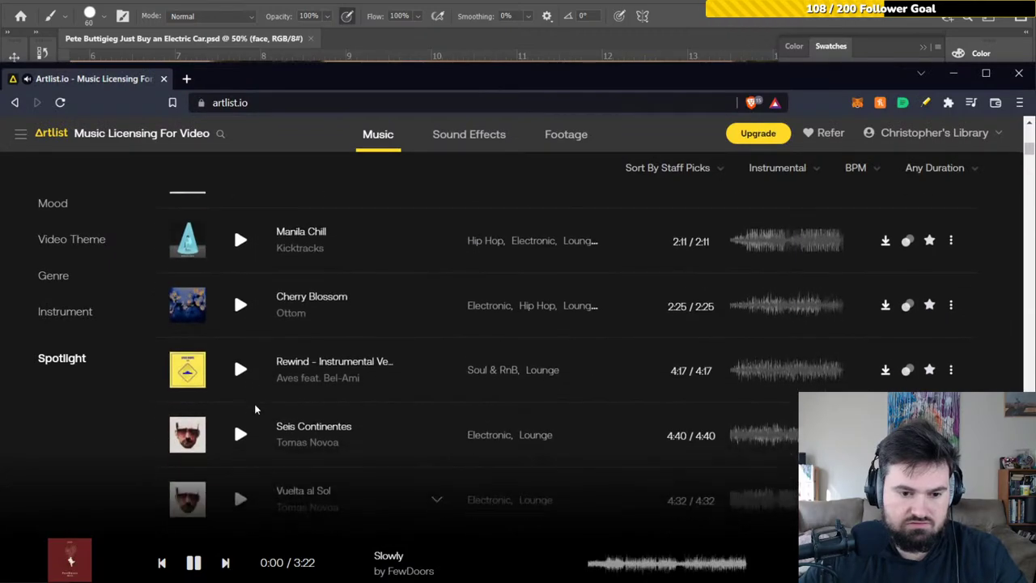
scroll(255, 411, down, 10)
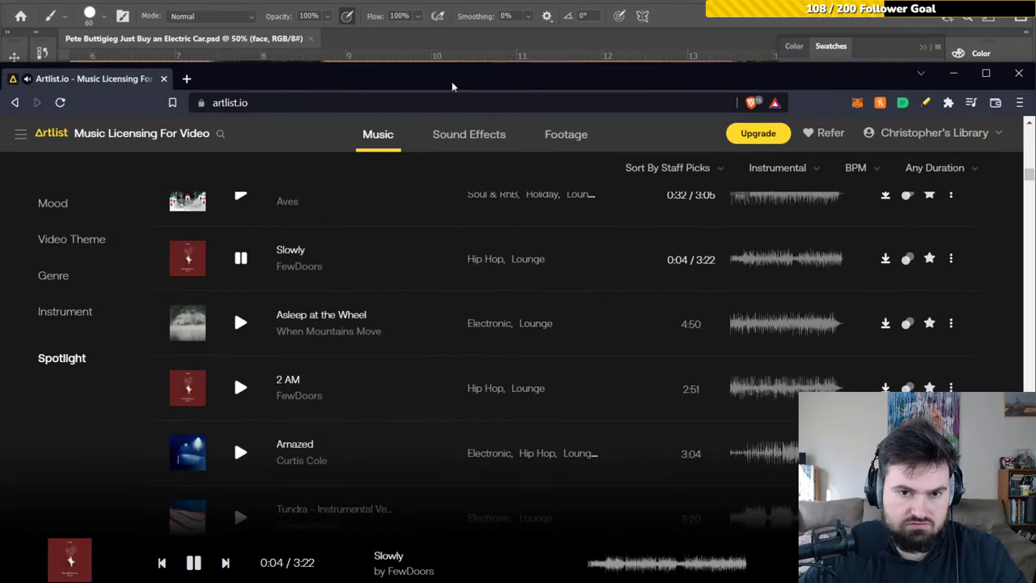
key(alt+Tab)
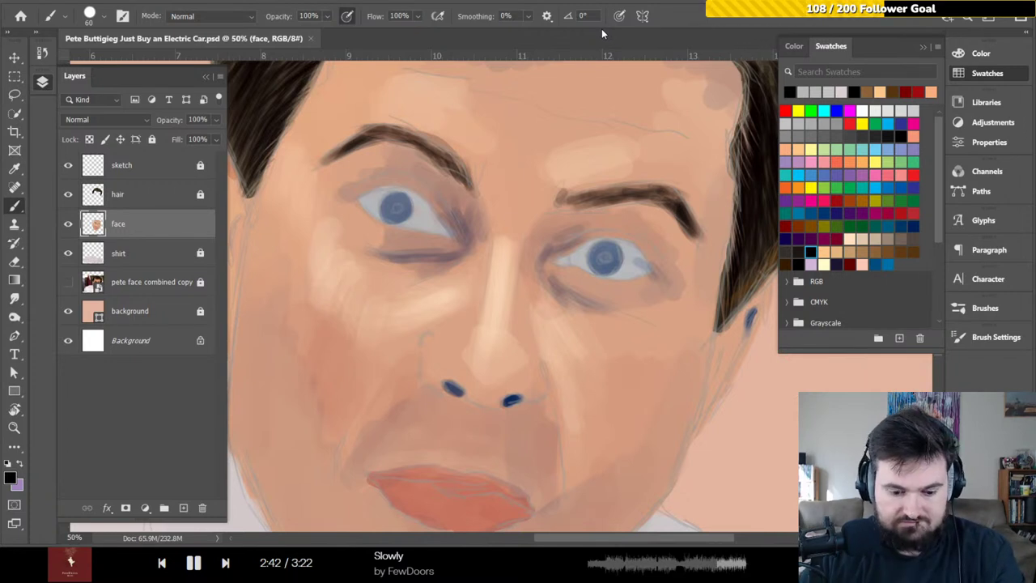
- Reduce the brush size to 5 px for fine line work around the eyes
key(ctrl+plus)
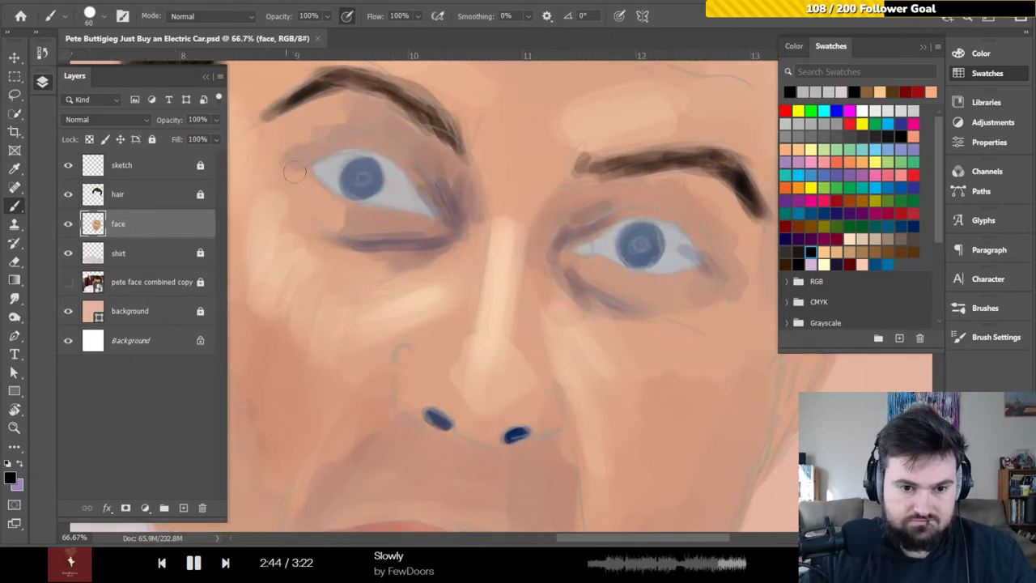
drag(378, 203, 374, 234)
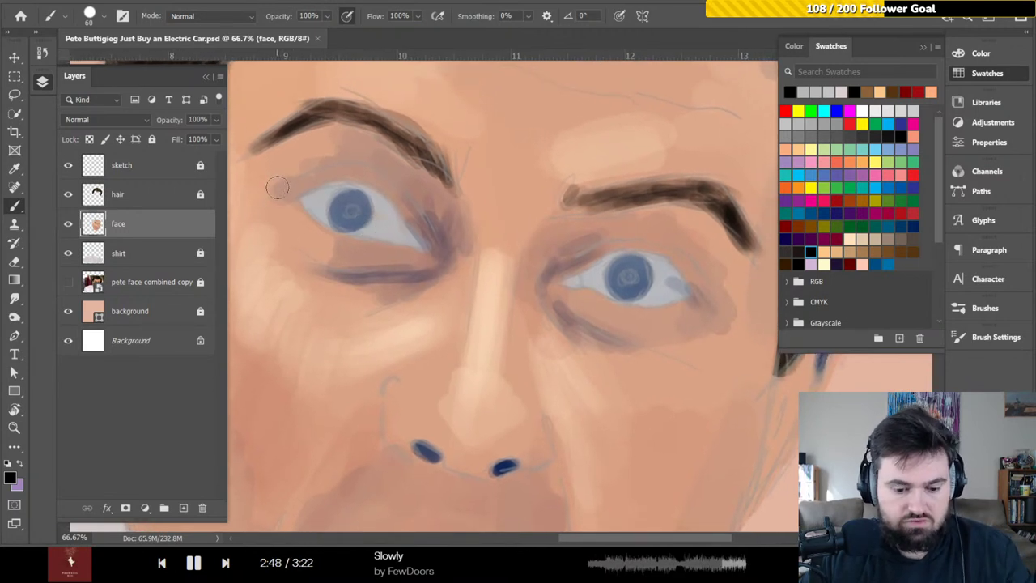
key(bracketleft)
key(bracketleft)
key(bracketleft)
key(bracketleft)
key(bracketleft)
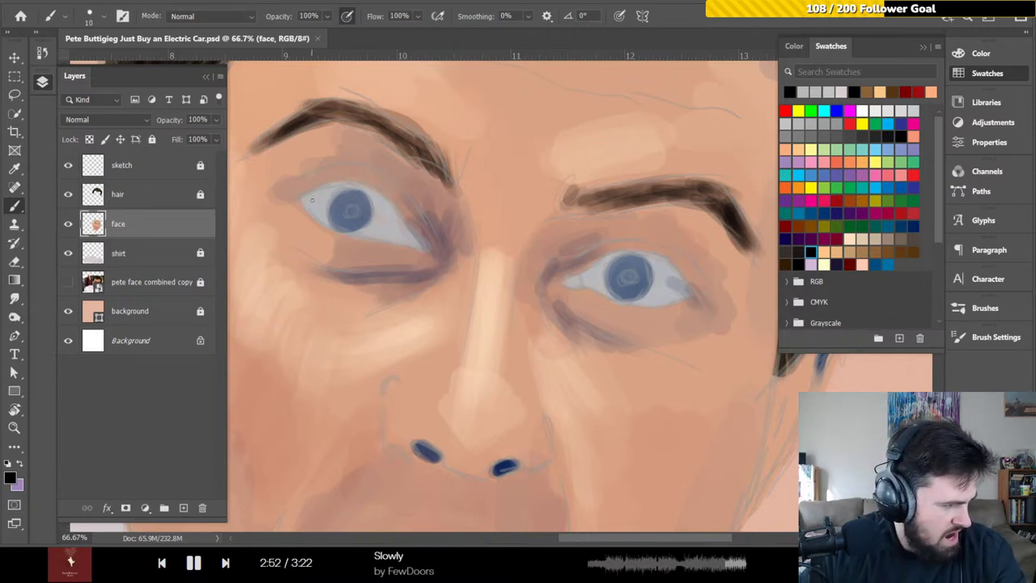
key(bracketleft)
key(bracketleft)
key(bracketleft)
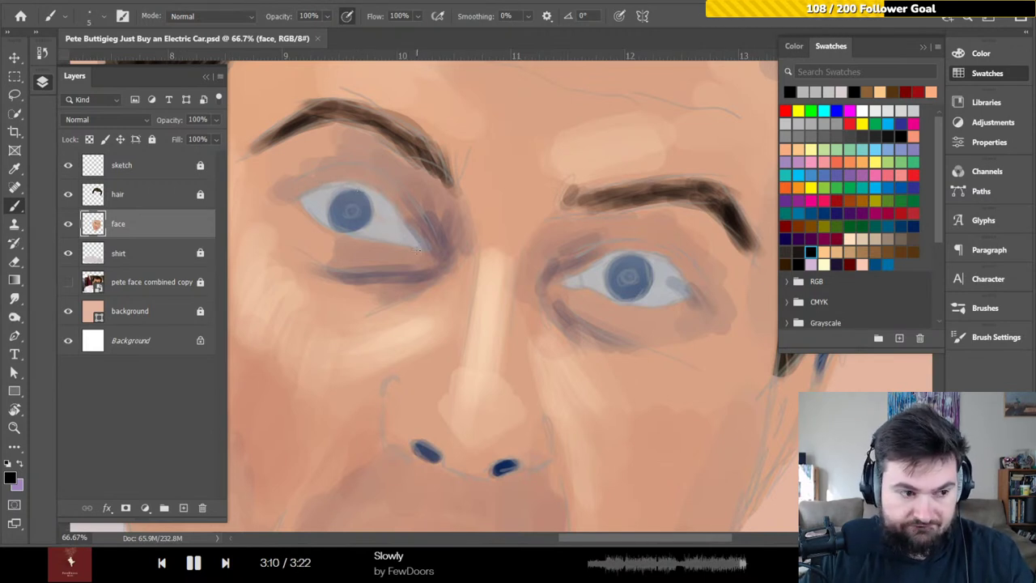
- Try to paint a thin black line along the lower lid at the inner corner of the eye on the image's left
click(422, 250)
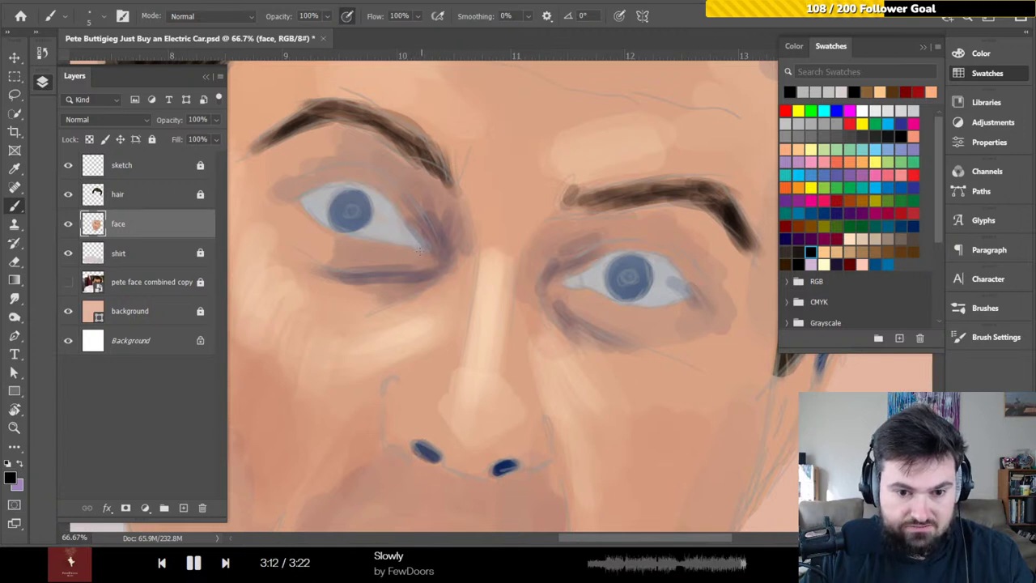
drag(420, 249, 409, 247)
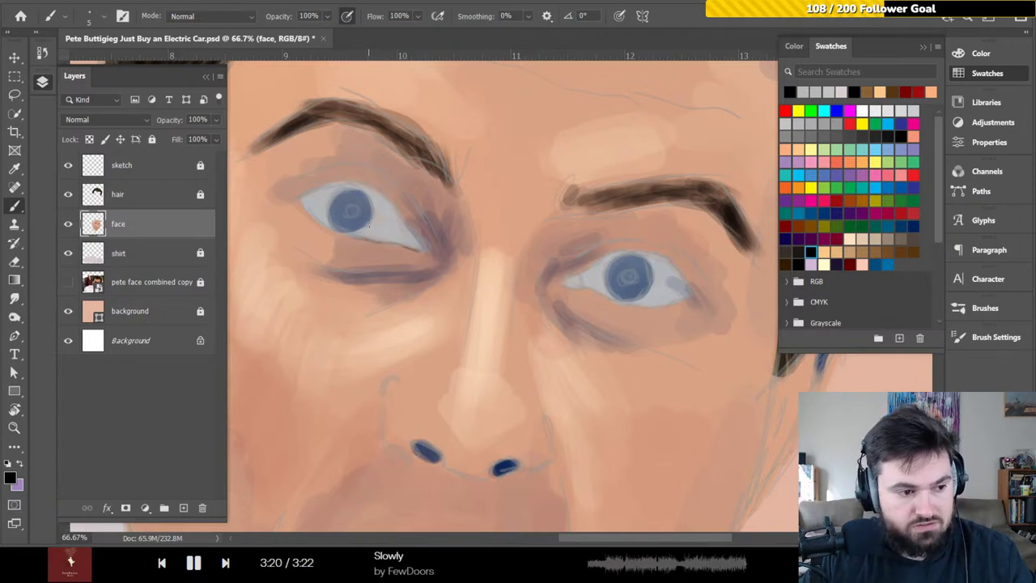
key(ctrl)
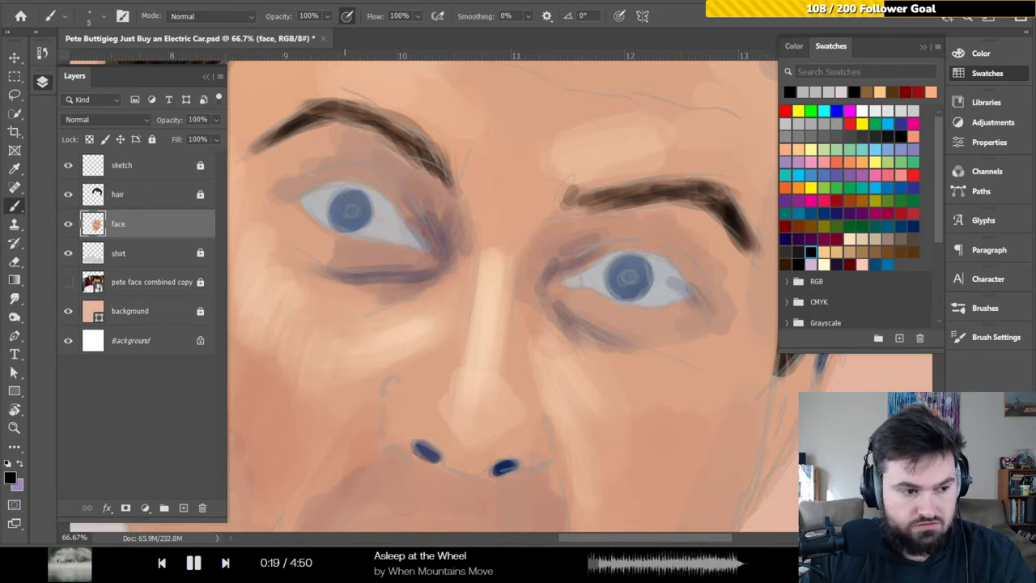
- Choose the Ellipse tool and set it to no fill with a black stroke
click(15, 392)
click(14, 392)
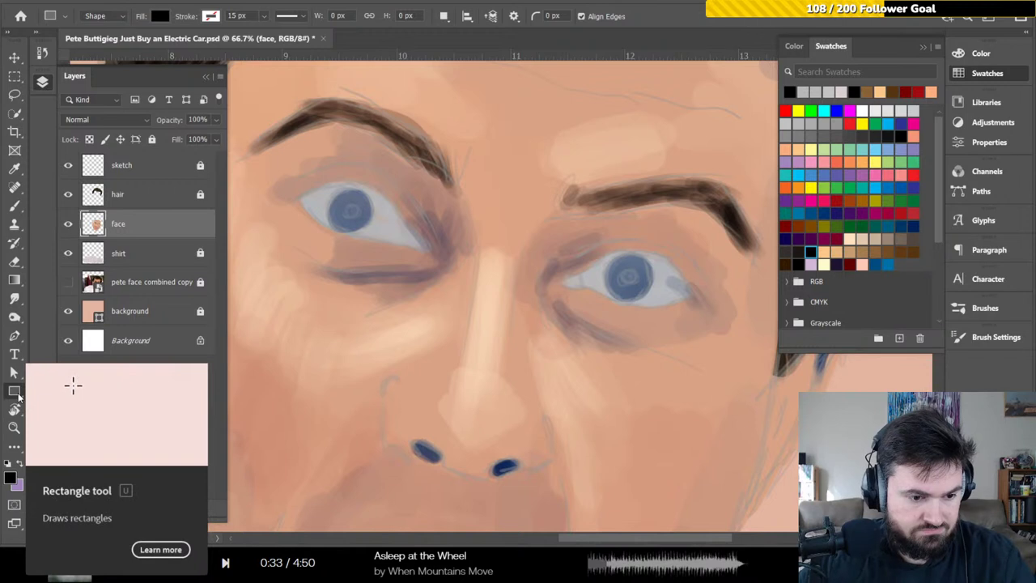
right_click(16, 393)
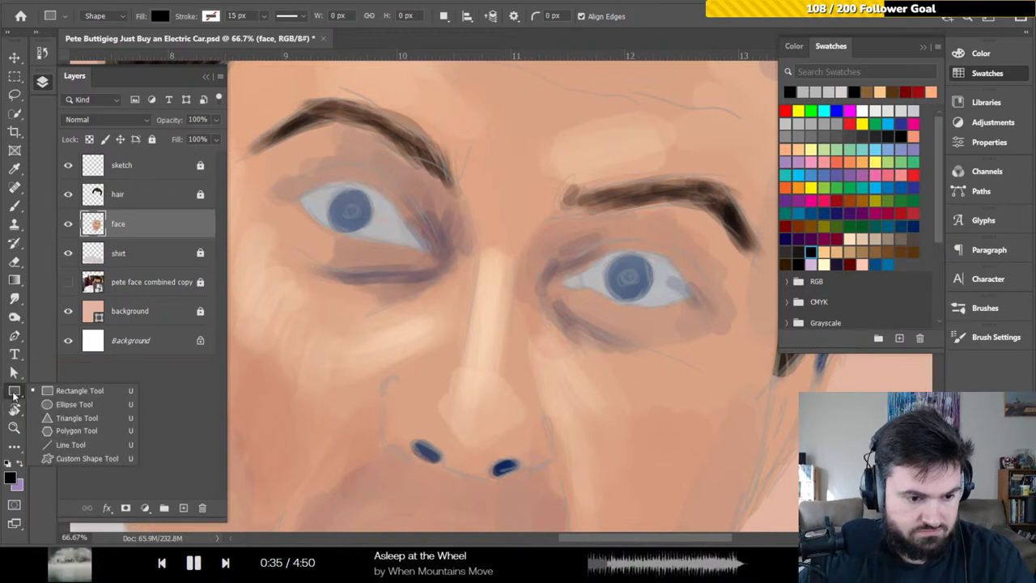
click(73, 404)
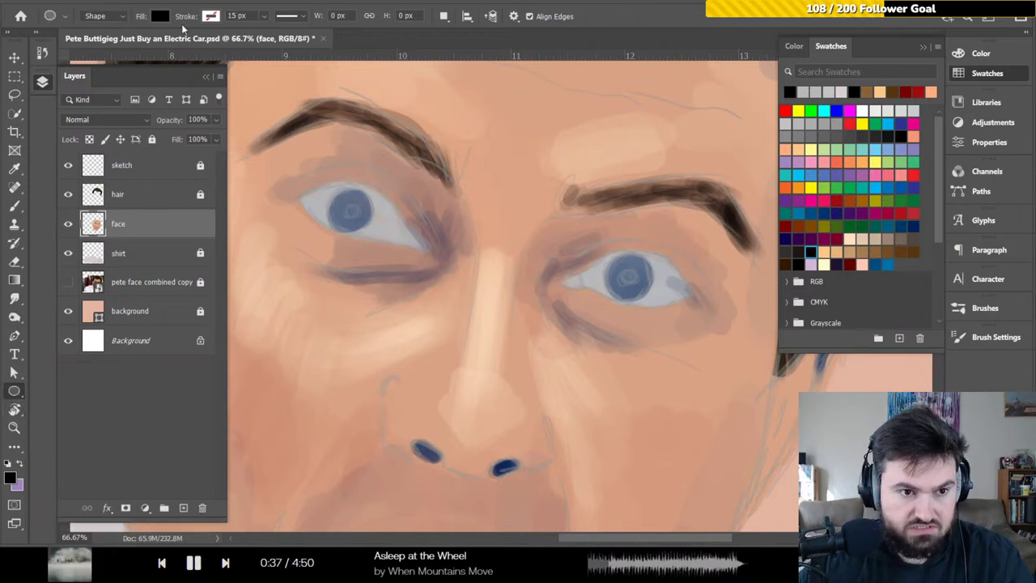
click(159, 16)
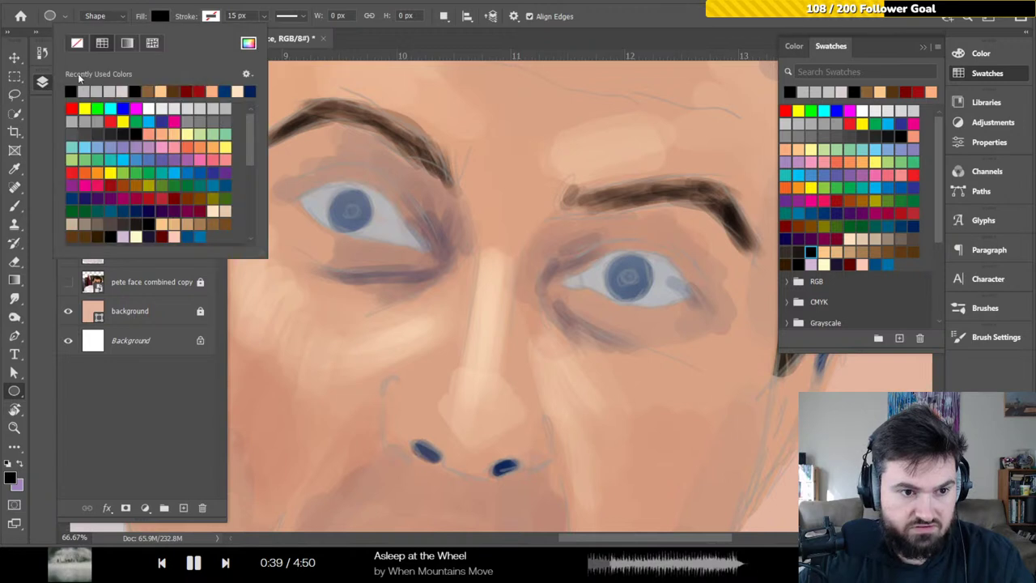
click(78, 43)
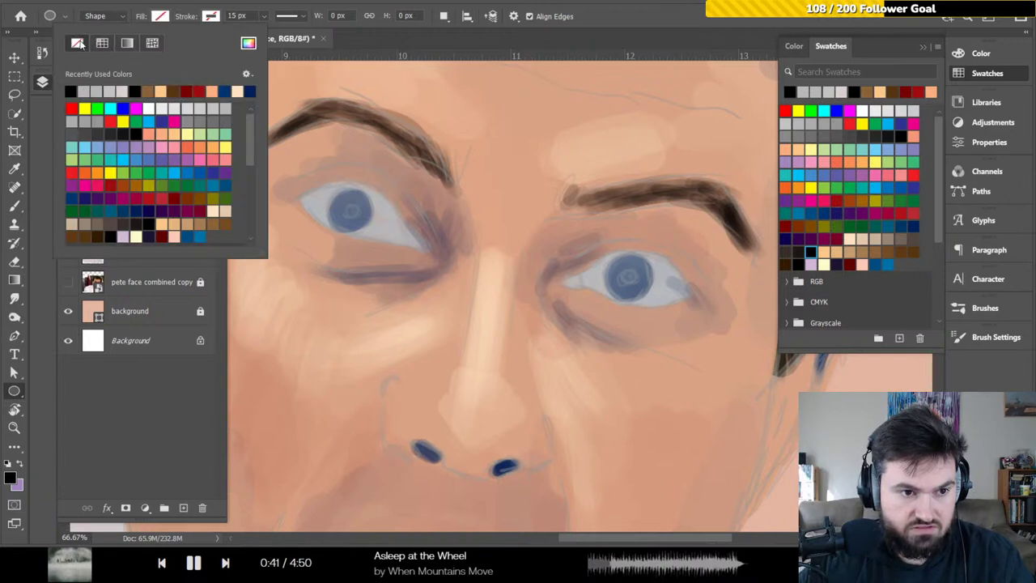
click(207, 18)
click(208, 16)
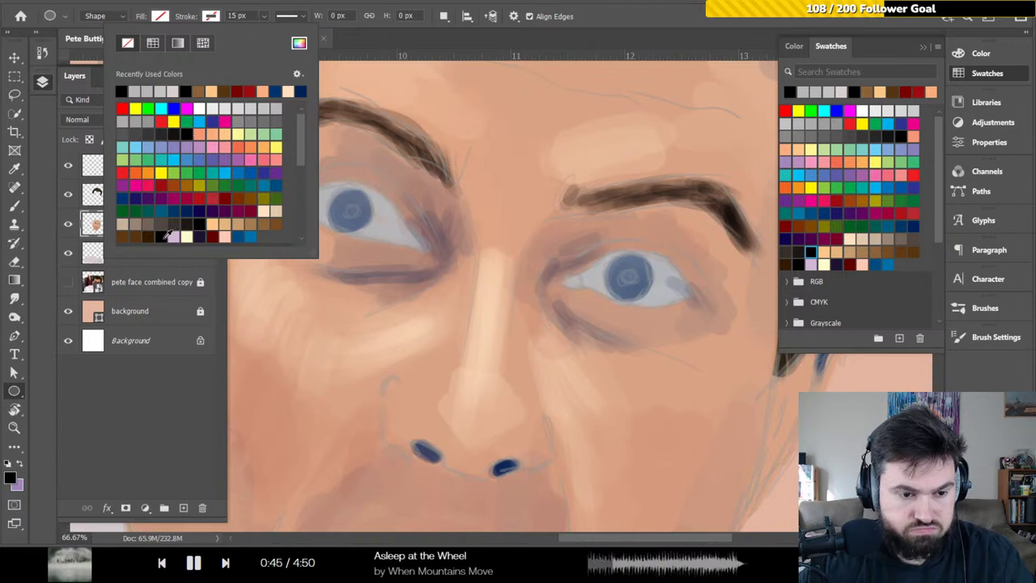
click(207, 220)
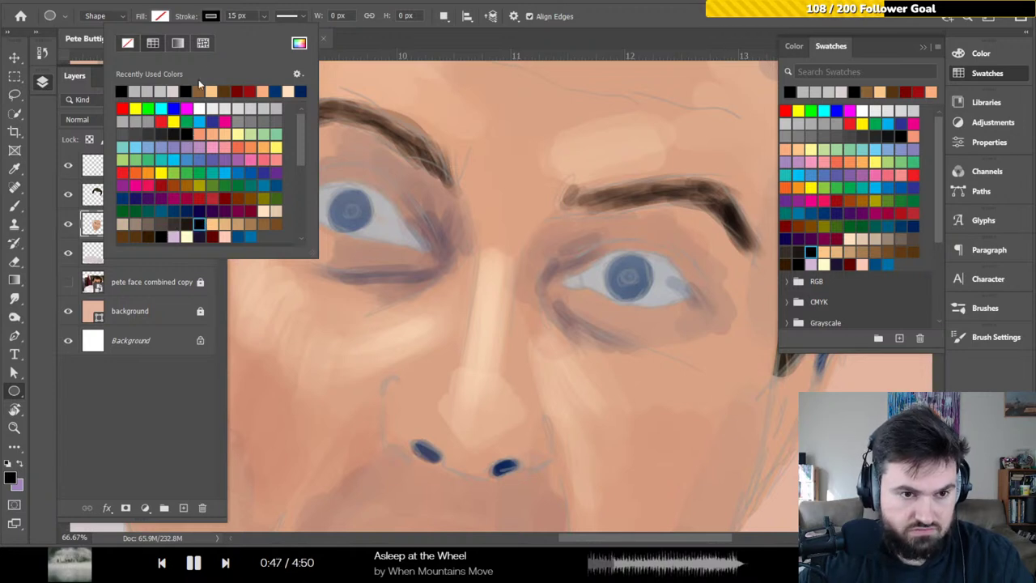
click(208, 17)
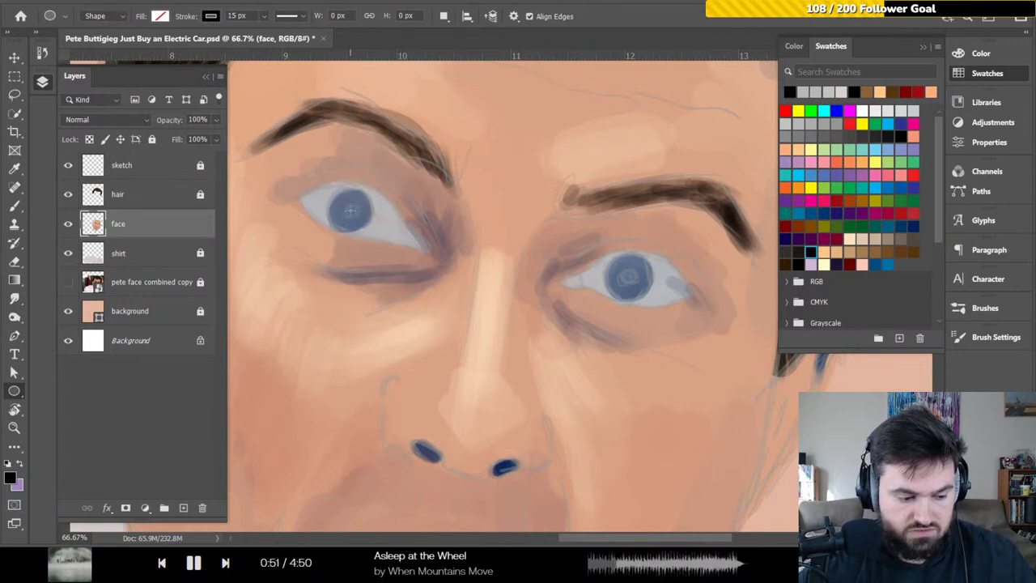
- Draw a circle about 98 px wide around the iris on the image's left and set its stroke width to 5 px
drag(351, 209, 376, 229)
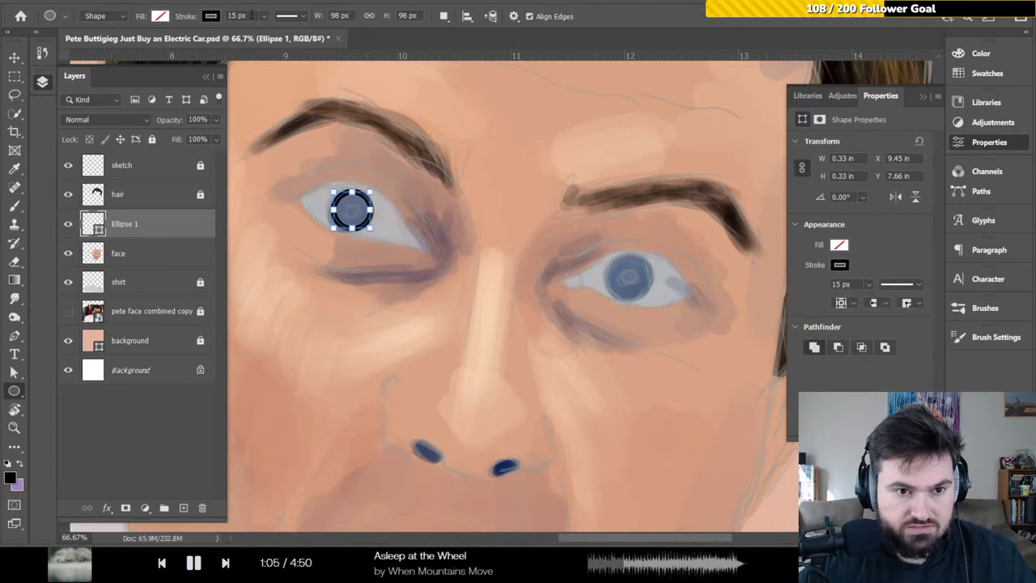
click(249, 15)
key(Down)
key(Down)
key(Down)
key(Down)
key(Return)
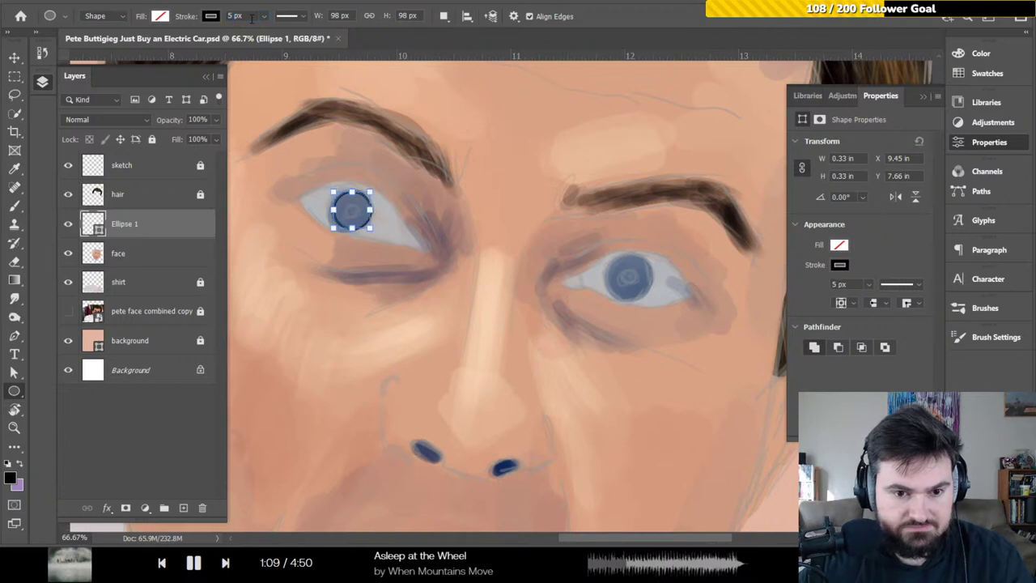
- Nudge the circle slightly left and up so it lines up with the iris on the image's left
click(15, 57)
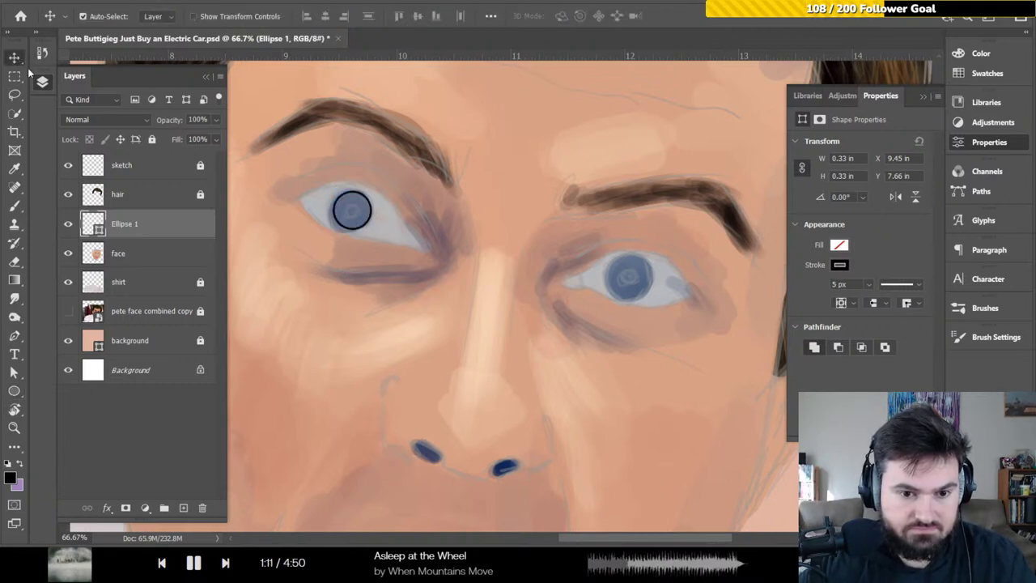
key(Left)
key(Left)
key(Left)
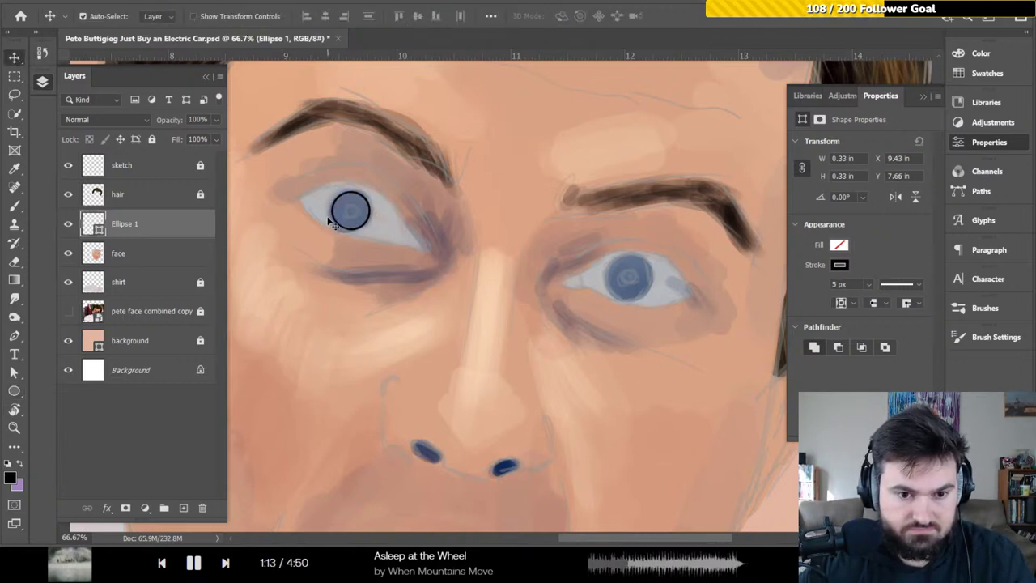
key(Up)
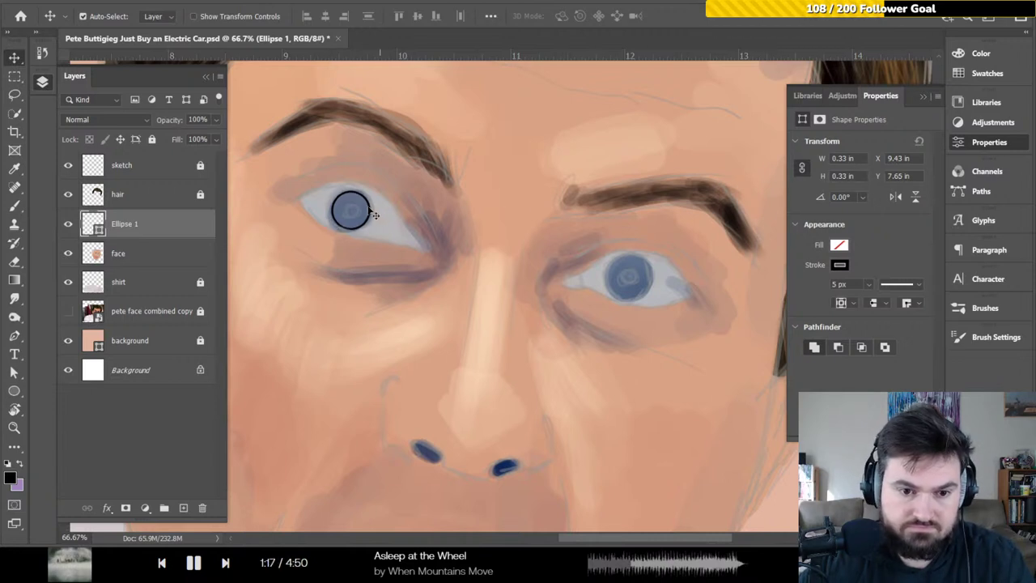
drag(358, 208, 361, 206)
- Scale the iris outline up to about 109% and nudge it slightly down to centre it on the iris
key(ctrl+t)
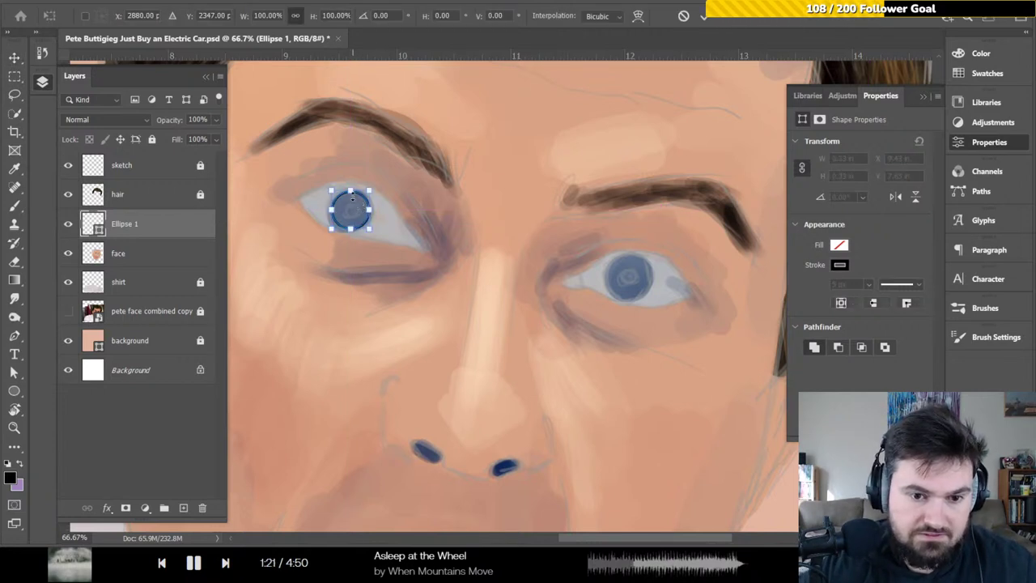
mouse_move(351, 190)
mouse_down()
mouse_move(351, 146)
mouse_move(345, 172)
mouse_move(280, 187)
mouse_up()
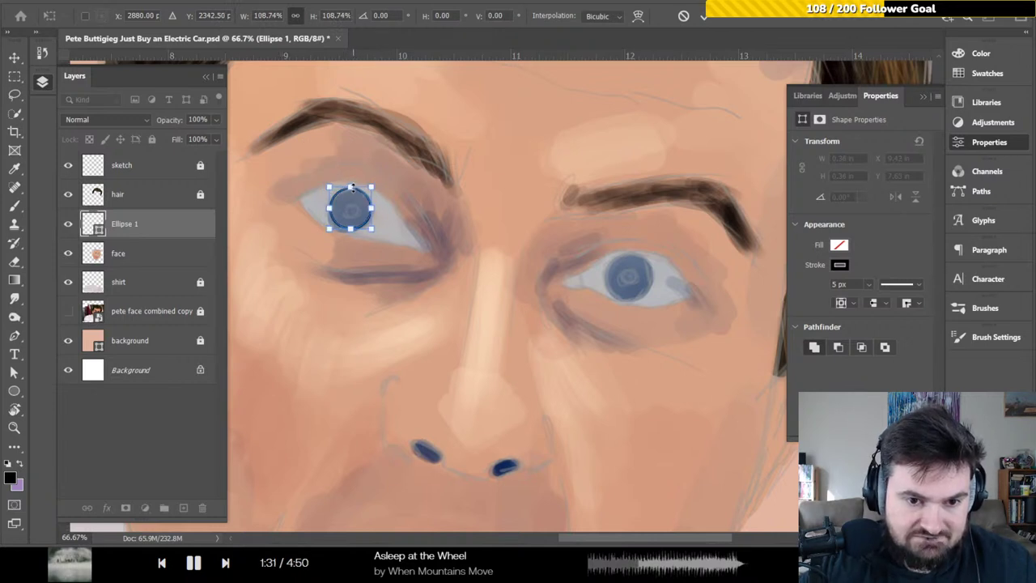
drag(352, 187, 441, 410)
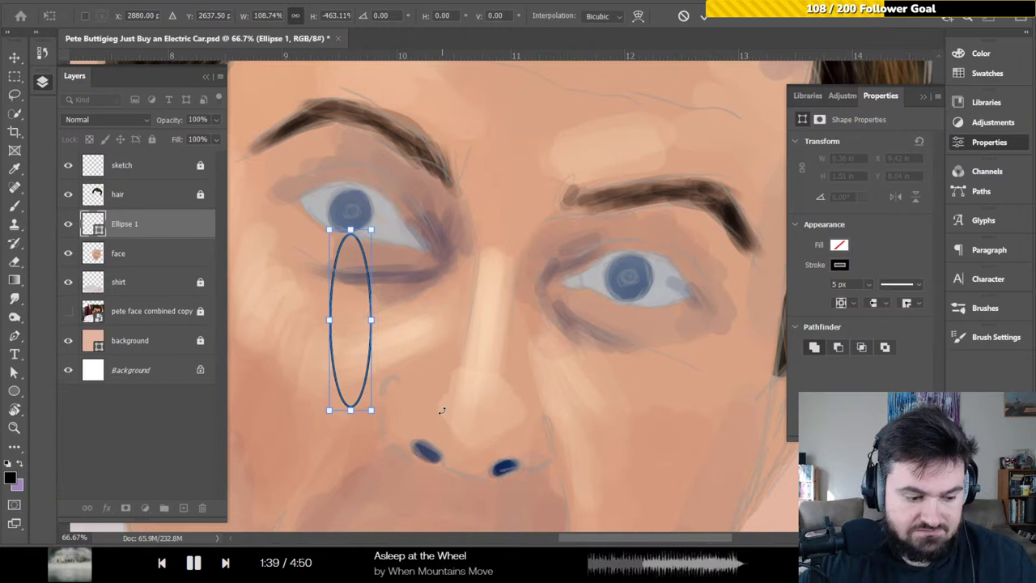
key(ctrl+z)
key(Down)
key(Down)
key(Down)
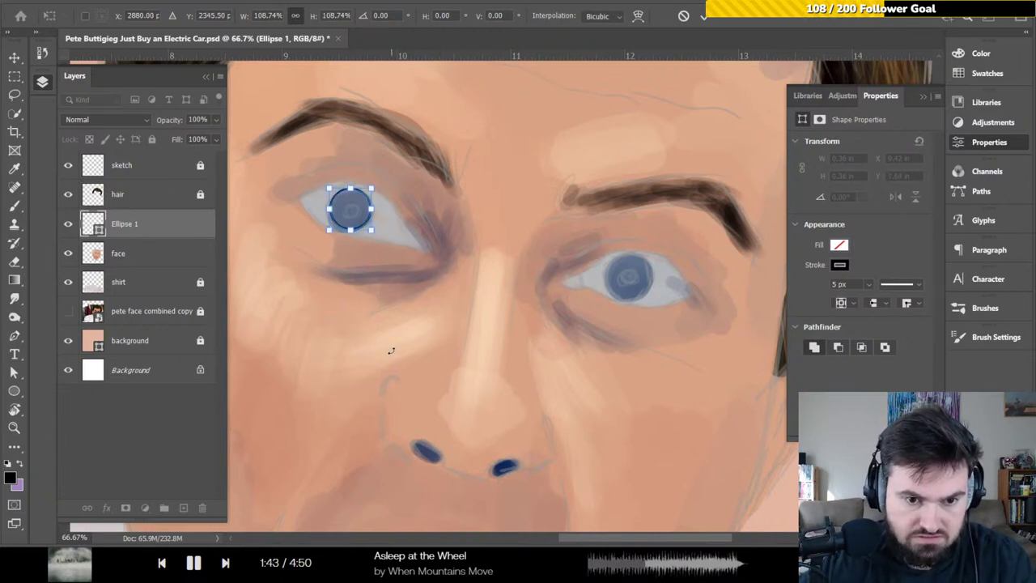
key(Return)
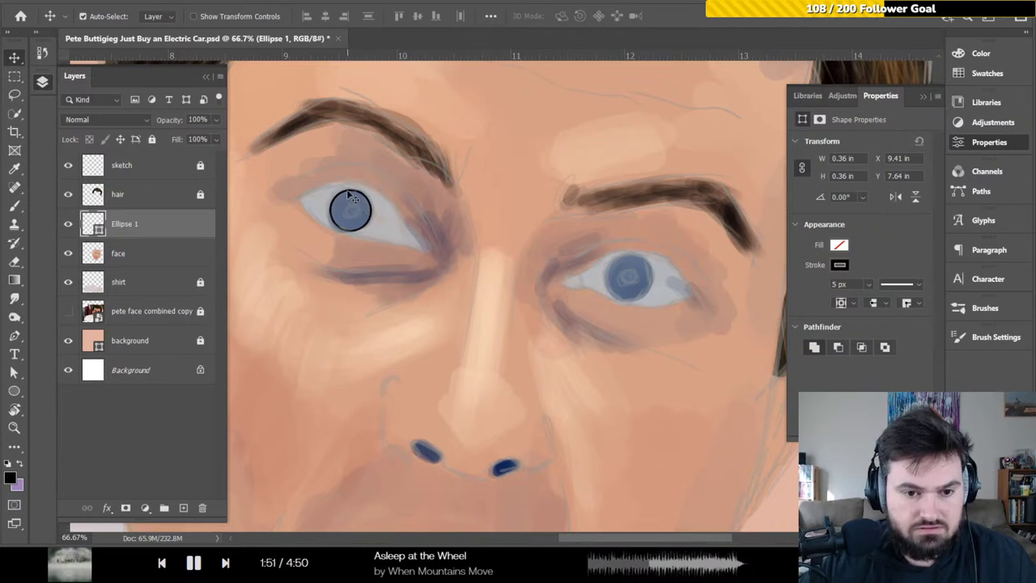
- Fine-tune the iris outline by scaling it to about 103% and nudging it slightly left
key(ctrl+t)
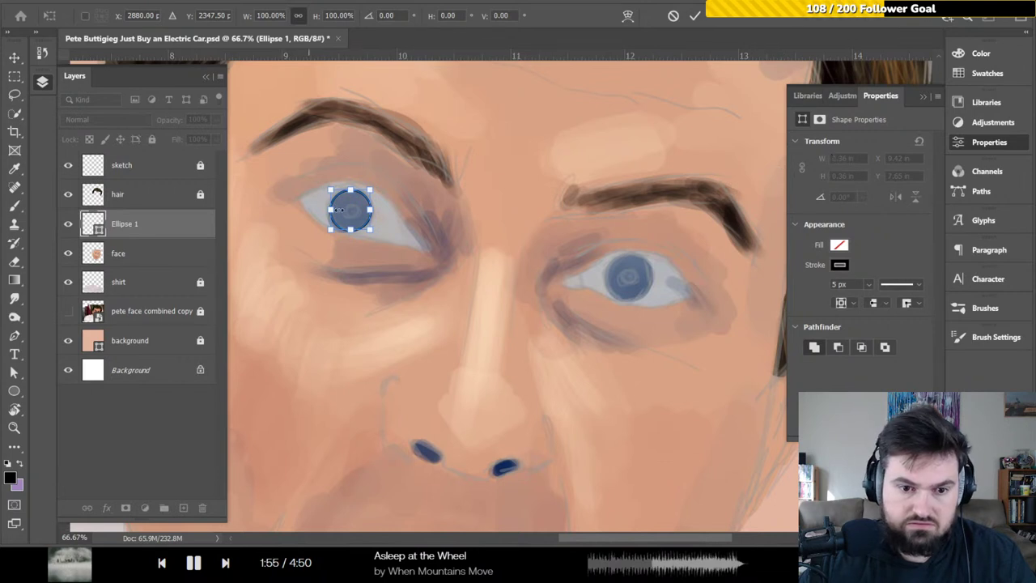
drag(370, 210, 369, 210)
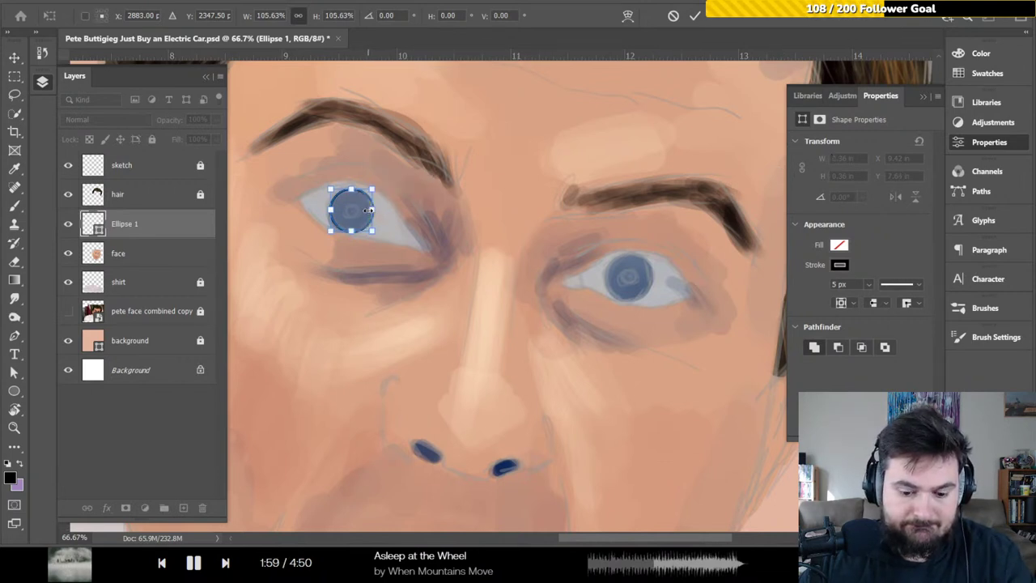
key(Left)
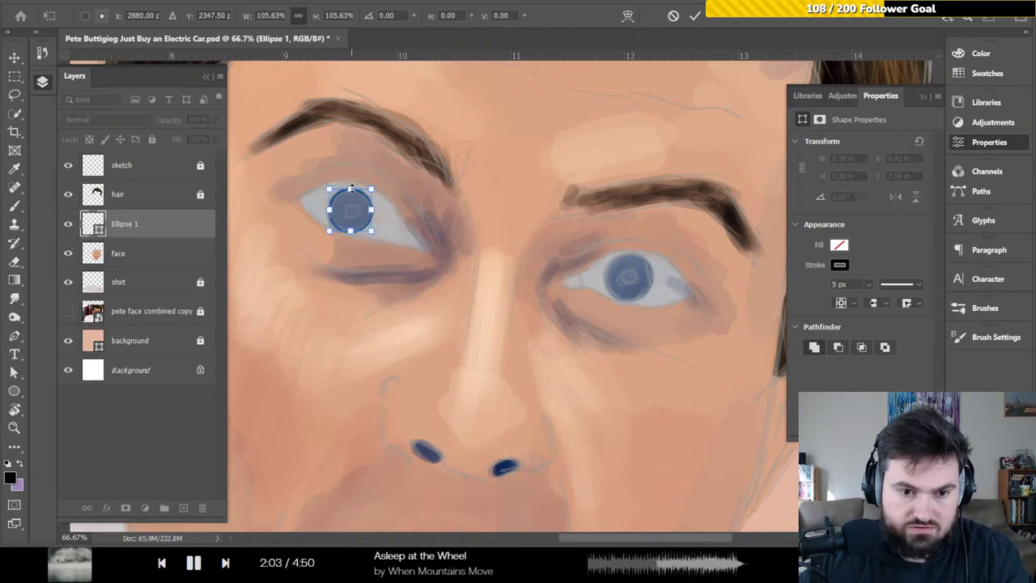
key(ctrl+plus)
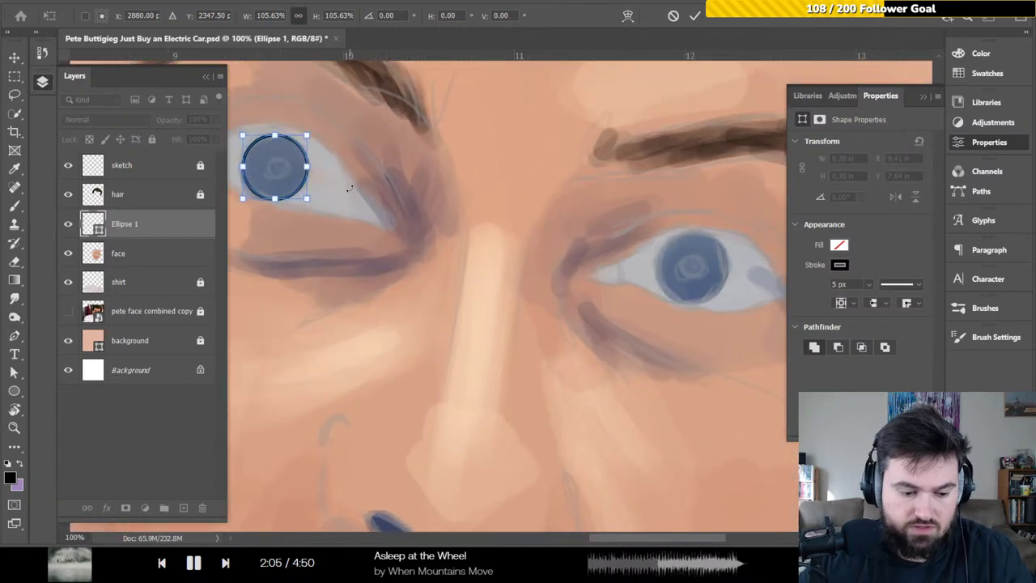
drag(349, 188, 489, 283)
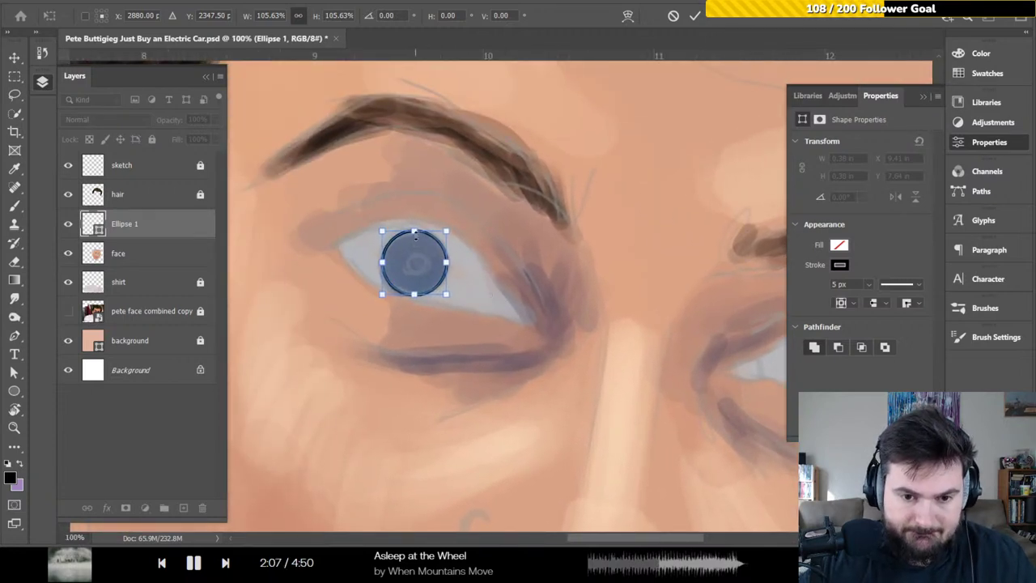
drag(415, 232, 415, 235)
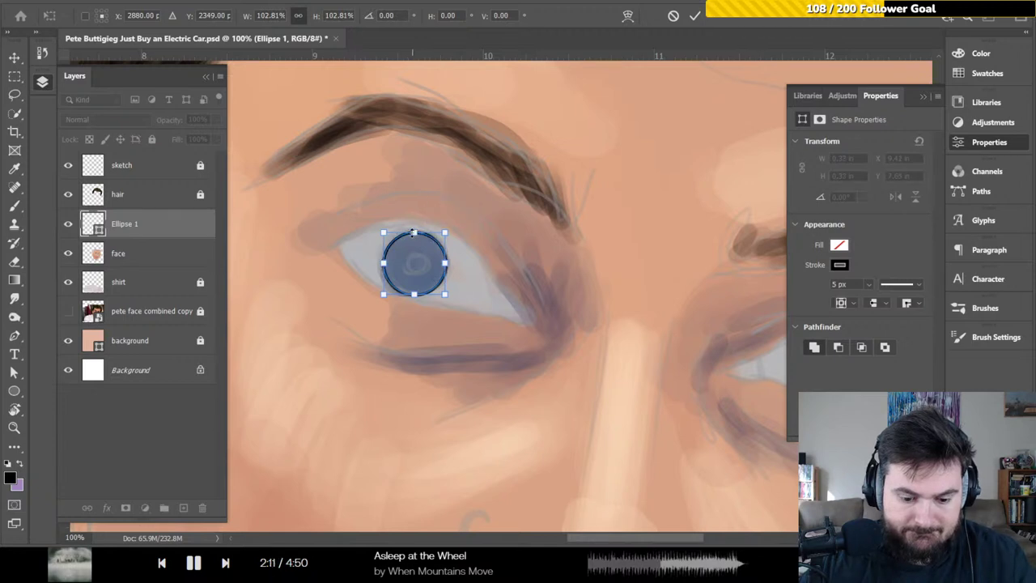
key(Return)
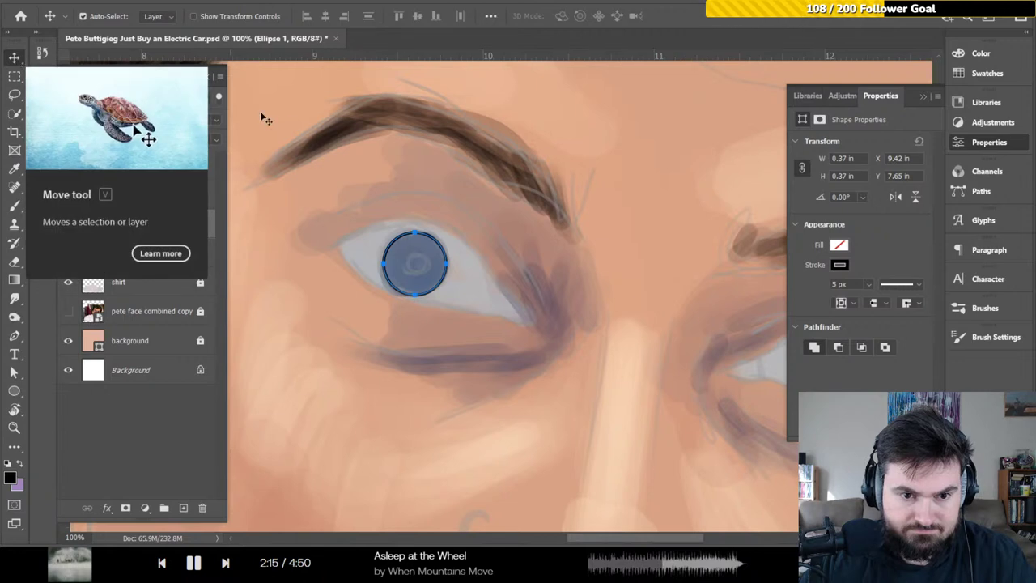
click(370, 171)
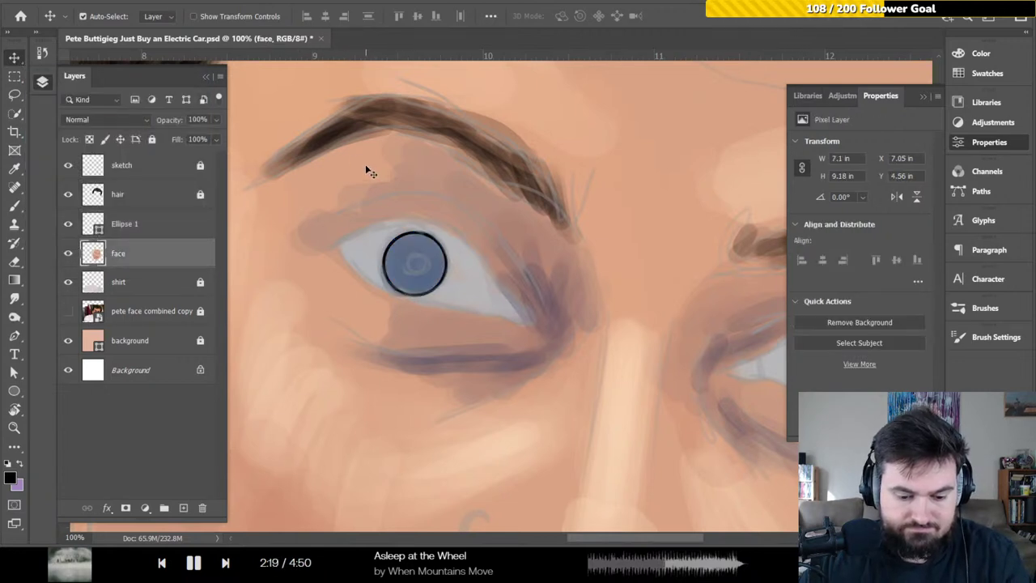
- Duplicate the iris outline layer and place the copy around the iris on the image's right
key(ctrl+minus)
key(ctrl+minus)
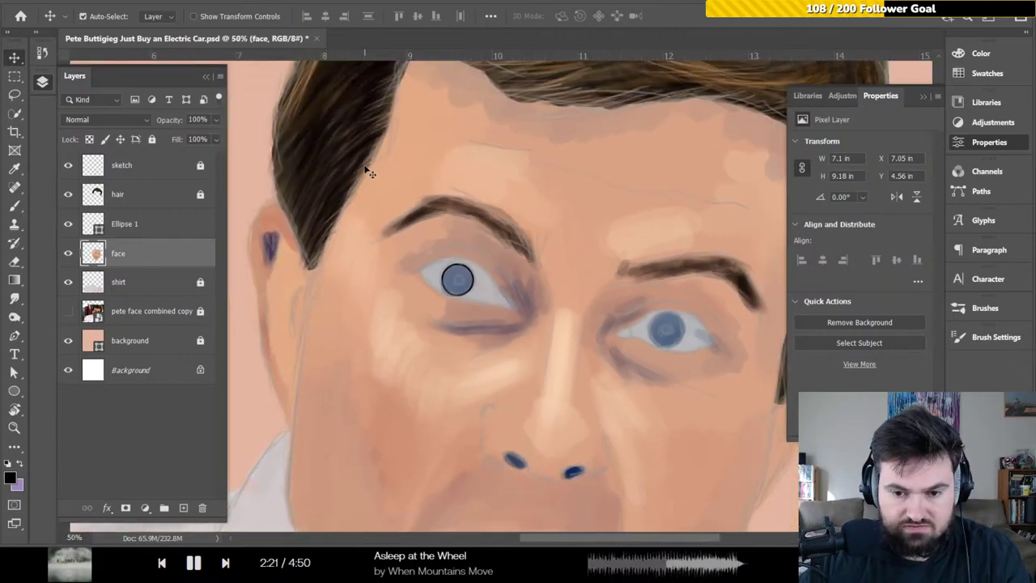
click(138, 231)
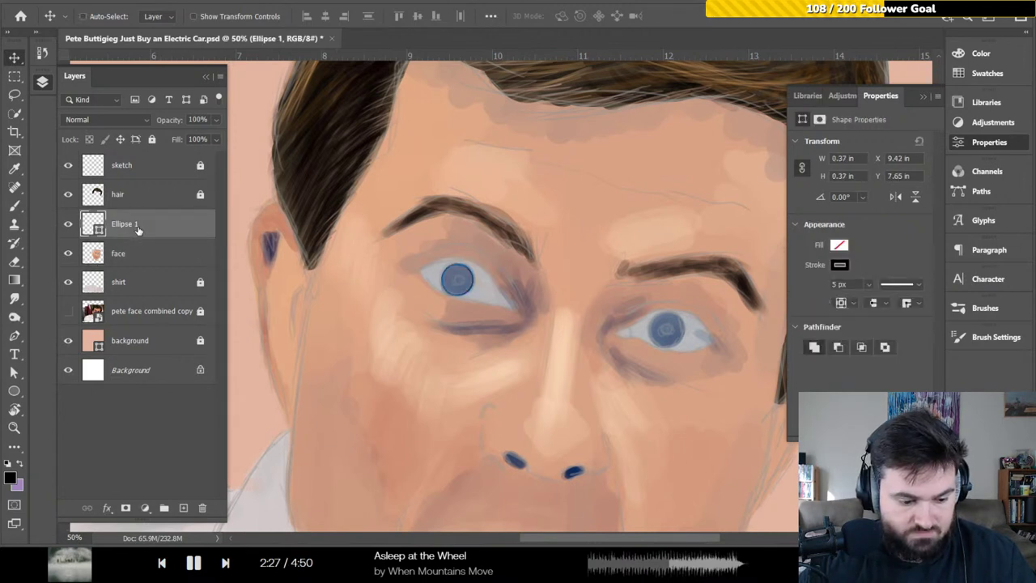
key(ctrl+j)
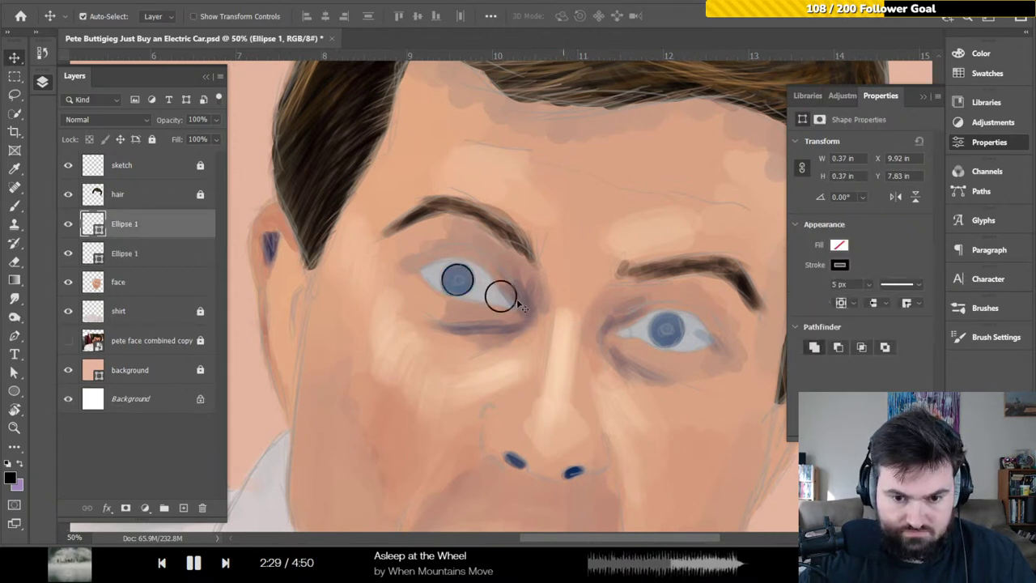
drag(519, 306, 682, 339)
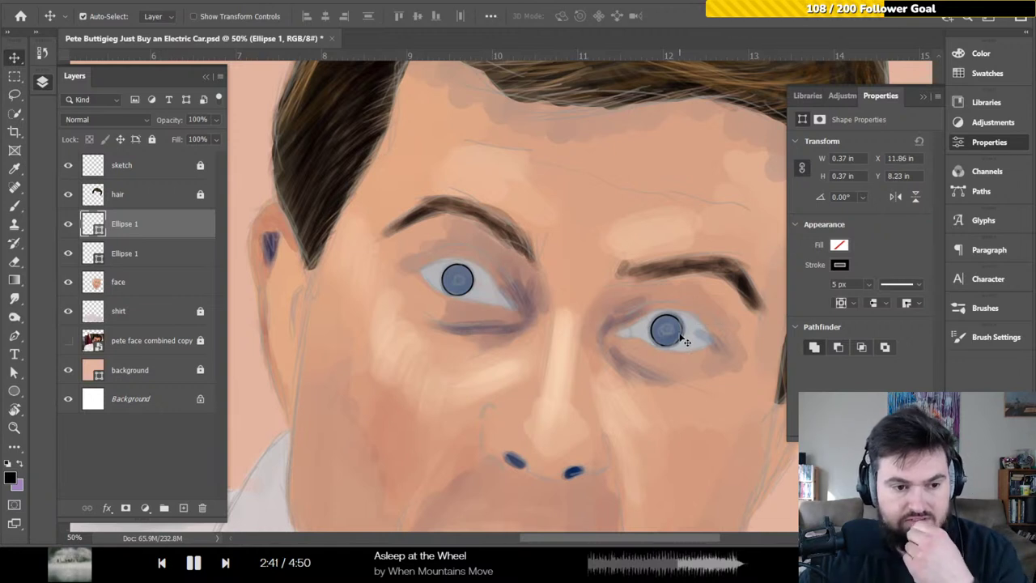
- Merge both Ellipse 1 layers down into the face layer
click(131, 255)
drag(131, 256, 135, 282)
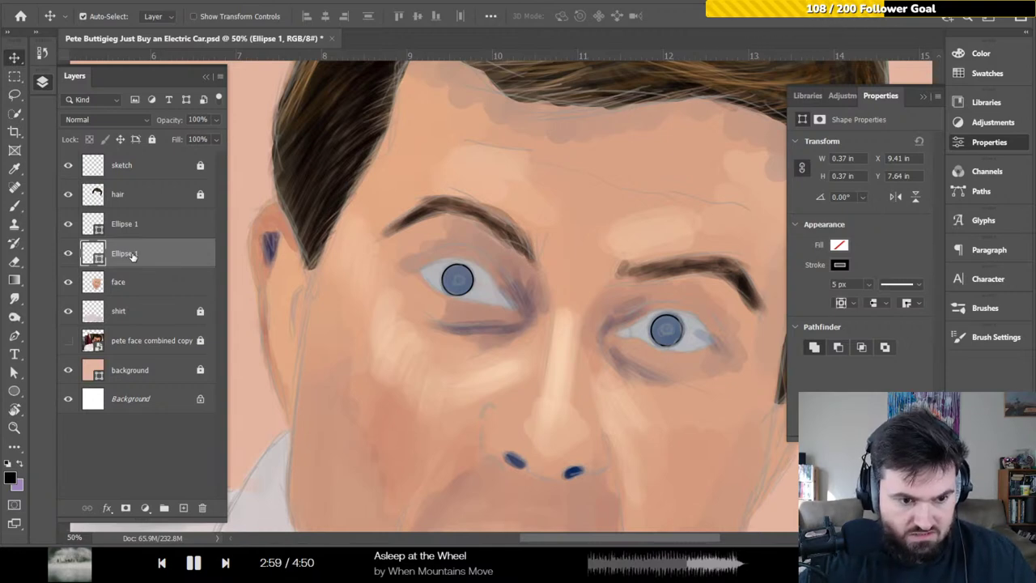
right_click(131, 256)
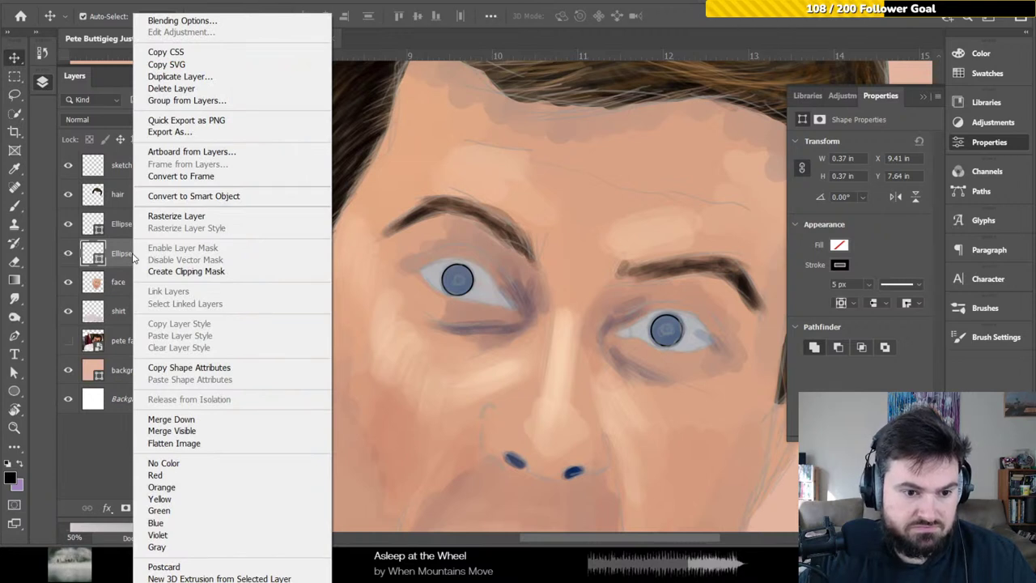
click(171, 419)
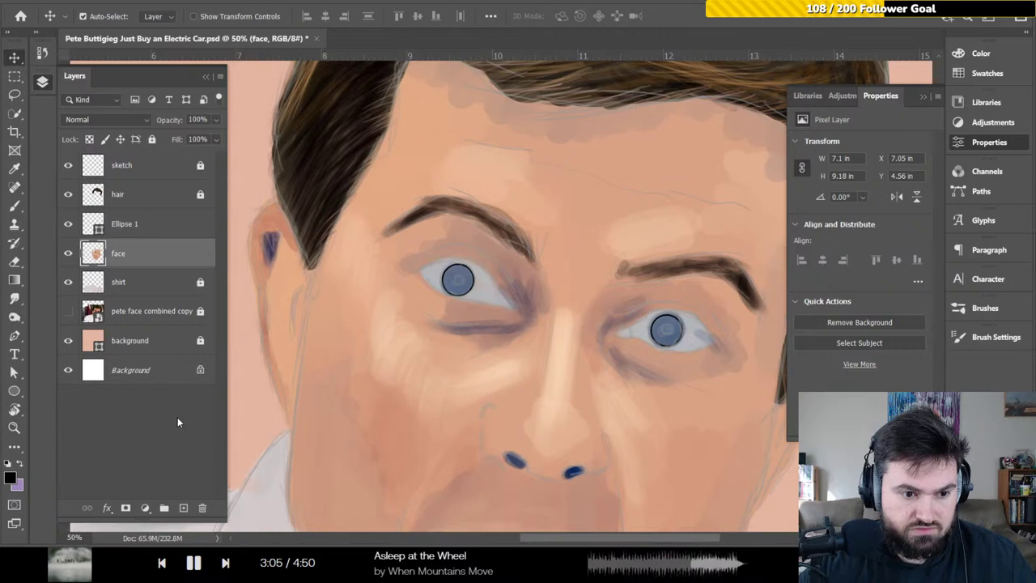
right_click(132, 224)
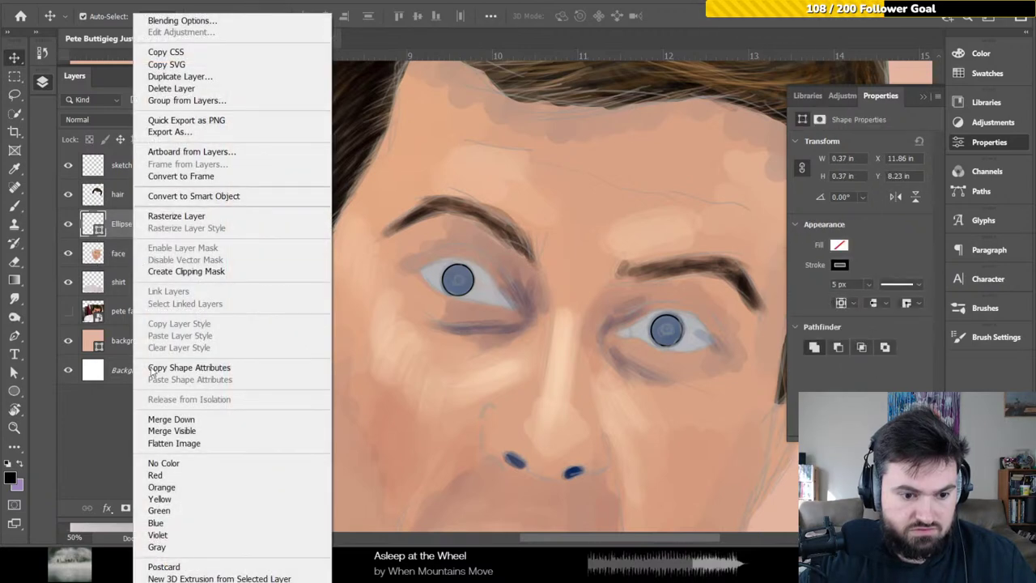
click(167, 421)
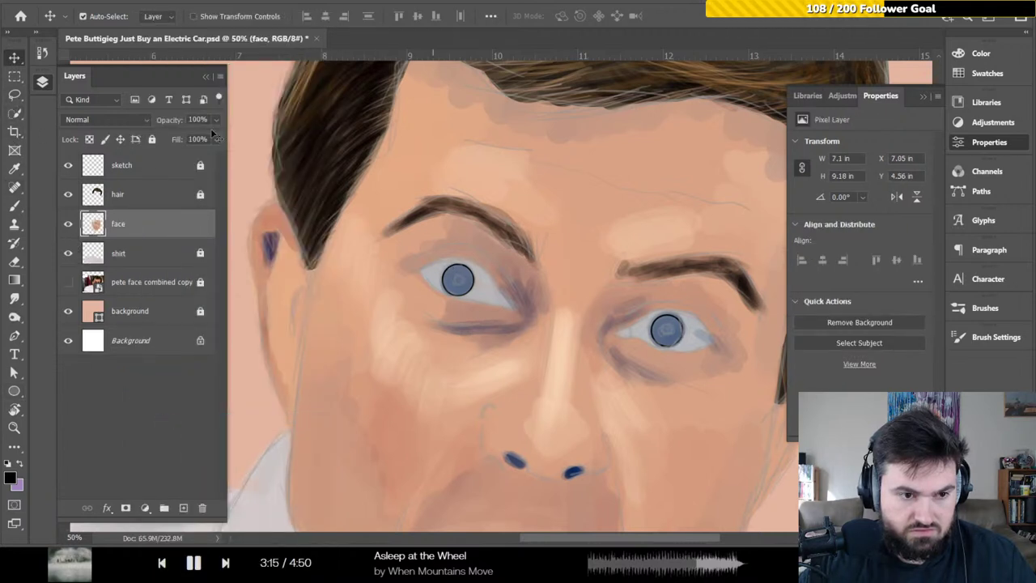
- Undo the accidental shift of the face layer and save the document
drag(478, 282, 548, 302)
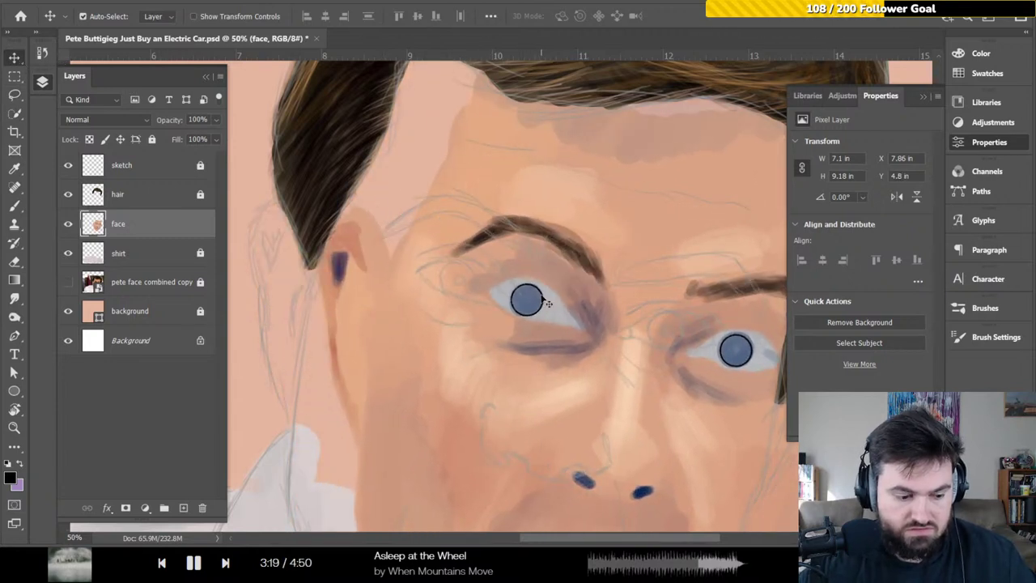
key(ctrl+z)
key(ctrl+s)
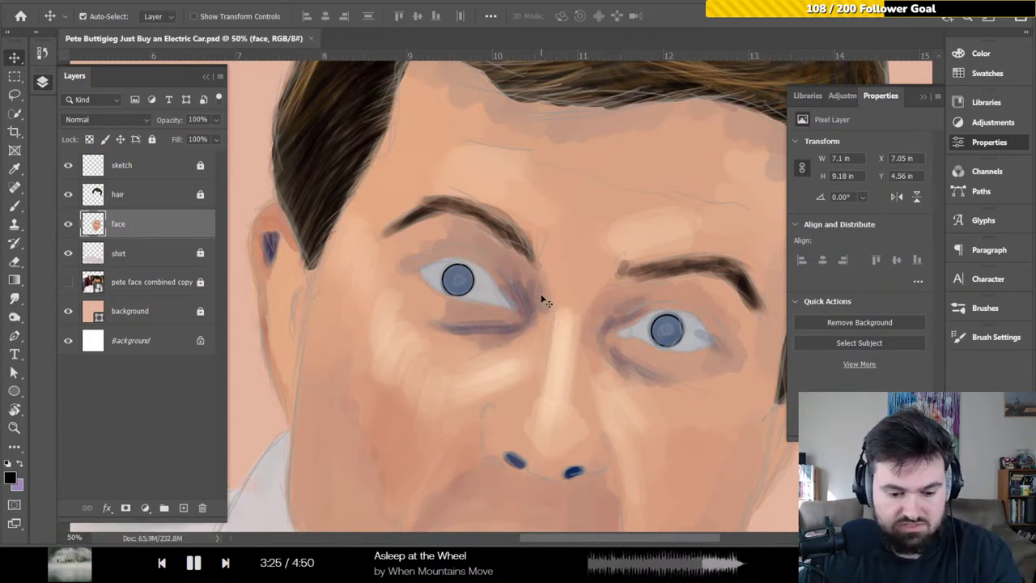
- Set the Ellipse tool to a black fill and a 5 px stroke for drawing the pupils
key(ctrl+plus)
key(ctrl+plus)
drag(542, 300, 442, 249)
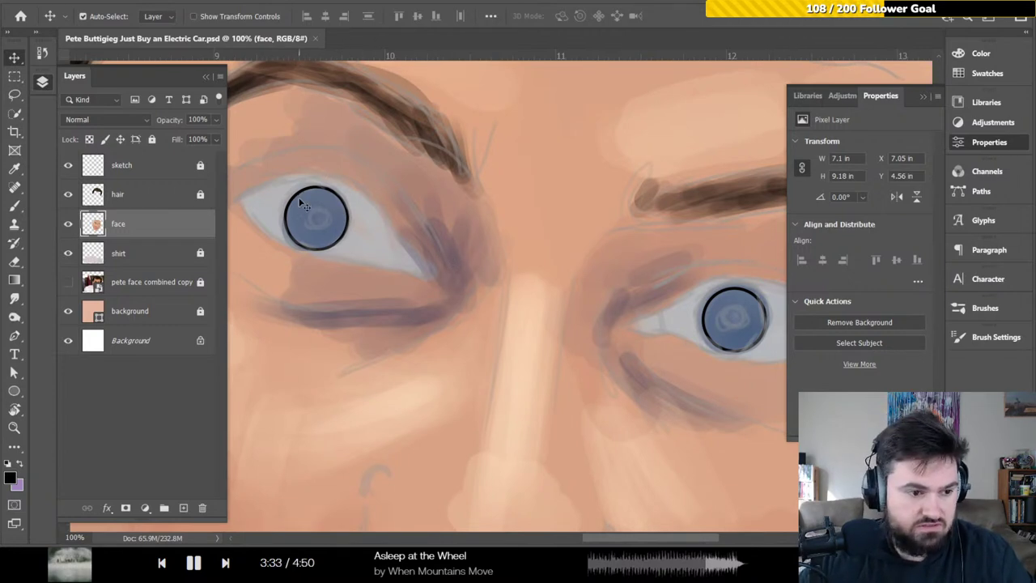
scroll(666, 301, up, 1)
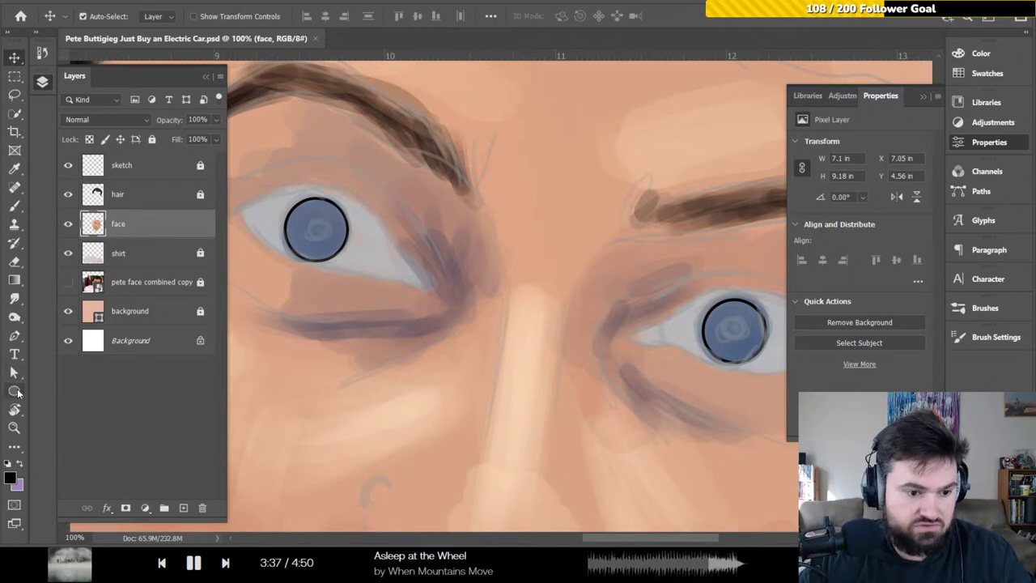
click(15, 391)
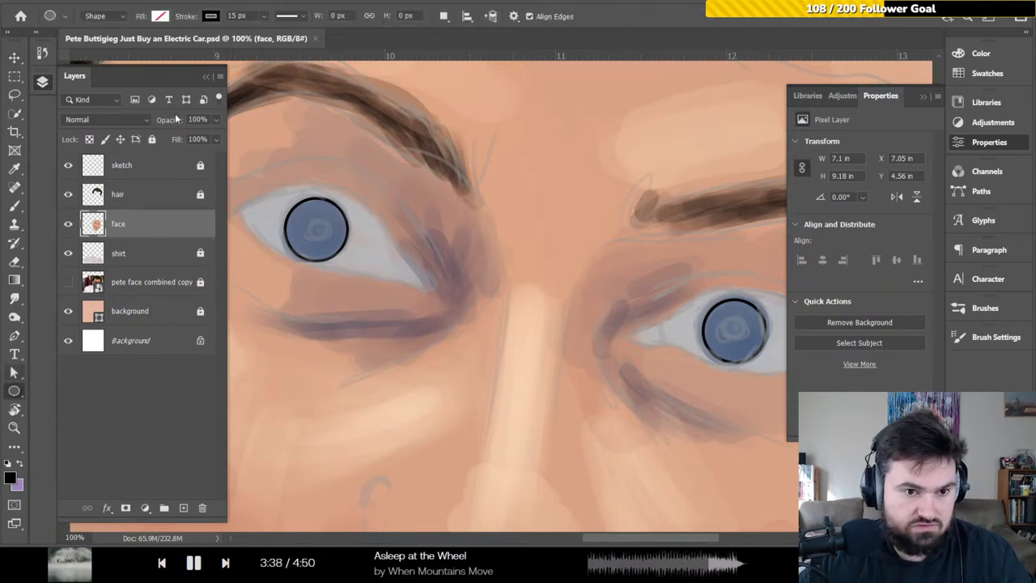
click(161, 16)
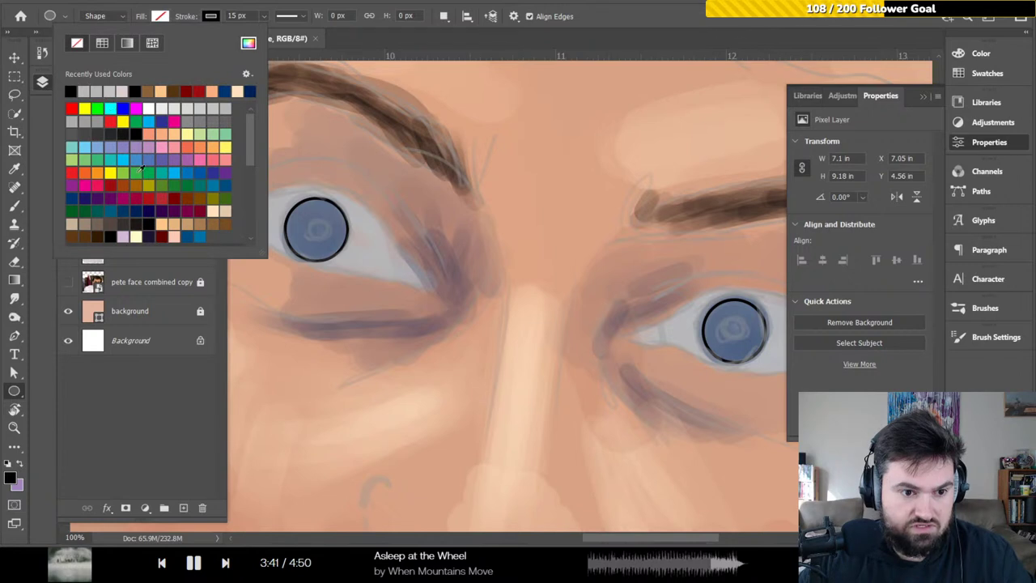
click(150, 222)
click(157, 16)
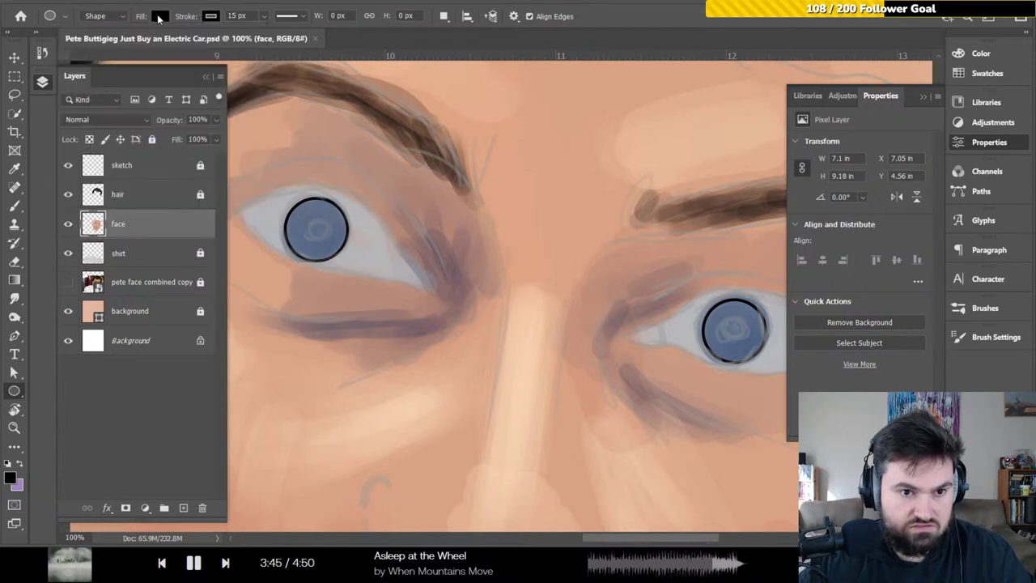
click(235, 14)
text(7)
key(Return)
key(Return)
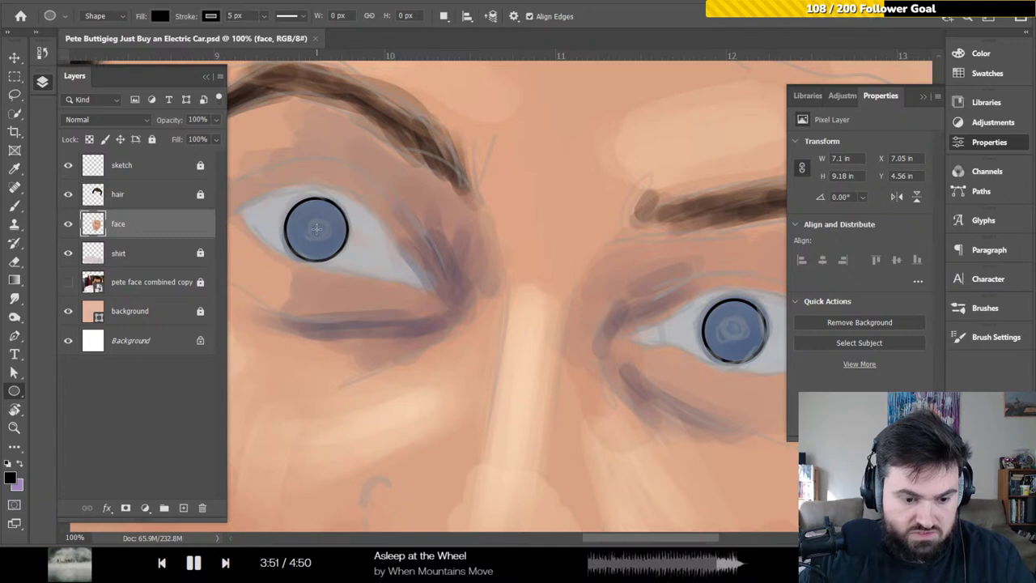
- Sample colours from the iris and cheek, and set the ellipse fill back to black
alt+click(321, 226)
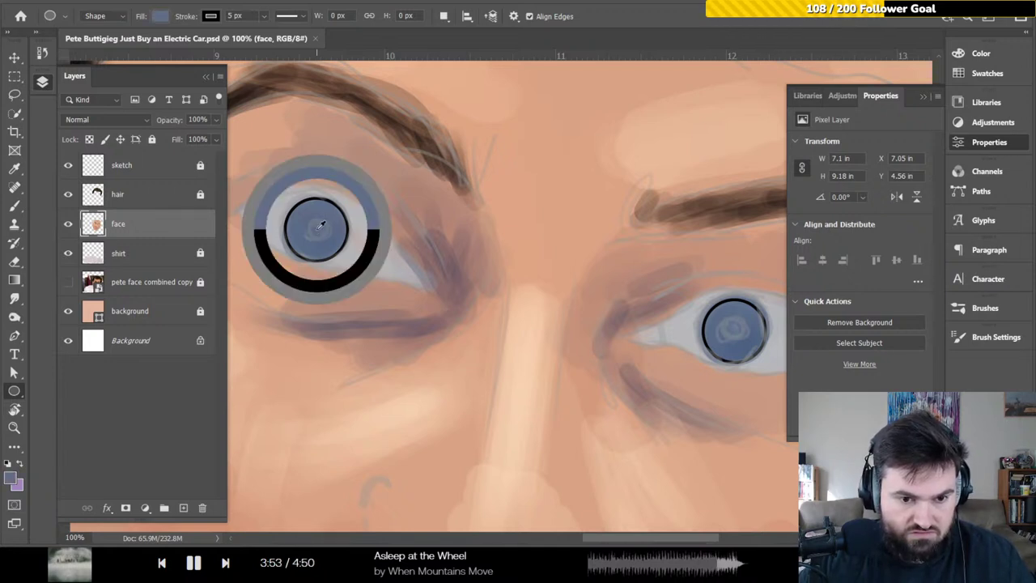
drag(321, 225, 334, 395)
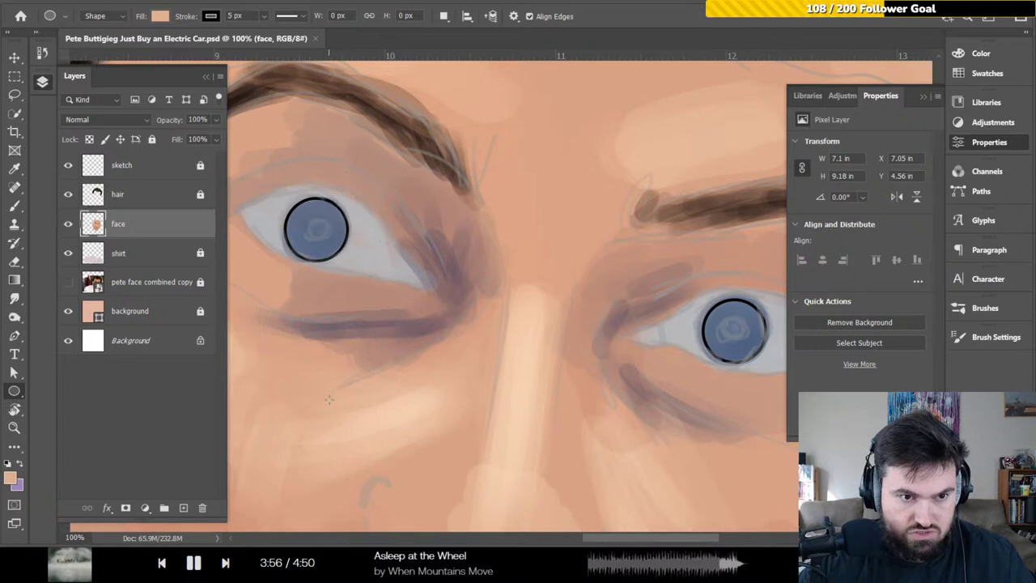
click(162, 16)
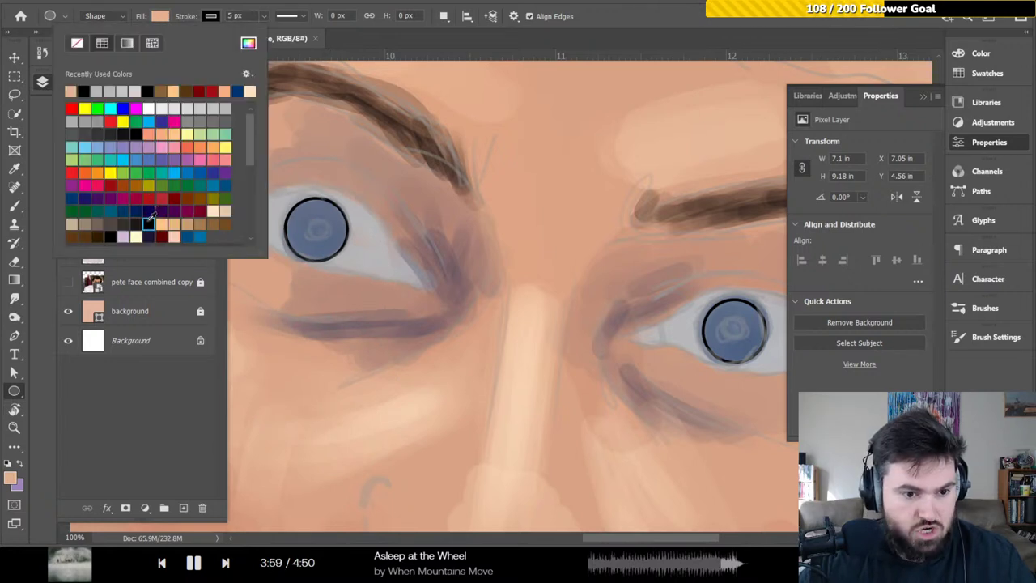
click(149, 223)
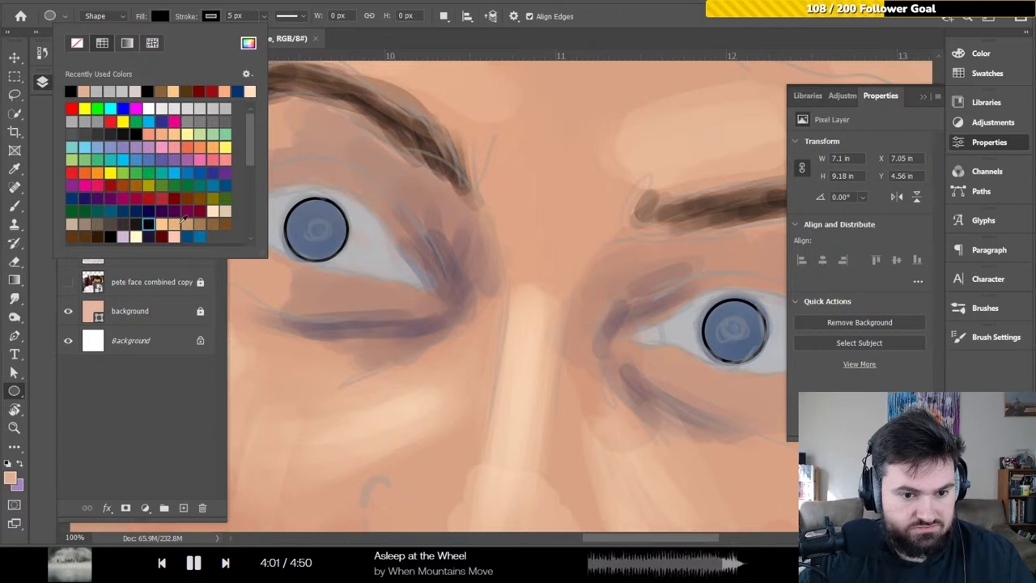
click(158, 18)
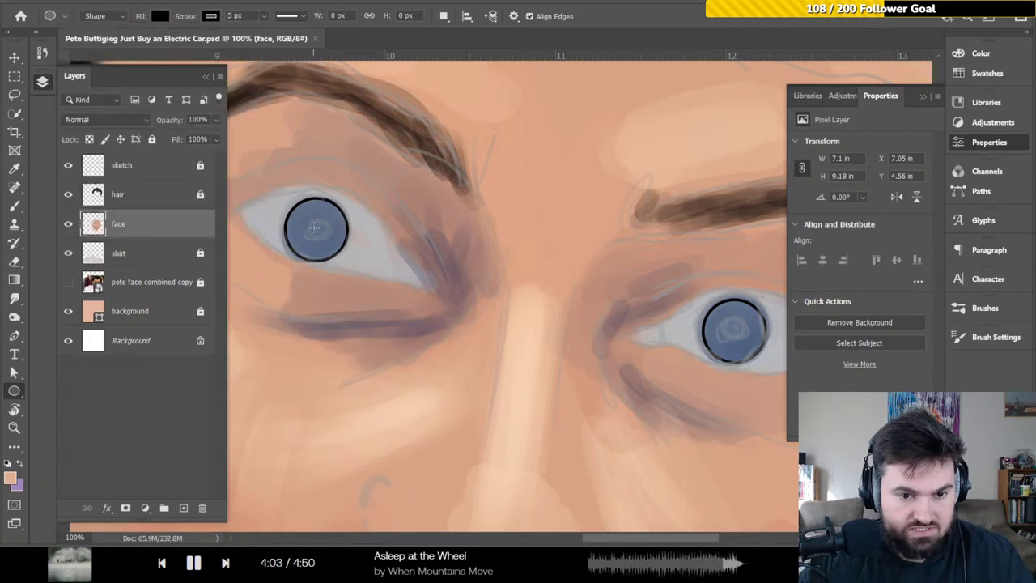
- Draw a black circular pupil about 38 px wide in the iris on the image's left and nudge it slightly right to centre it
drag(316, 228, 336, 239)
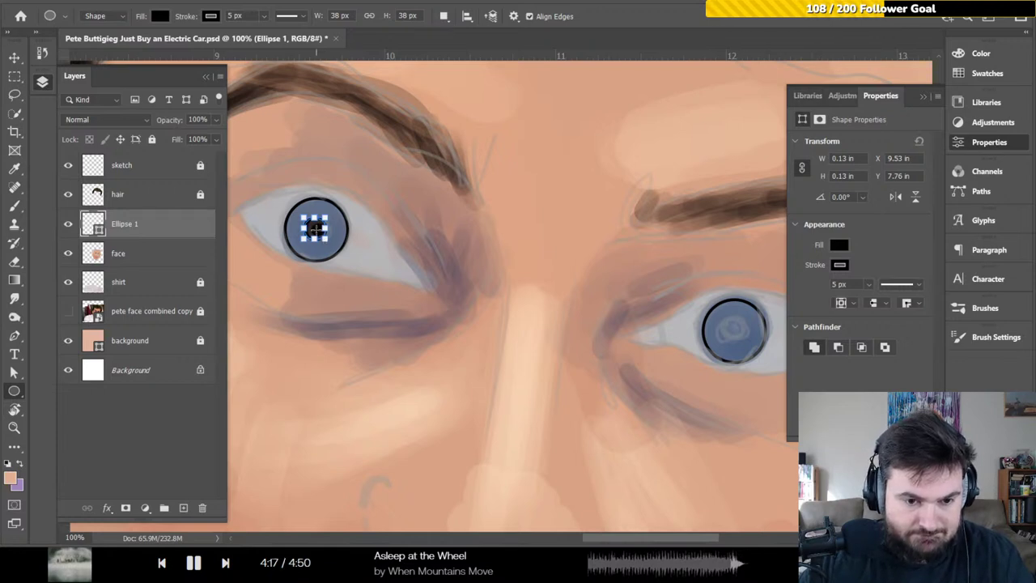
drag(315, 229, 415, 300)
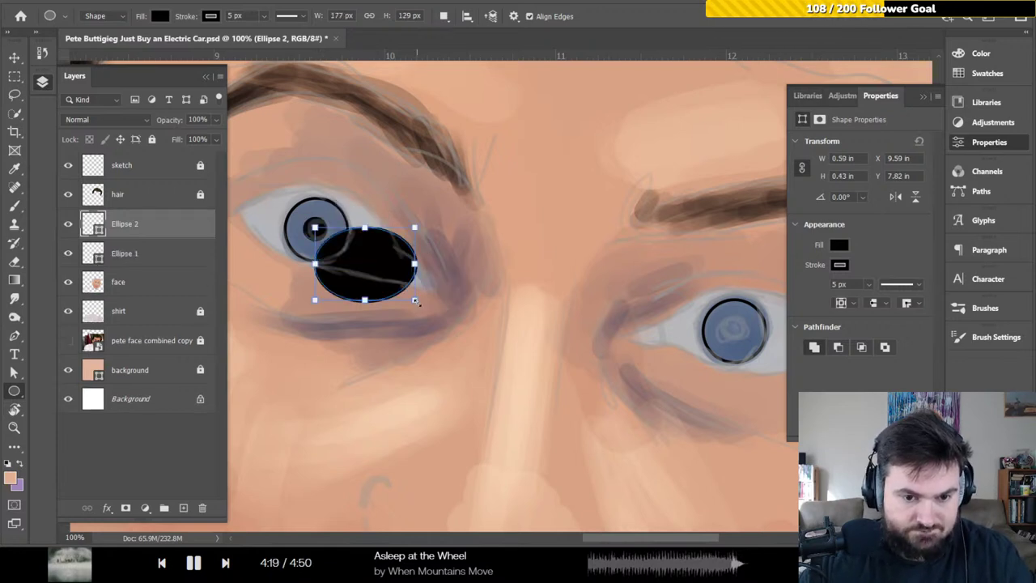
key(ctrl+z)
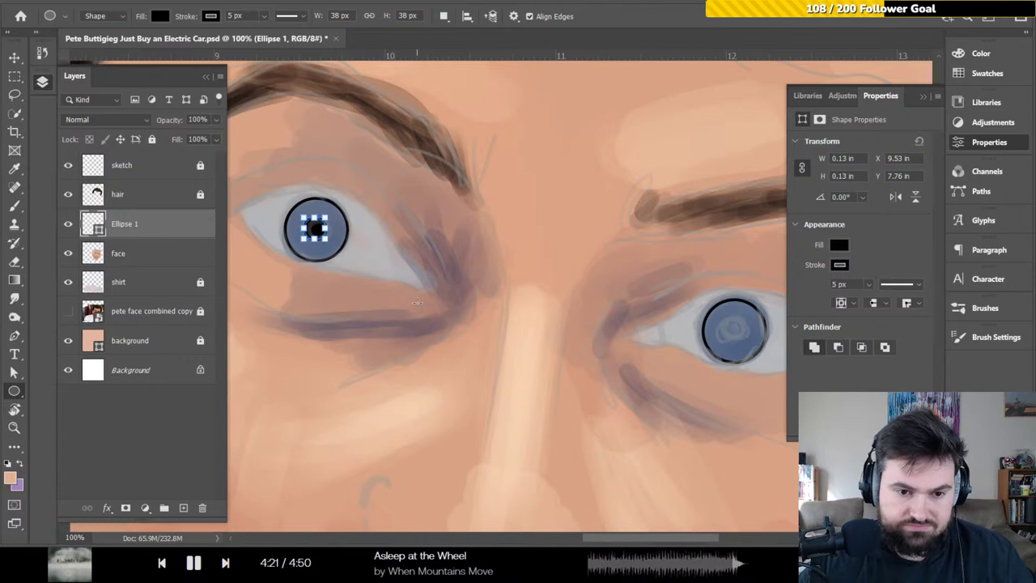
key(v)
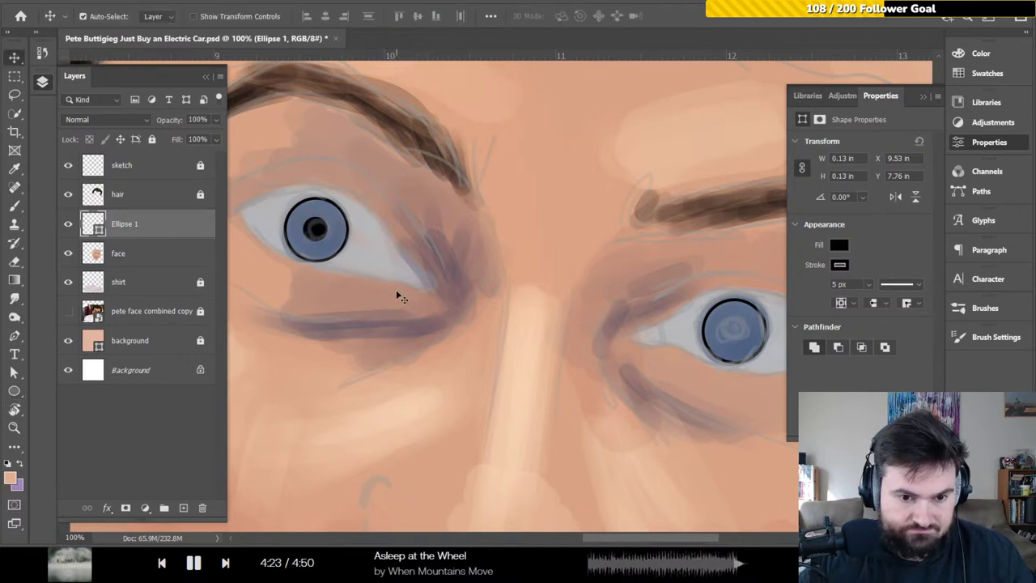
key(Right)
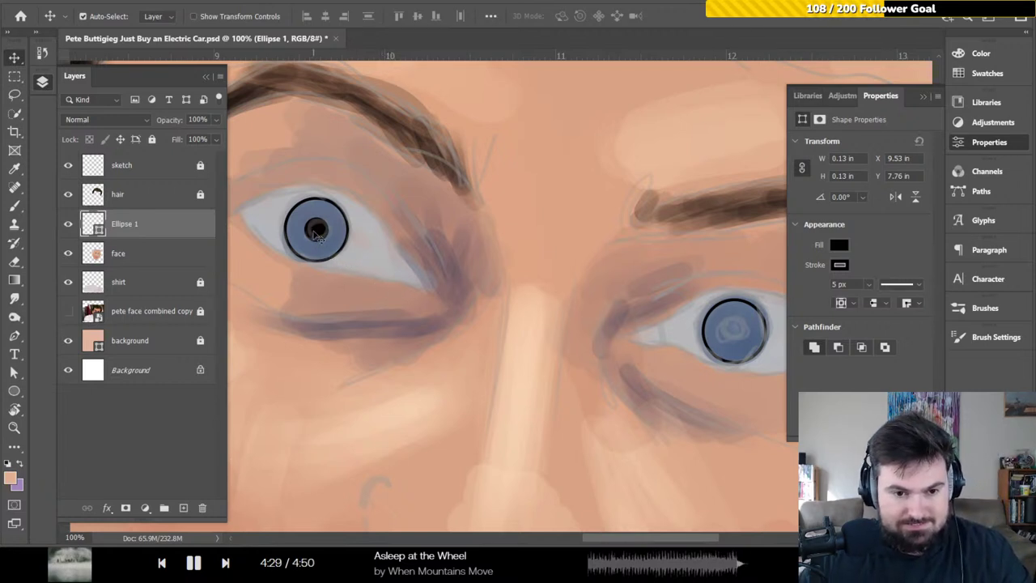
- Duplicate the pupil onto the iris on the image's right and nudge the copy slightly right to centre it
drag(317, 232, 734, 337)
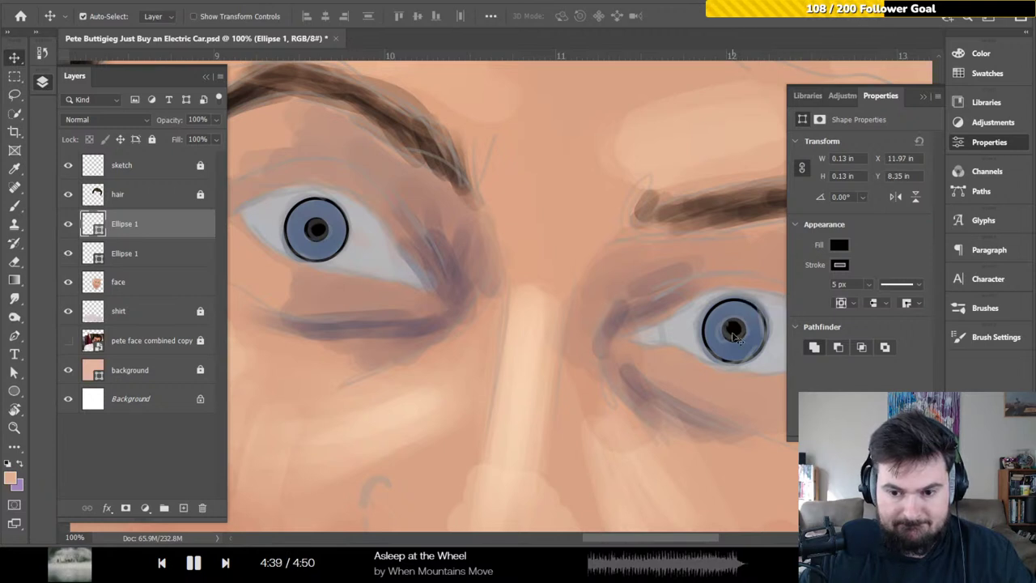
click(319, 235)
drag(320, 235, 318, 234)
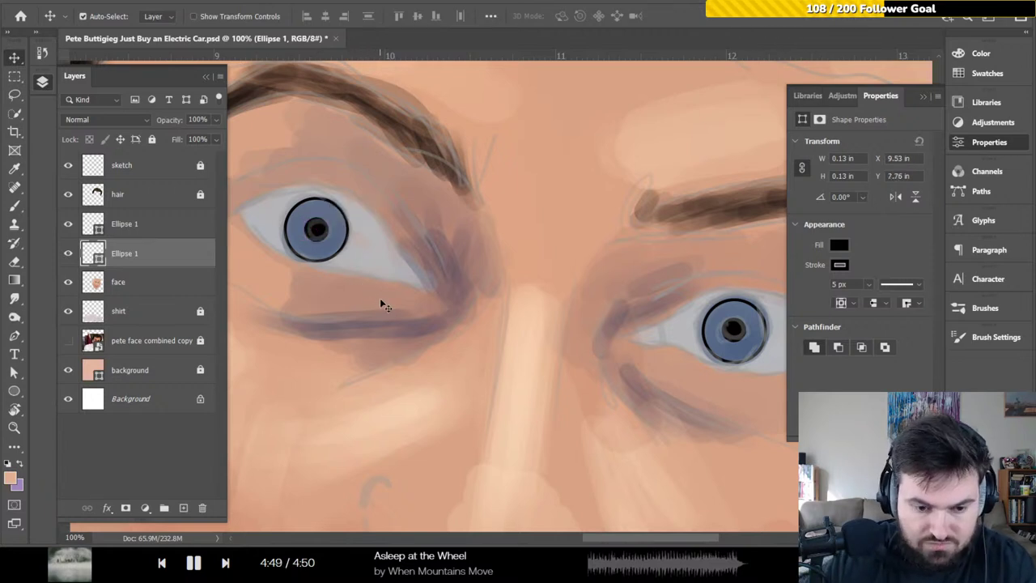
click(735, 332)
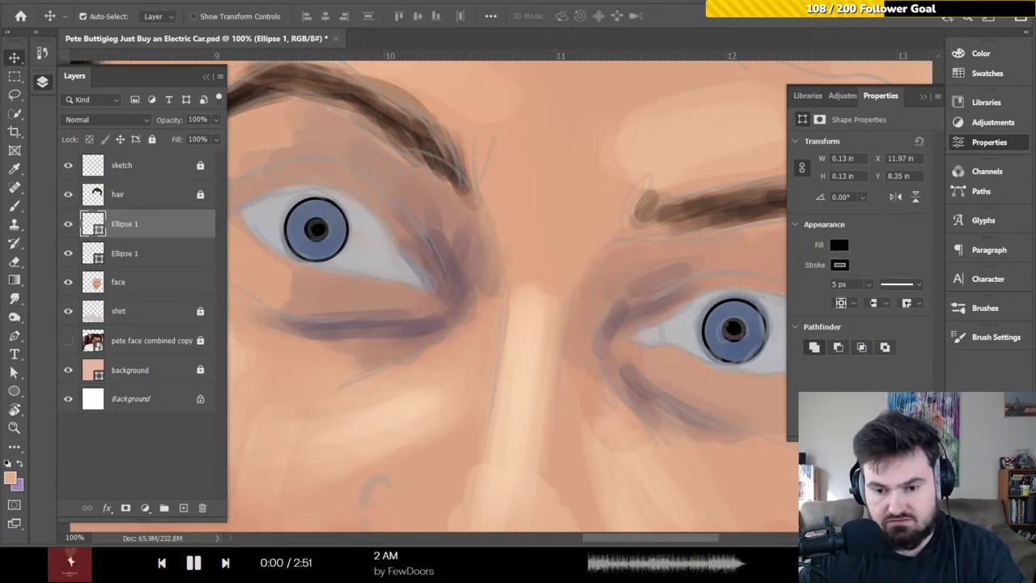
key(Right)
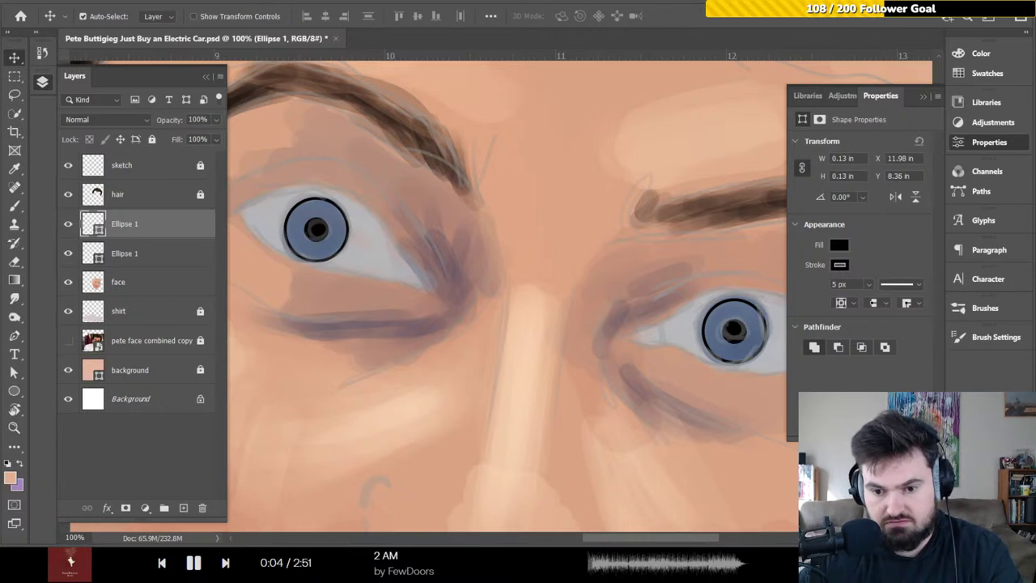
key(Right)
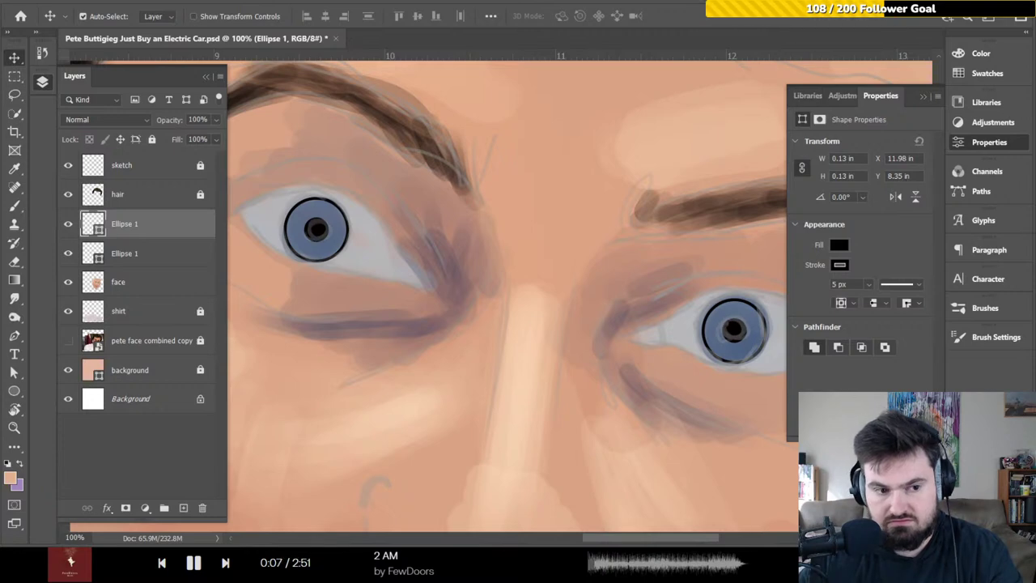
- Merge both pupil ellipse layers down into the face layer
right_click(127, 264)
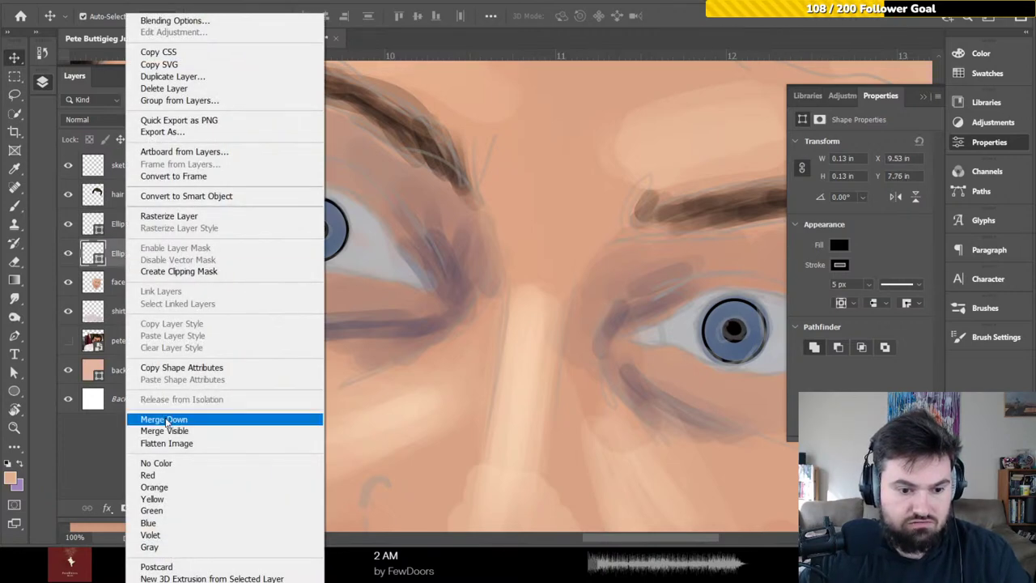
click(164, 420)
right_click(125, 235)
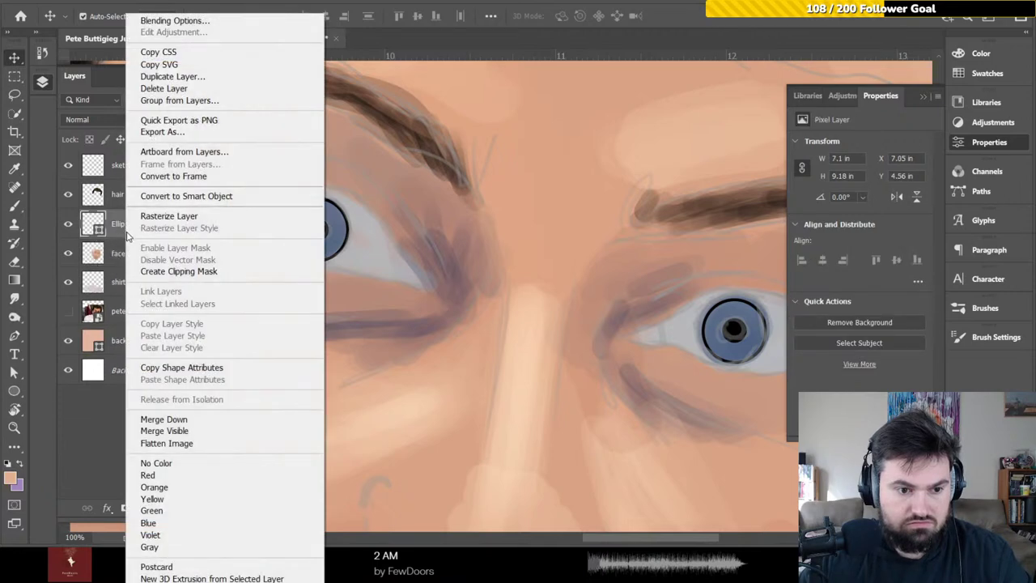
click(166, 419)
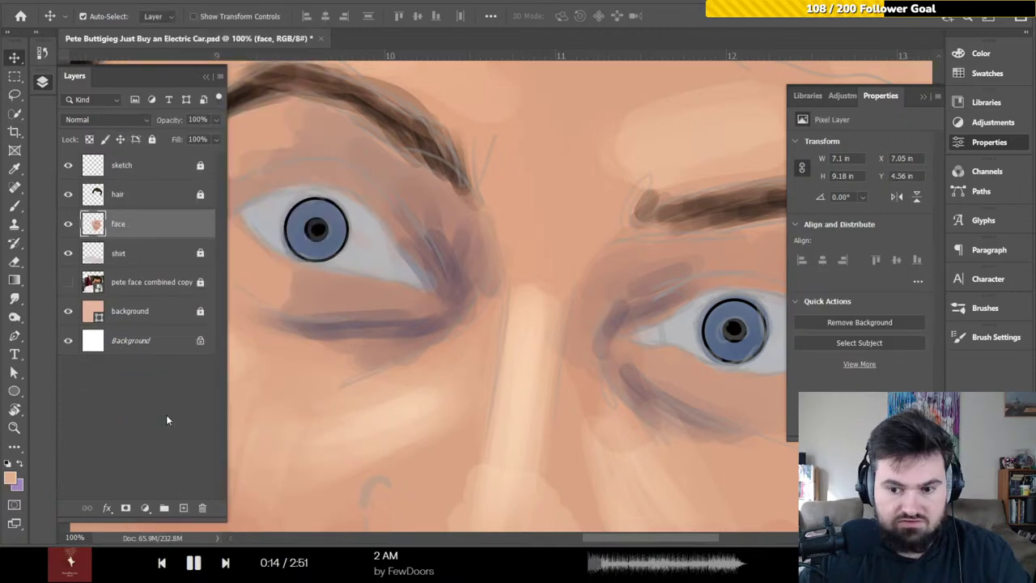
- Hide the sketch layer to check the whole portrait and save the document
click(68, 166)
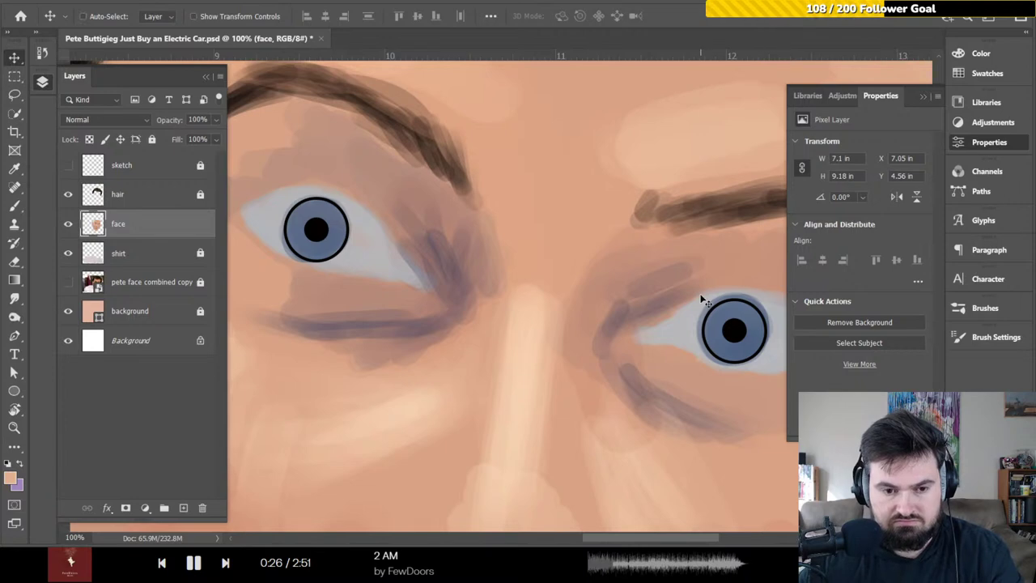
key(ctrl+0)
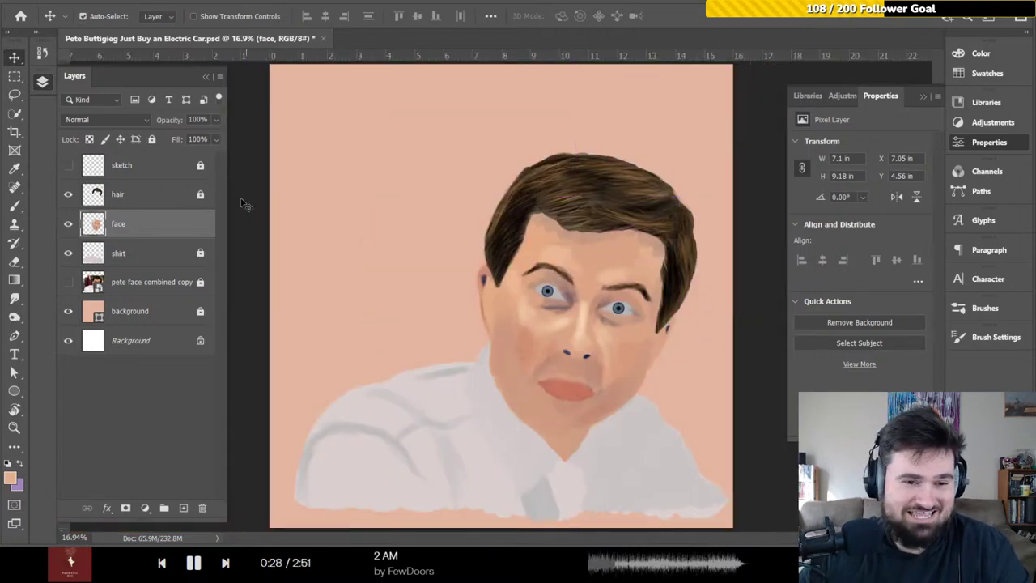
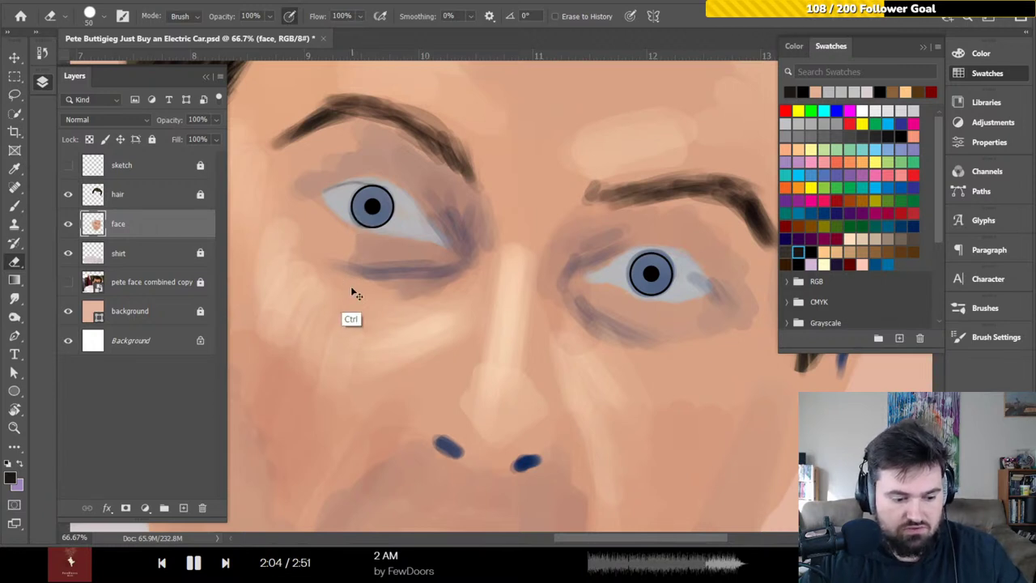
key(ctrl+s)
key(b)
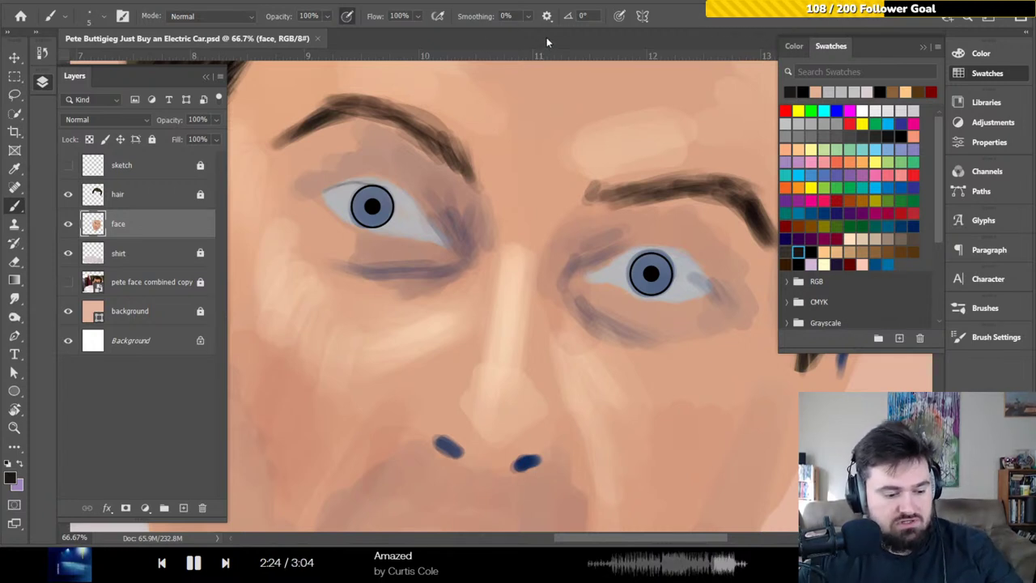
key(ctrl+0)
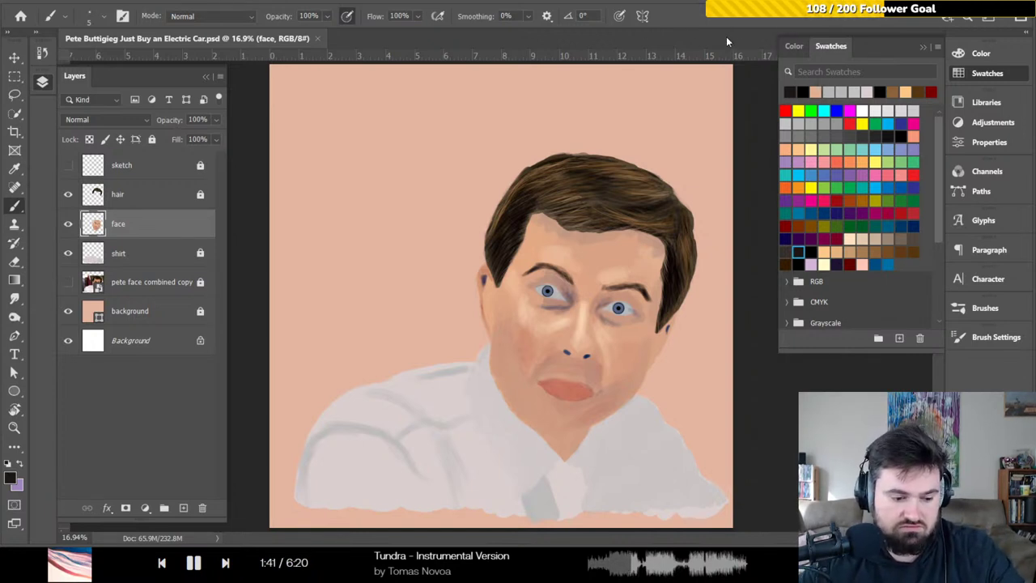
key(ctrl+shift+s)
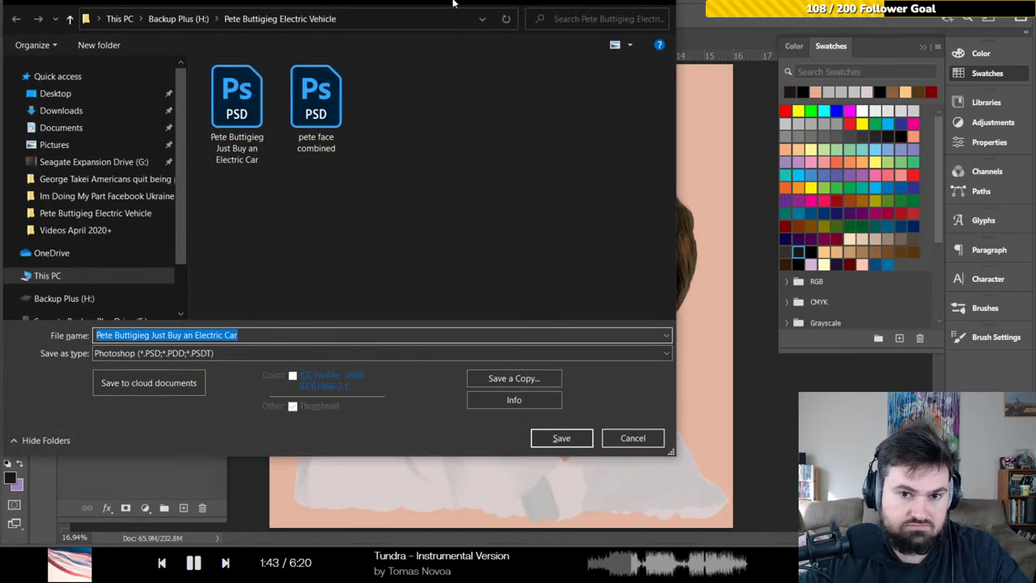
key(Escape)
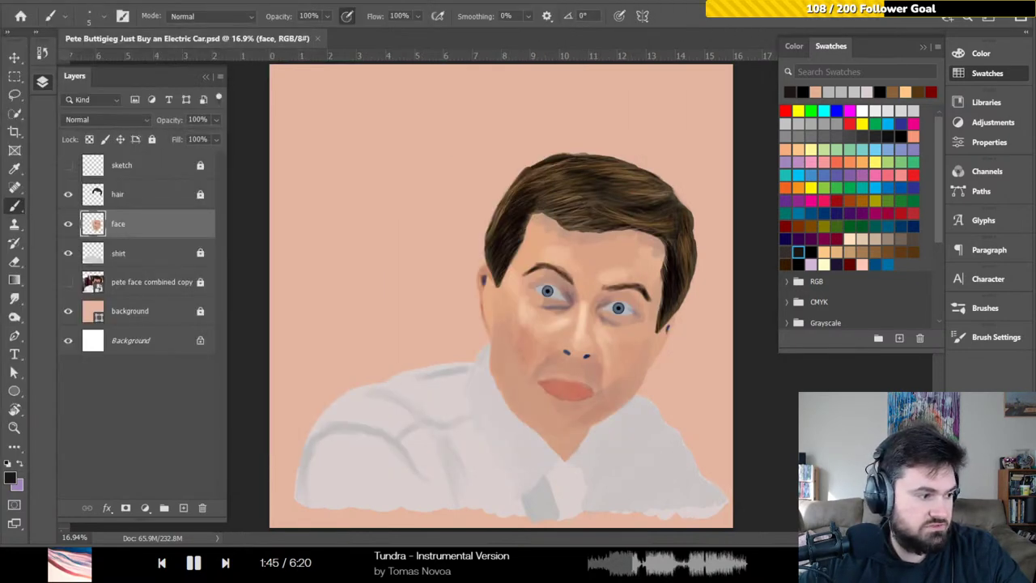
key(ctrl+shift+s)
key(Escape)
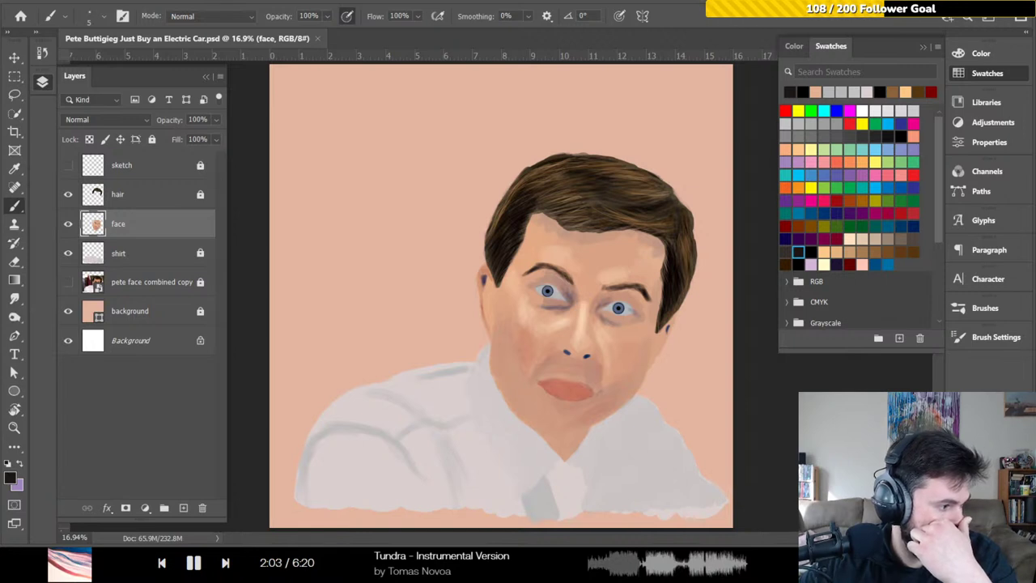
- Merge the visible layers into a single Background layer
key(ctrl+shift+e)
key(h)
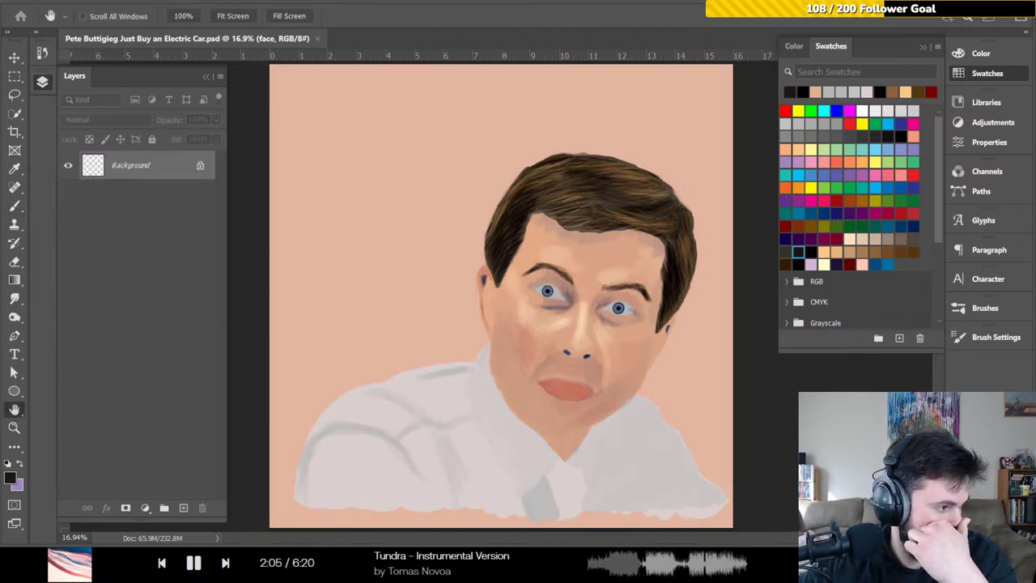
- Undo the layer merge to restore the separate layers and save the document
key(b)
key(ctrl+z)
key(ctrl+s)
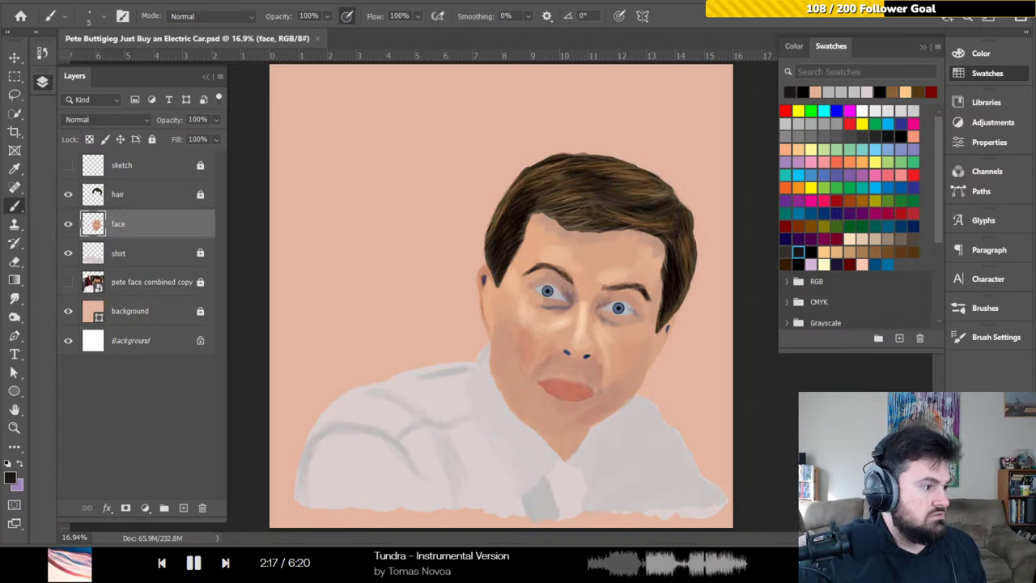
- Switch to Photos, compare the exported progress images of the portrait from the first sketch to the current painting, and return to Photoshop
key(alt+Tab)
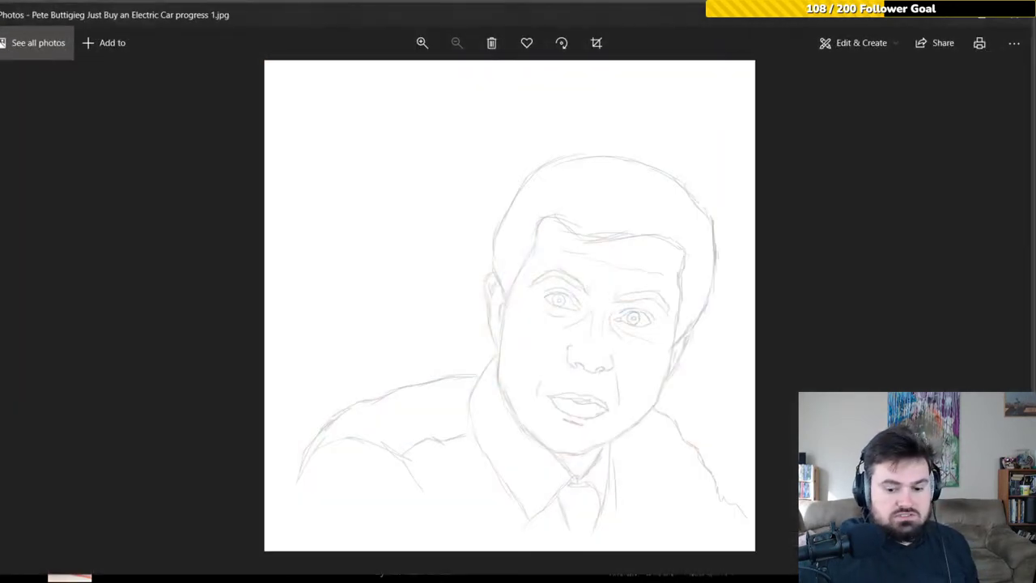
key(Right)
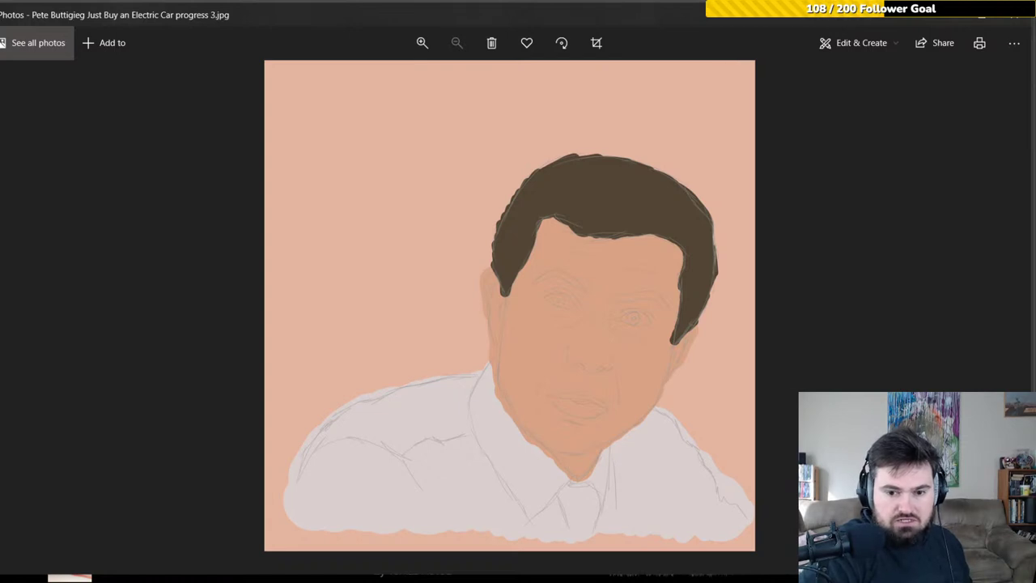
key(Right)
key(Left)
key(Right)
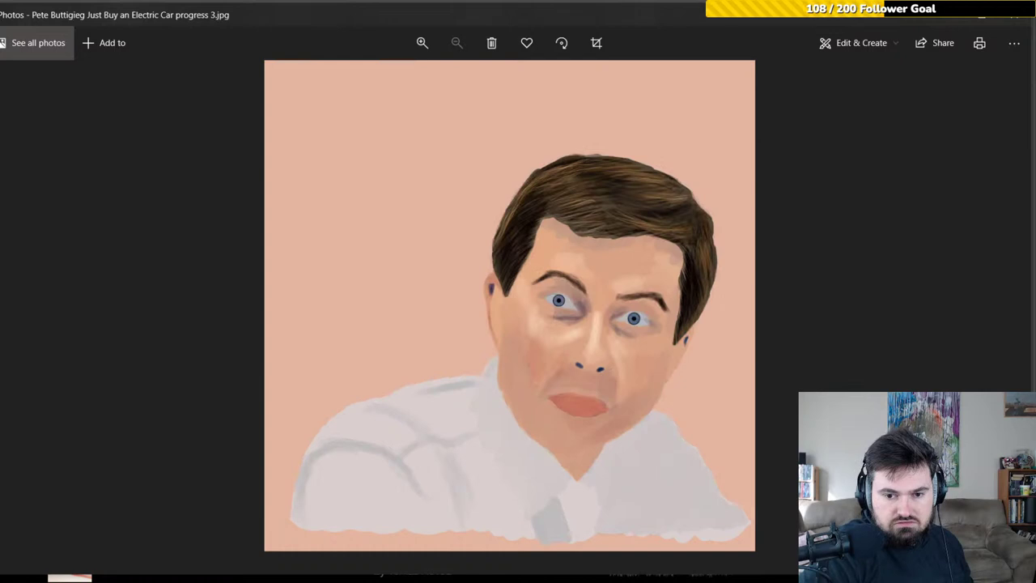
key(Left)
key(Right)
key(Left)
key(Right)
key(Left)
key(Left)
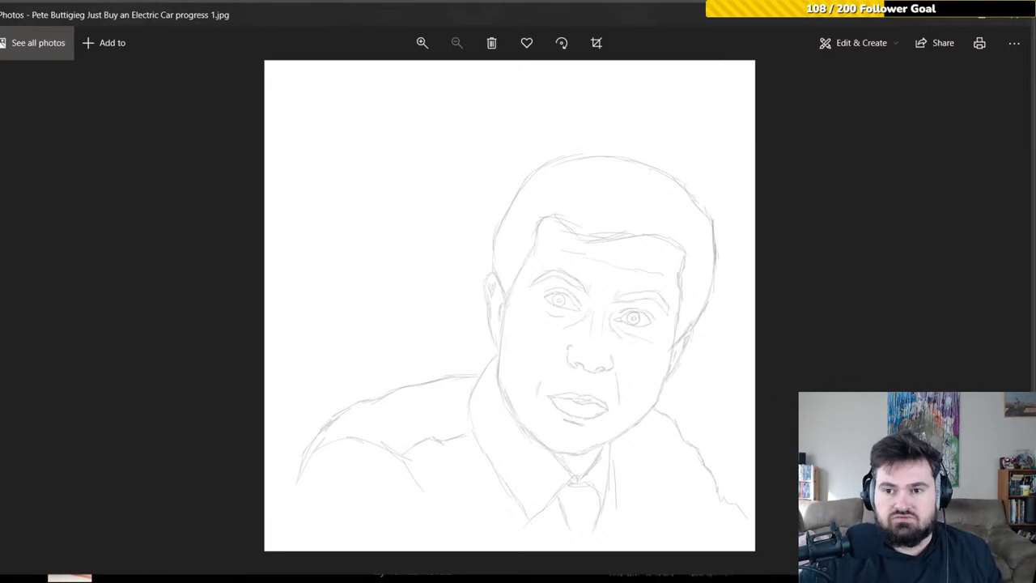
click(1017, 15)
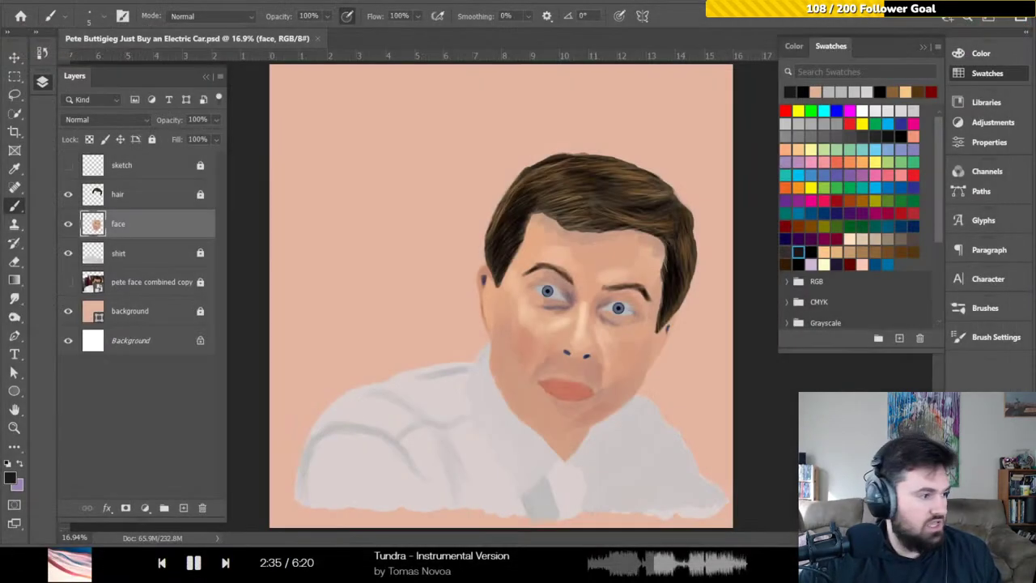